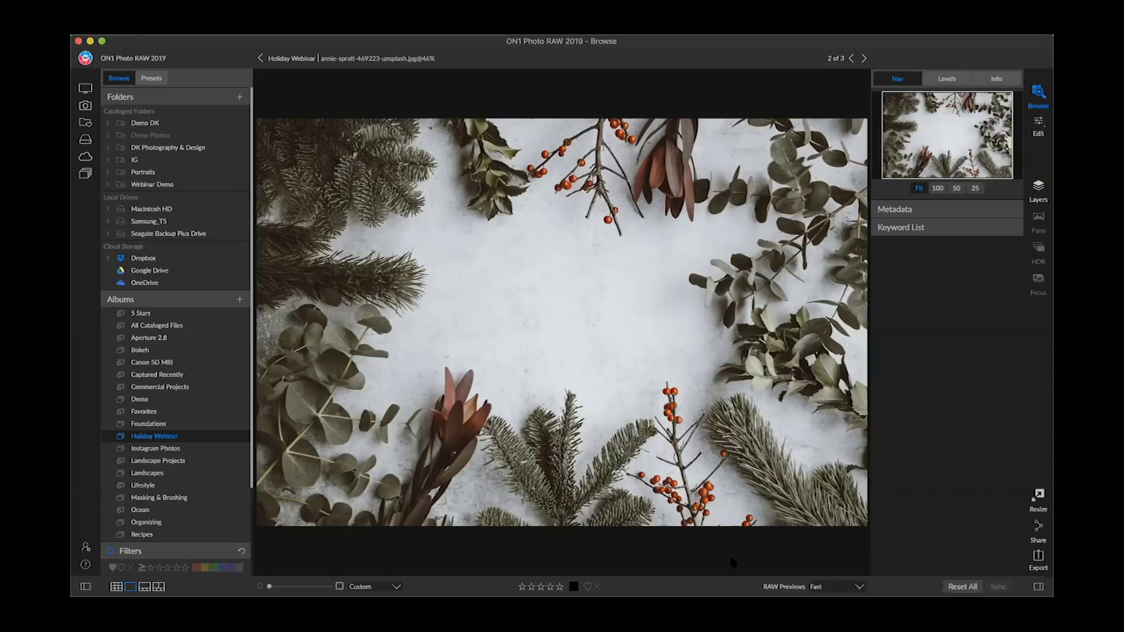
Step: Open MerryChristmas.jpg from the Holiday Webinar album for editing
{"action": "left_click", "coordinate": [314, 61]}
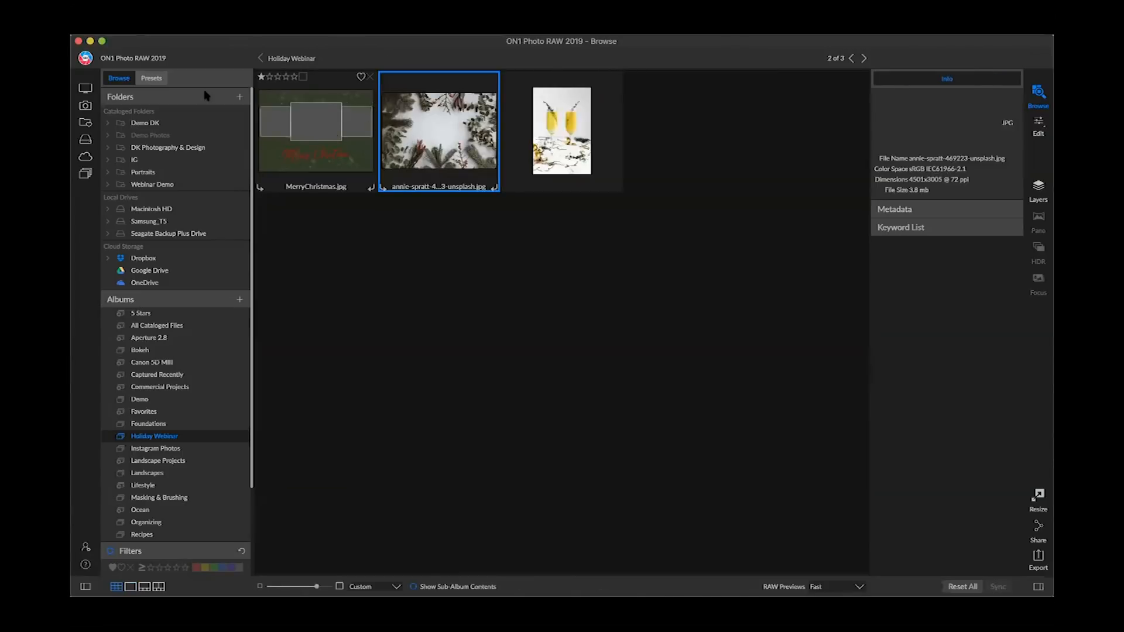
{"action": "key", "text": "Left"}
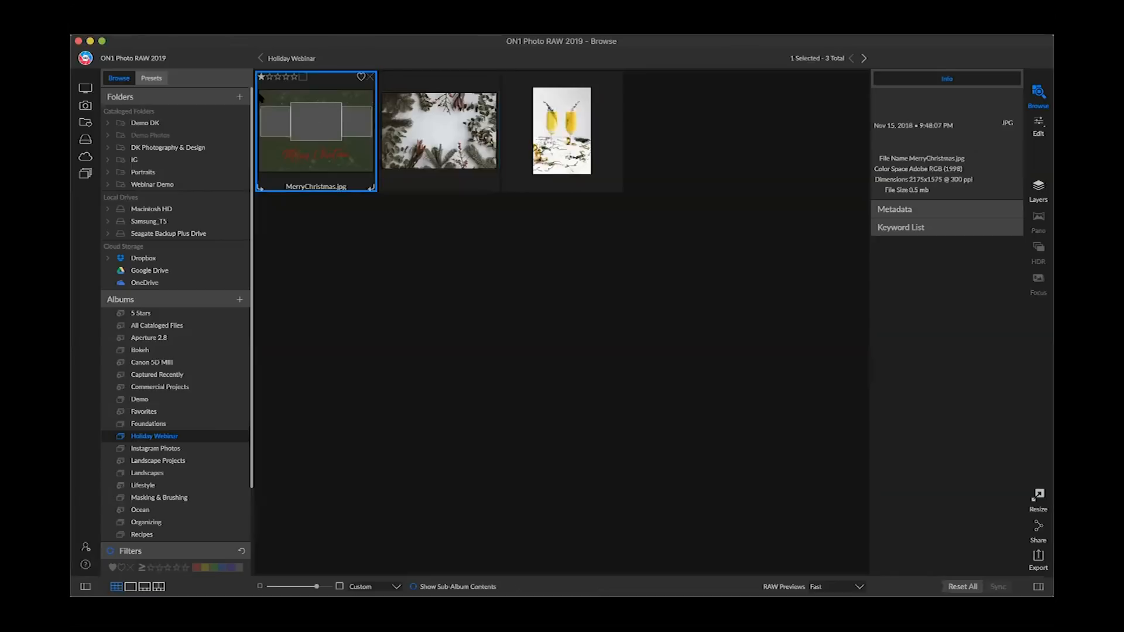
{"action": "left_click", "coordinate": [101, 41]}
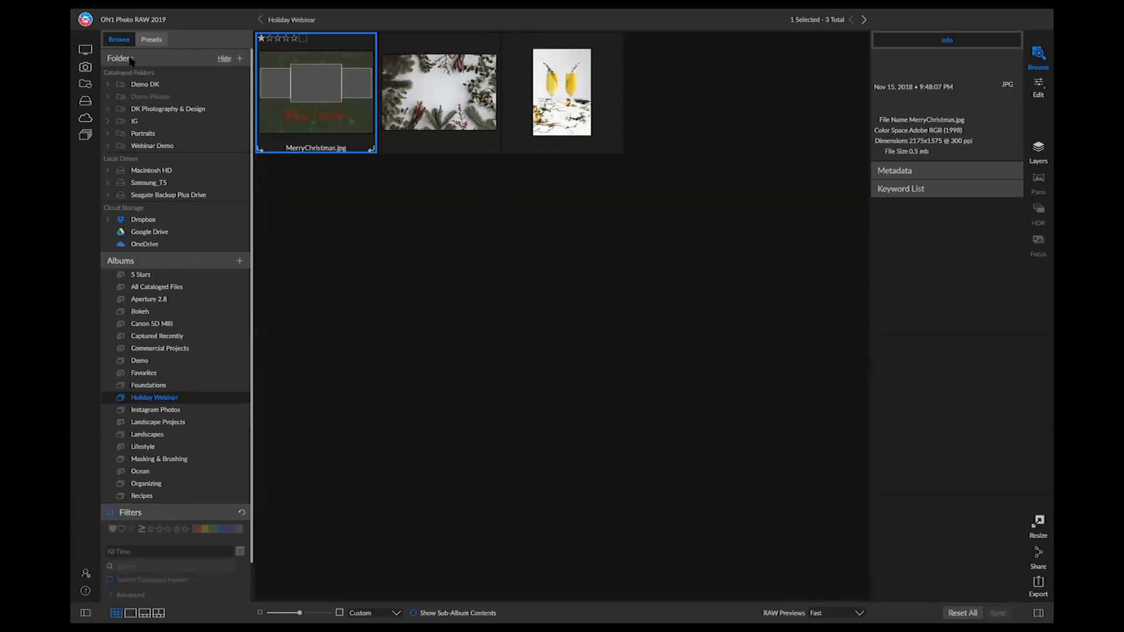
{"action": "double_click", "coordinate": [335, 107]}
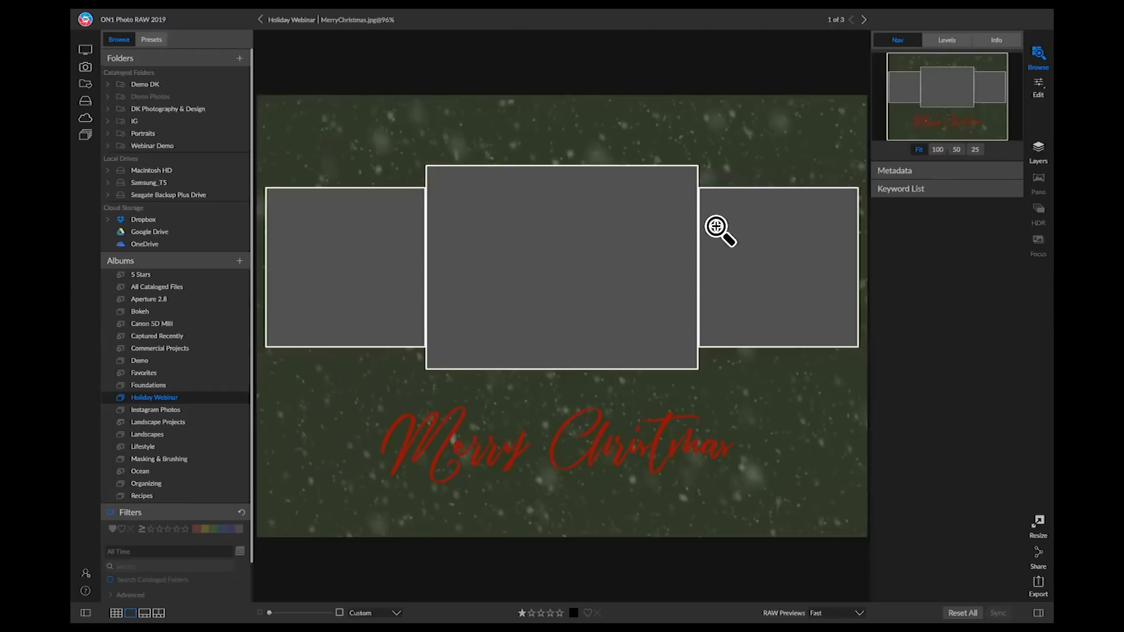
{"action": "left_click", "coordinate": [1038, 86]}
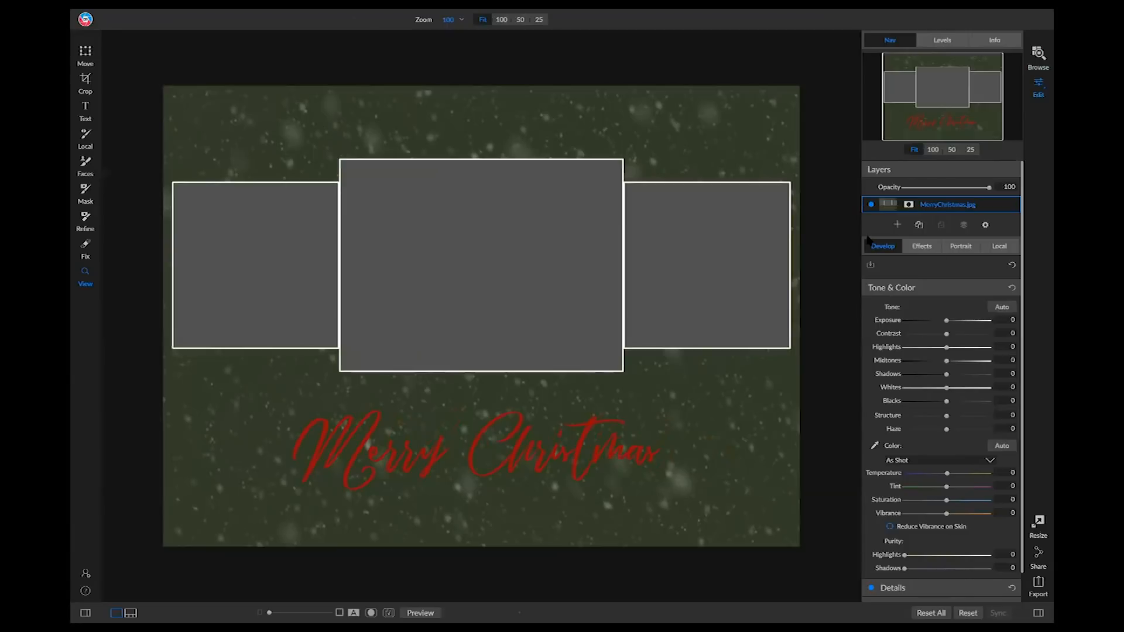
Step: Start adding image layers and go to the Christmas Party folder inside Webinar Demo
{"action": "left_click", "coordinate": [899, 225]}
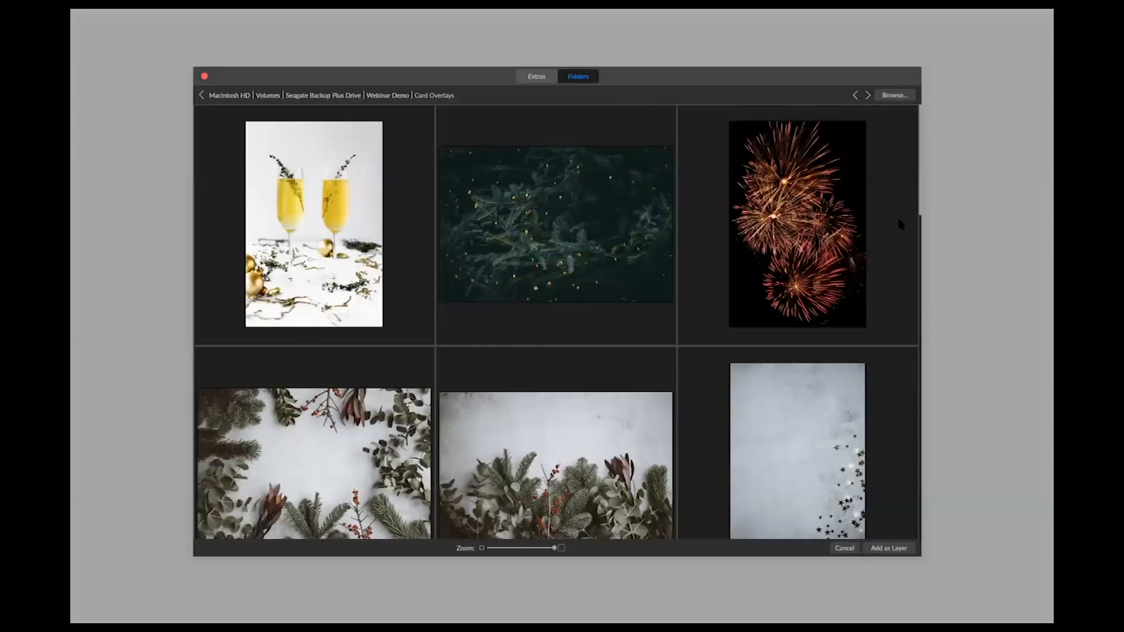
{"action": "scroll", "coordinate": [688, 256], "scroll_direction": "down", "scroll_amount": 10}
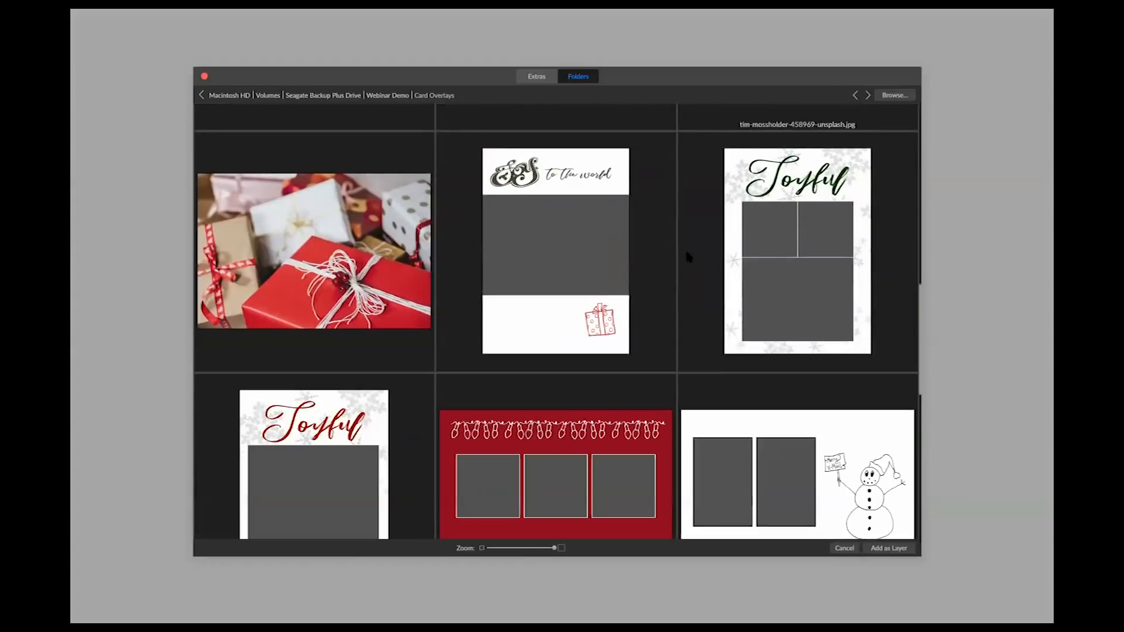
{"action": "scroll", "coordinate": [667, 257], "scroll_direction": "down", "scroll_amount": 10}
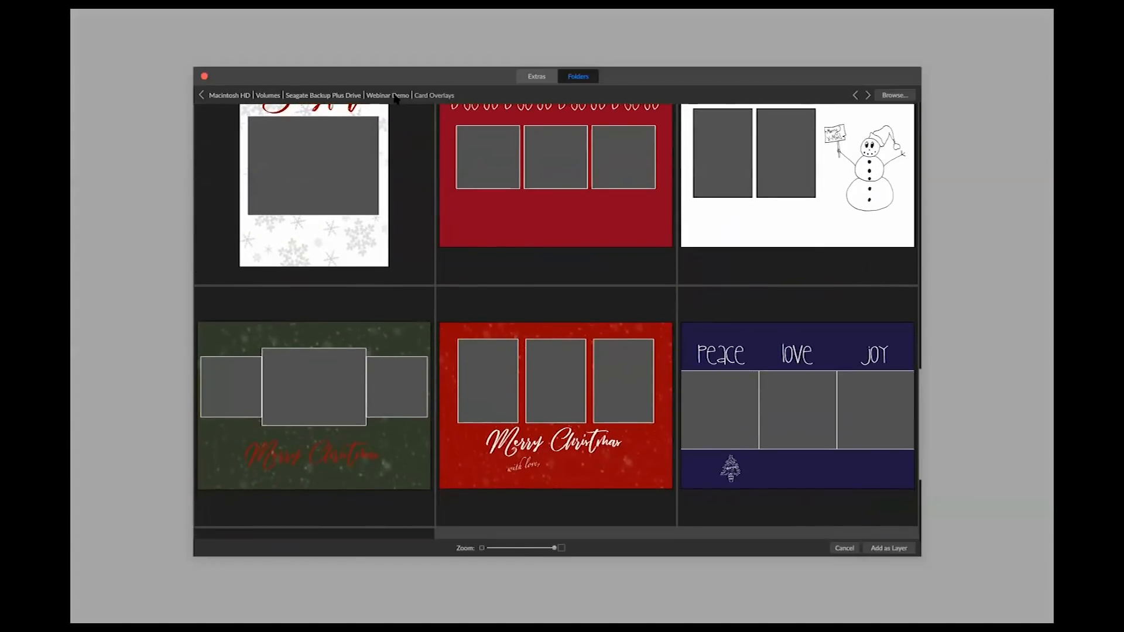
{"action": "left_click", "coordinate": [396, 96]}
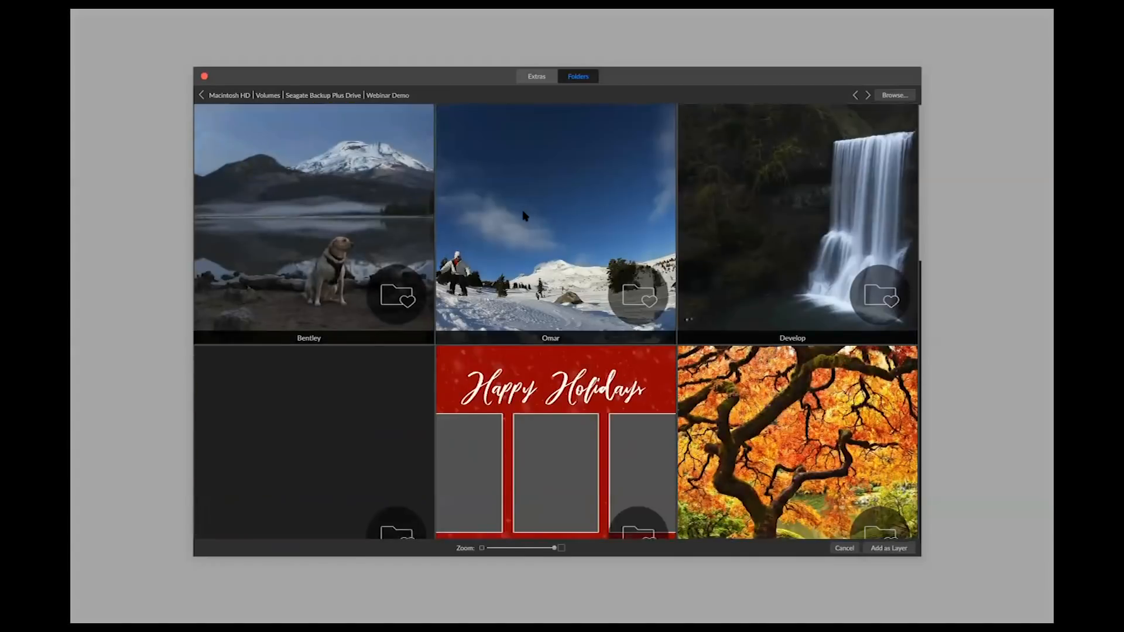
{"action": "scroll", "coordinate": [523, 216], "scroll_direction": "down", "scroll_amount": 5}
{"action": "scroll", "coordinate": [523, 215], "scroll_direction": "down", "scroll_amount": 10}
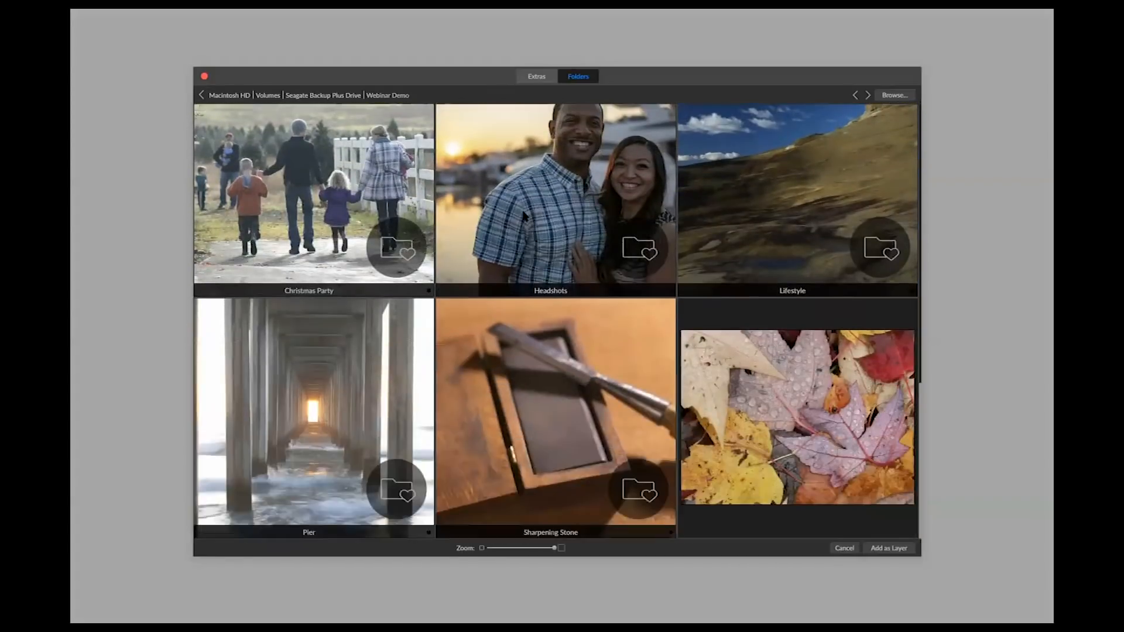
{"action": "scroll", "coordinate": [523, 215], "scroll_direction": "up", "scroll_amount": 3}
{"action": "left_click", "coordinate": [346, 180]}
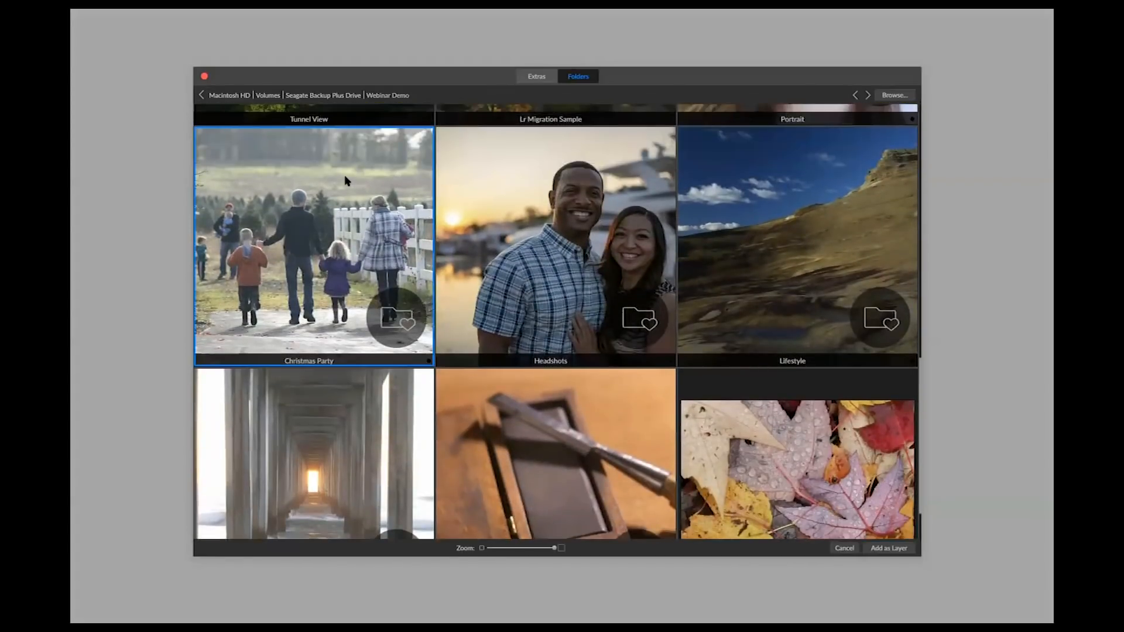
{"action": "double_click", "coordinate": [345, 181]}
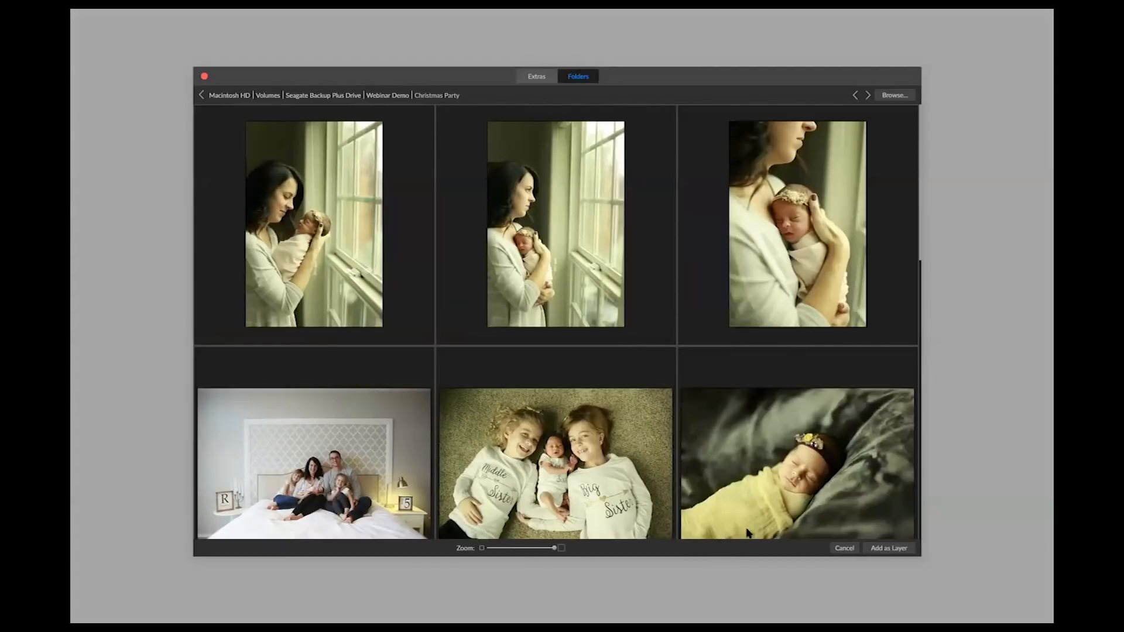
Step: Add the photos Cora043.JPG, Cora050.JPG and Cora065.JPG as layers above the Christmas card
{"action": "left_click", "coordinate": [321, 228]}
{"action": "scroll", "coordinate": [437, 261], "scroll_direction": "down", "scroll_amount": 5}
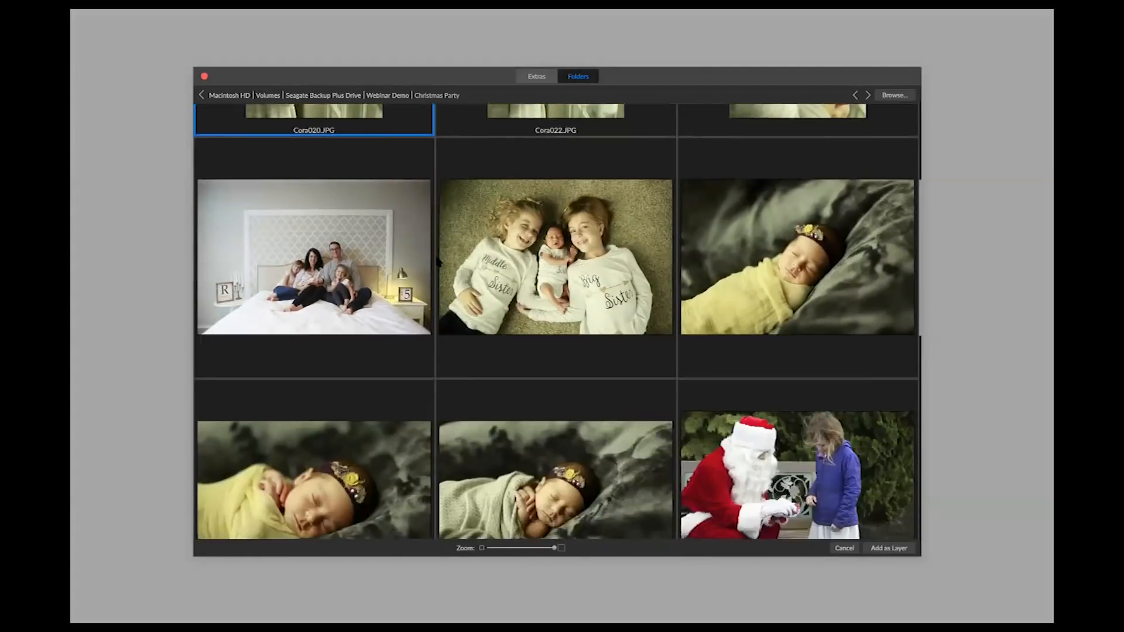
{"action": "left_click", "coordinate": [467, 432]}
{"action": "left_click", "coordinate": [341, 438]}
{"action": "left_click", "coordinate": [549, 208]}
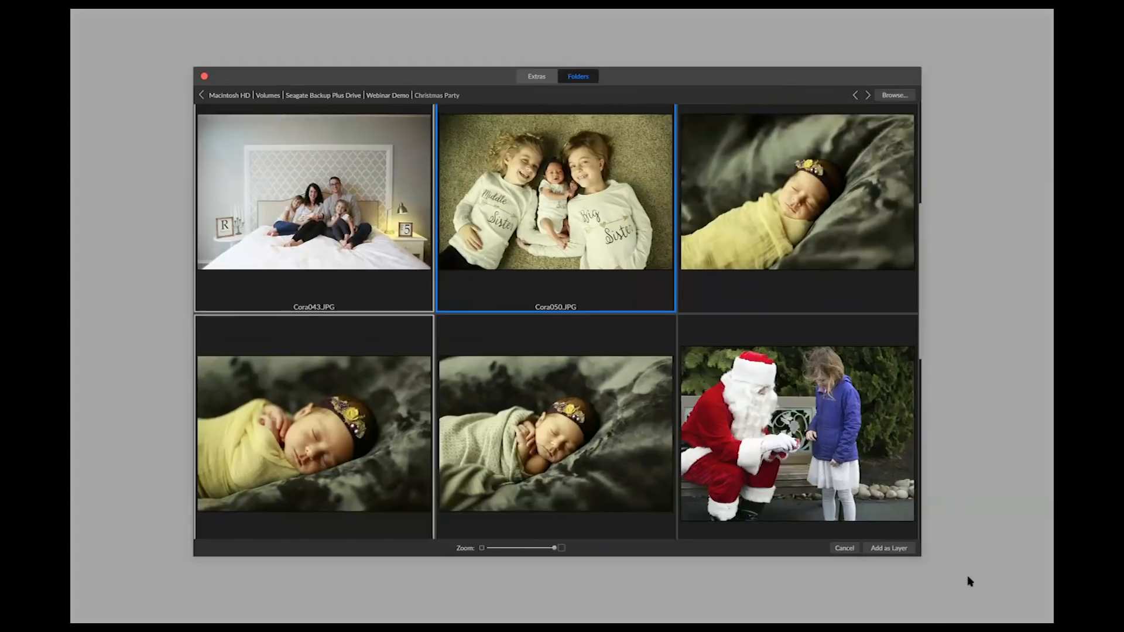
{"action": "left_click", "coordinate": [891, 547]}
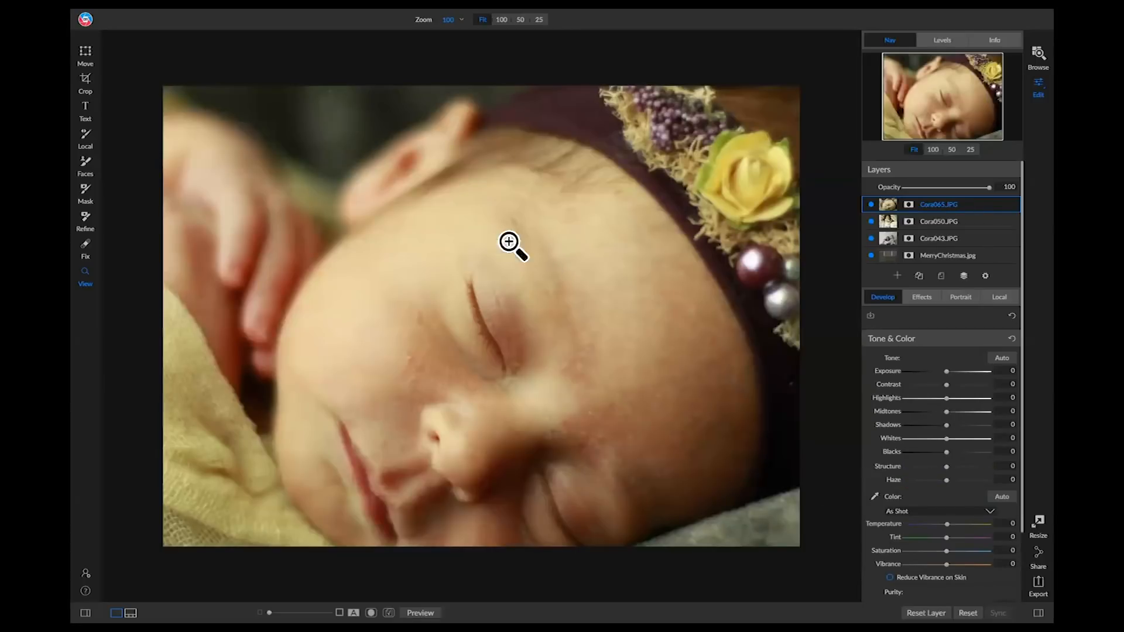
Step: Hide the Cora043.JPG and Cora050.JPG layers and select the Cora065.JPG layer
{"action": "left_click", "coordinate": [871, 239]}
{"action": "left_click", "coordinate": [870, 225]}
{"action": "left_click", "coordinate": [871, 222]}
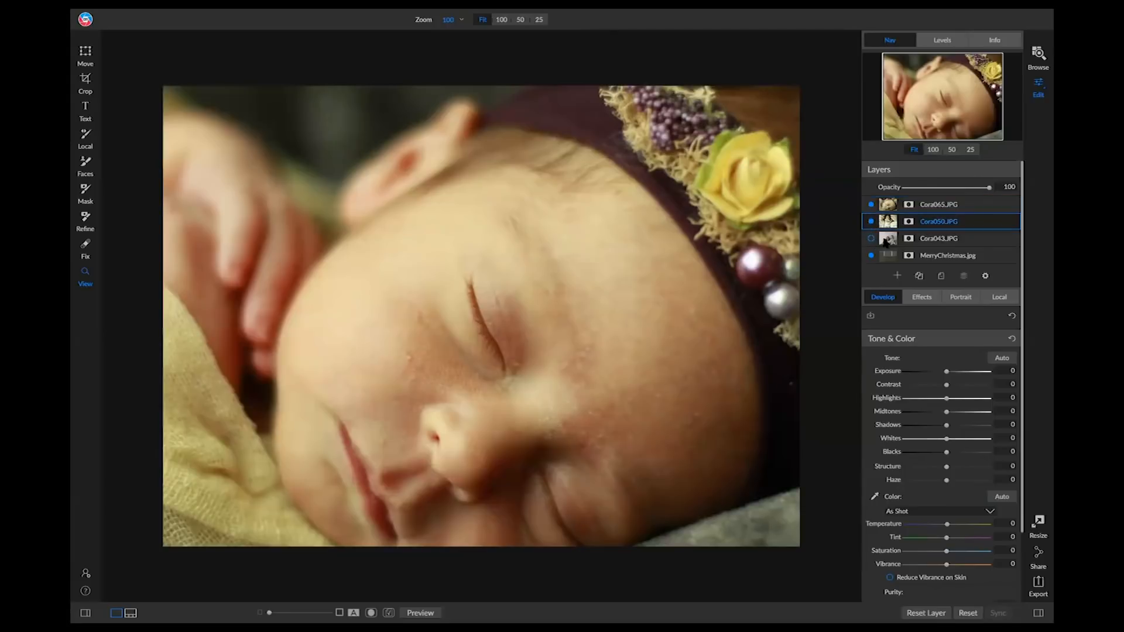
{"action": "left_click", "coordinate": [934, 206]}
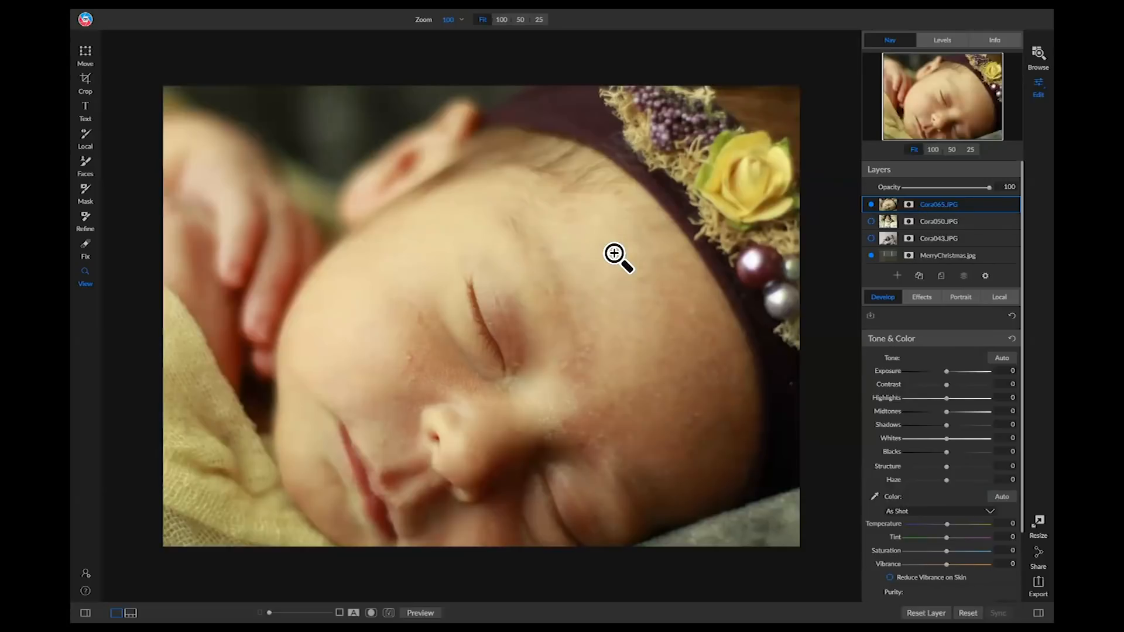
Step: Scale the Cora065.JPG layer down to about 880 px wide and position it over the card's right frame
{"action": "key", "text": "v"}
{"action": "left_click_drag", "start_coordinate": [312, 202], "coordinate": [150, 88]}
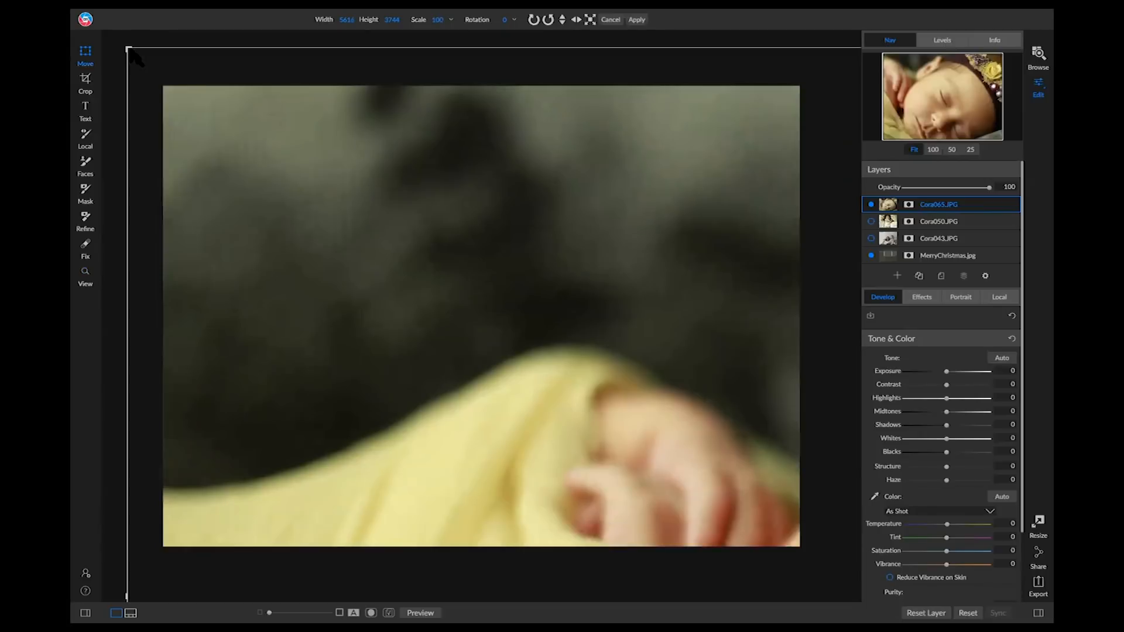
{"action": "left_click_drag", "start_coordinate": [128, 49], "coordinate": [509, 350]}
{"action": "left_click_drag", "start_coordinate": [656, 516], "coordinate": [381, 219]}
{"action": "left_click_drag", "start_coordinate": [476, 295], "coordinate": [642, 230]}
{"action": "left_click_drag", "start_coordinate": [755, 328], "coordinate": [728, 282]}
{"action": "left_click_drag", "start_coordinate": [858, 189], "coordinate": [865, 183]}
{"action": "left_click_drag", "start_coordinate": [767, 224], "coordinate": [765, 221]}
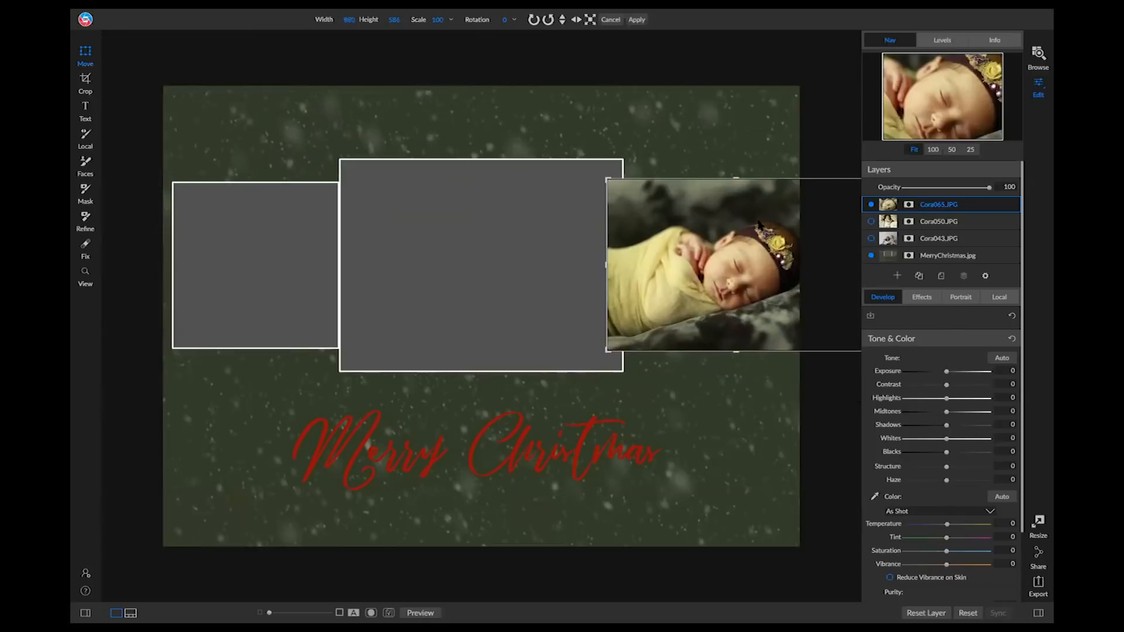
{"action": "left_click_drag", "start_coordinate": [752, 224], "coordinate": [750, 223]}
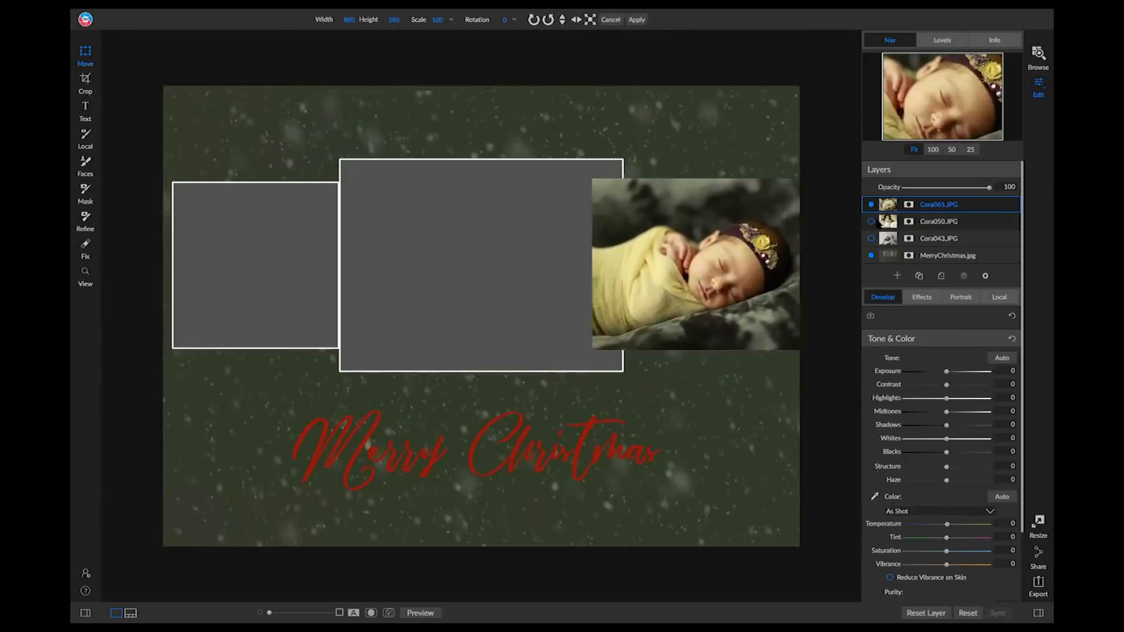
Step: Show the Cora050.JPG layer and scale it down to about 1931 × 1287 px so the whole photo fits on the card
{"action": "left_click", "coordinate": [871, 222]}
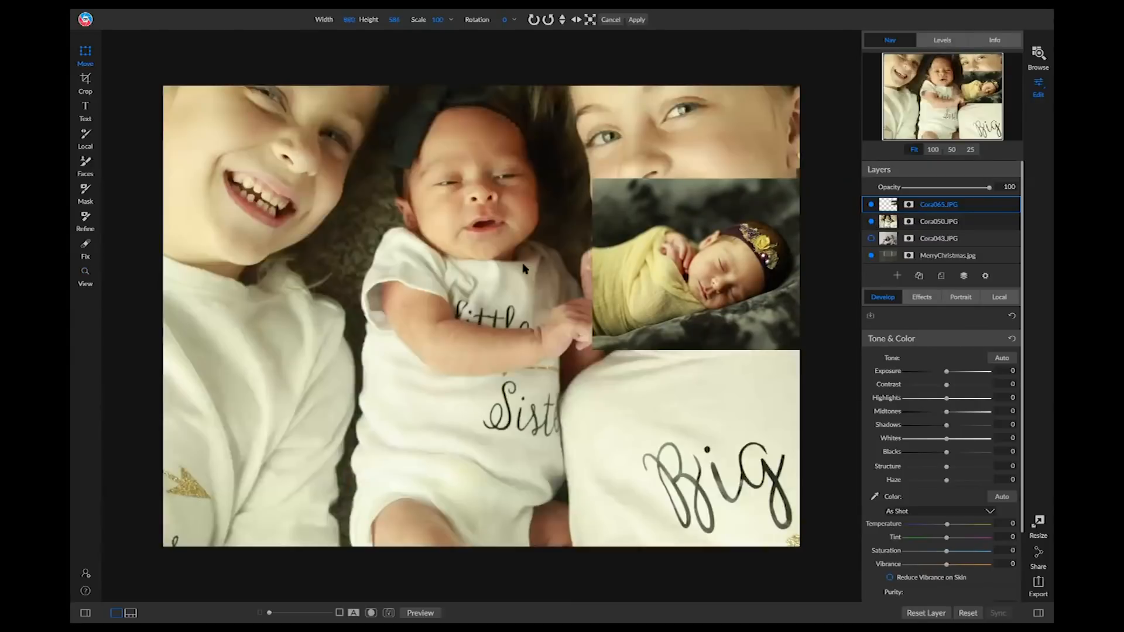
{"action": "left_click", "coordinate": [939, 222]}
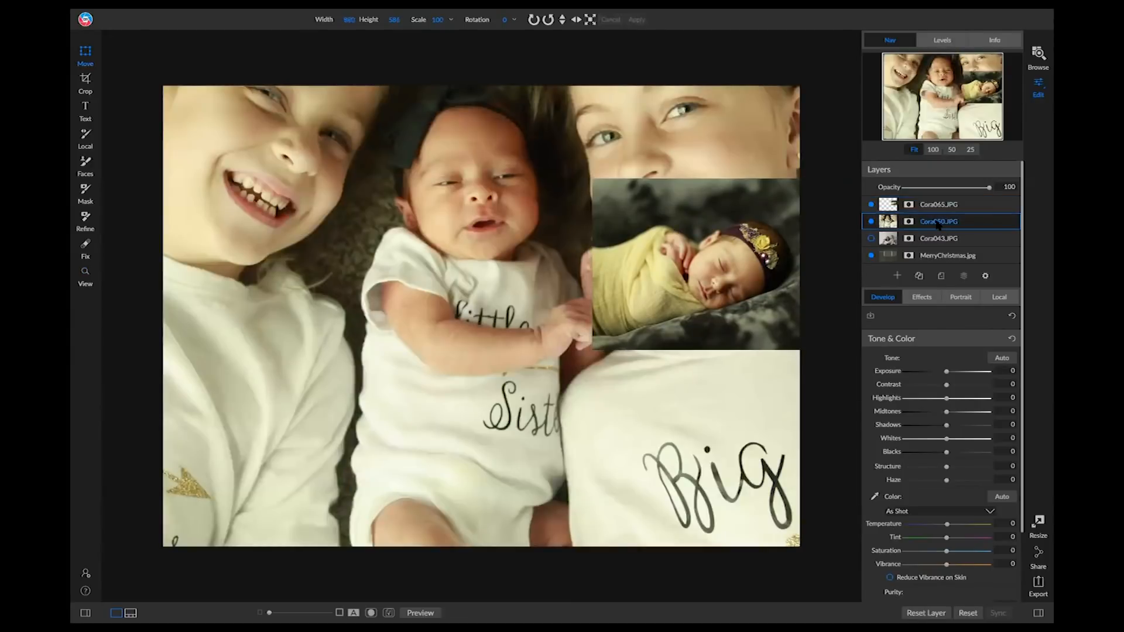
{"action": "left_click_drag", "start_coordinate": [288, 171], "coordinate": [549, 398]}
{"action": "left_click_drag", "start_coordinate": [267, 187], "coordinate": [468, 219]}
{"action": "left_click_drag", "start_coordinate": [227, 159], "coordinate": [622, 454]}
{"action": "left_click_drag", "start_coordinate": [523, 367], "coordinate": [167, 87]}
{"action": "left_click_drag", "start_coordinate": [390, 262], "coordinate": [546, 349]}
{"action": "left_click_drag", "start_coordinate": [613, 403], "coordinate": [244, 113]}
{"action": "left_click_drag", "start_coordinate": [300, 165], "coordinate": [244, 150]}
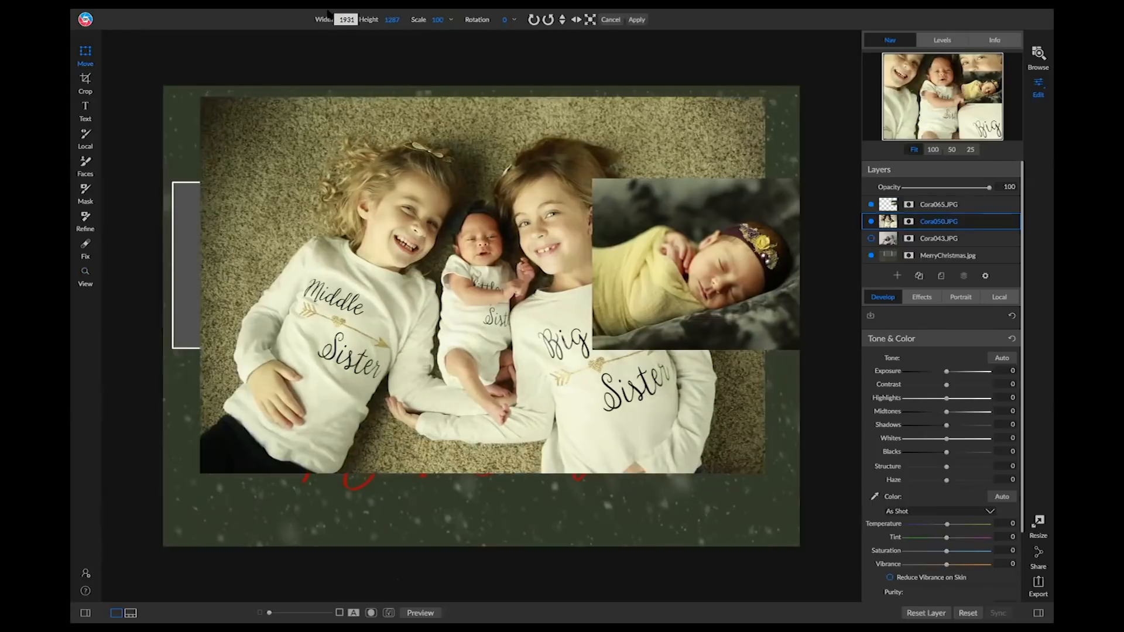
Step: Shrink Cora050.JPG to about 1127 × 751 px over the large center frame and move its layer above Cora065.JPG
{"action": "left_click_drag", "start_coordinate": [202, 98], "coordinate": [369, 179]}
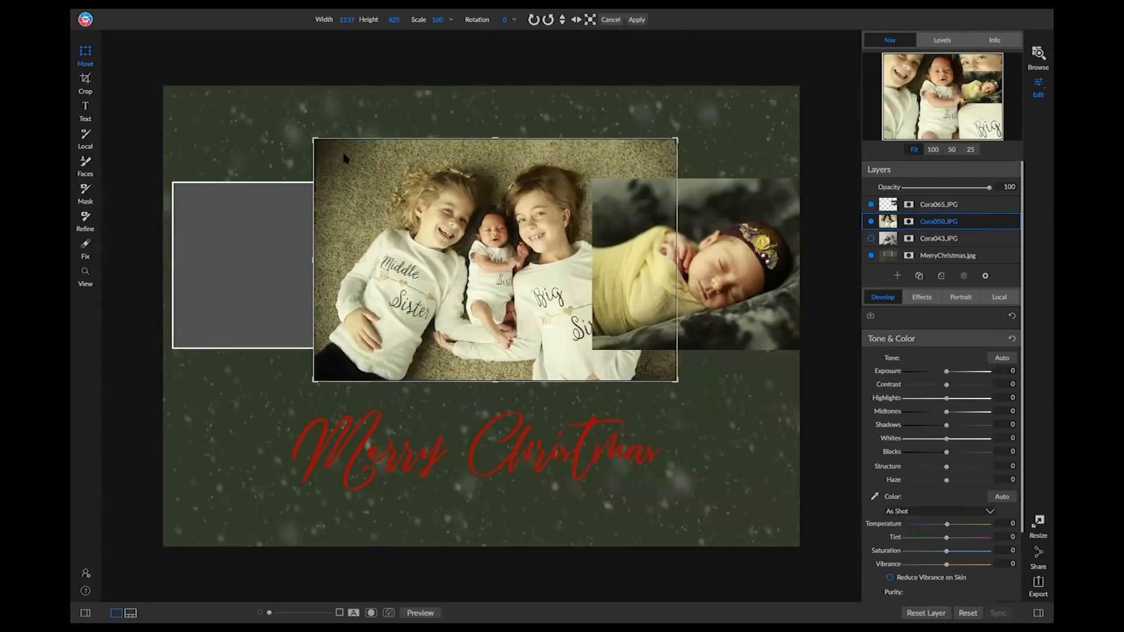
{"action": "left_click_drag", "start_coordinate": [319, 146], "coordinate": [346, 170]}
{"action": "left_click_drag", "start_coordinate": [443, 224], "coordinate": [406, 210]}
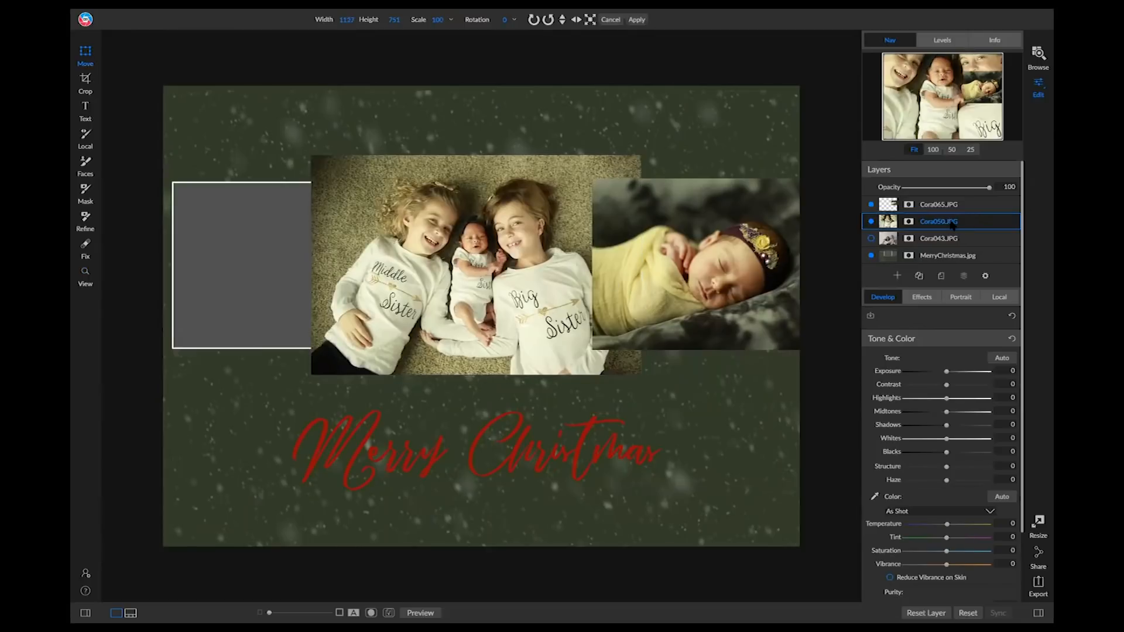
{"action": "left_click_drag", "start_coordinate": [952, 221], "coordinate": [950, 199]}
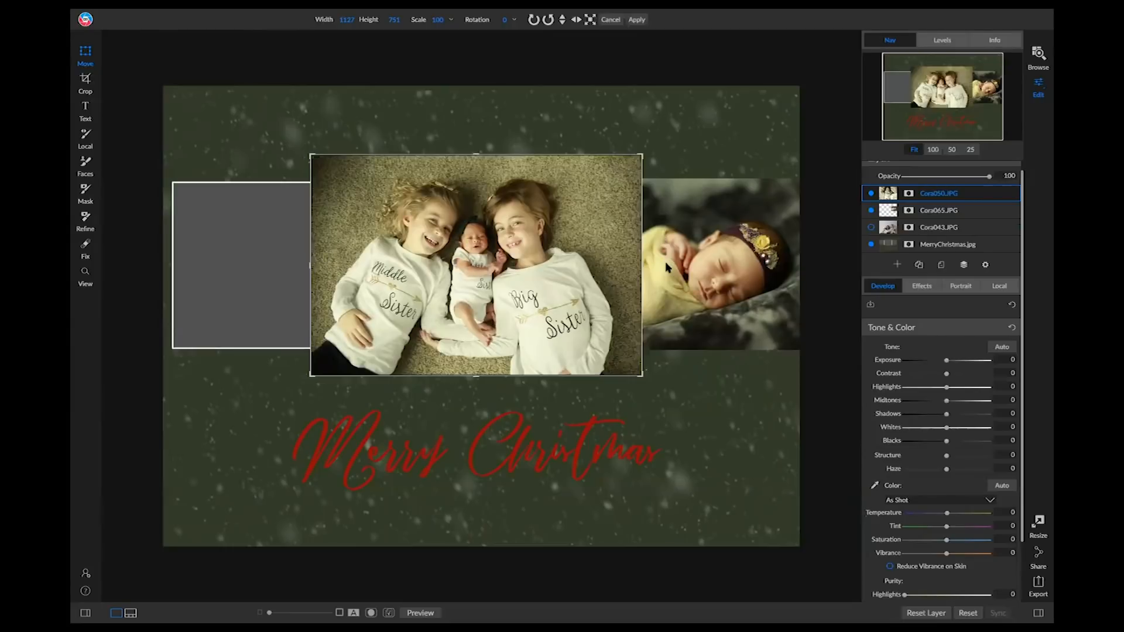
Step: Show the Cora043.JPG layer, scale it to about 894 × 596 px and position it over the card's left frame
{"action": "left_click", "coordinate": [871, 228]}
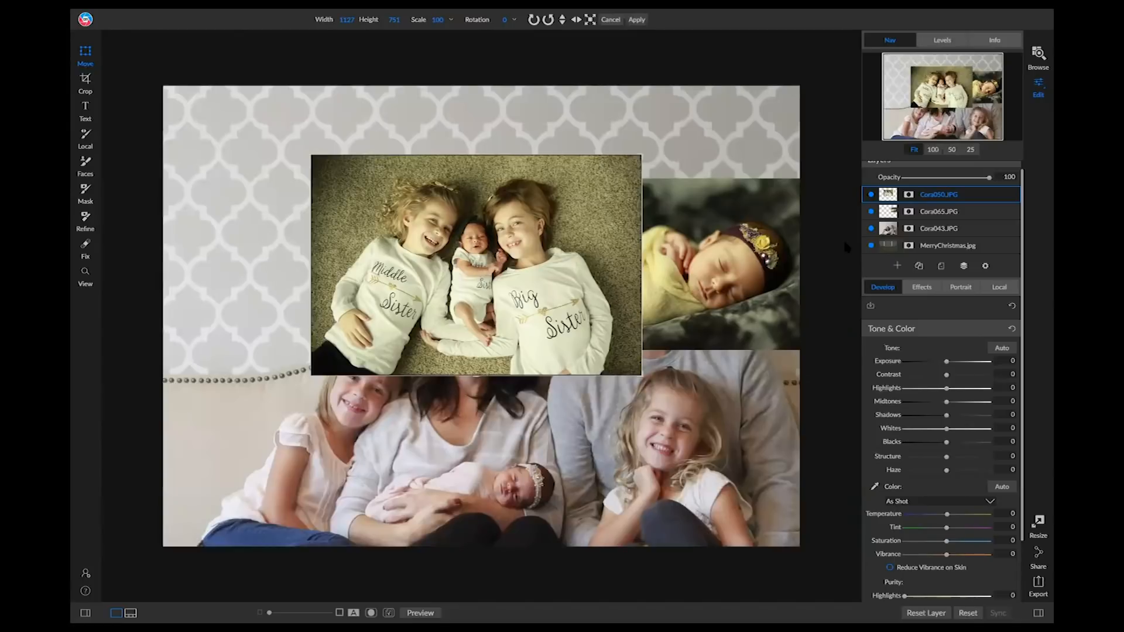
{"action": "left_click", "coordinate": [963, 231]}
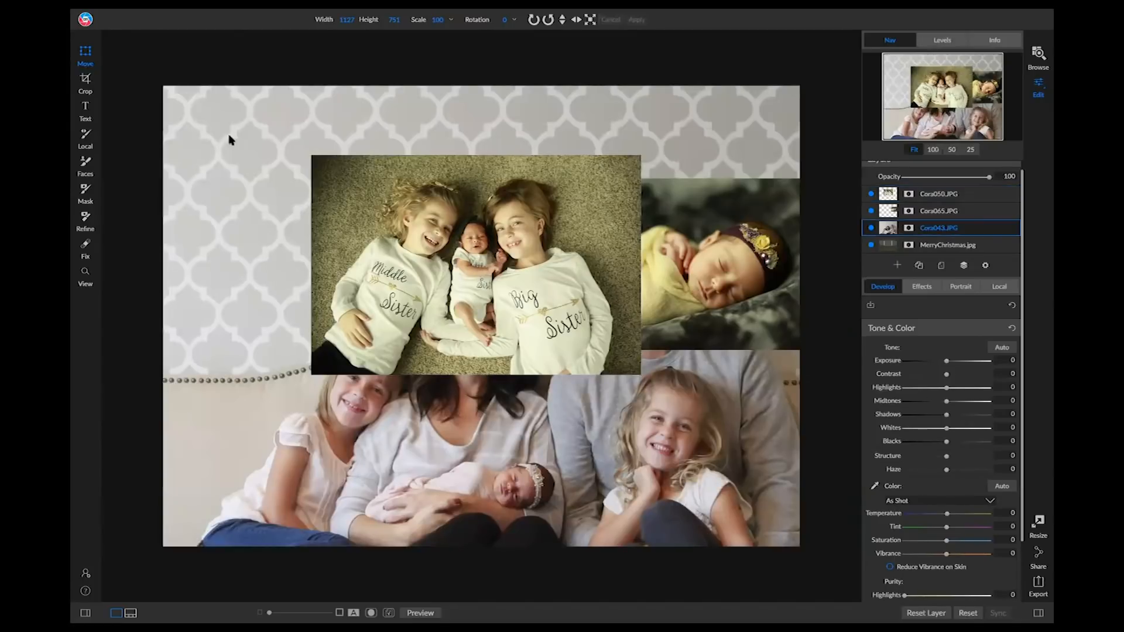
{"action": "left_click_drag", "start_coordinate": [285, 205], "coordinate": [206, 98]}
{"action": "left_click_drag", "start_coordinate": [529, 332], "coordinate": [530, 366]}
{"action": "left_click_drag", "start_coordinate": [642, 433], "coordinate": [245, 162]}
{"action": "left_click_drag", "start_coordinate": [132, 116], "coordinate": [242, 189]}
{"action": "left_click_drag", "start_coordinate": [312, 217], "coordinate": [501, 182]}
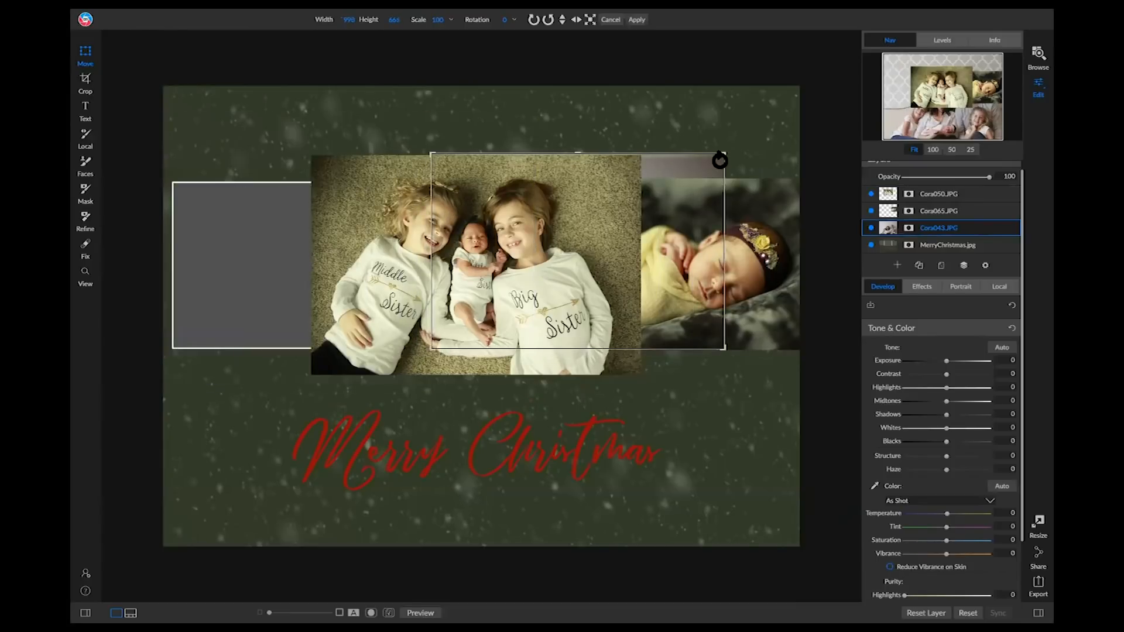
{"action": "left_click_drag", "start_coordinate": [726, 156], "coordinate": [699, 185]}
{"action": "left_click_drag", "start_coordinate": [597, 273], "coordinate": [289, 270]}
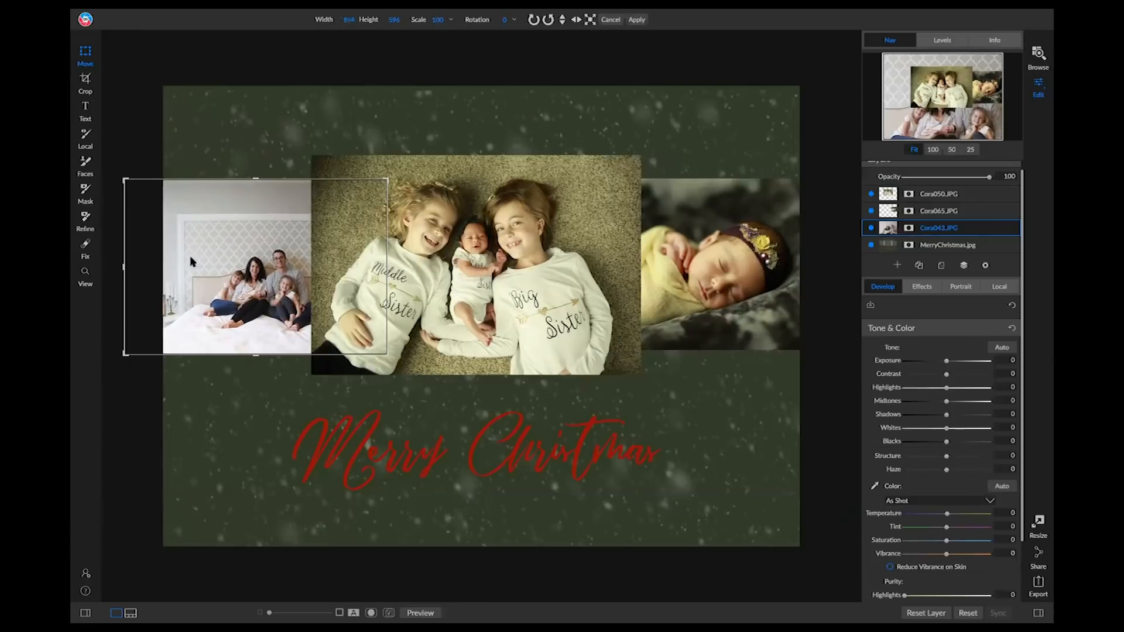
Step: Compare the Cora043.JPG layer hidden and shown against the frame, and lower its opacity to 46
{"action": "left_click", "coordinate": [871, 229]}
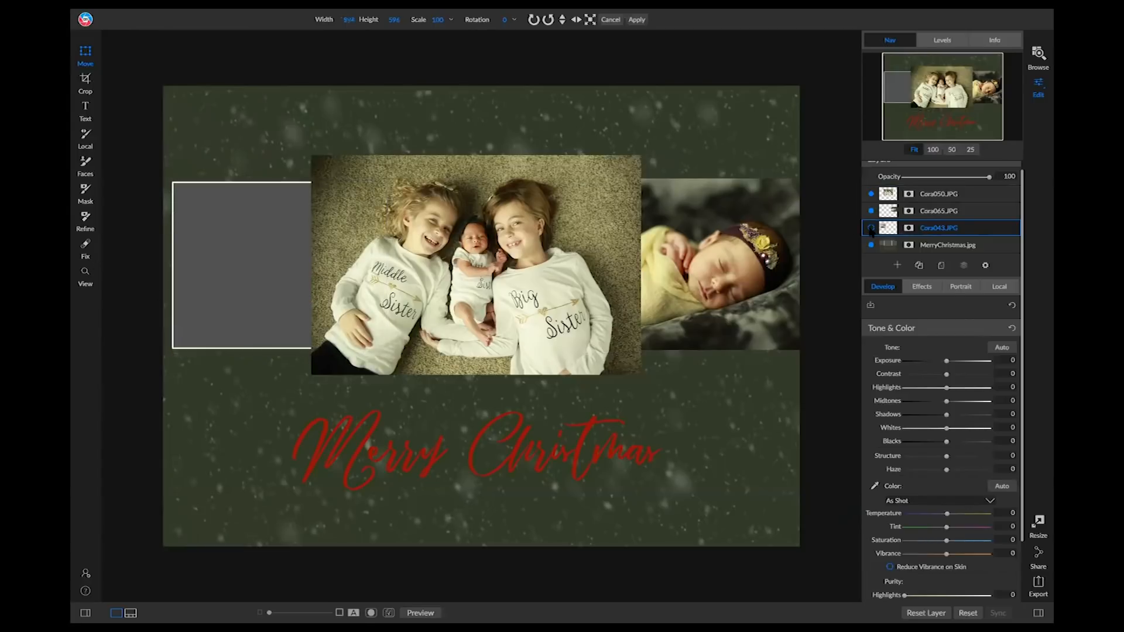
{"action": "left_click", "coordinate": [871, 229]}
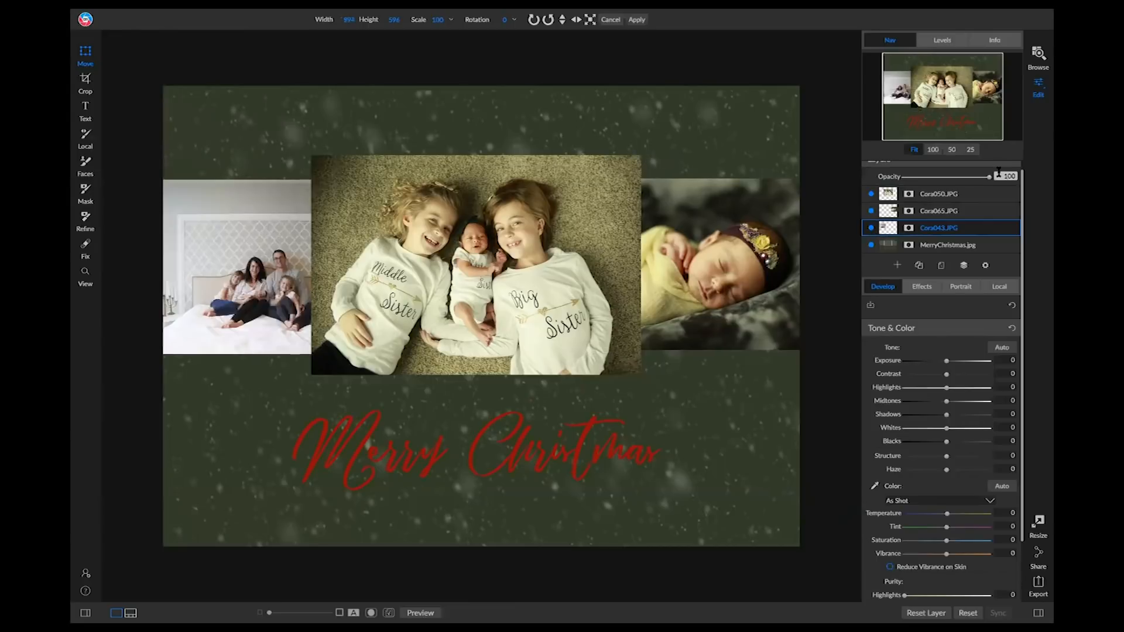
{"action": "left_click_drag", "start_coordinate": [989, 180], "coordinate": [944, 181]}
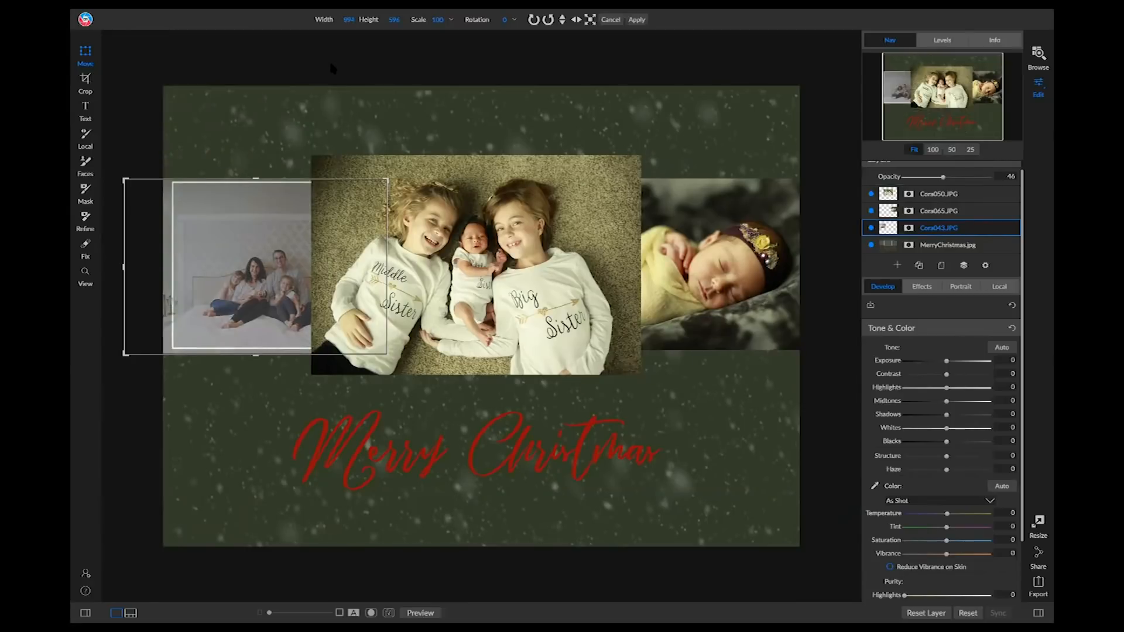
Step: Mask Cora043.JPG with a narrow Linear Left gradient along the frame's left edge and set its layer opacity to 100
{"action": "key", "text": "m"}
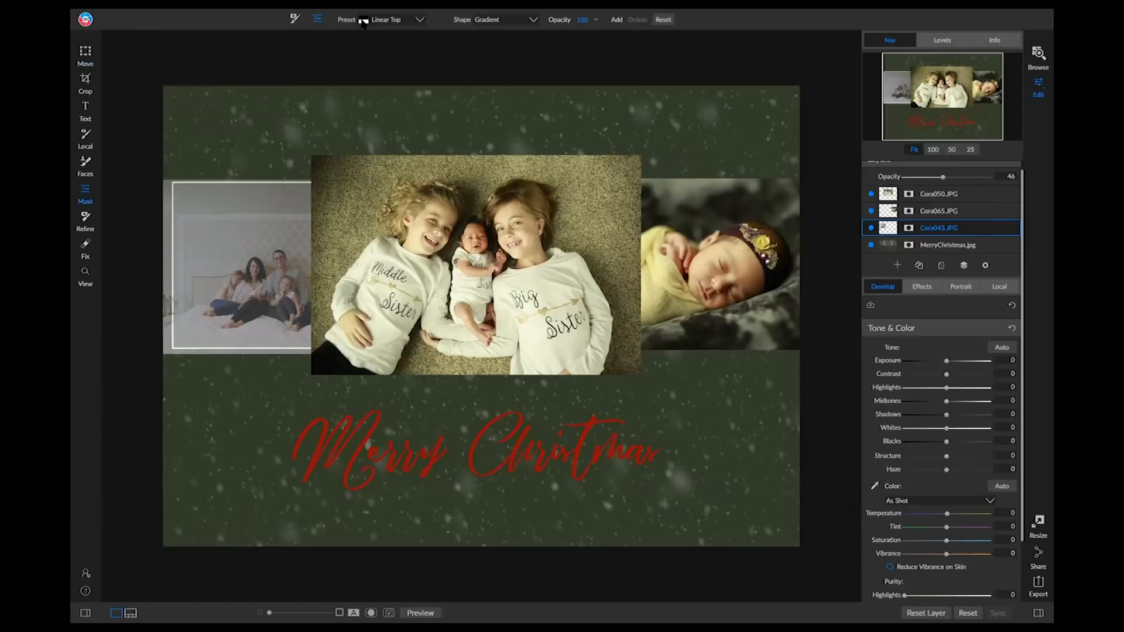
{"action": "left_click", "coordinate": [408, 22]}
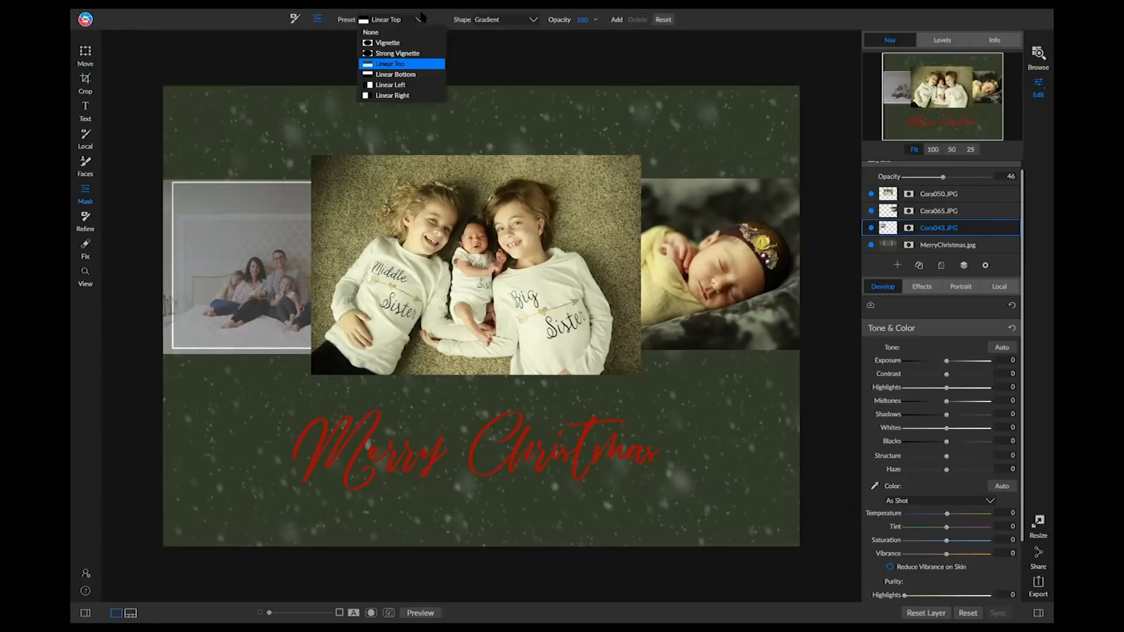
{"action": "left_click", "coordinate": [394, 85]}
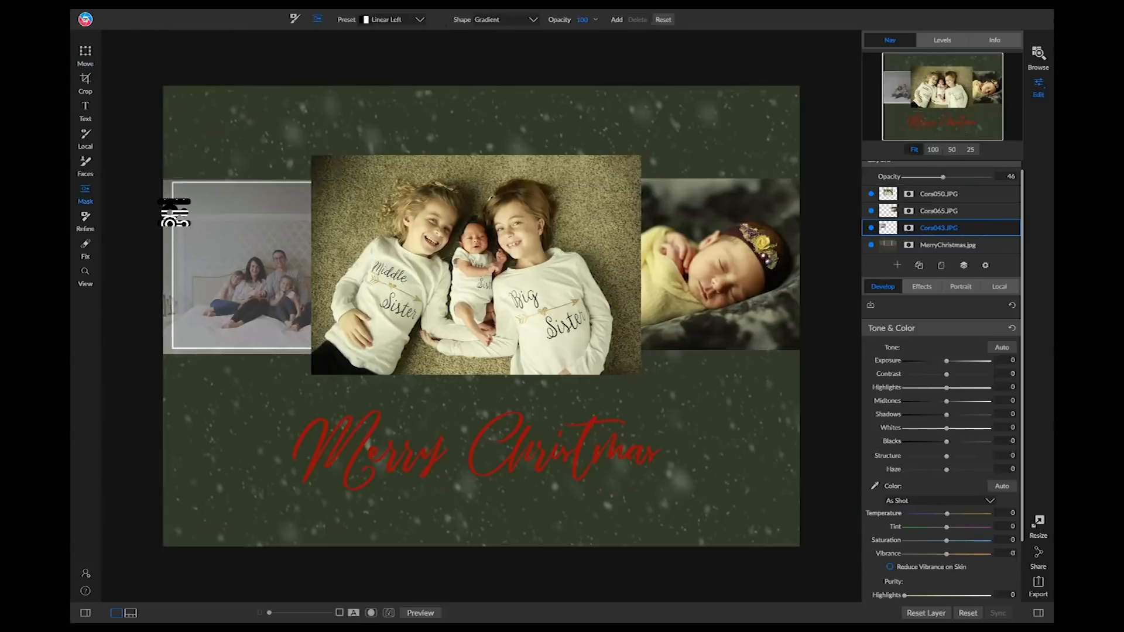
{"action": "left_click", "coordinate": [175, 213]}
{"action": "left_click_drag", "start_coordinate": [175, 212], "coordinate": [191, 208]}
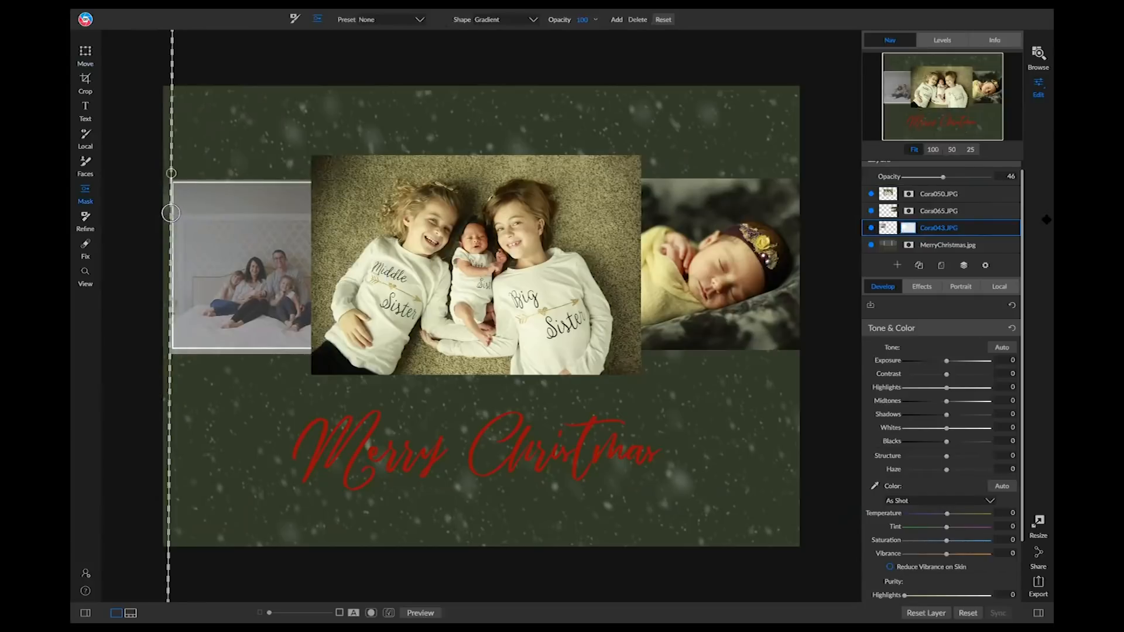
{"action": "left_click_drag", "start_coordinate": [943, 177], "coordinate": [1013, 185]}
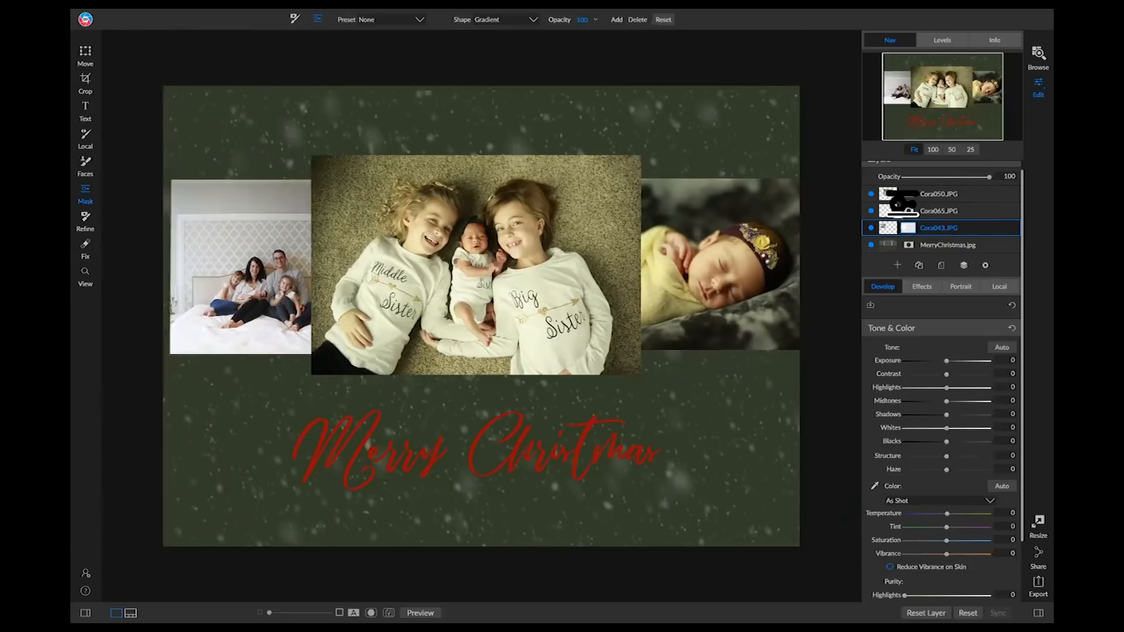
Step: Lower the Cora065.JPG layer's opacity to 67 and nudge the photo into place over the card's right frame
{"action": "left_click", "coordinate": [949, 212]}
{"action": "left_click_drag", "start_coordinate": [990, 177], "coordinate": [962, 178]}
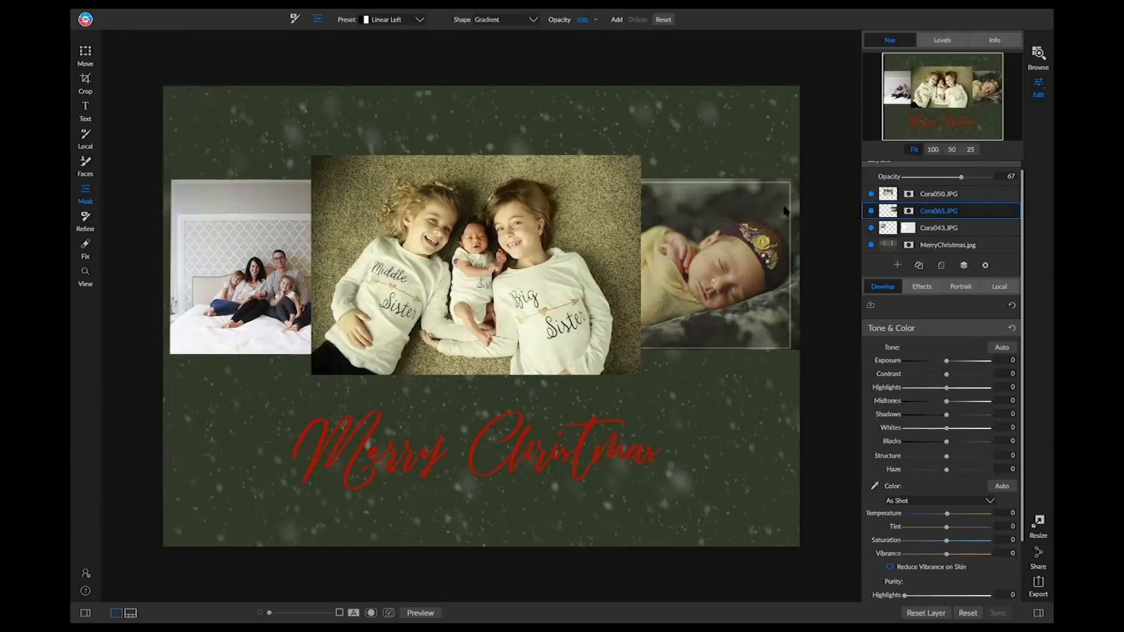
{"action": "key", "text": "v"}
{"action": "mouse_move", "coordinate": [729, 247]}
{"action": "left_mouse_down"}
{"action": "mouse_move", "coordinate": [705, 247]}
{"action": "mouse_move", "coordinate": [725, 252]}
{"action": "left_mouse_up"}
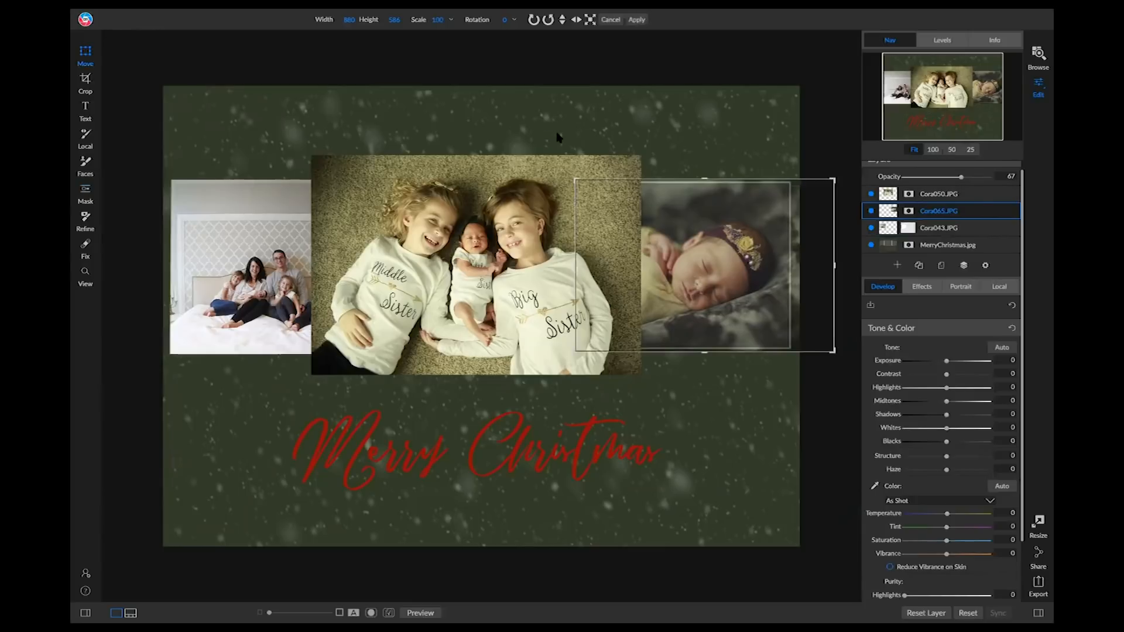
Step: Mask Cora065.JPG with a narrow Linear Right gradient along the frame's right edge and set its layer opacity to 100
{"action": "key", "text": "b"}
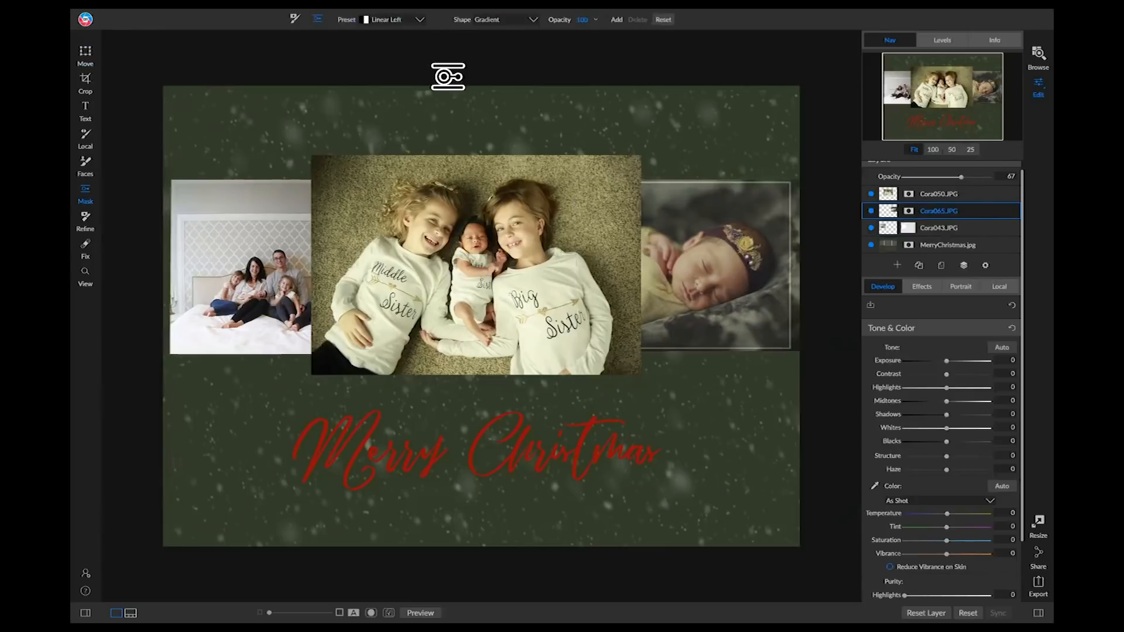
{"action": "left_click", "coordinate": [410, 20]}
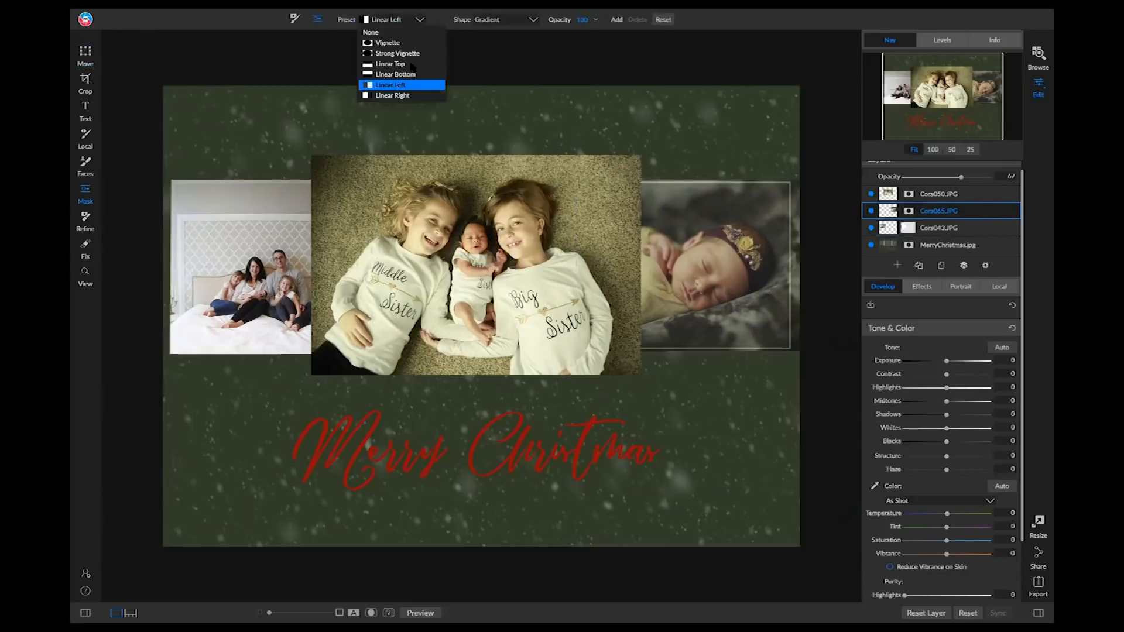
{"action": "left_click", "coordinate": [404, 95]}
{"action": "left_click", "coordinate": [790, 222]}
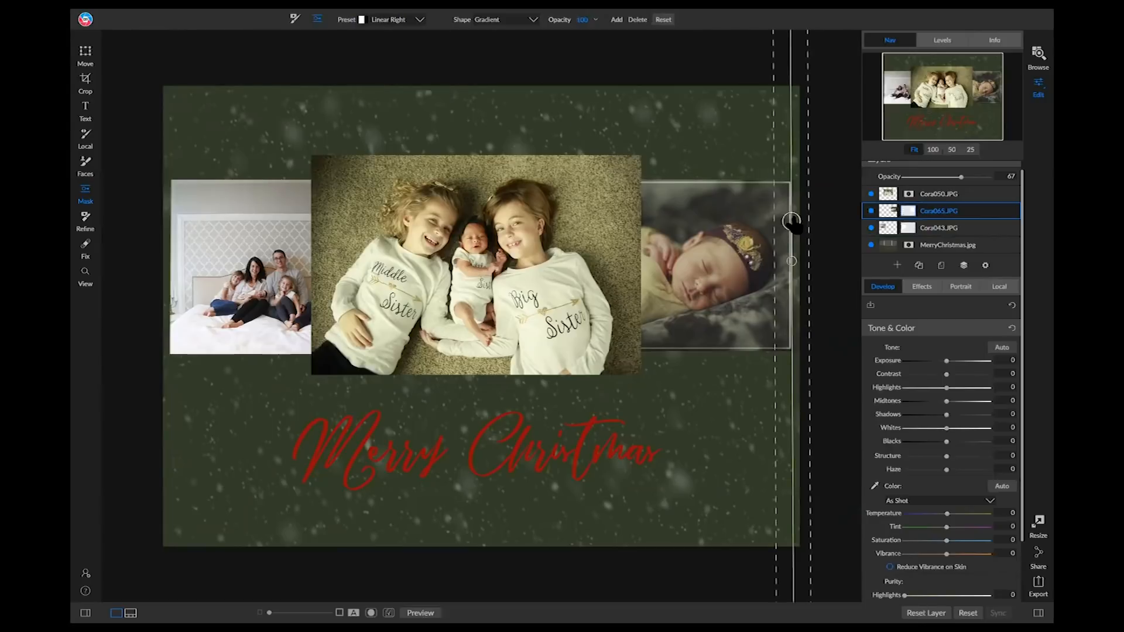
{"action": "left_click_drag", "start_coordinate": [794, 224], "coordinate": [774, 220]}
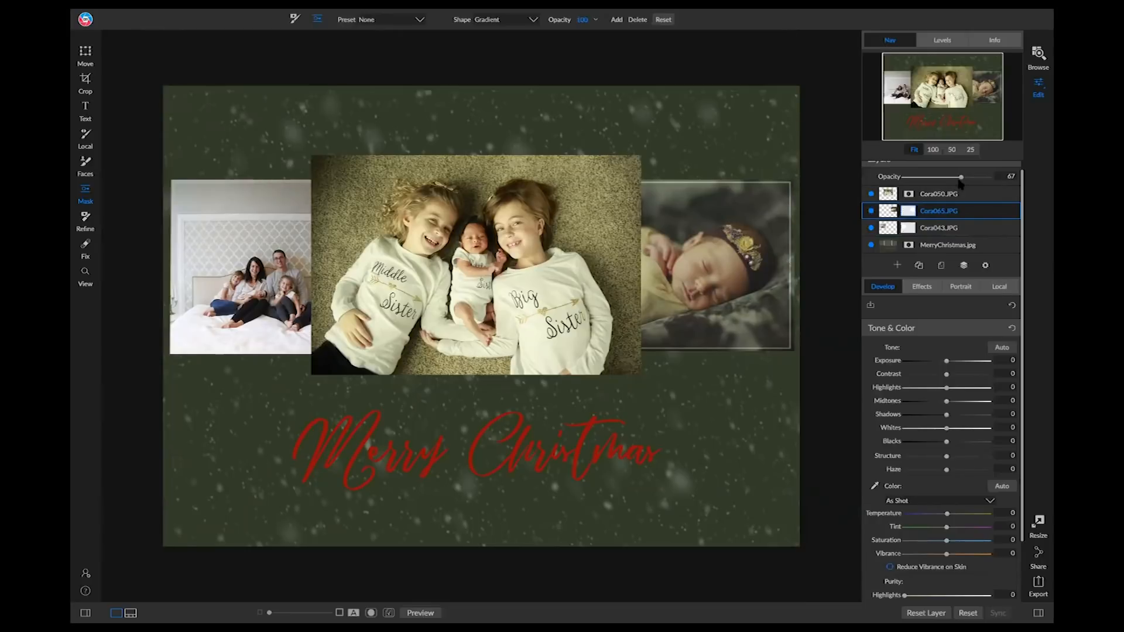
{"action": "left_click_drag", "start_coordinate": [962, 178], "coordinate": [1048, 182]}
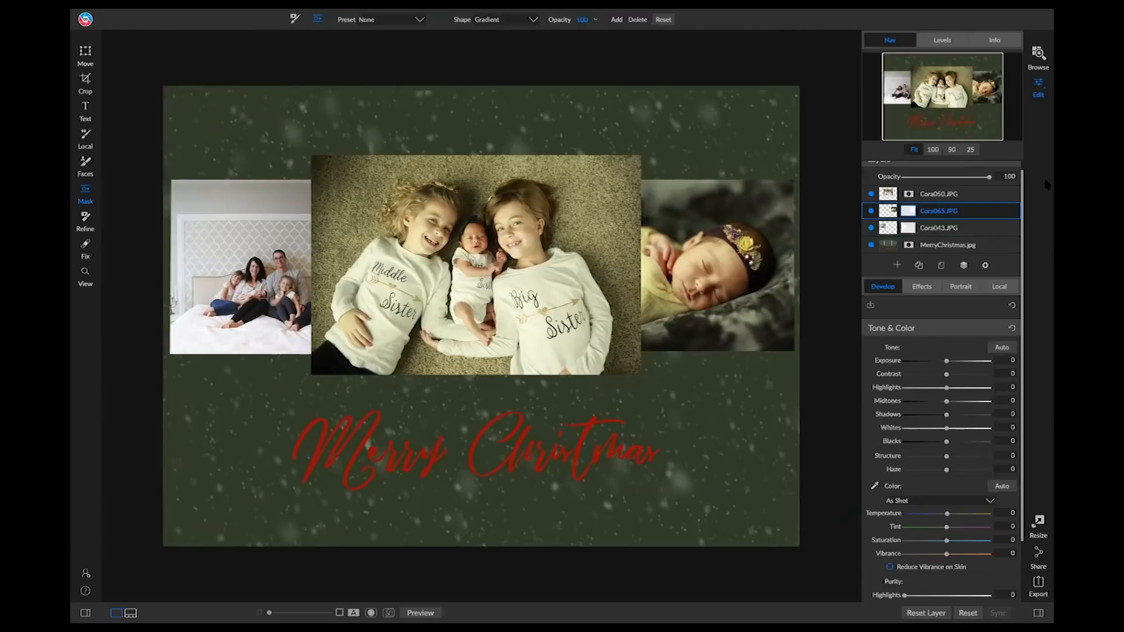
Step: Create a new stamped layer above Cora050.JPG and compare the card with it hidden and shown
{"action": "right_click", "coordinate": [964, 195]}
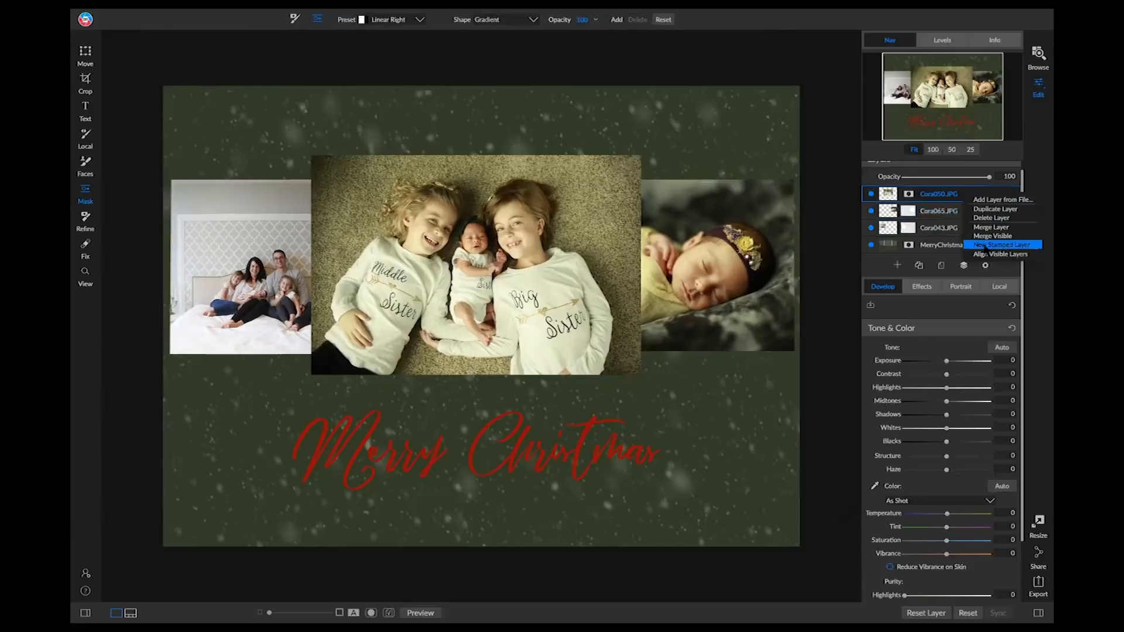
{"action": "left_click", "coordinate": [1003, 246]}
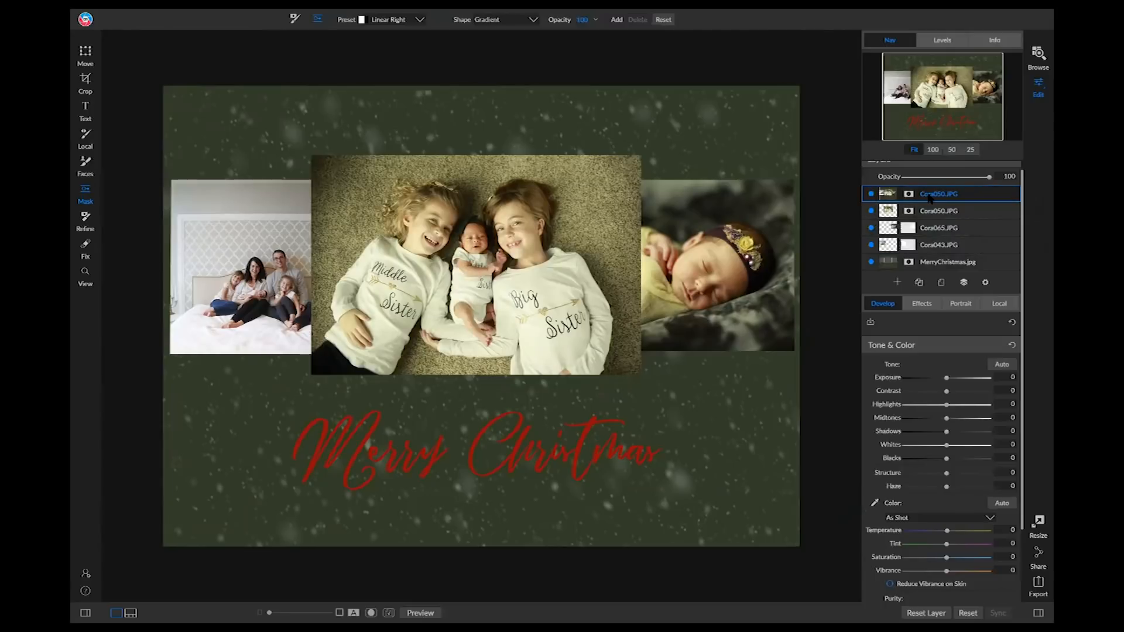
{"action": "left_click", "coordinate": [870, 194]}
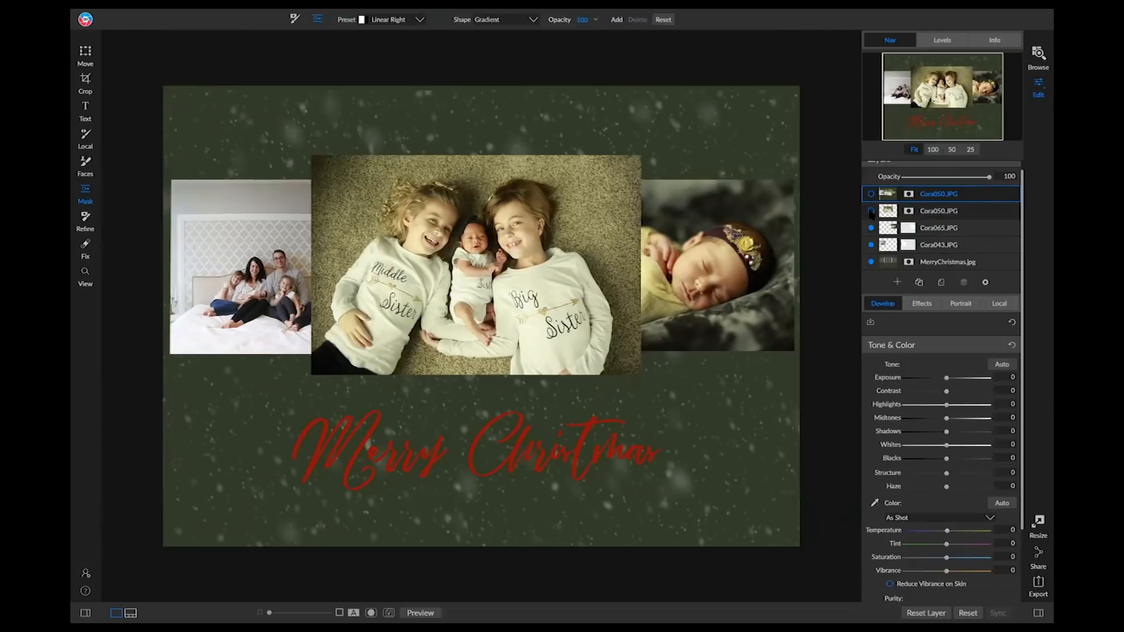
{"action": "left_click", "coordinate": [871, 212]}
{"action": "left_click", "coordinate": [871, 194]}
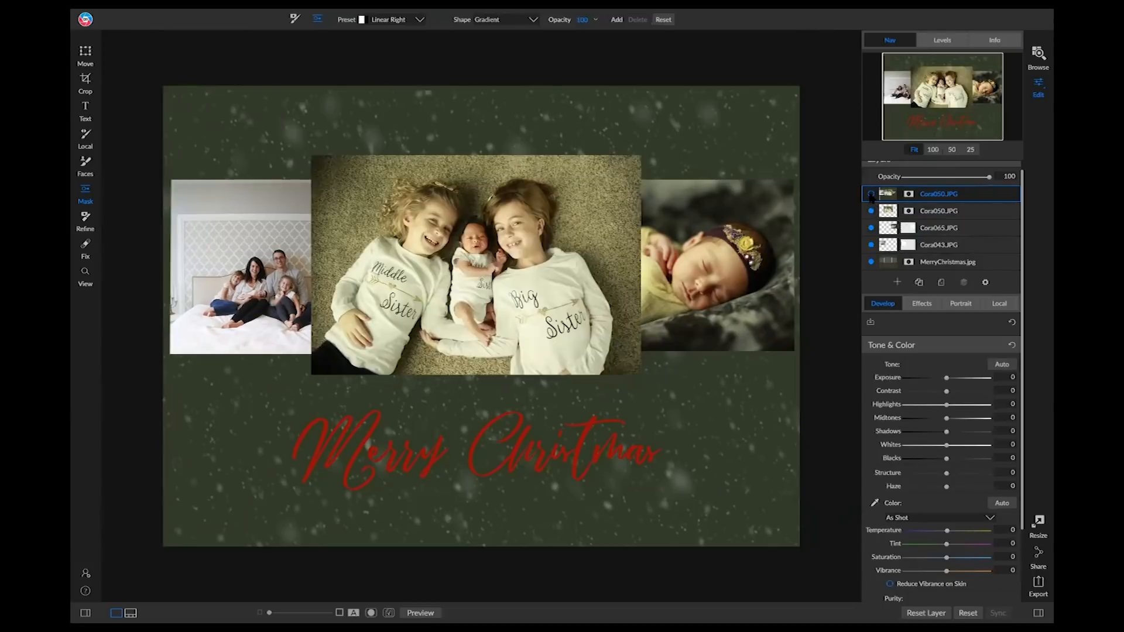
{"action": "left_click", "coordinate": [870, 194]}
{"action": "left_click", "coordinate": [871, 195]}
Step: Add a Textures filter to the stamped layer and choose the My Skies texture category
{"action": "left_click", "coordinate": [924, 304]}
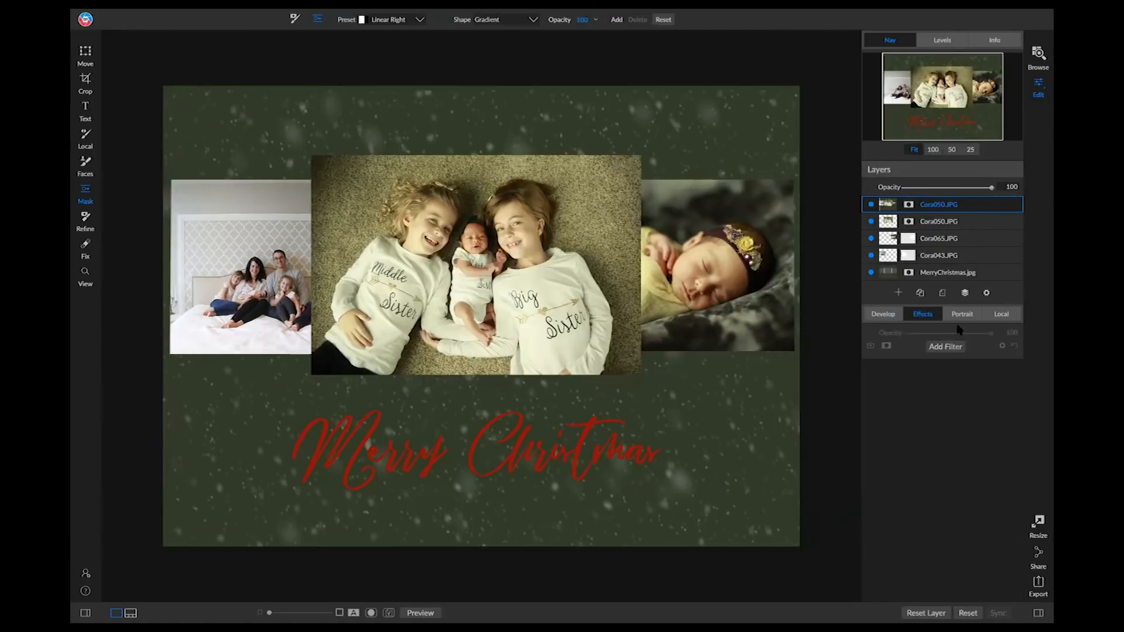
{"action": "left_click", "coordinate": [951, 346]}
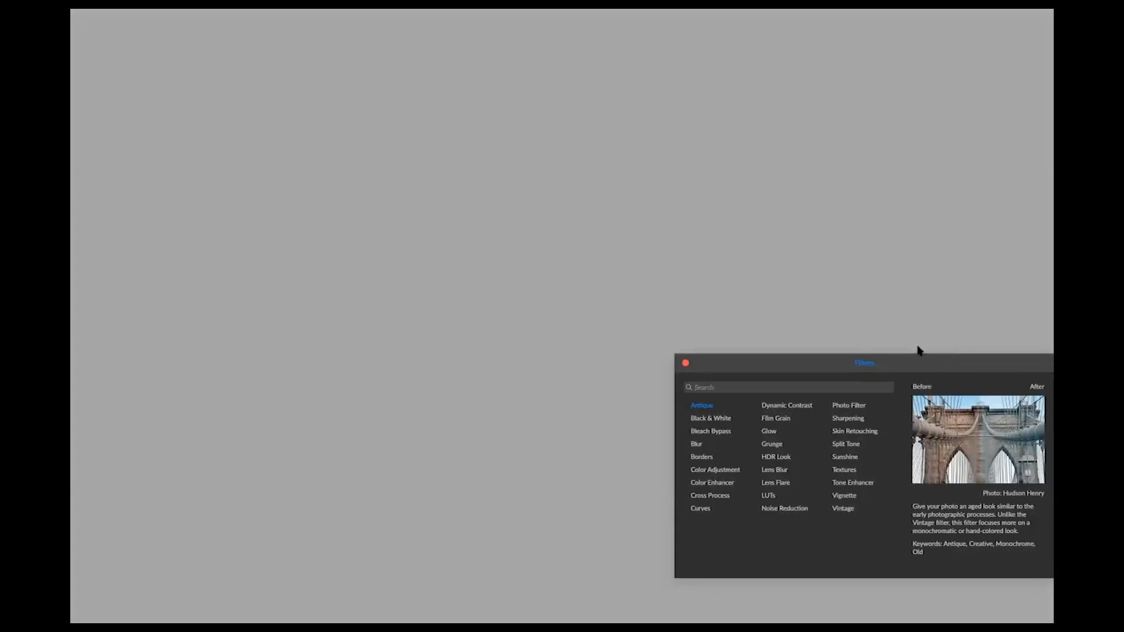
{"action": "left_click", "coordinate": [847, 472]}
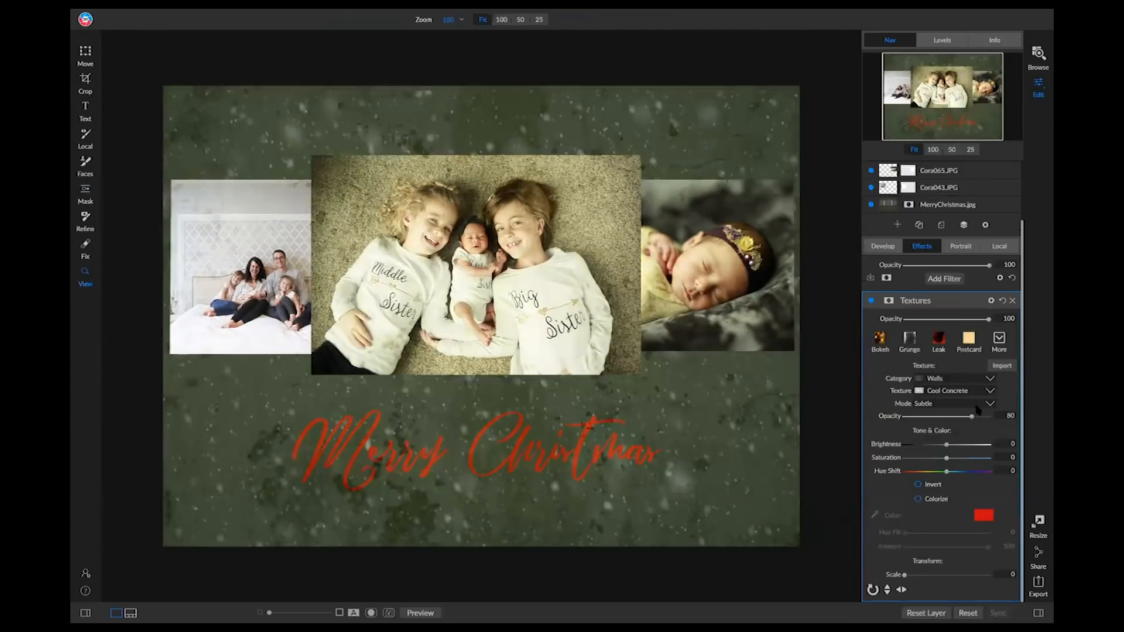
{"action": "left_click", "coordinate": [978, 378]}
{"action": "scroll", "coordinate": [988, 271], "scroll_direction": "down", "scroll_amount": 3}
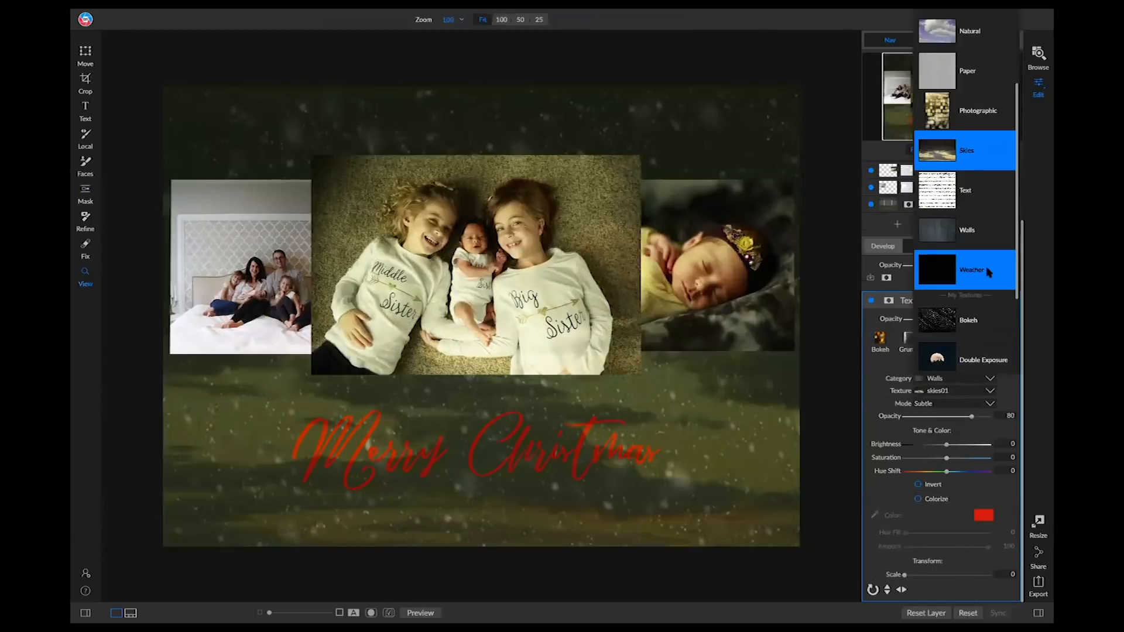
{"action": "scroll", "coordinate": [984, 268], "scroll_direction": "down", "scroll_amount": 3}
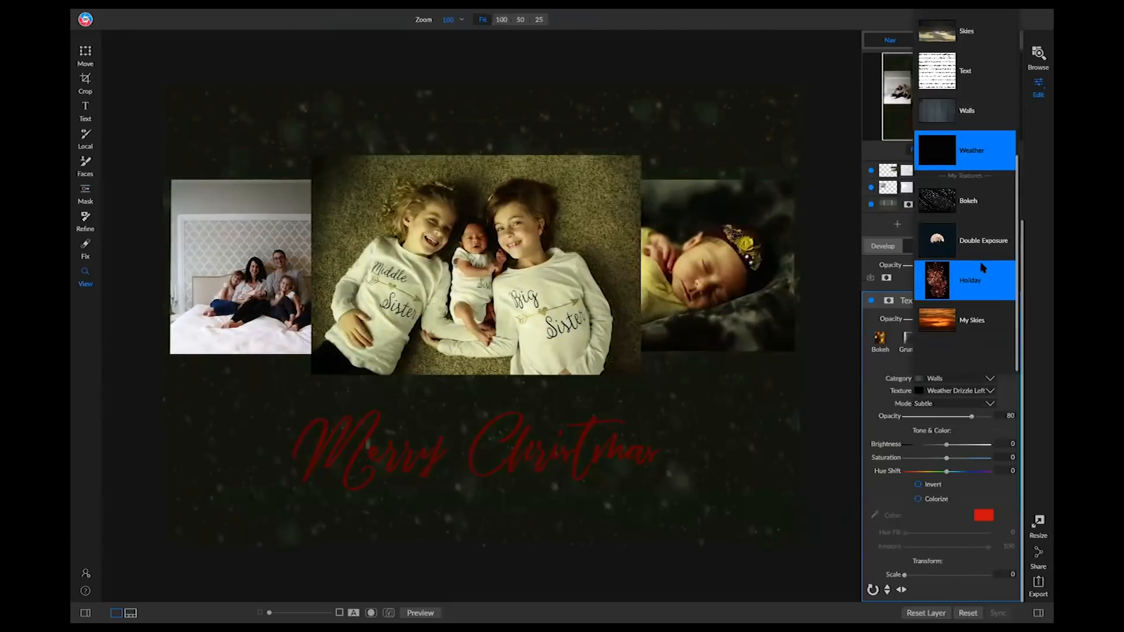
{"action": "left_click", "coordinate": [961, 320]}
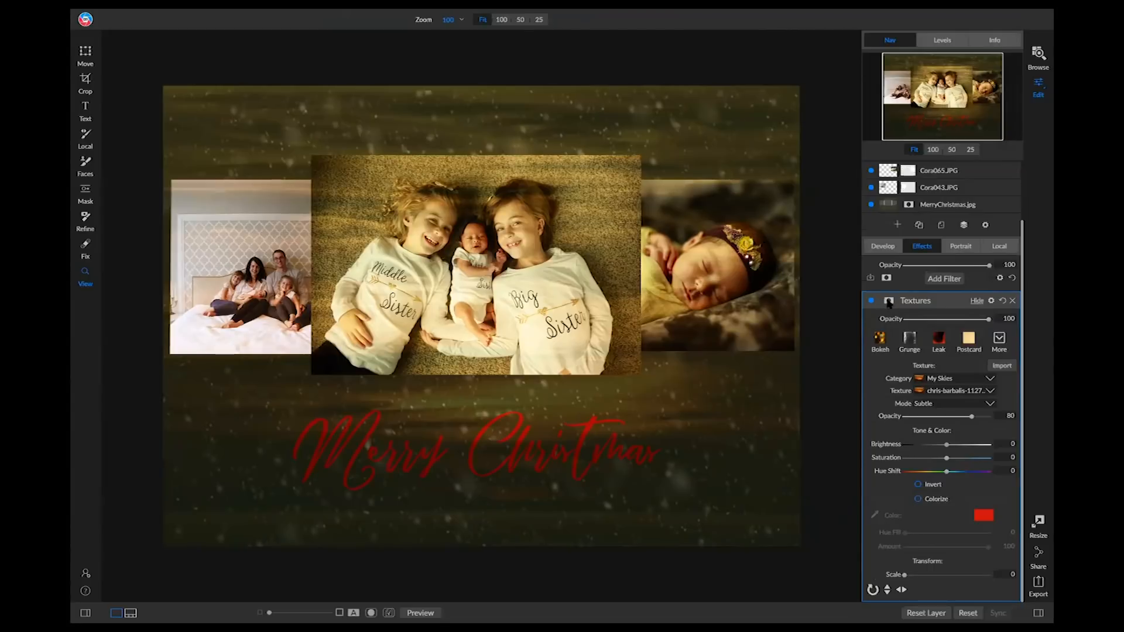
Step: Enable Color Range on the Textures filter's mask and sample the card's dark green background below the photos
{"action": "left_click", "coordinate": [888, 301]}
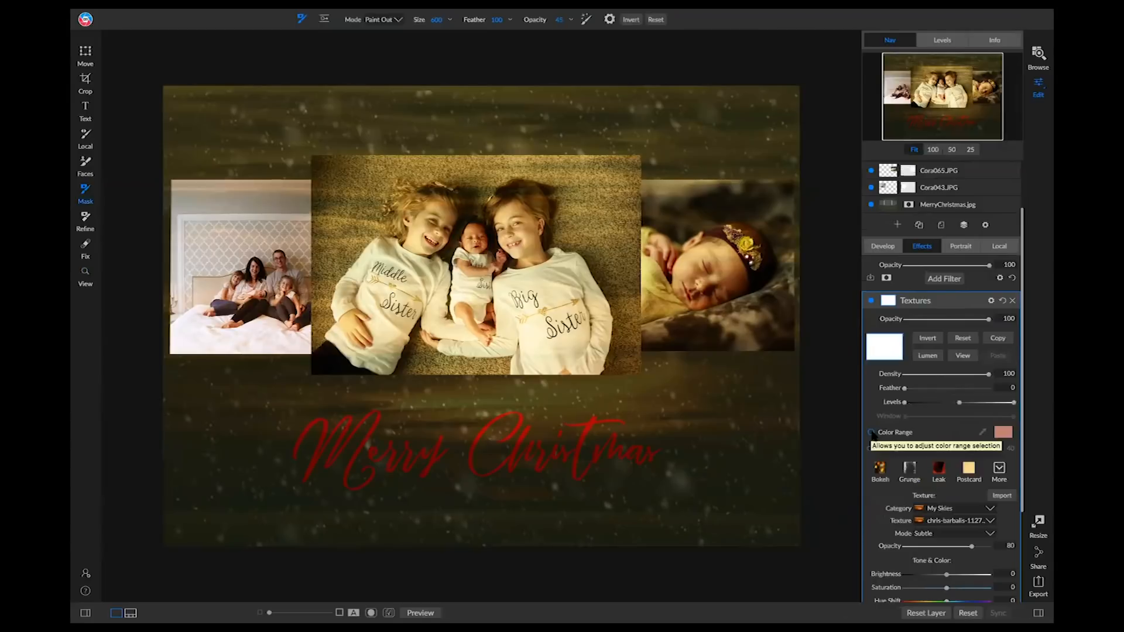
{"action": "scroll", "coordinate": [872, 433], "scroll_direction": "down", "scroll_amount": 1}
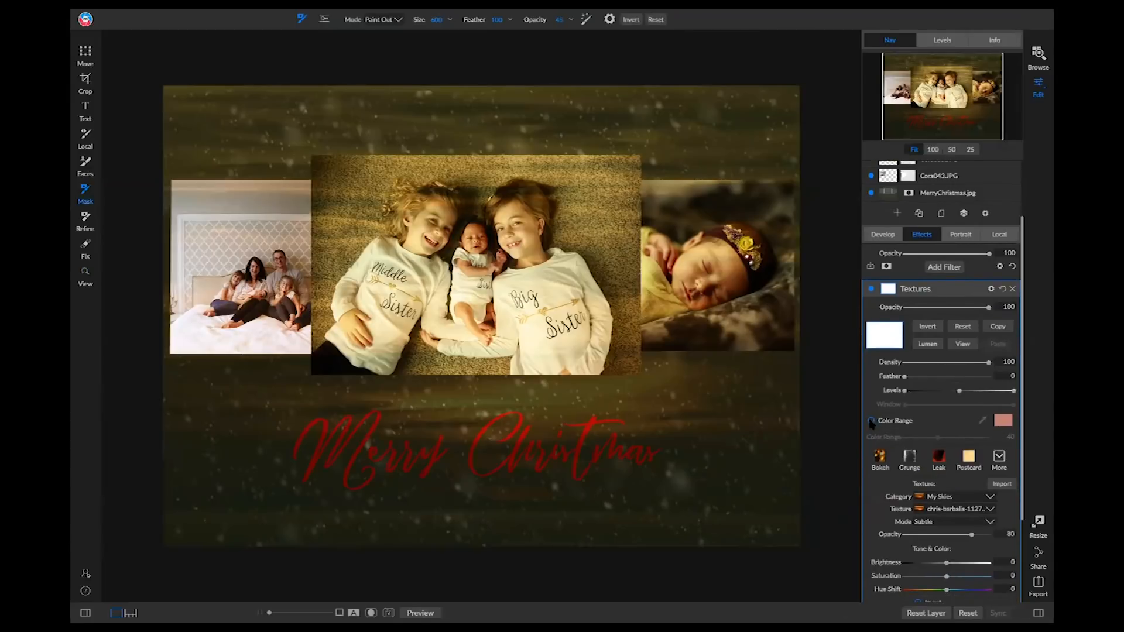
{"action": "left_click", "coordinate": [871, 420]}
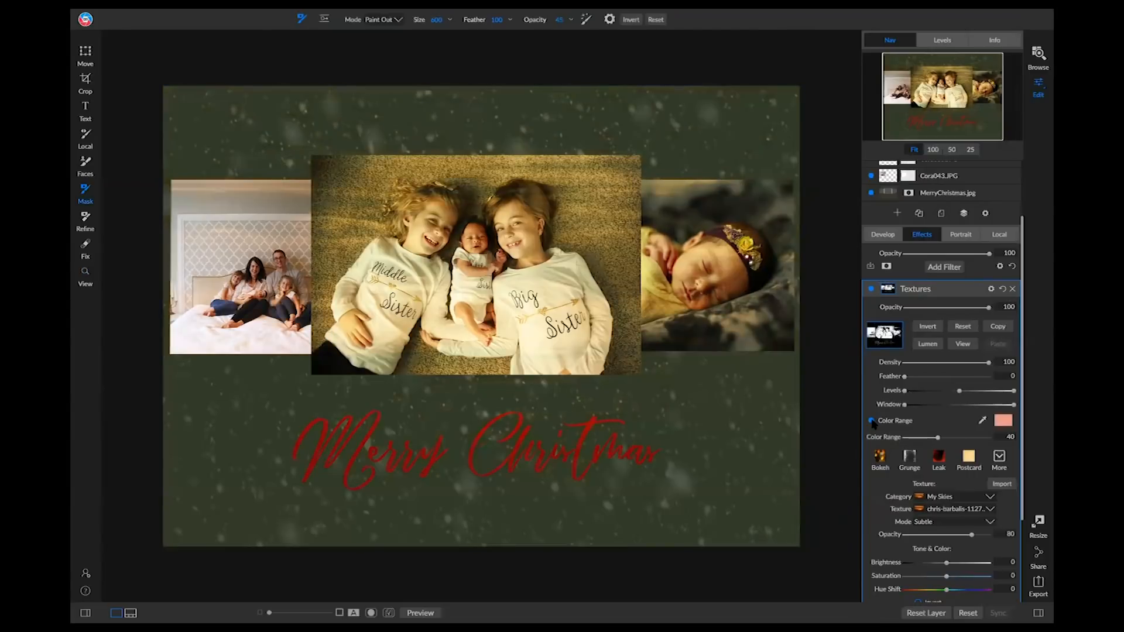
{"action": "left_click", "coordinate": [983, 421]}
{"action": "left_click", "coordinate": [697, 375]}
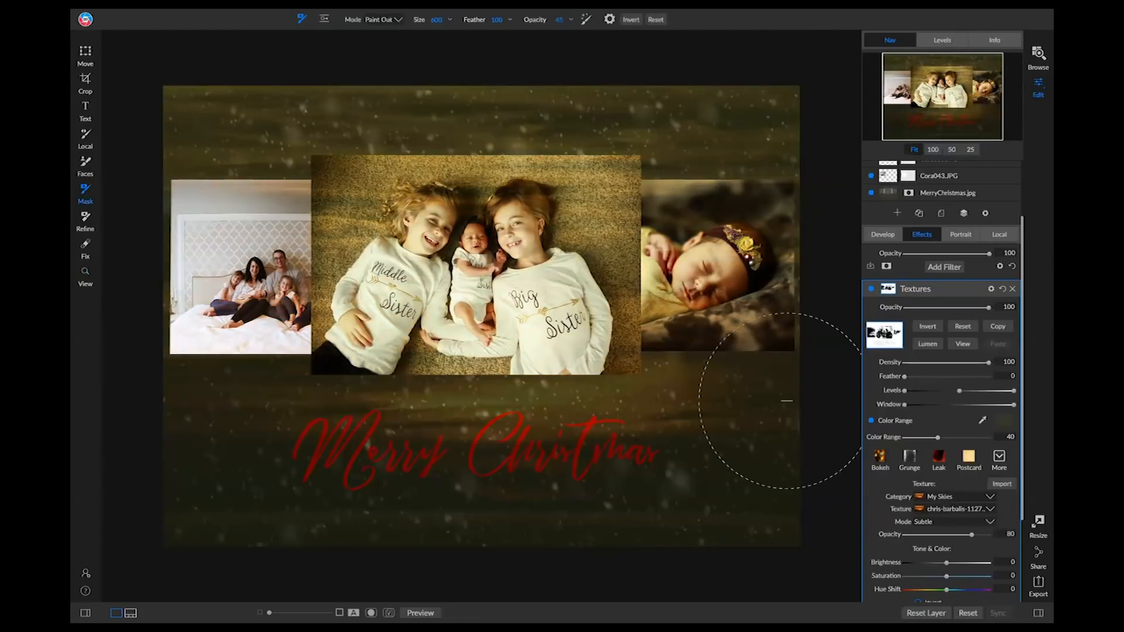
Step: Narrow the mask's Color Range to 21 while viewing the mask, and raise the texture's opacity to 100
{"action": "left_click", "coordinate": [963, 345]}
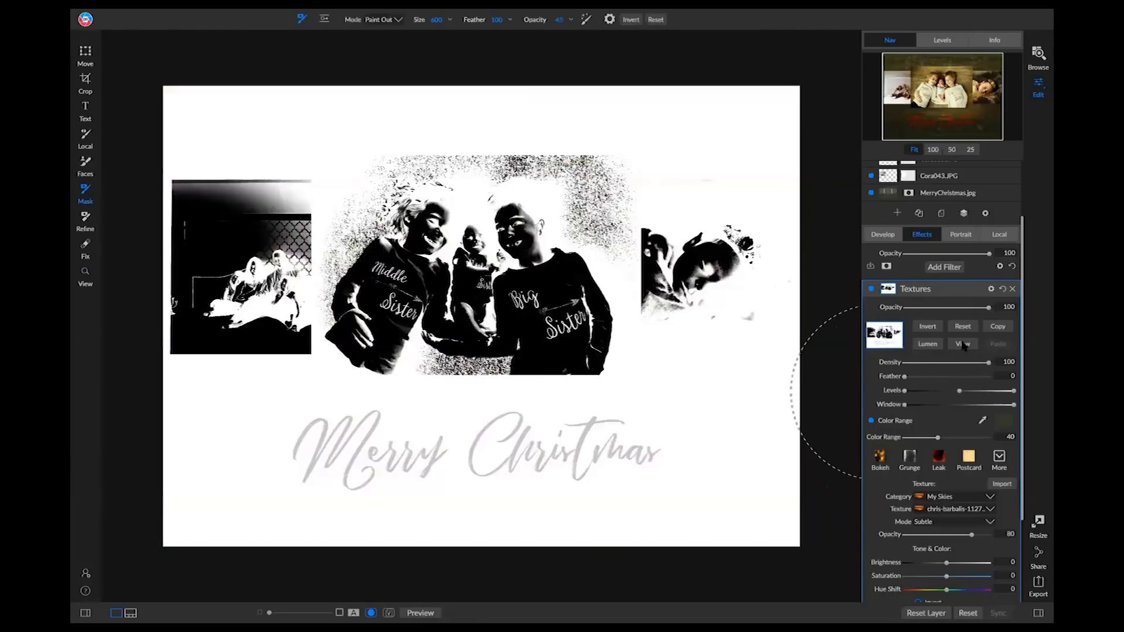
{"action": "left_click_drag", "start_coordinate": [938, 438], "coordinate": [922, 441]}
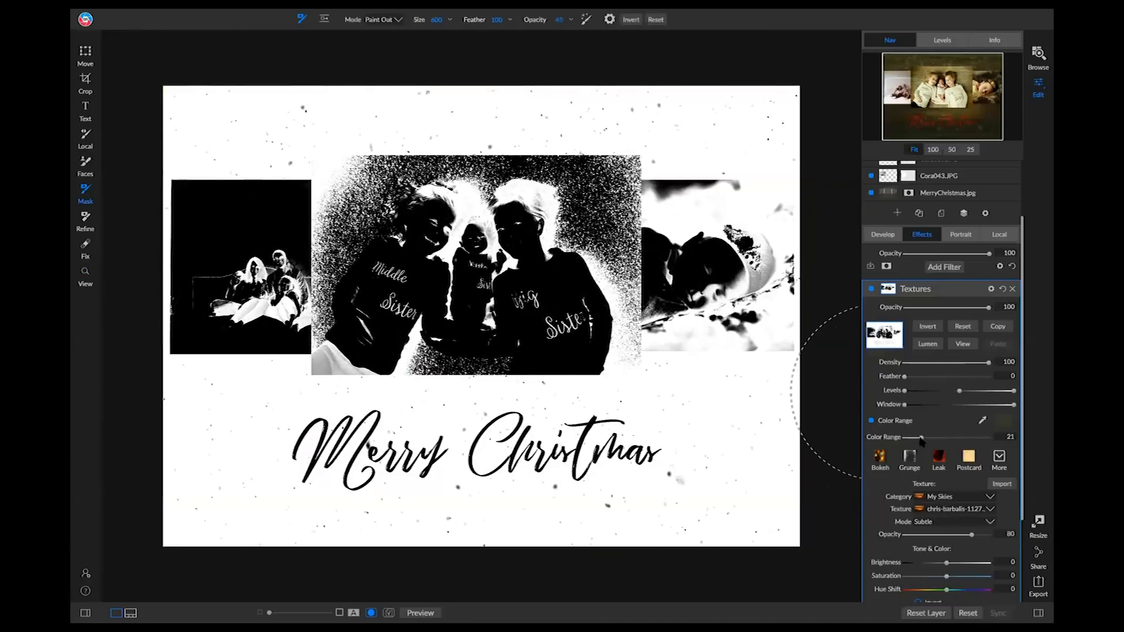
{"action": "left_click", "coordinate": [964, 344]}
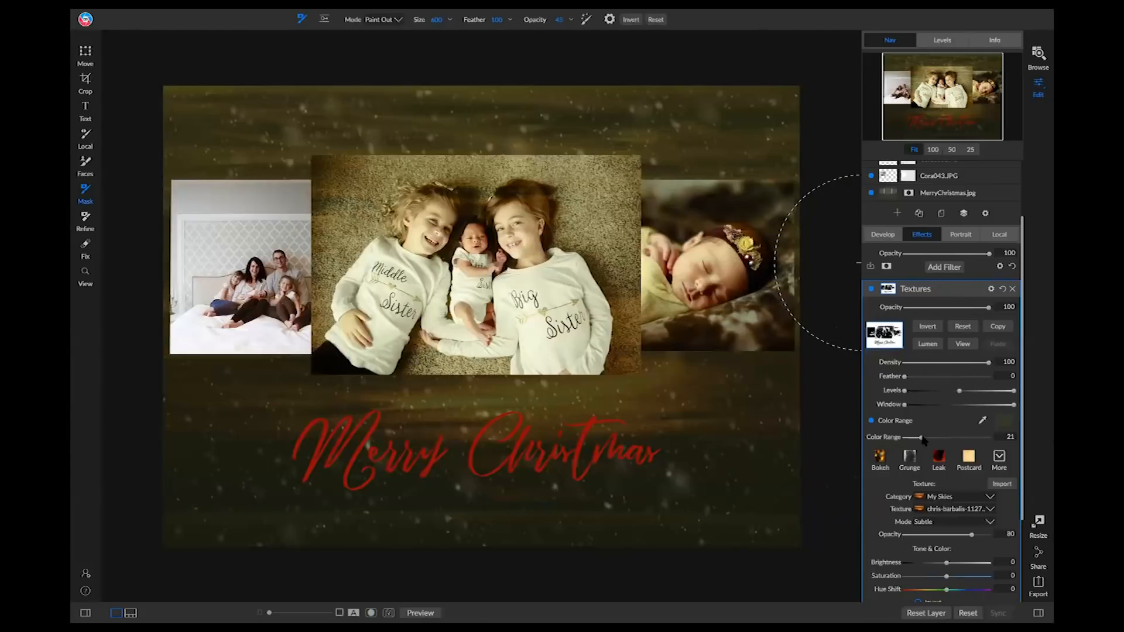
{"action": "left_click_drag", "start_coordinate": [921, 438], "coordinate": [921, 438]}
{"action": "left_click_drag", "start_coordinate": [972, 536], "coordinate": [997, 542]}
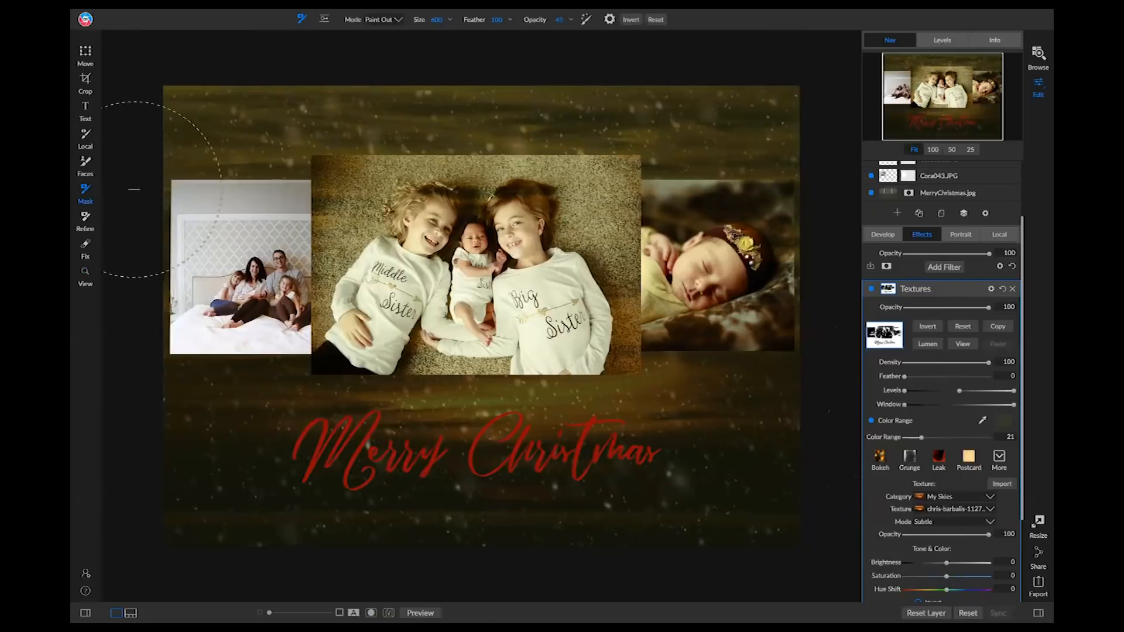
Step: Paint the texture out of the photos at 100 brush opacity, reduce the brush size to 300, and compare the filter off and on
{"action": "left_click_drag", "start_coordinate": [535, 22], "coordinate": [667, 22]}
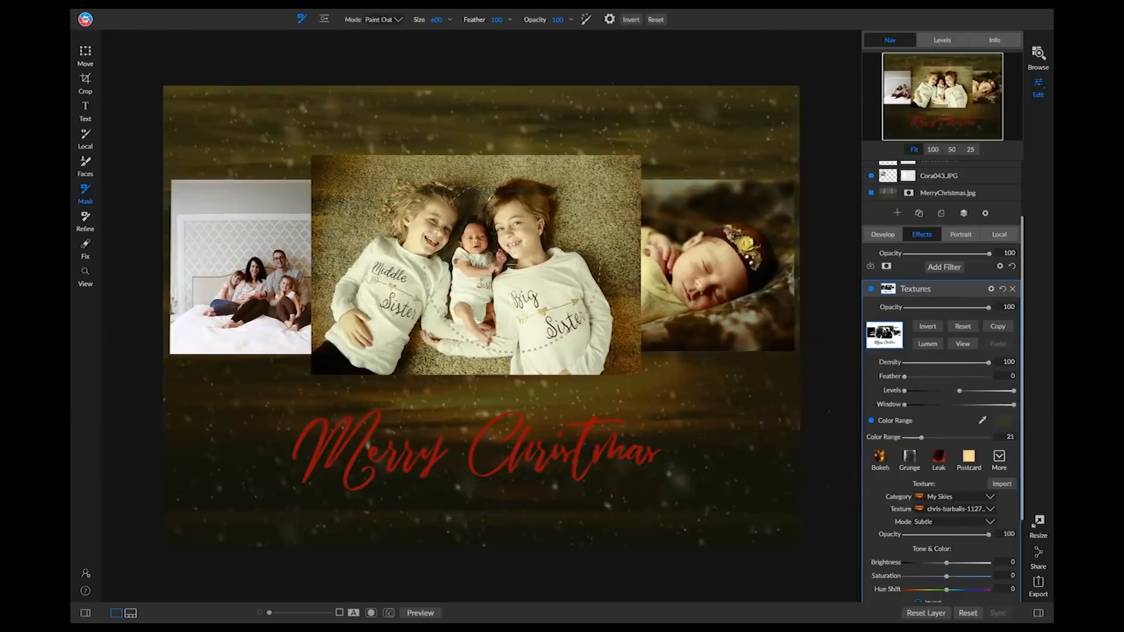
{"action": "left_click_drag", "start_coordinate": [449, 259], "coordinate": [419, 266]}
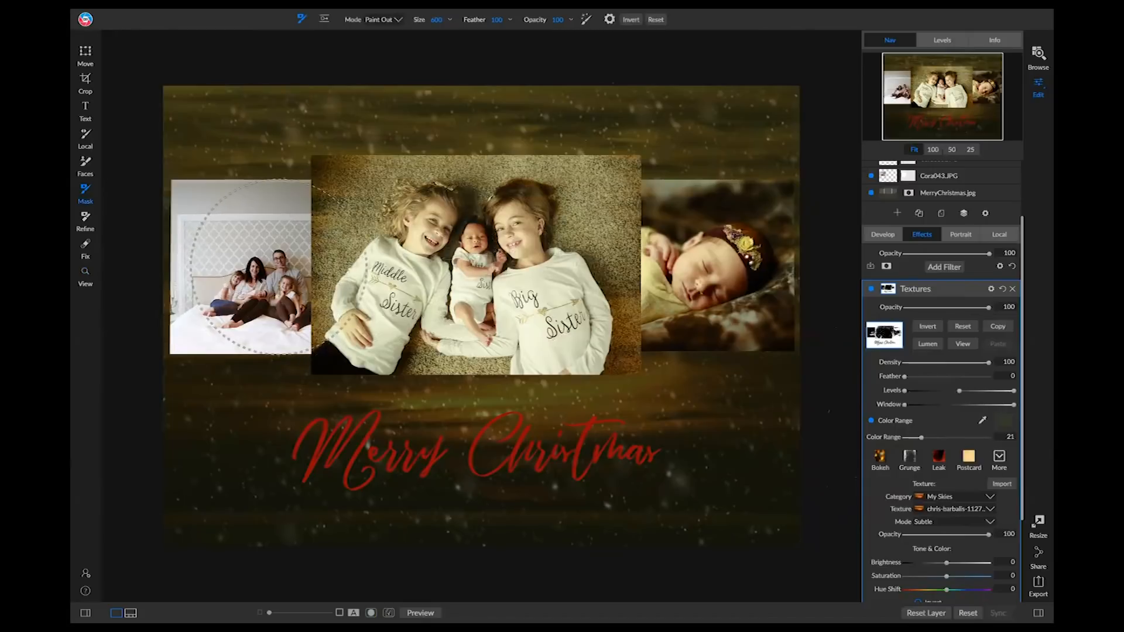
{"action": "key", "text": "bracketleft"}
{"action": "key", "text": "bracketleft"}
{"action": "key", "text": "bracketleft"}
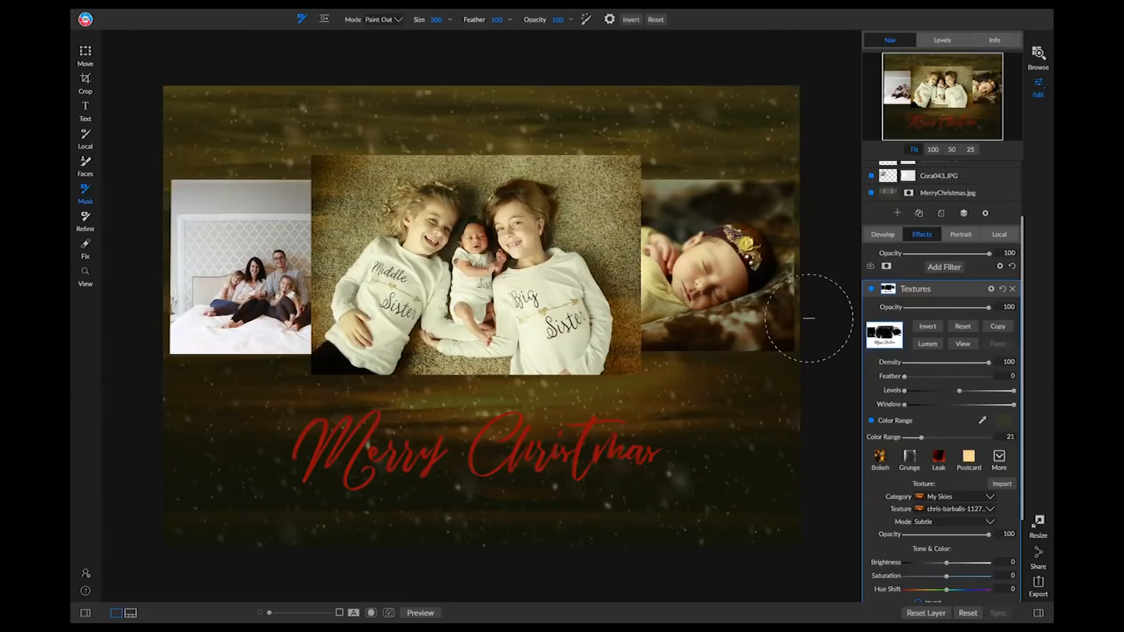
{"action": "left_click", "coordinate": [871, 290]}
{"action": "left_click", "coordinate": [870, 290]}
Step: Add a second Textures filter and apply the Bokeh15 texture from the Bokeh category
{"action": "left_click", "coordinate": [949, 268]}
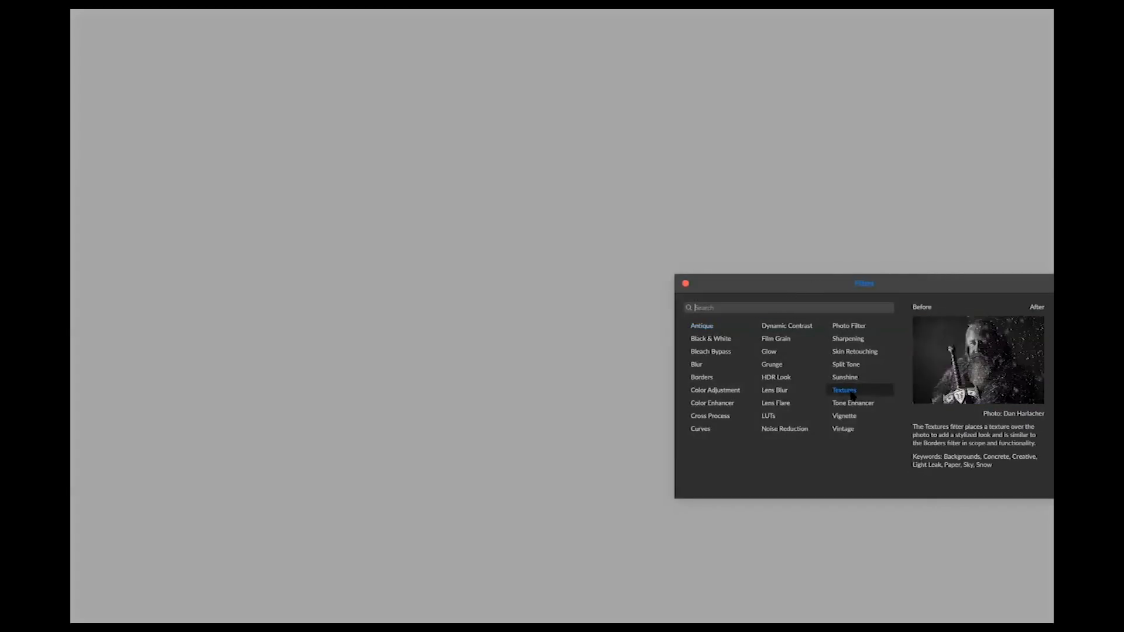
{"action": "left_click", "coordinate": [854, 391]}
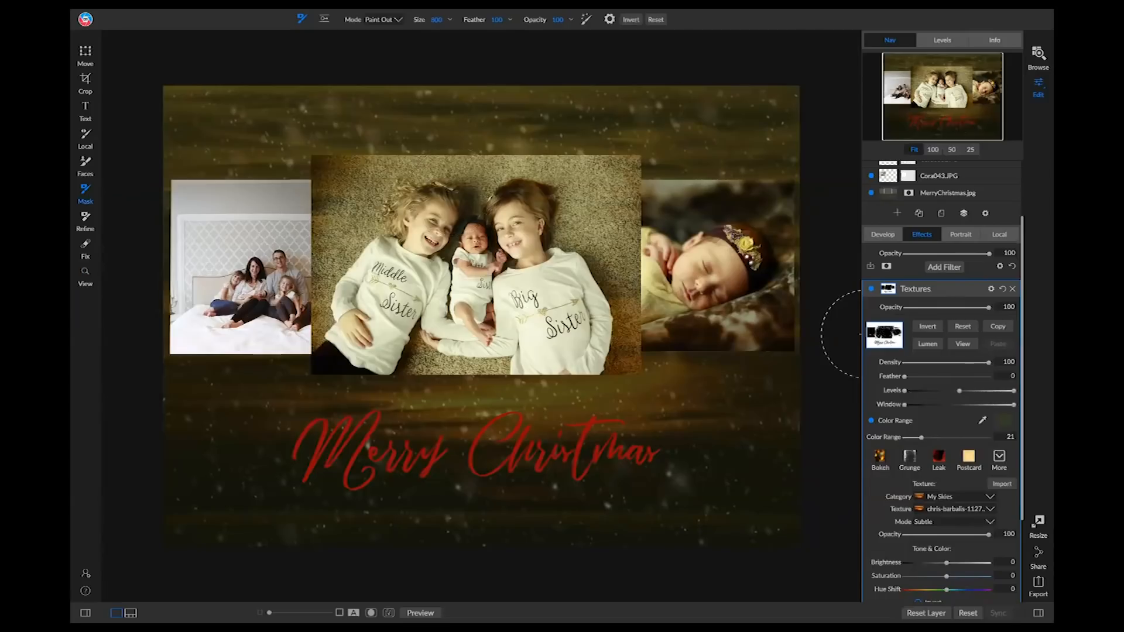
{"action": "left_click", "coordinate": [976, 369]}
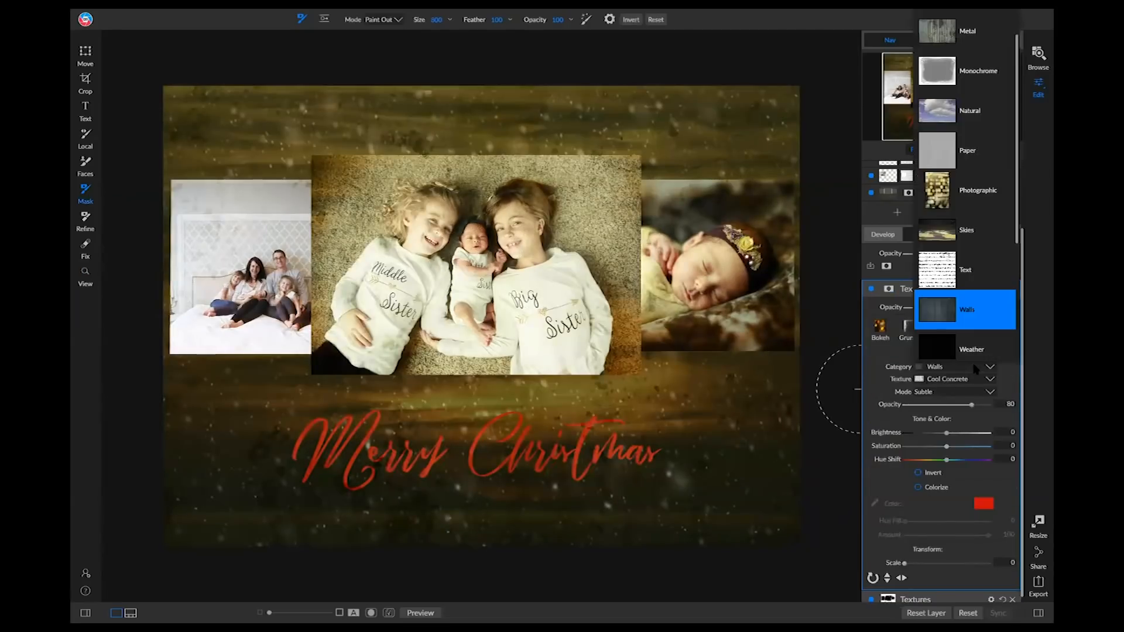
{"action": "scroll", "coordinate": [976, 249], "scroll_direction": "down", "scroll_amount": 5}
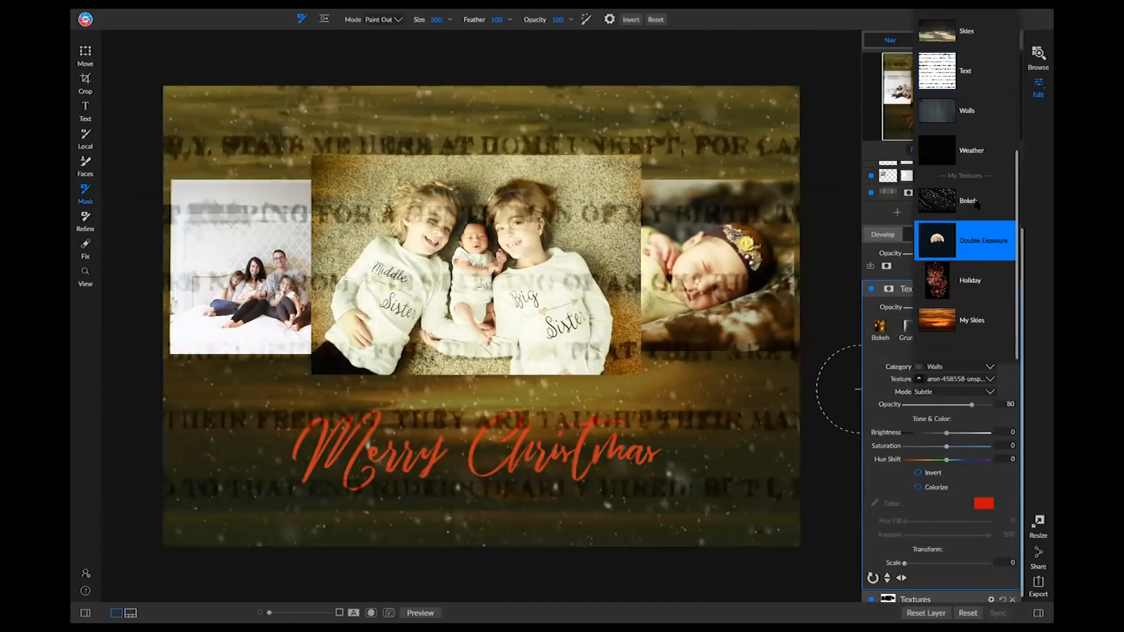
{"action": "left_click", "coordinate": [975, 202]}
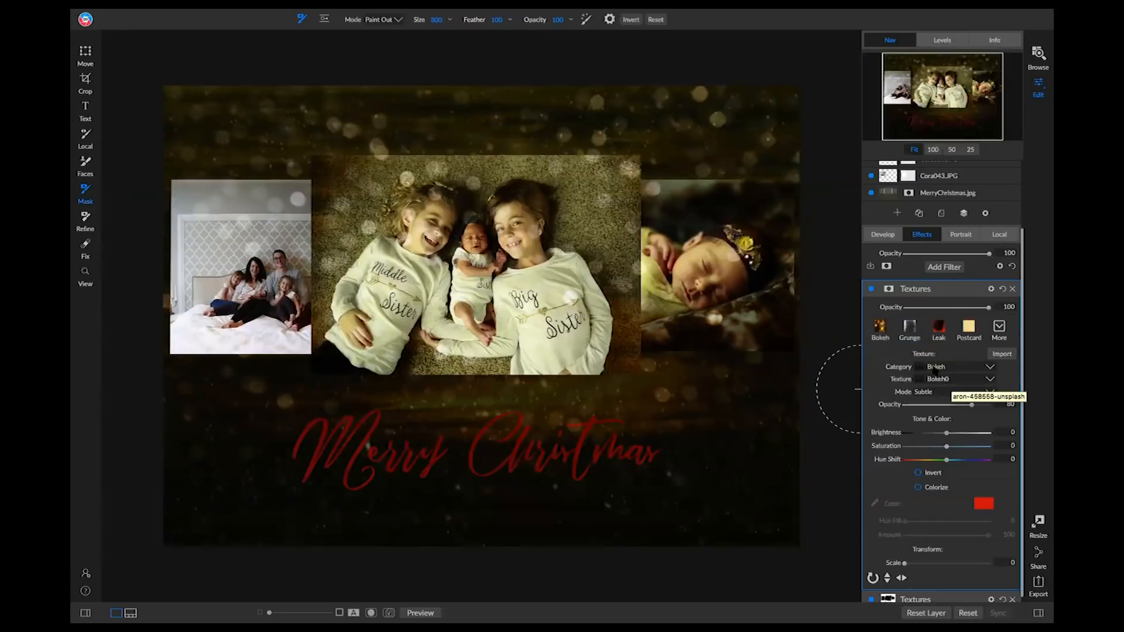
{"action": "left_click", "coordinate": [961, 380]}
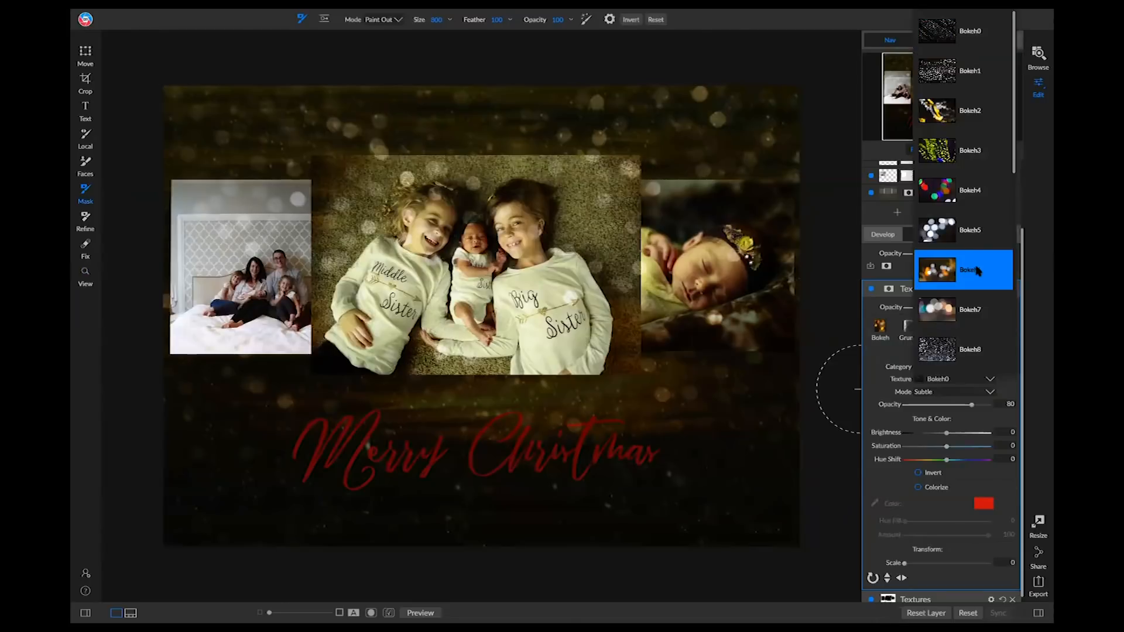
{"action": "scroll", "coordinate": [960, 266], "scroll_direction": "down", "scroll_amount": 6}
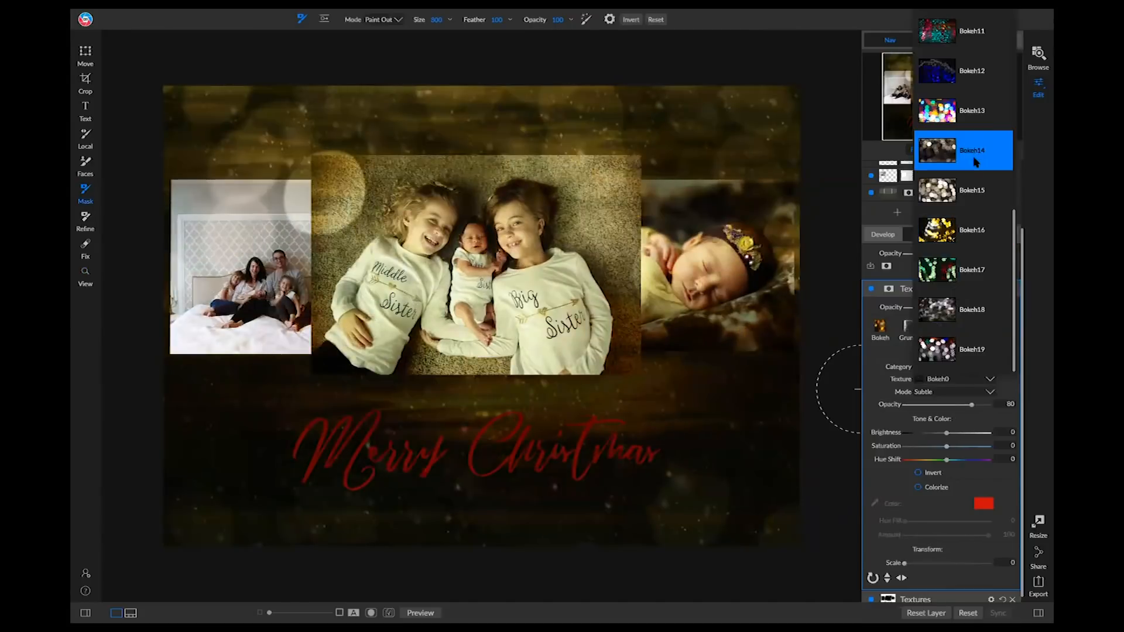
{"action": "left_click", "coordinate": [968, 191]}
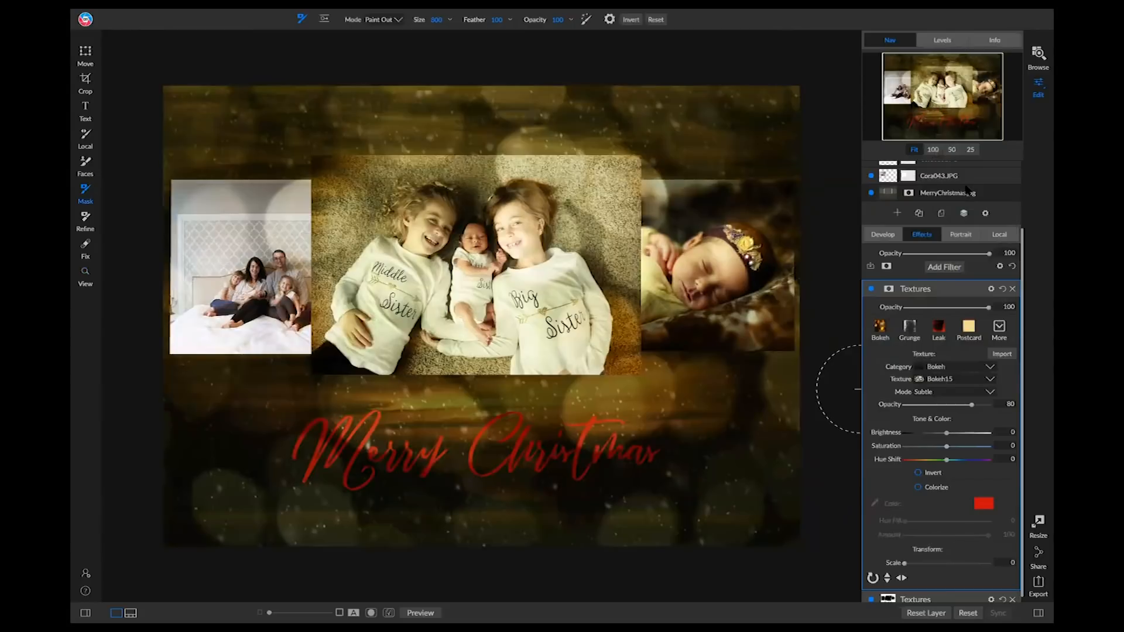
Step: Copy the mask from the first Textures filter and paste it onto the bokeh Textures filter's mask
{"action": "scroll", "coordinate": [938, 339], "scroll_direction": "down", "scroll_amount": 1}
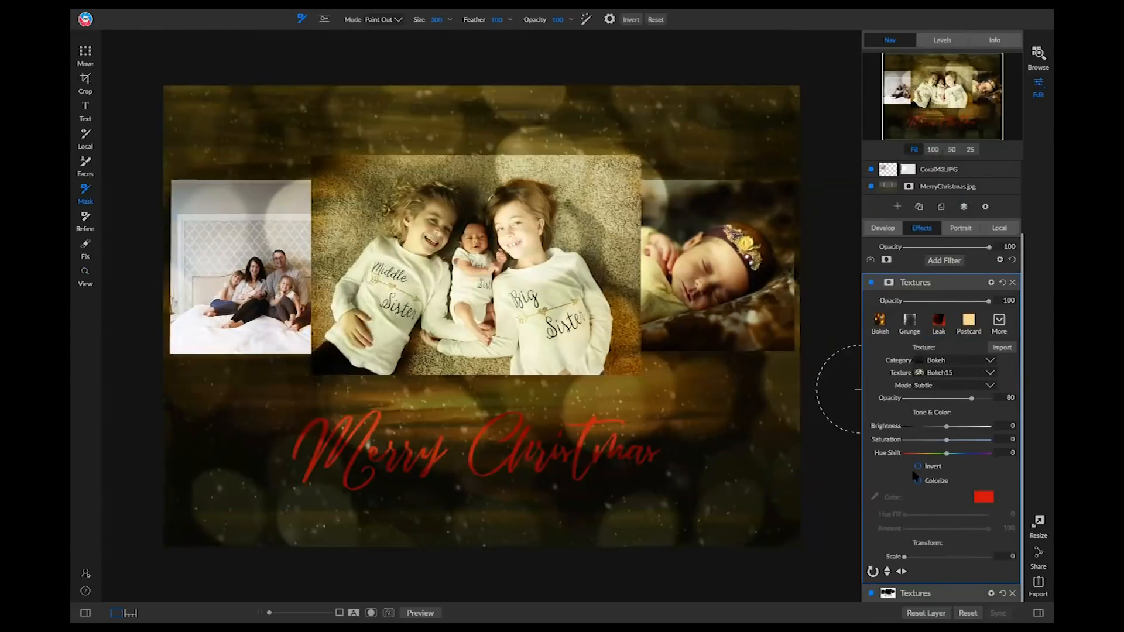
{"action": "left_click", "coordinate": [975, 284]}
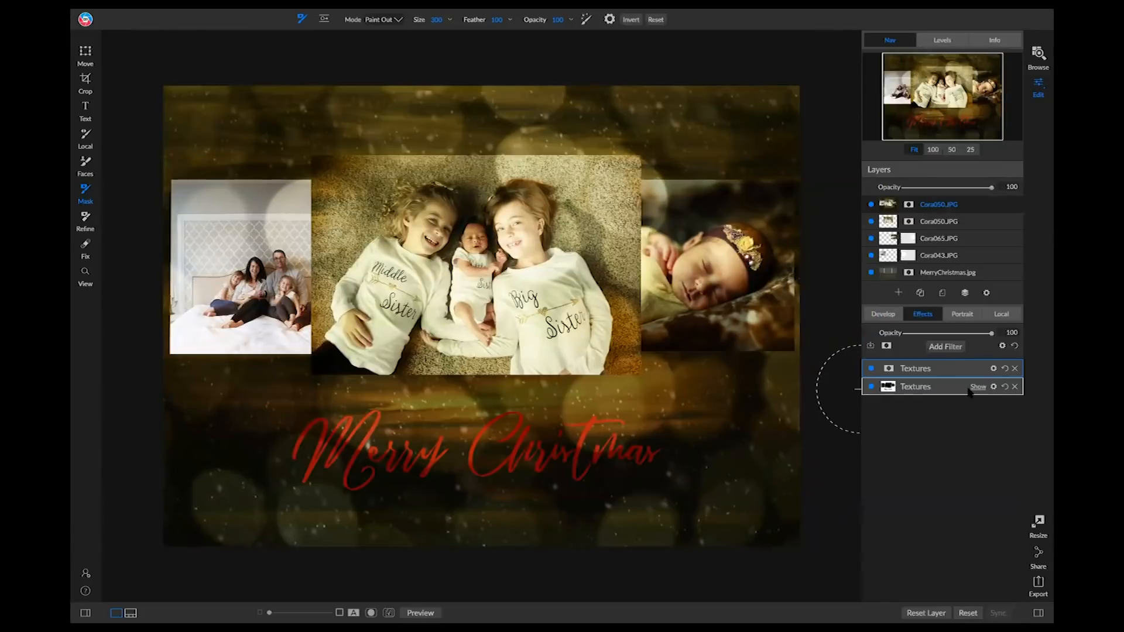
{"action": "left_click", "coordinate": [969, 391]}
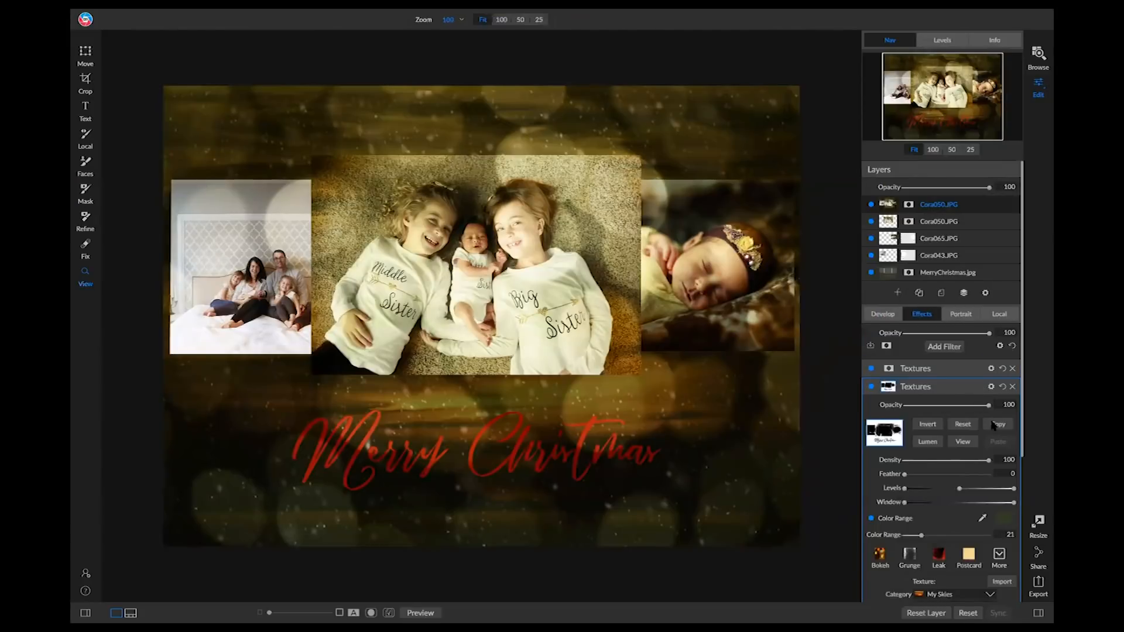
{"action": "left_click", "coordinate": [993, 426]}
{"action": "left_click", "coordinate": [975, 370]}
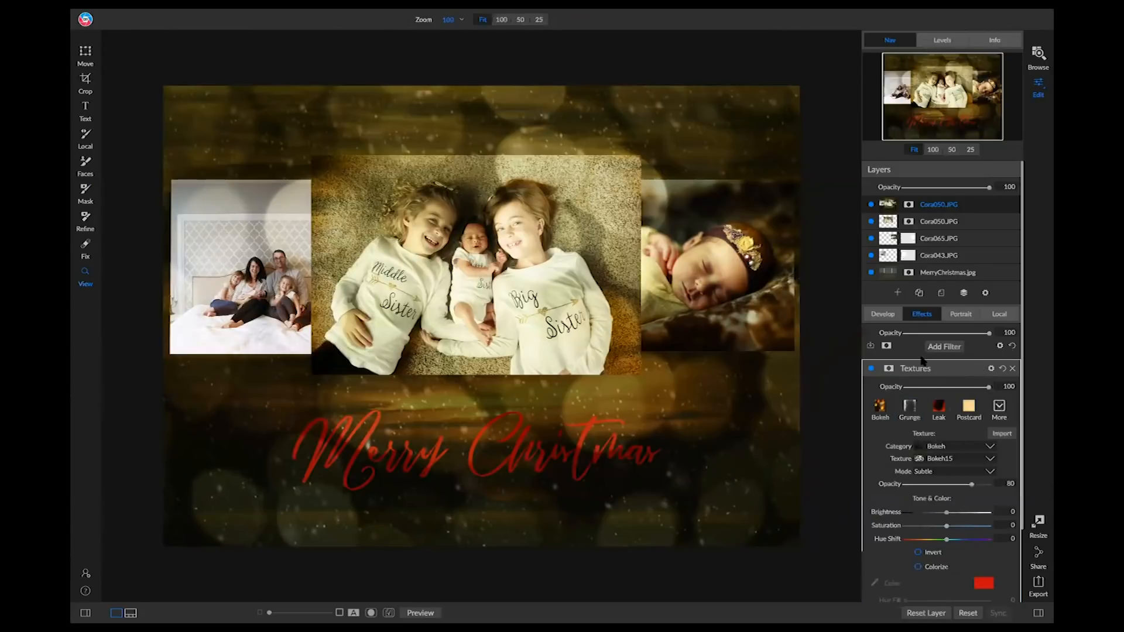
{"action": "left_click", "coordinate": [889, 371]}
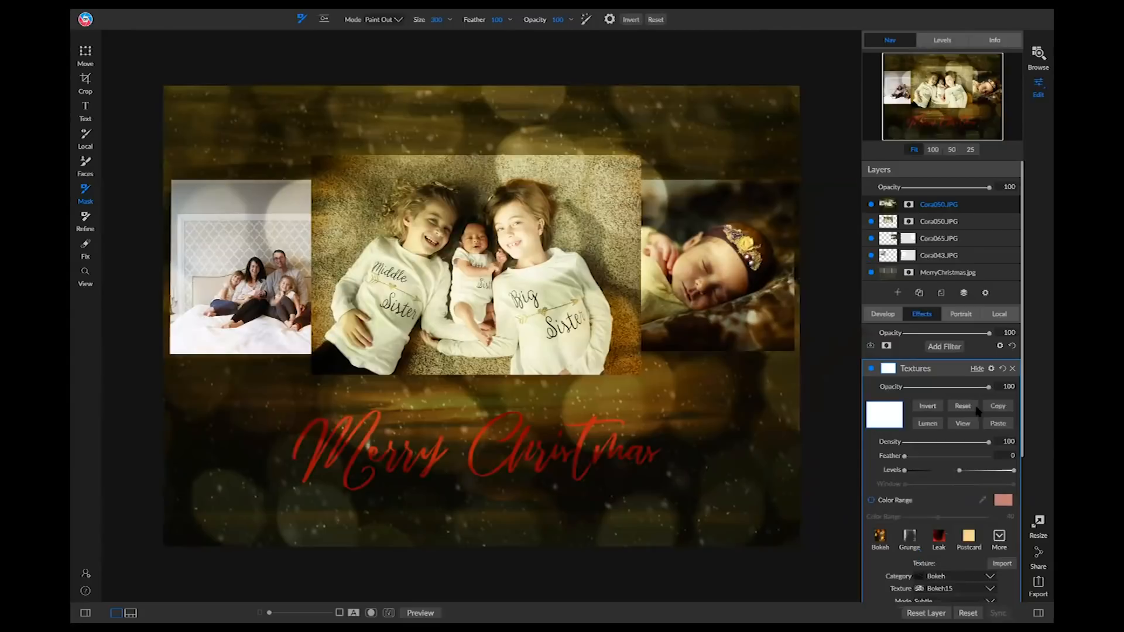
{"action": "left_click", "coordinate": [998, 423]}
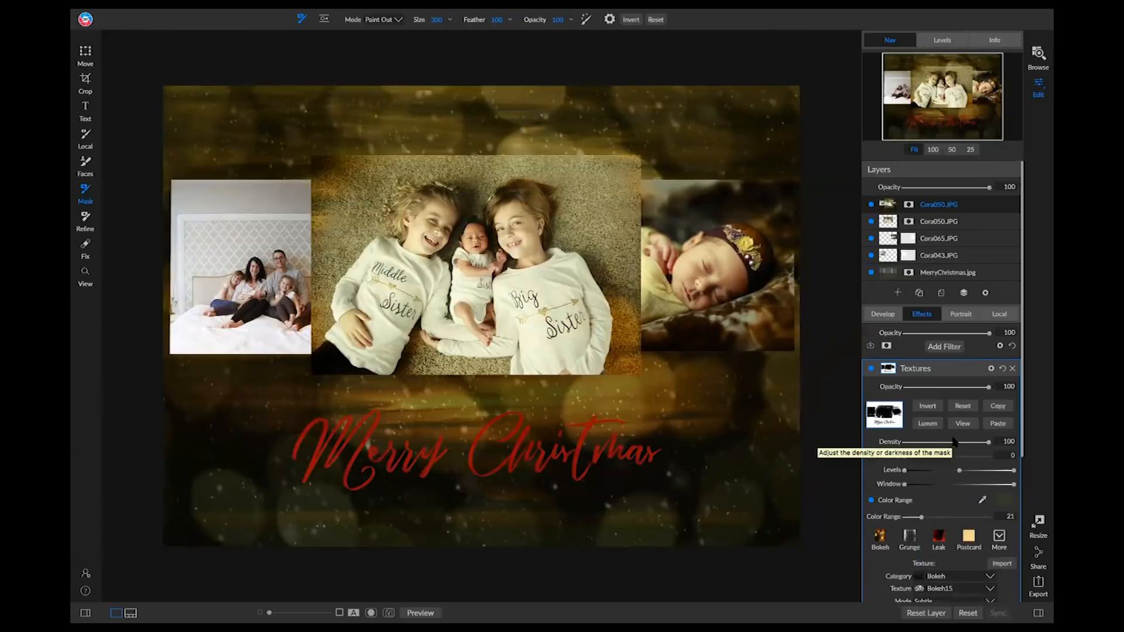
Step: Preview blending modes for the bokeh Textures filter, choose Normal, and lower the filter's overall opacity to 88
{"action": "left_click", "coordinate": [991, 371]}
{"action": "left_click", "coordinate": [973, 414]}
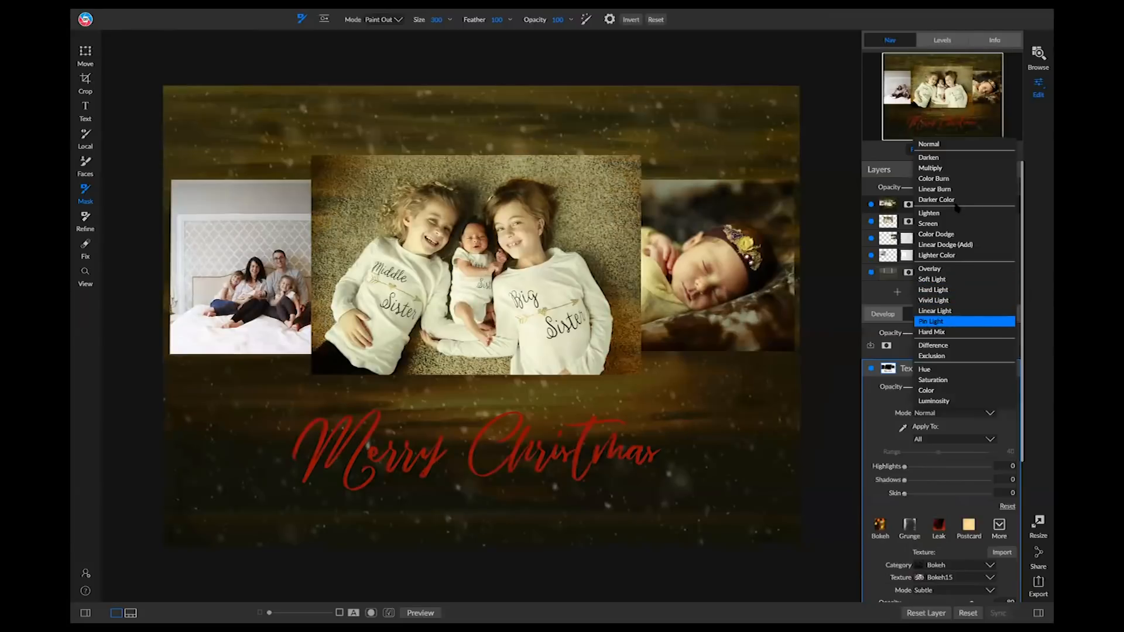
{"action": "left_click", "coordinate": [937, 144]}
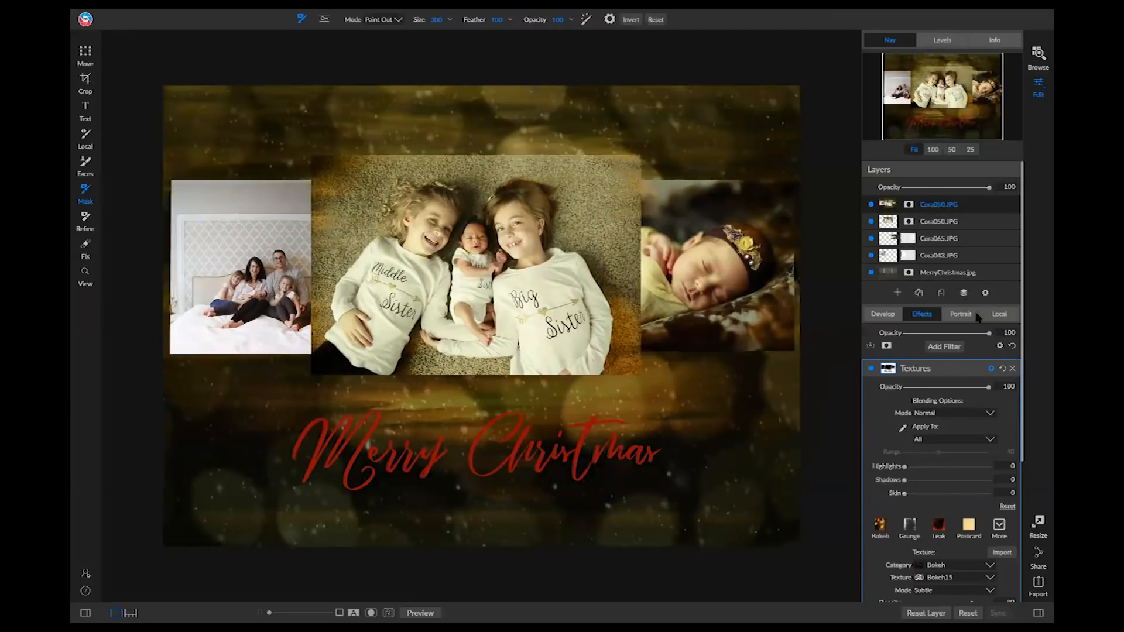
{"action": "mouse_move", "coordinate": [989, 391]}
{"action": "left_mouse_down"}
{"action": "mouse_move", "coordinate": [951, 391]}
{"action": "mouse_move", "coordinate": [977, 389]}
{"action": "left_mouse_up"}
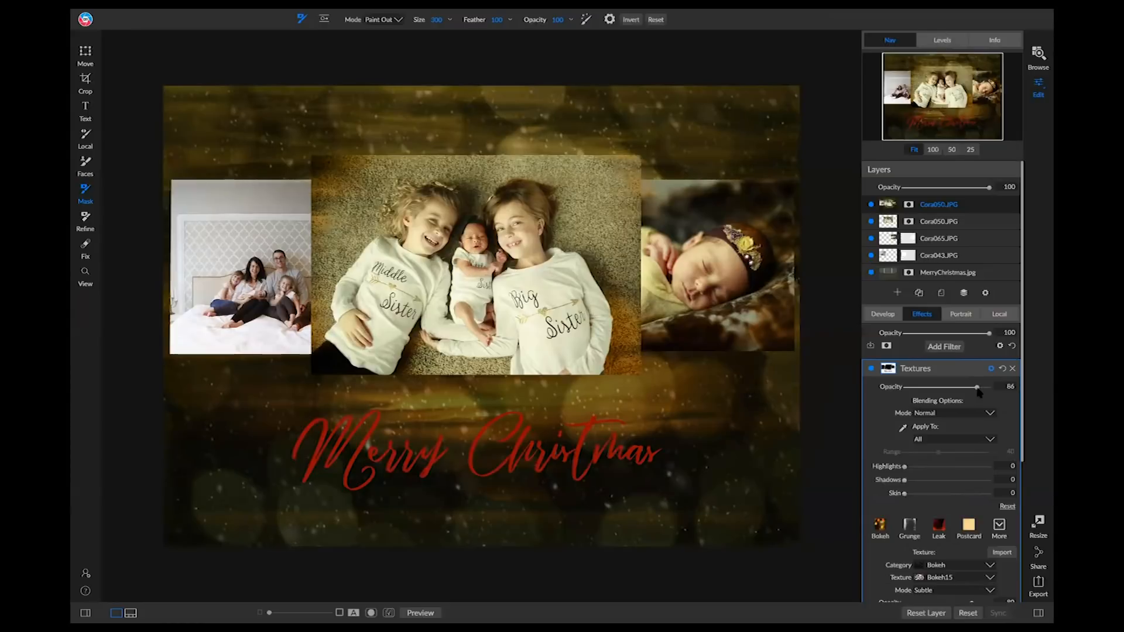
{"action": "scroll", "coordinate": [990, 394], "scroll_direction": "down", "scroll_amount": 1}
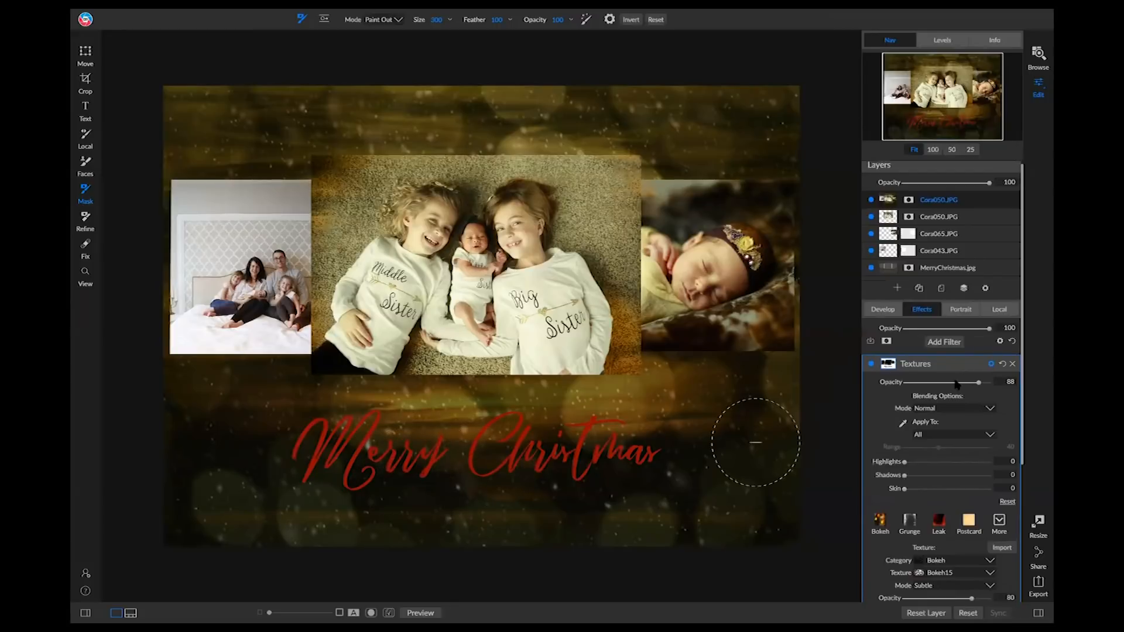
Step: Add a Tone Enhancer filter, enable Color Range on its mask, and sample the red of the Merry Christmas lettering
{"action": "left_click", "coordinate": [944, 342]}
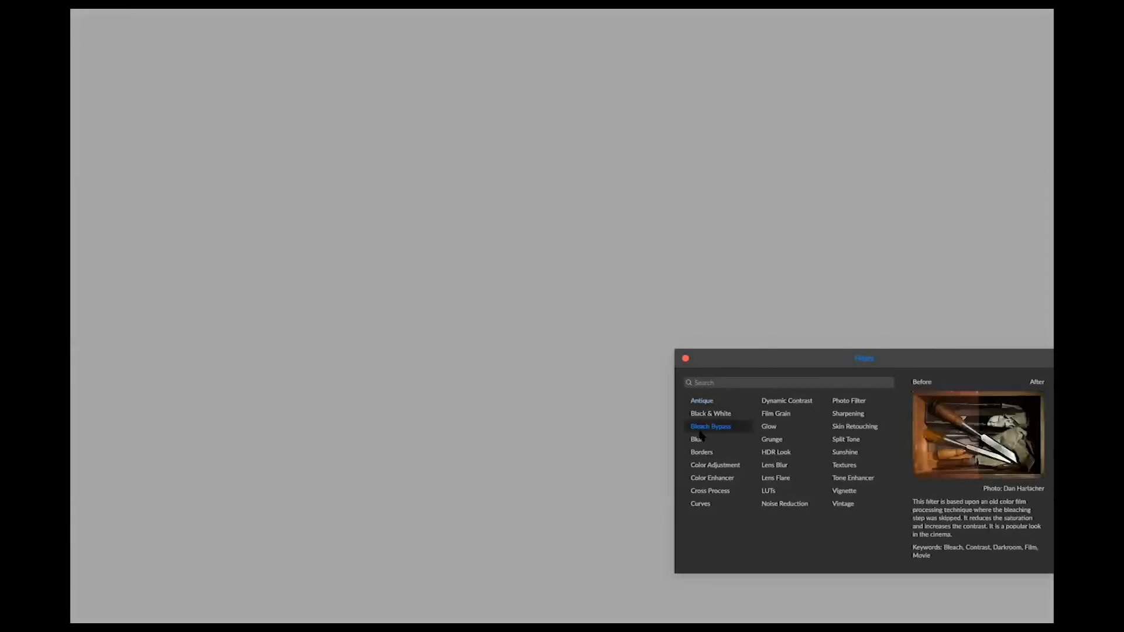
{"action": "left_click", "coordinate": [854, 479]}
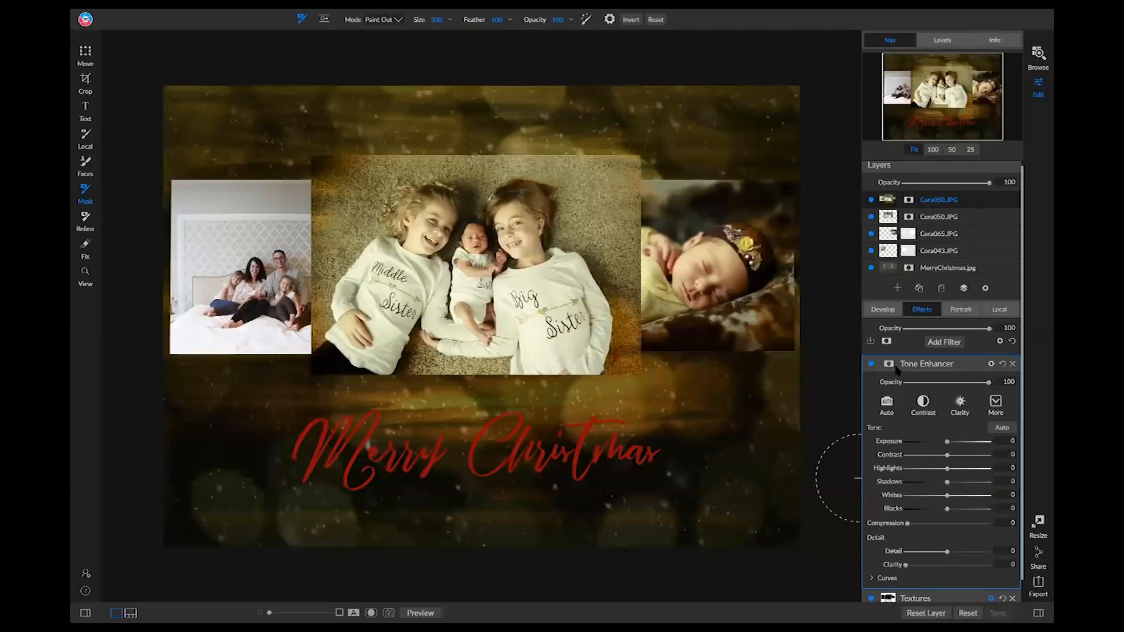
{"action": "left_click", "coordinate": [888, 365]}
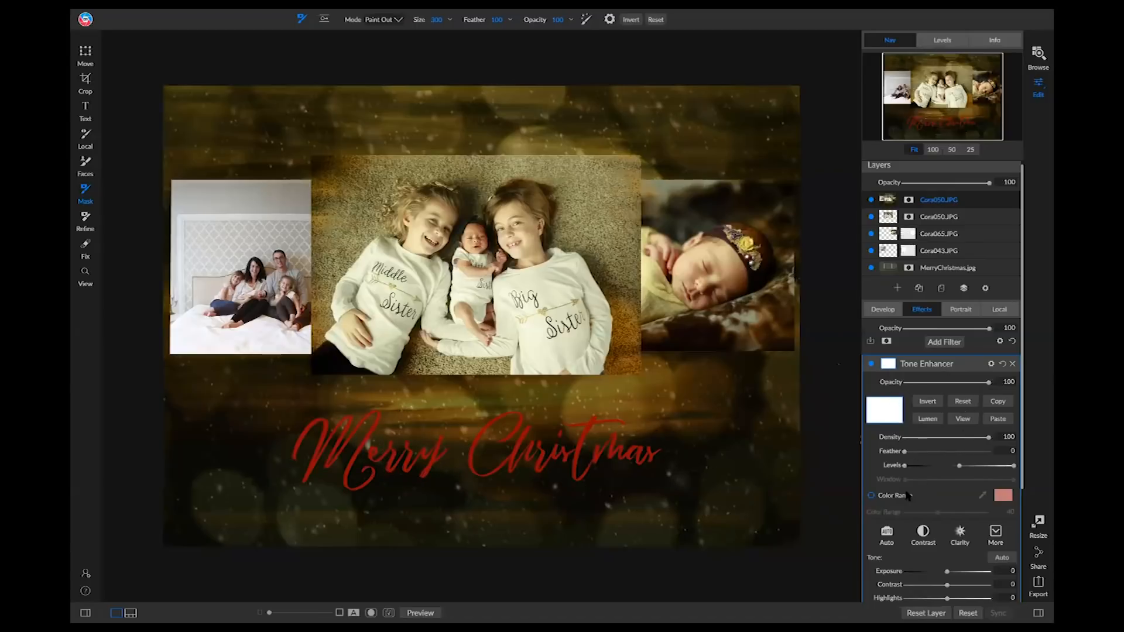
{"action": "left_click", "coordinate": [872, 496]}
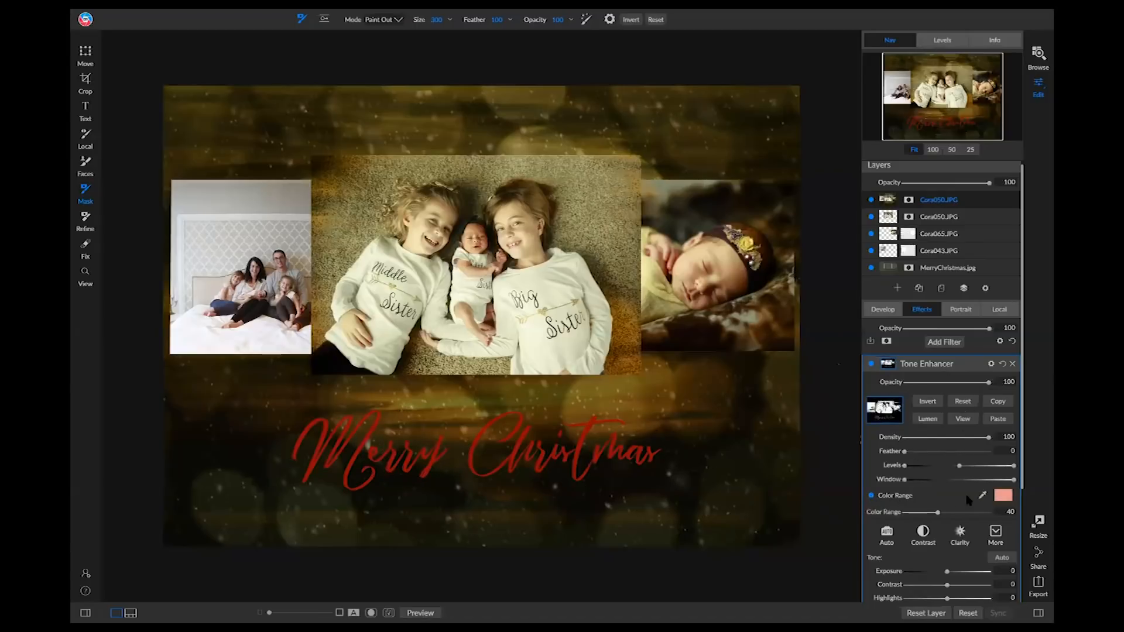
{"action": "left_click", "coordinate": [983, 496]}
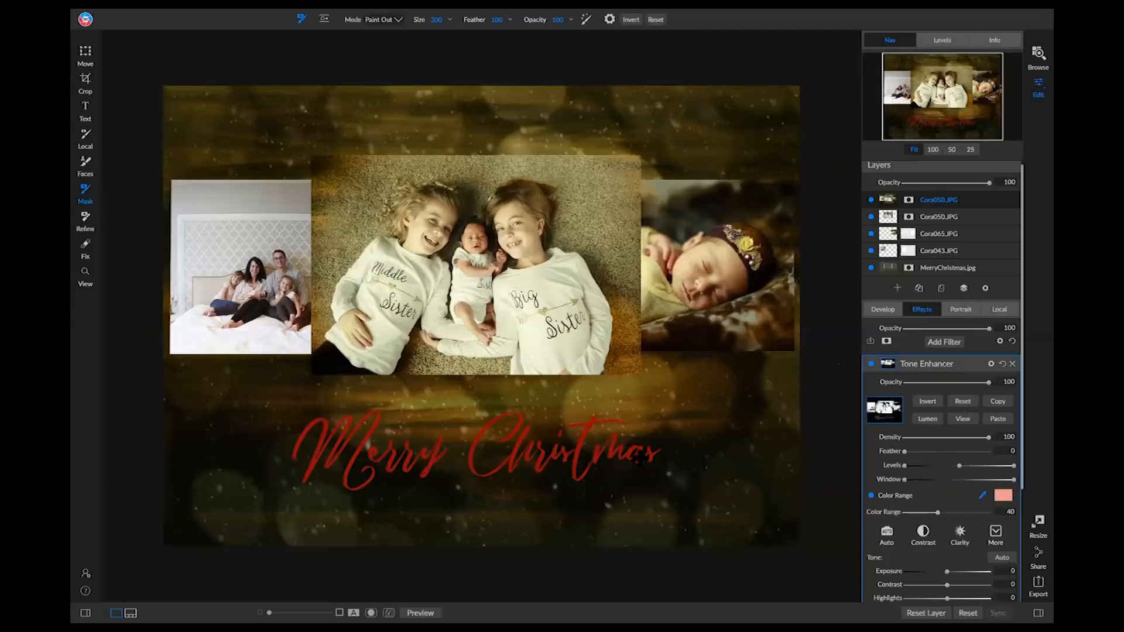
{"action": "left_click", "coordinate": [579, 442]}
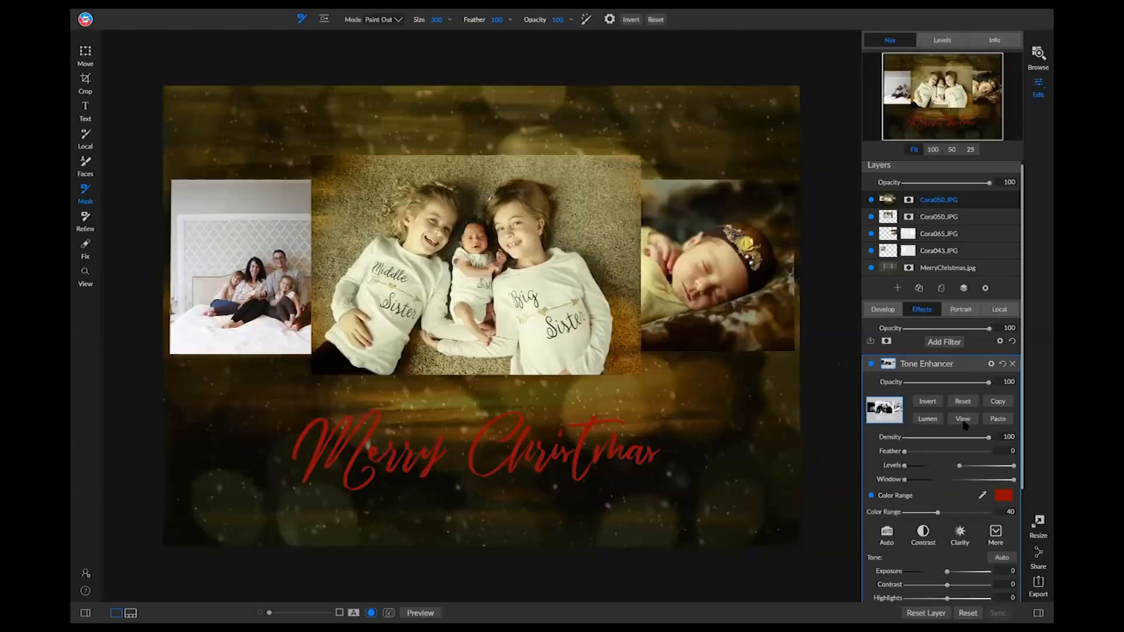
Step: Narrow the Tone Enhancer mask's Color Range to 7 while viewing the mask, so that only the lettering is selected
{"action": "left_click", "coordinate": [963, 419]}
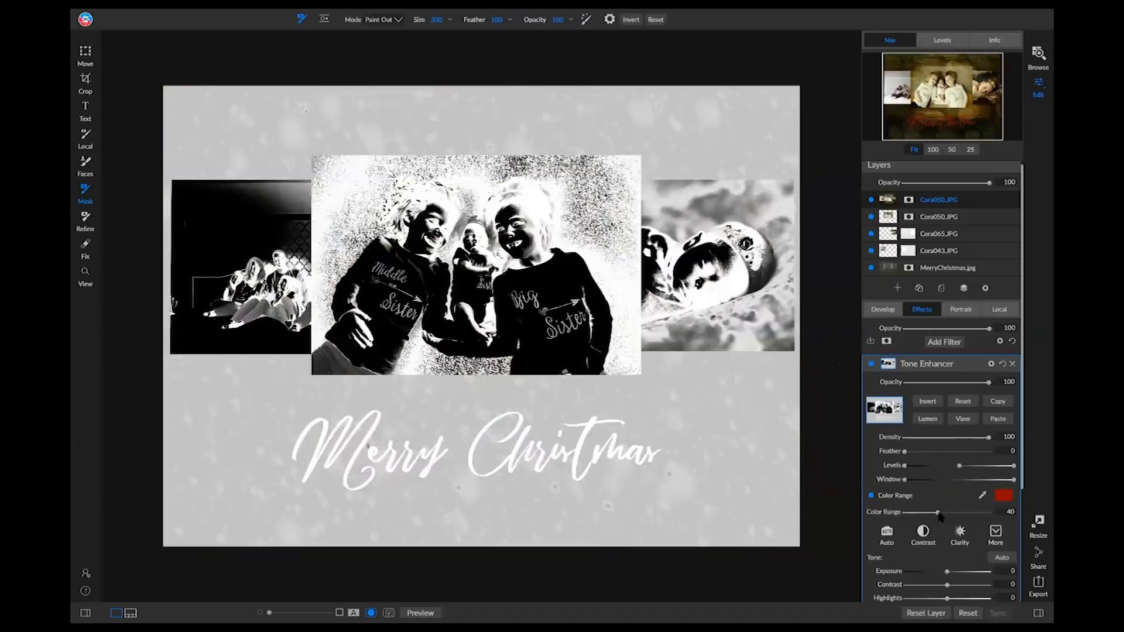
{"action": "left_click_drag", "start_coordinate": [934, 513], "coordinate": [903, 517]}
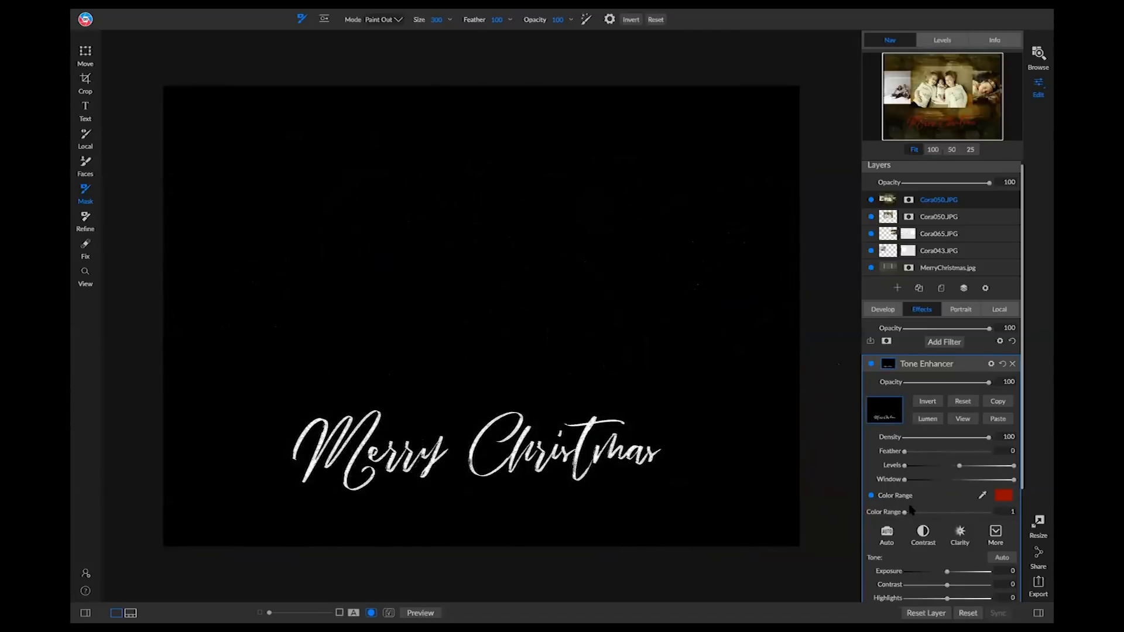
{"action": "left_click_drag", "start_coordinate": [904, 514], "coordinate": [910, 514]}
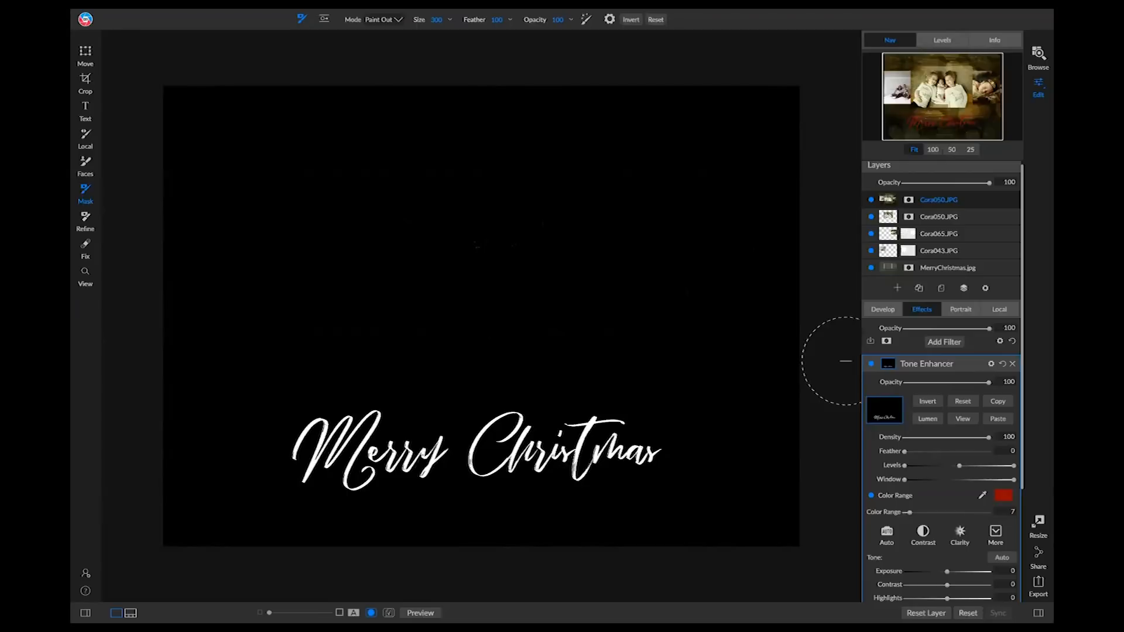
{"action": "left_click", "coordinate": [969, 421]}
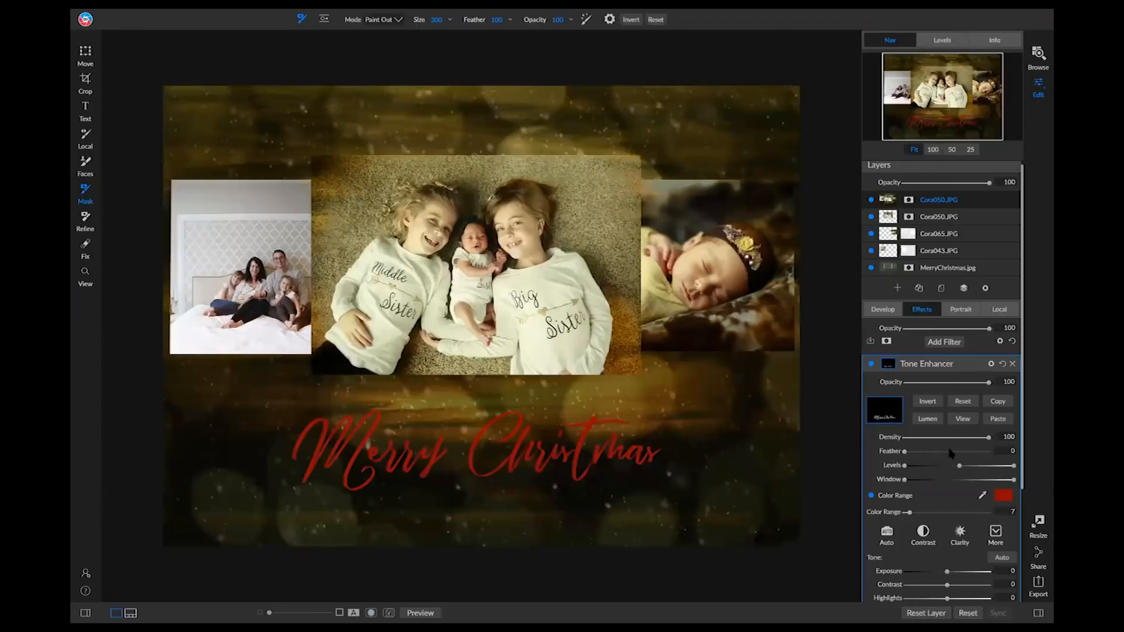
Step: Brighten the lettering with Tone Enhancer: Exposure 2.4, Contrast 9, Shadows 10 and Whites 19
{"action": "scroll", "coordinate": [952, 453], "scroll_direction": "down", "scroll_amount": 4}
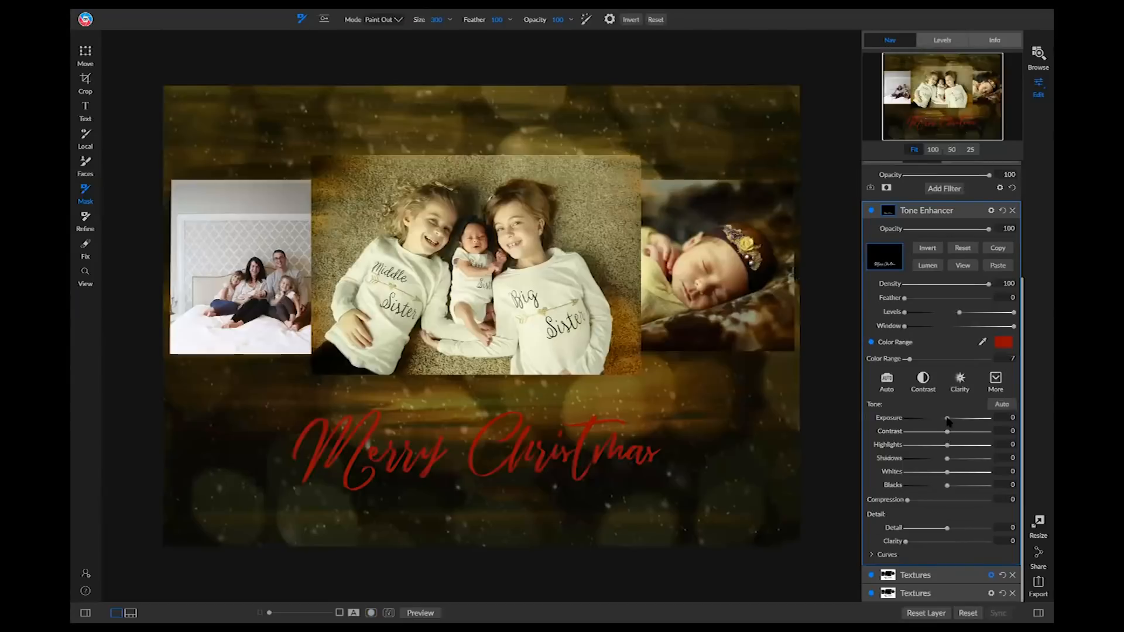
{"action": "left_click_drag", "start_coordinate": [948, 419], "coordinate": [963, 422]}
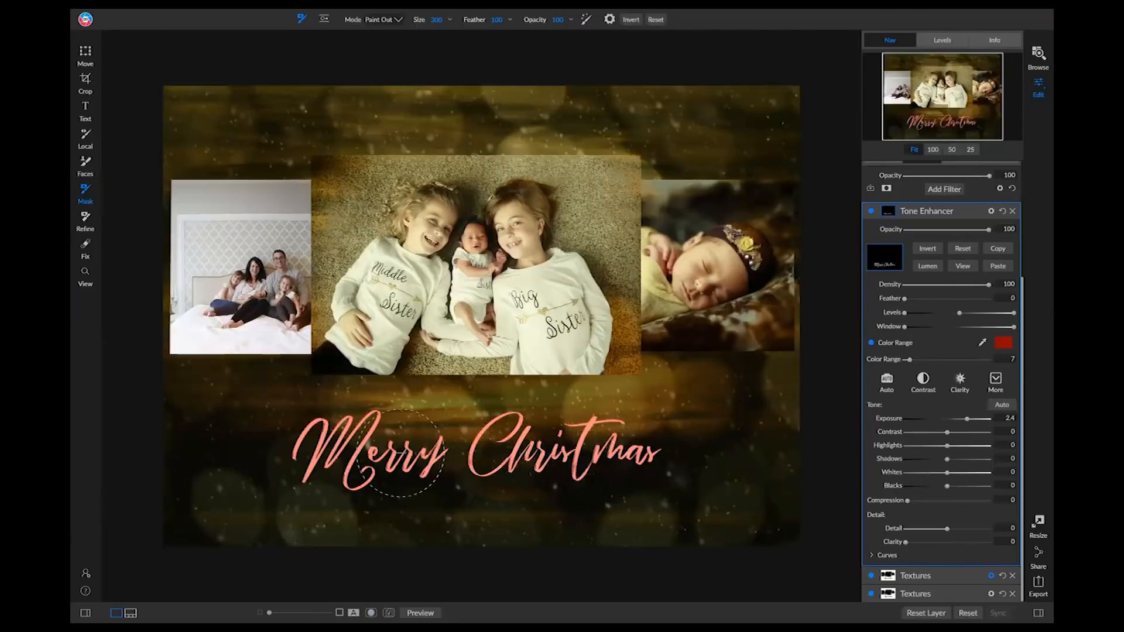
{"action": "left_click_drag", "start_coordinate": [948, 433], "coordinate": [956, 433]}
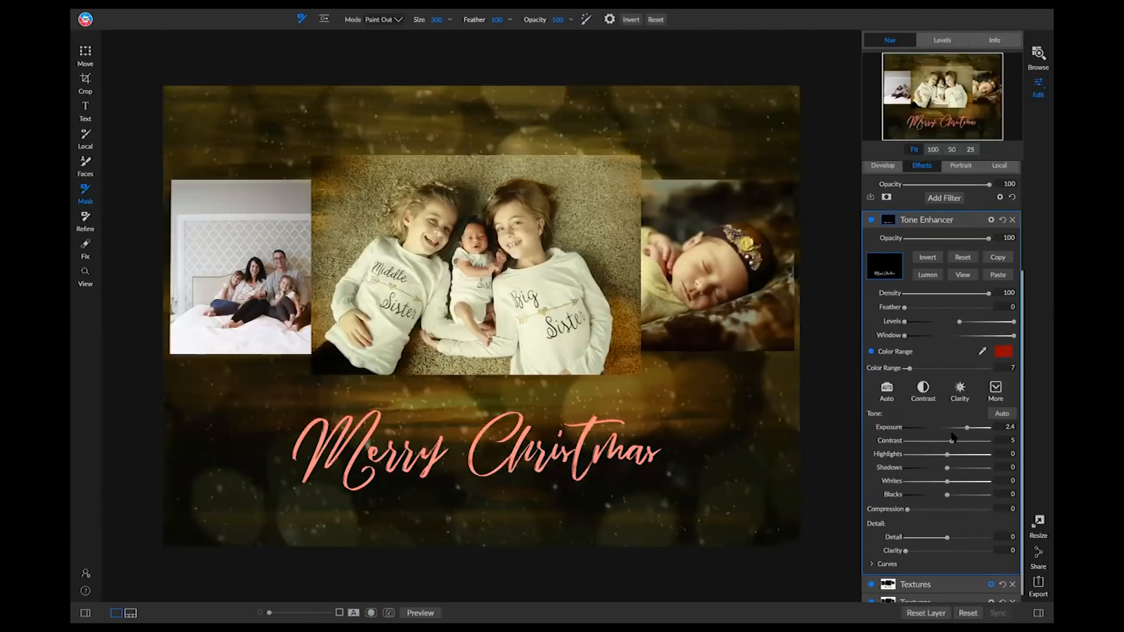
{"action": "left_click_drag", "start_coordinate": [948, 470], "coordinate": [962, 485]}
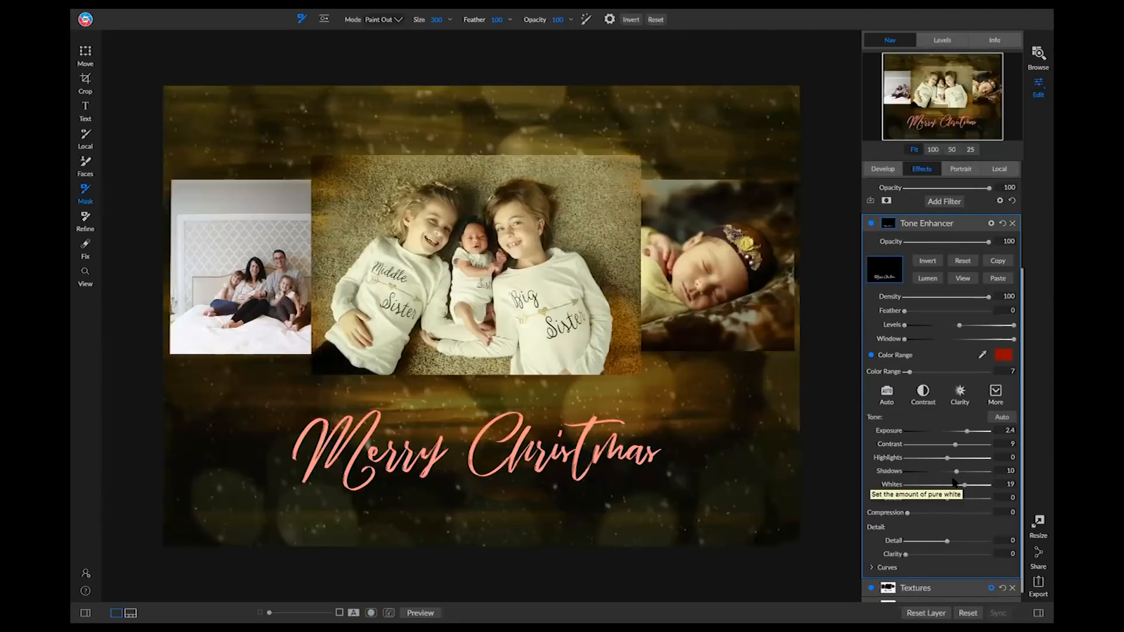
{"action": "left_click", "coordinate": [999, 169]}
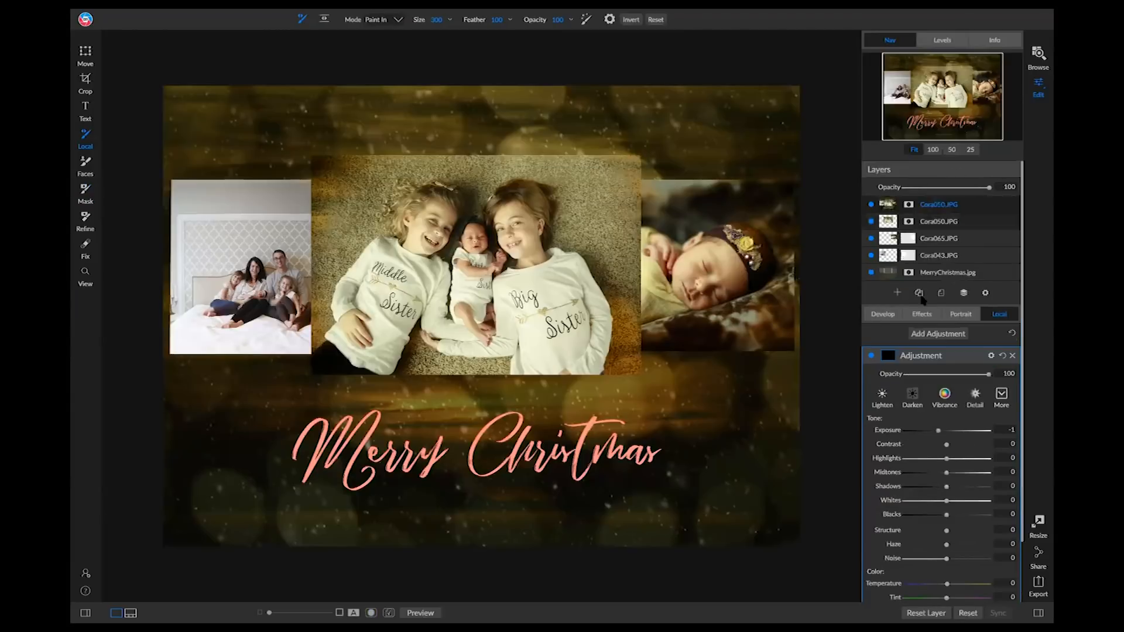
{"action": "left_click", "coordinate": [922, 315]}
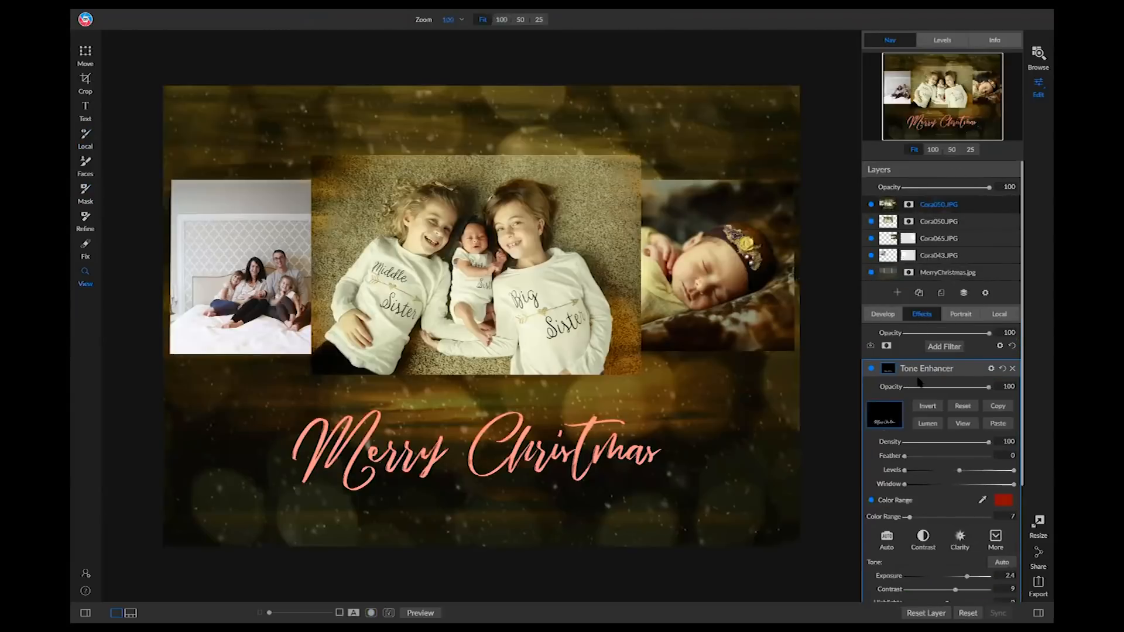
{"action": "scroll", "coordinate": [919, 380], "scroll_direction": "down", "scroll_amount": 3}
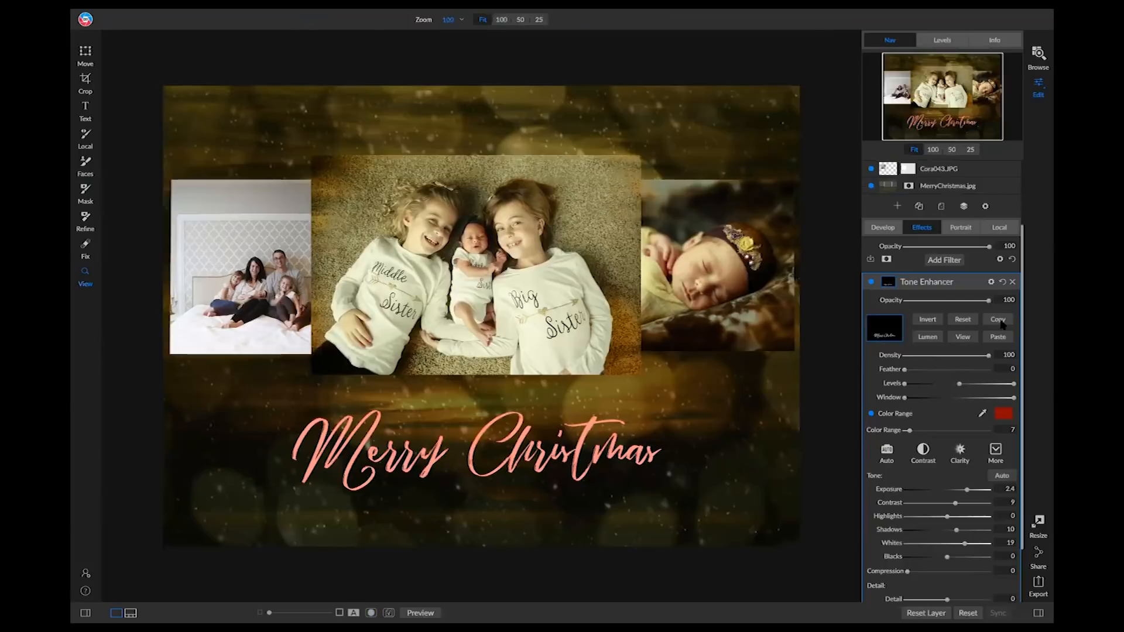
Step: Open the local adjustment with its mask options and reset its Exposure to 0
{"action": "left_click", "coordinate": [1000, 229]}
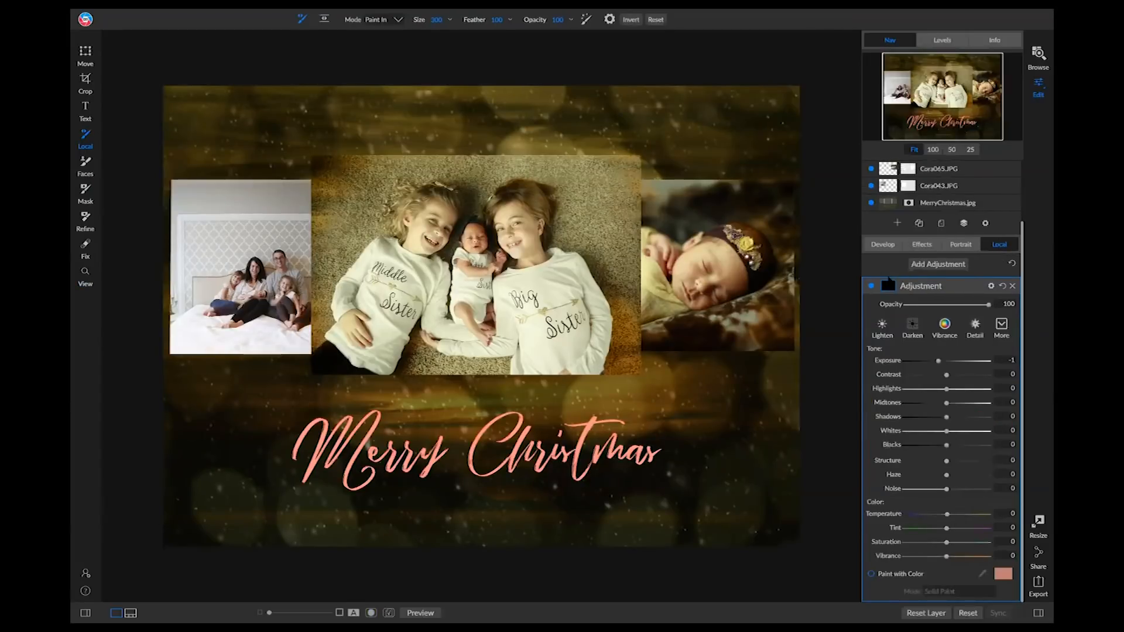
{"action": "left_click", "coordinate": [888, 286]}
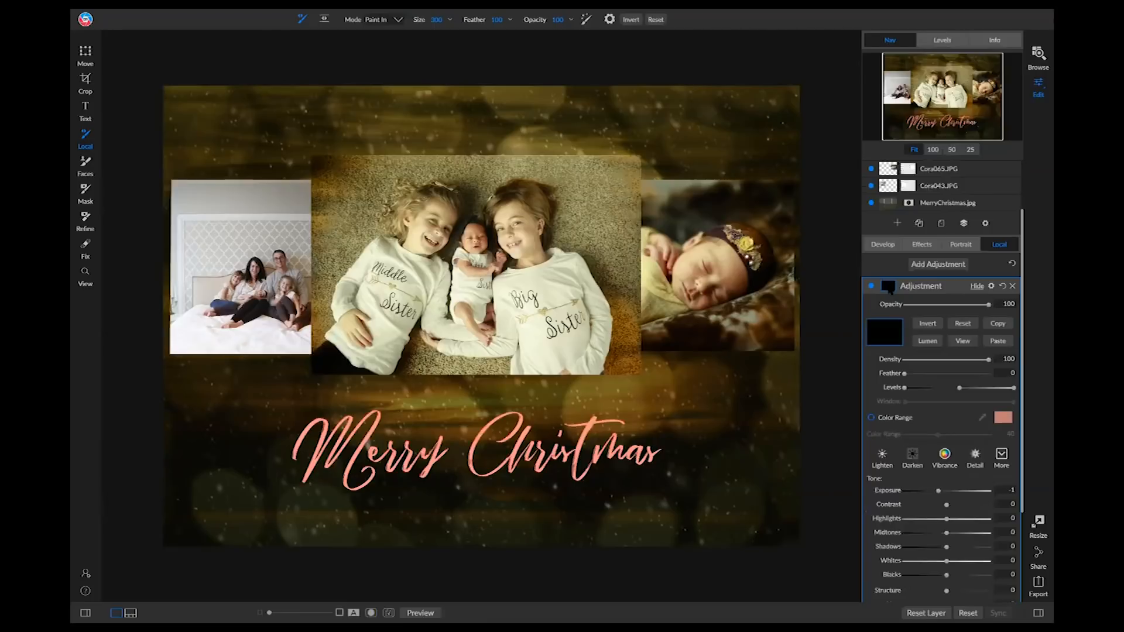
{"action": "scroll", "coordinate": [926, 381], "scroll_direction": "down", "scroll_amount": 3}
{"action": "double_click", "coordinate": [890, 399]}
{"action": "scroll", "coordinate": [931, 411], "scroll_direction": "down", "scroll_amount": 1}
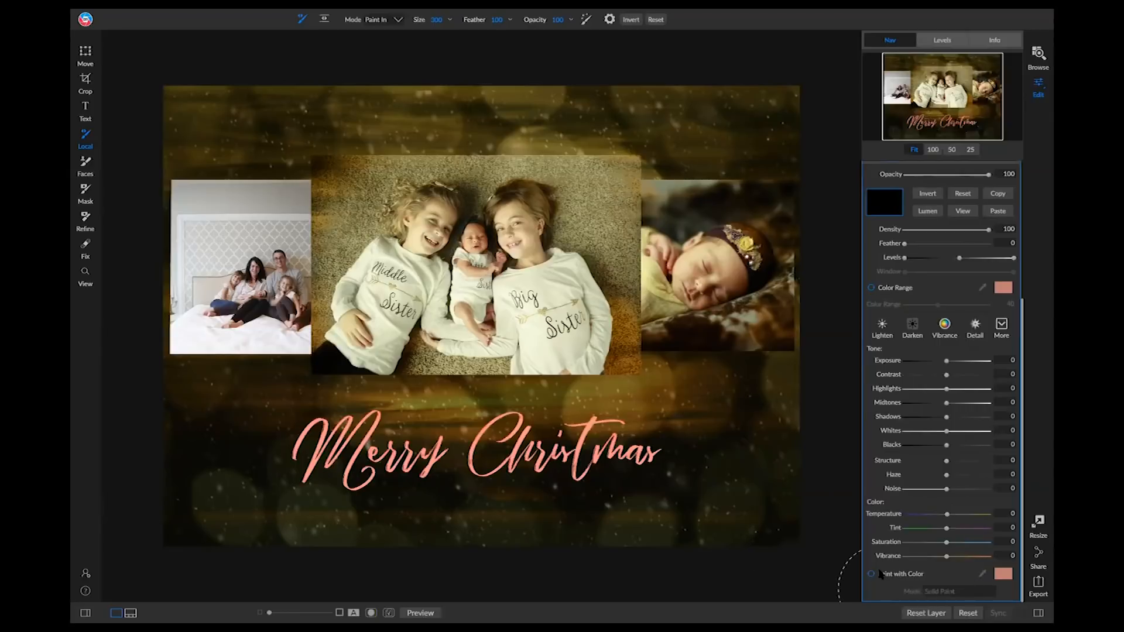
Step: Enable Paint with Color on the local adjustment and choose a bright, saturated red as the paint color
{"action": "left_click", "coordinate": [872, 575]}
{"action": "left_click", "coordinate": [1003, 574]}
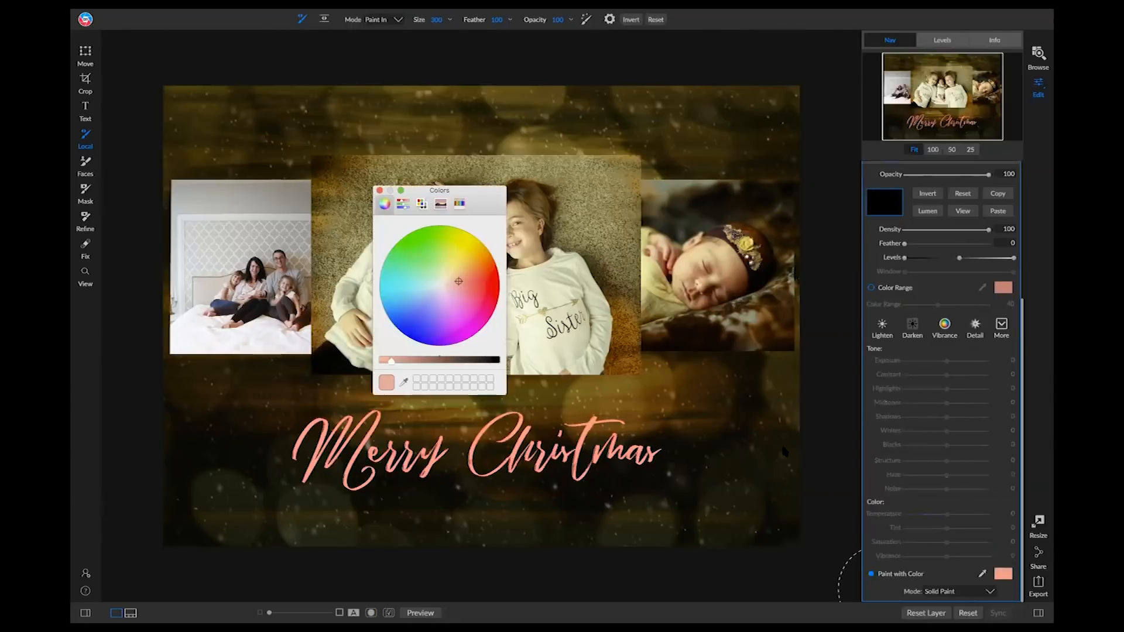
{"action": "left_click", "coordinate": [455, 275]}
{"action": "left_click", "coordinate": [499, 283]}
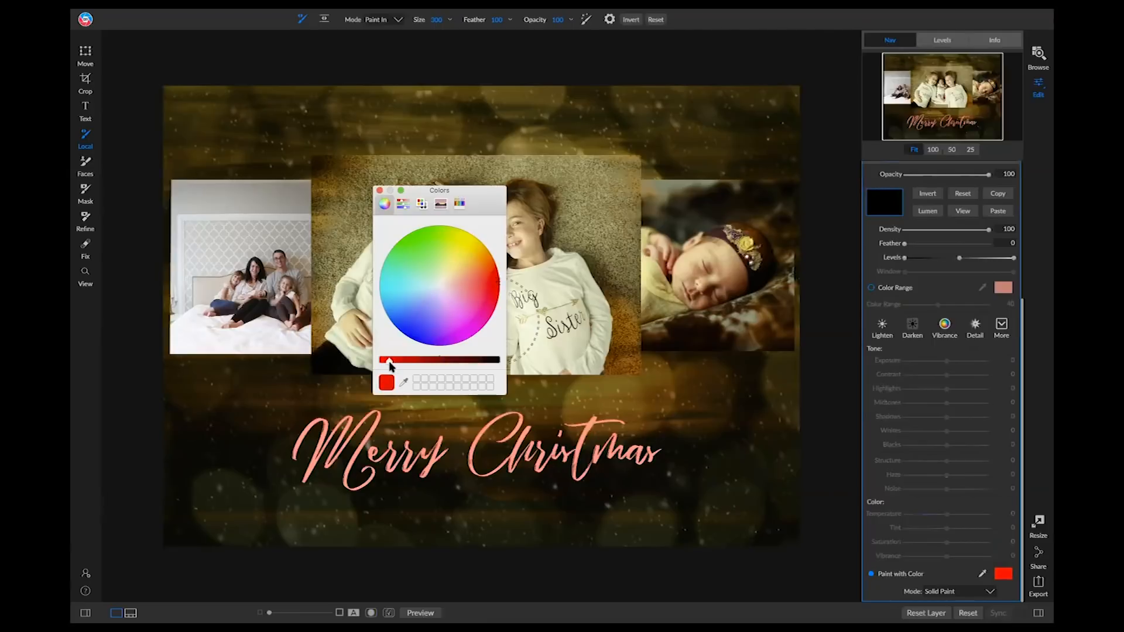
{"action": "left_click", "coordinate": [379, 190]}
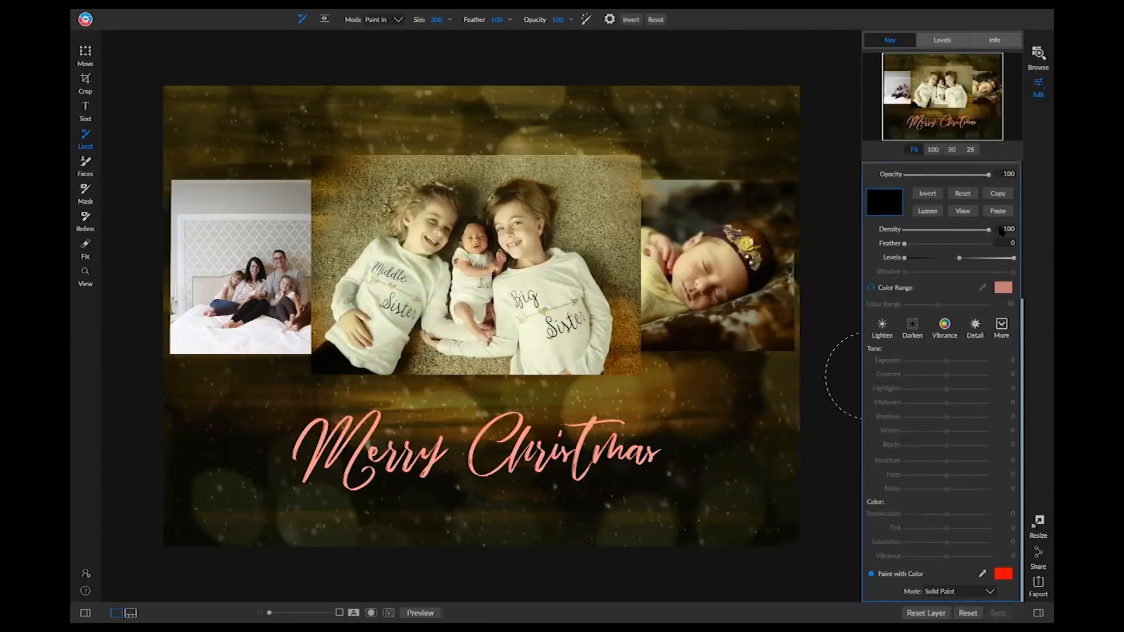
Step: Paste the copied lettering mask into the local adjustment and set the Paint with Color mode to Replace Color
{"action": "left_click", "coordinate": [997, 211]}
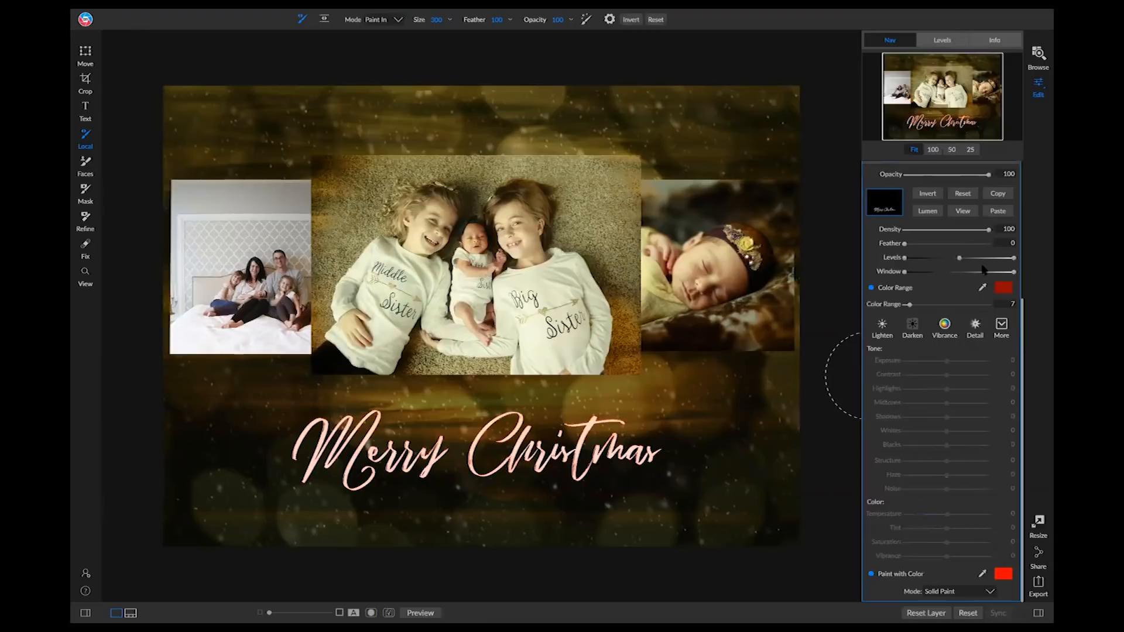
{"action": "scroll", "coordinate": [931, 492], "scroll_direction": "up", "scroll_amount": 3}
{"action": "scroll", "coordinate": [931, 492], "scroll_direction": "down", "scroll_amount": 3}
{"action": "left_click", "coordinate": [987, 592]}
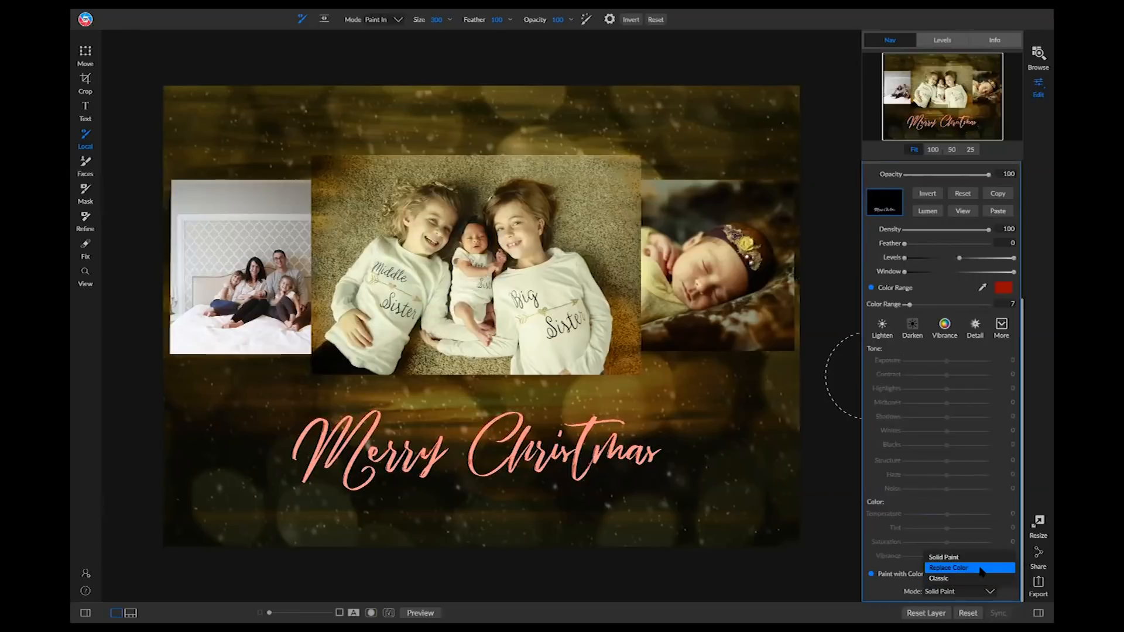
{"action": "left_click", "coordinate": [982, 567]}
Step: Darken the red paint color slightly with the color picker's brightness control
{"action": "left_click", "coordinate": [1004, 574]}
{"action": "left_click_drag", "start_coordinate": [390, 363], "coordinate": [417, 366]}
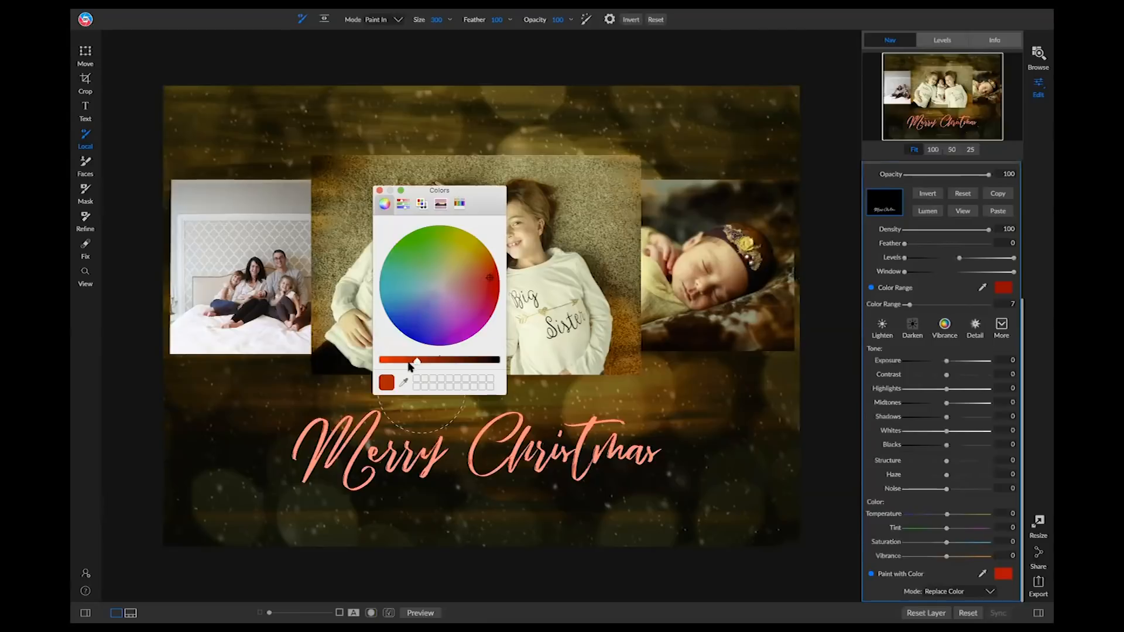
{"action": "left_click", "coordinate": [379, 191]}
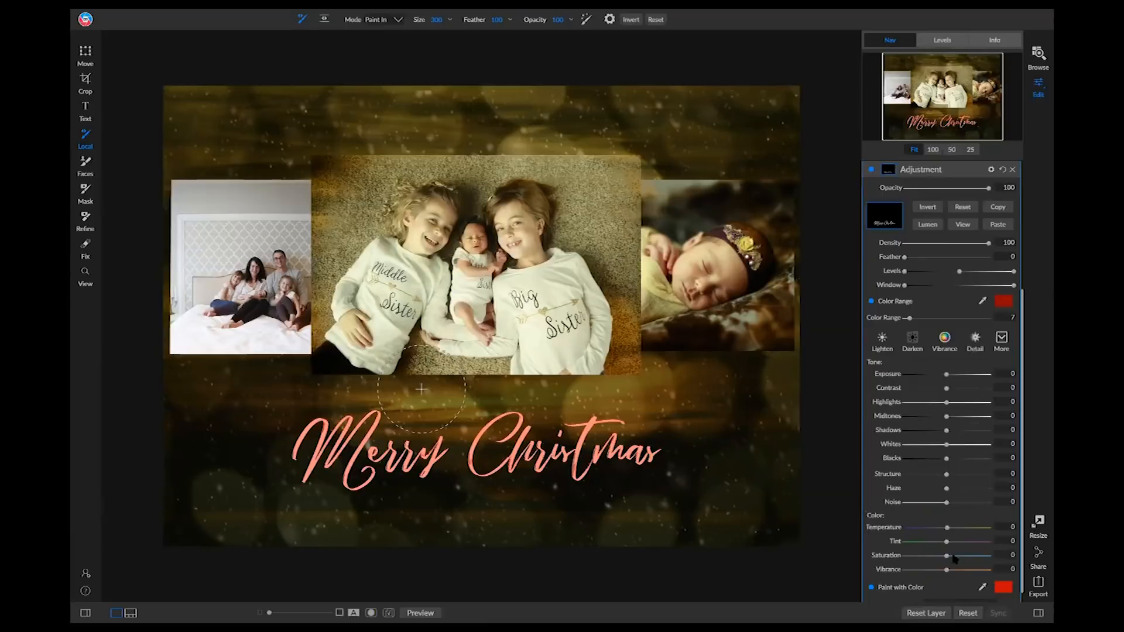
Step: Try the Classic mode for Paint with Color and switch to Solid Paint
{"action": "left_click", "coordinate": [953, 591]}
{"action": "left_click", "coordinate": [955, 579]}
{"action": "left_click", "coordinate": [967, 591]}
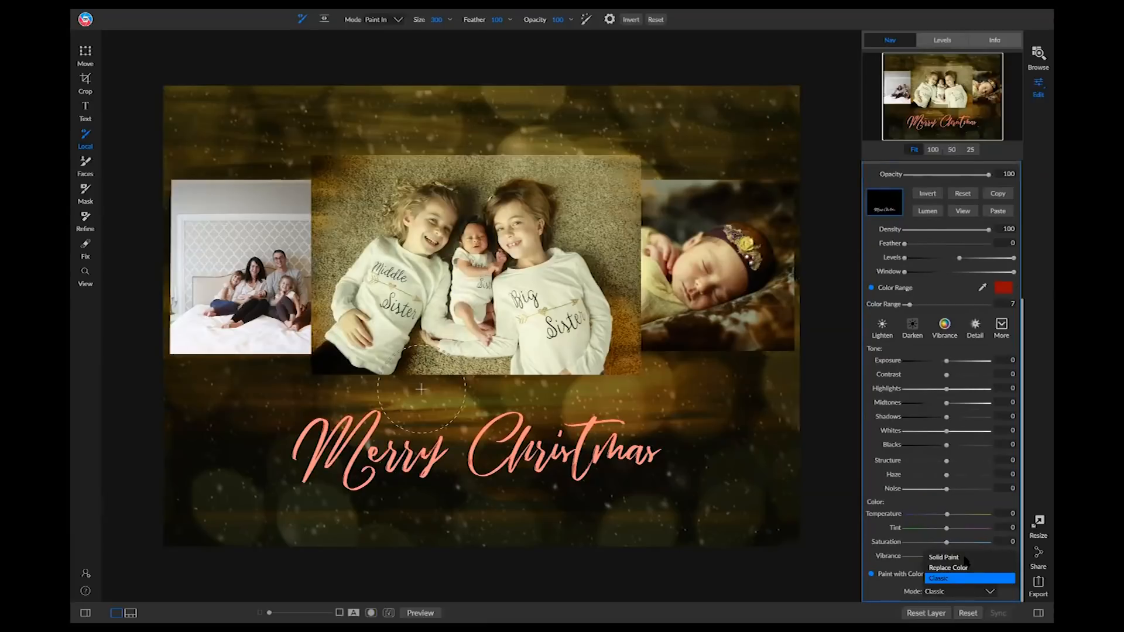
{"action": "left_click", "coordinate": [967, 556]}
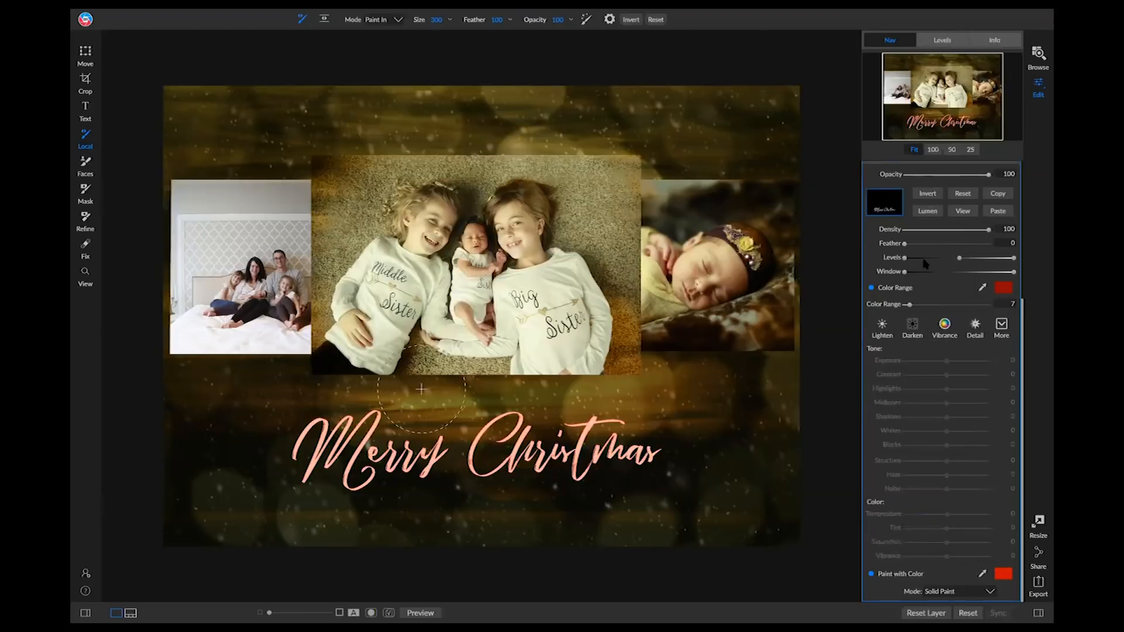
Step: Invert the adjustment's lettering mask to preview the red over the background and photos, and invert it back
{"action": "scroll", "coordinate": [927, 265], "scroll_direction": "up", "scroll_amount": 3}
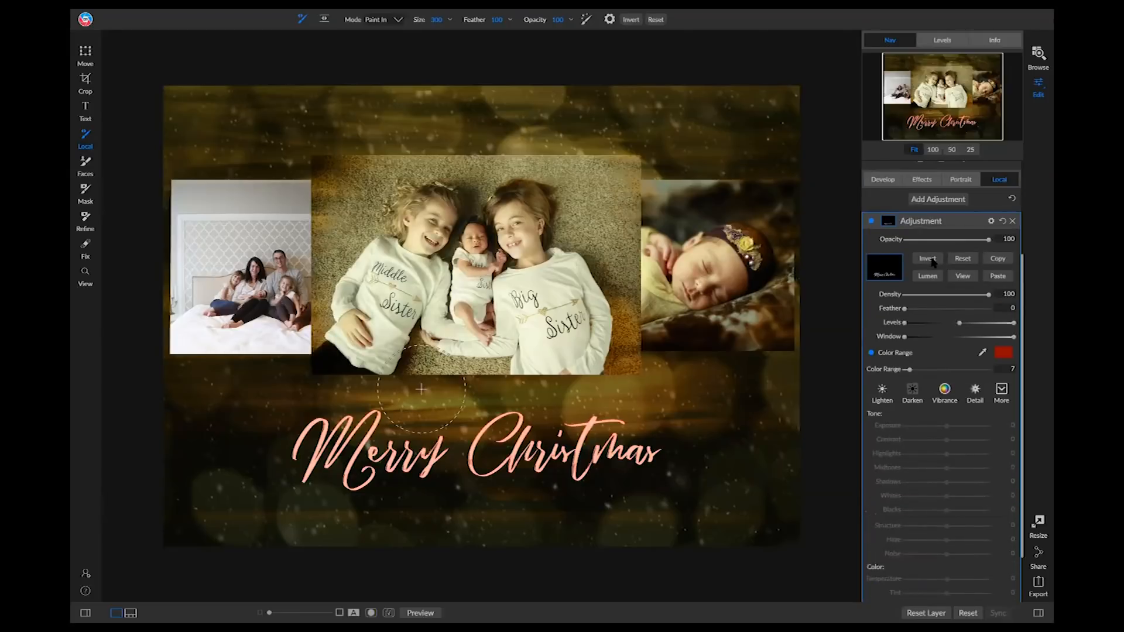
{"action": "left_click", "coordinate": [933, 261]}
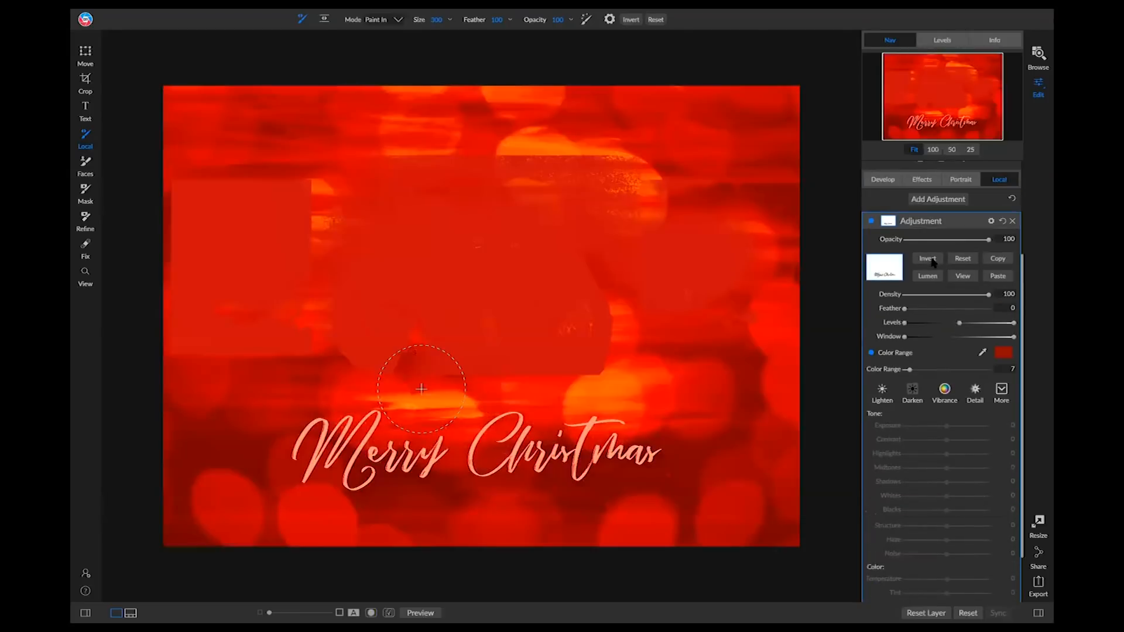
{"action": "left_click", "coordinate": [933, 261]}
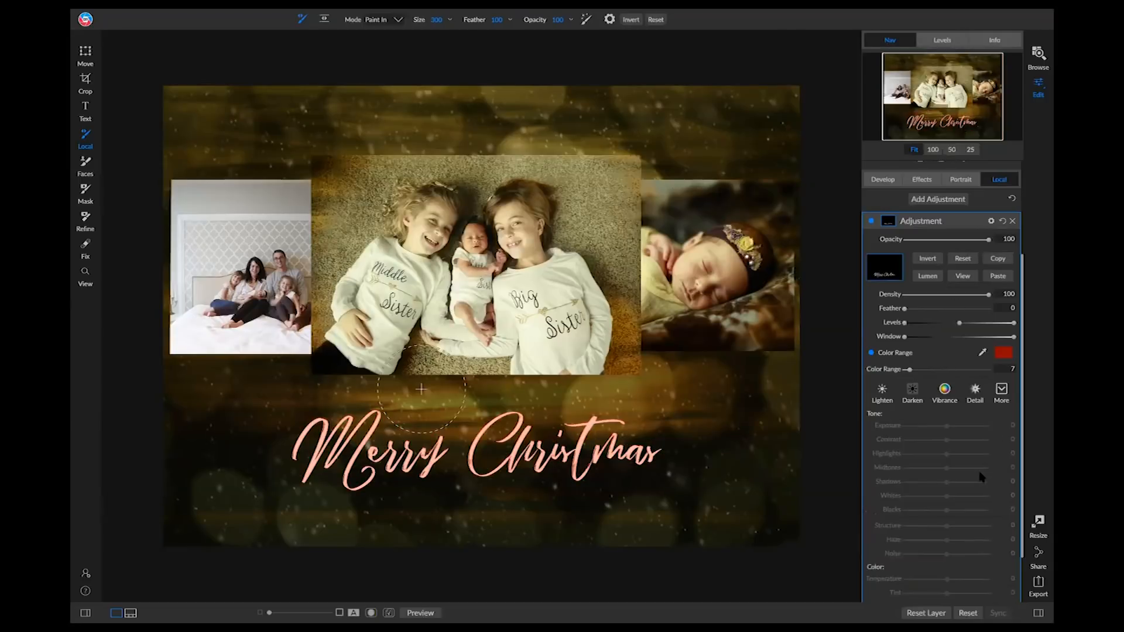
Step: Raise the paint color's brightness to a vivid red and set the Paint with Color mode to Replace Color
{"action": "scroll", "coordinate": [969, 527], "scroll_direction": "down", "scroll_amount": 1}
{"action": "left_click", "coordinate": [1000, 574]}
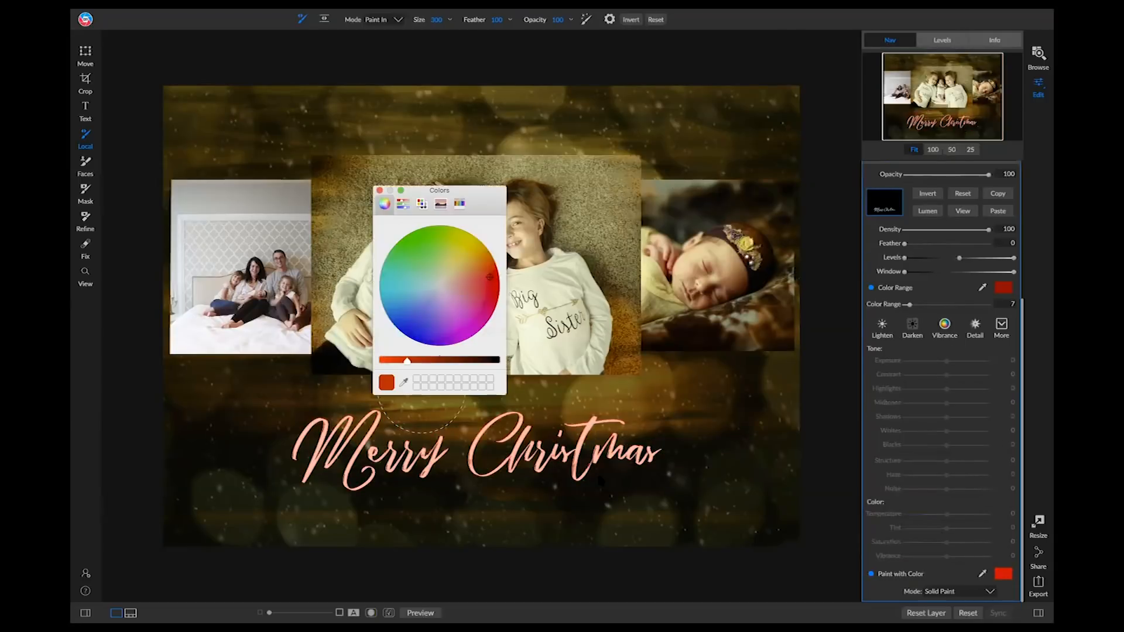
{"action": "left_click", "coordinate": [379, 361]}
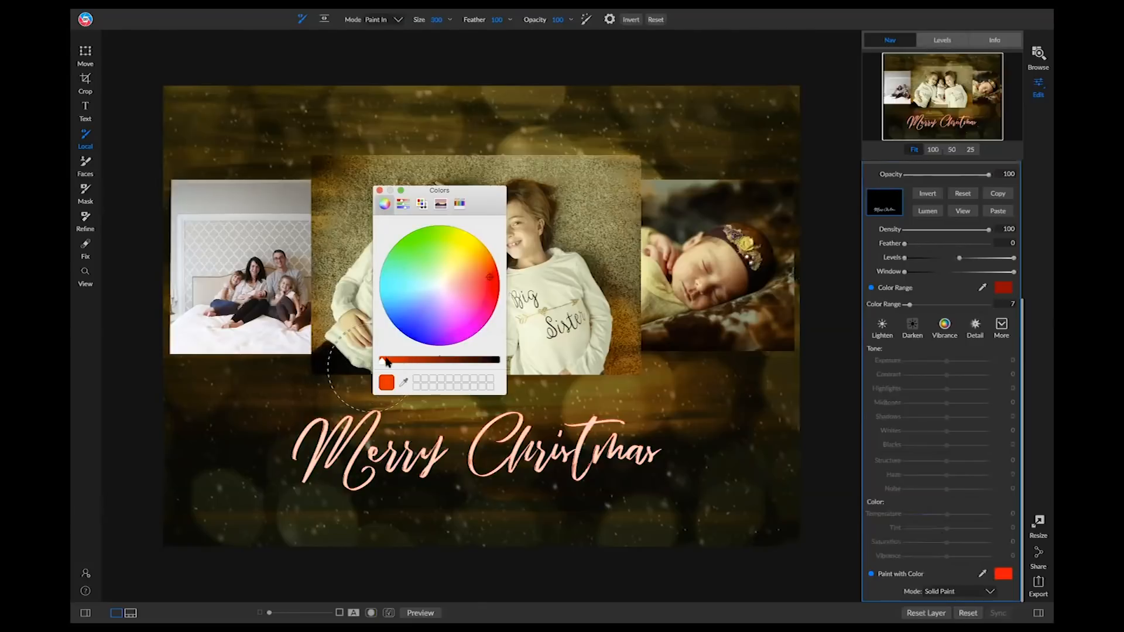
{"action": "left_click", "coordinate": [380, 190]}
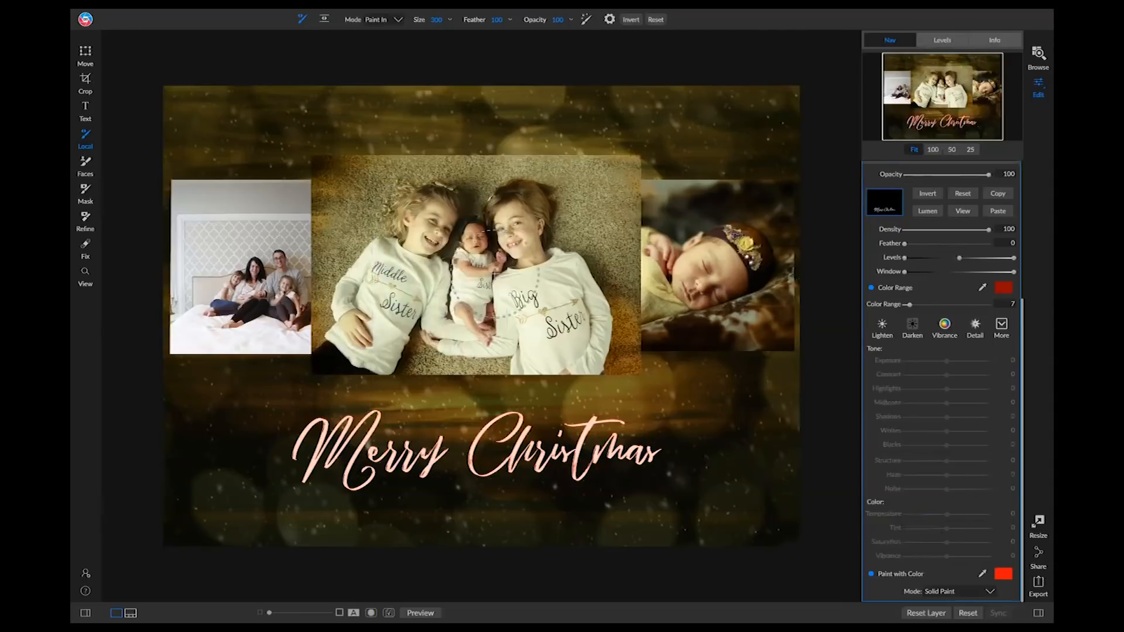
{"action": "left_click", "coordinate": [952, 590]}
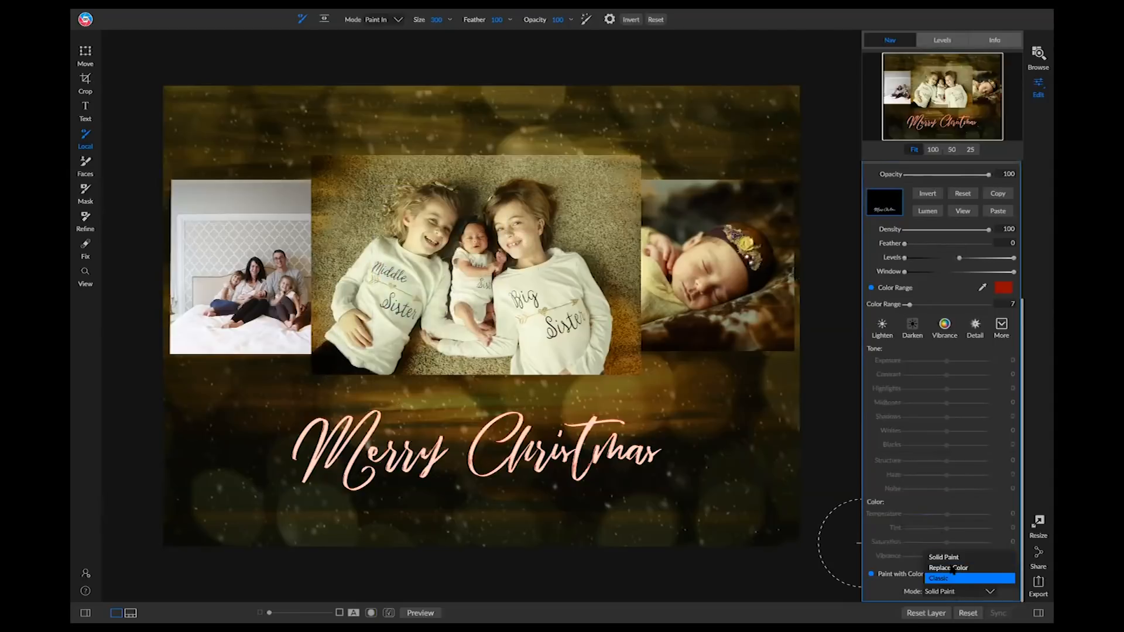
{"action": "left_click", "coordinate": [949, 568]}
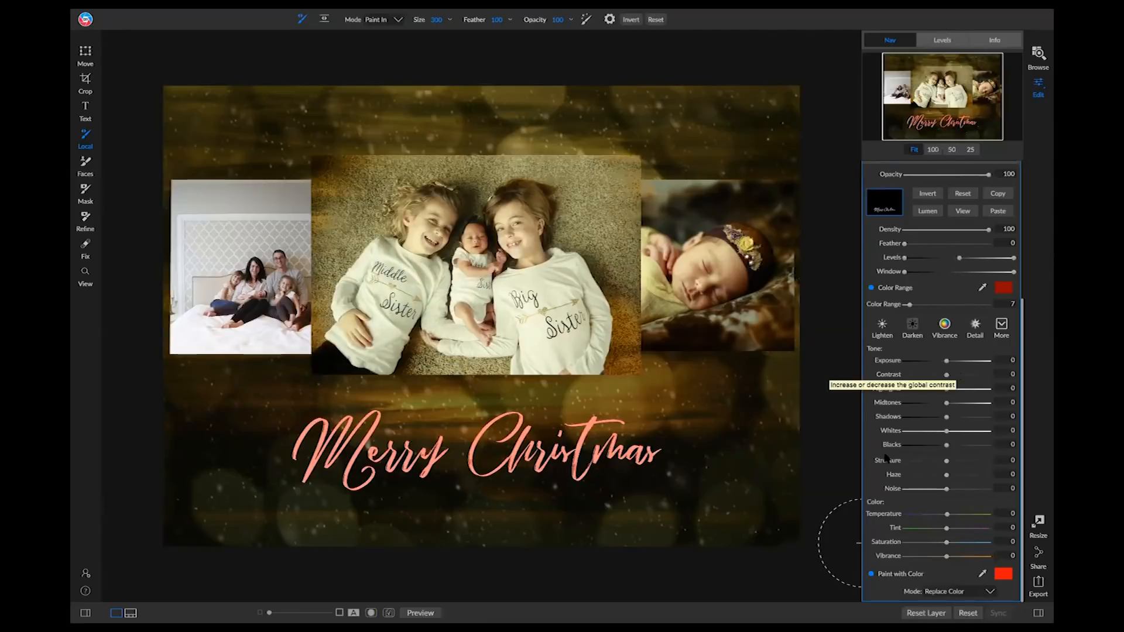
Step: Try an orange replacement color for the lettering and settle on a bright red
{"action": "left_click", "coordinate": [1003, 574]}
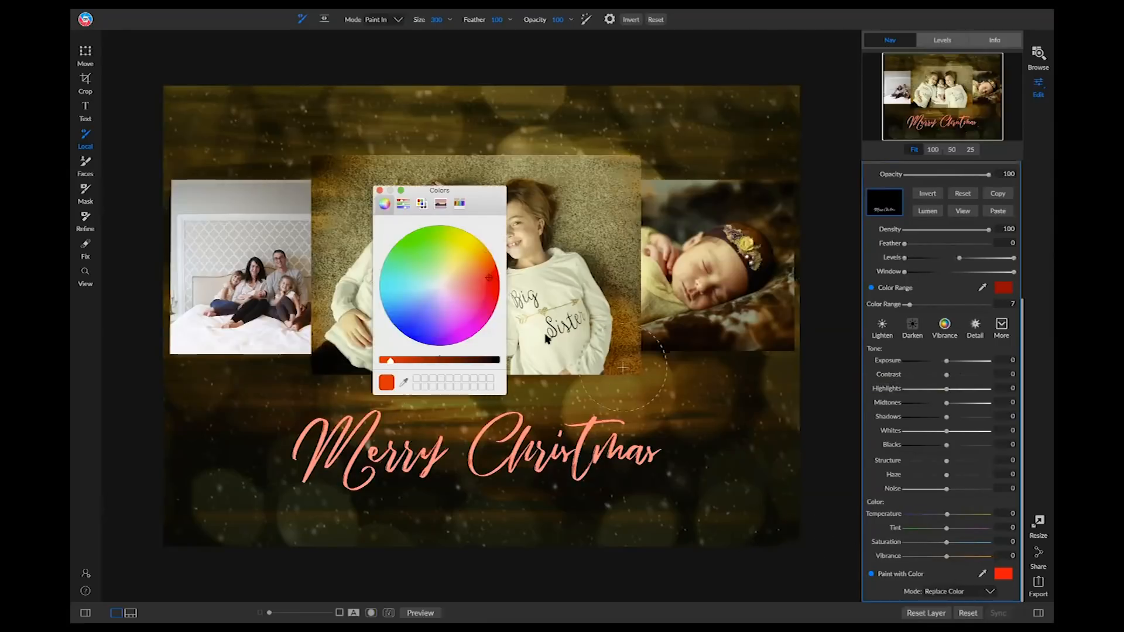
{"action": "left_click", "coordinate": [491, 268]}
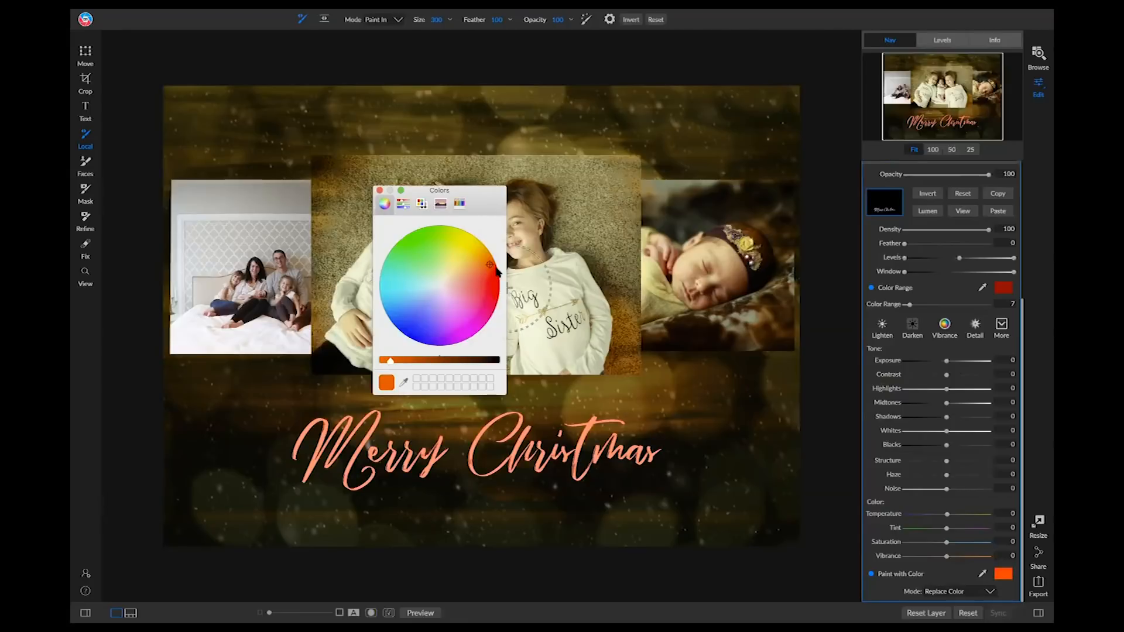
{"action": "left_click_drag", "start_coordinate": [489, 265], "coordinate": [496, 274]}
{"action": "left_click", "coordinate": [379, 190]}
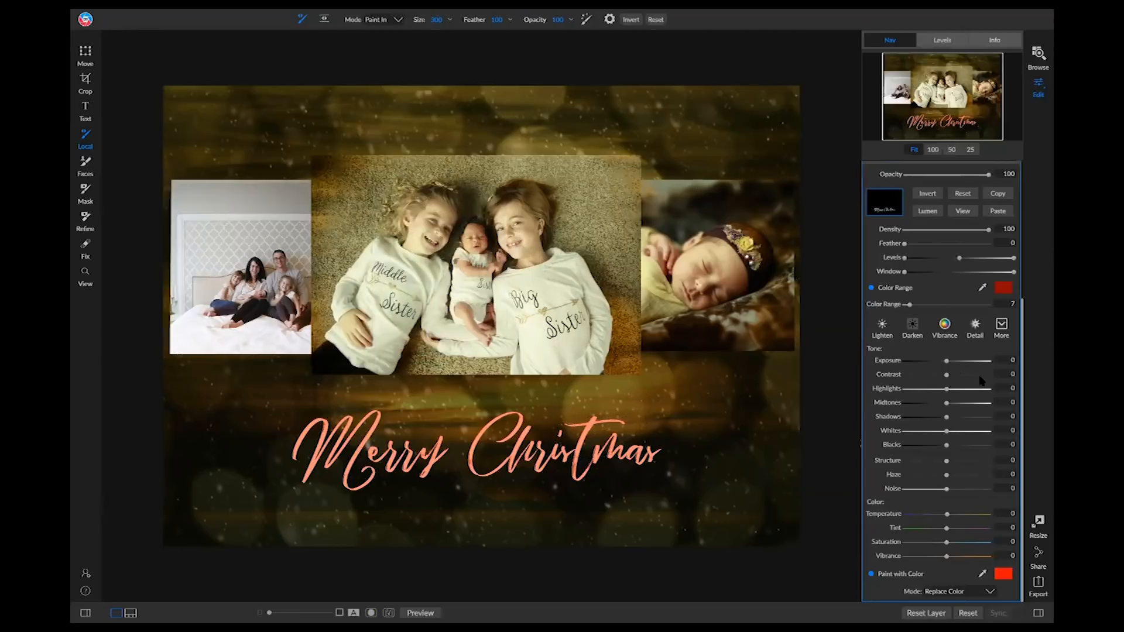
Step: Add a LUTs filter to the top layer's effects
{"action": "scroll", "coordinate": [982, 380], "scroll_direction": "up", "scroll_amount": 5}
{"action": "left_click", "coordinate": [923, 314]}
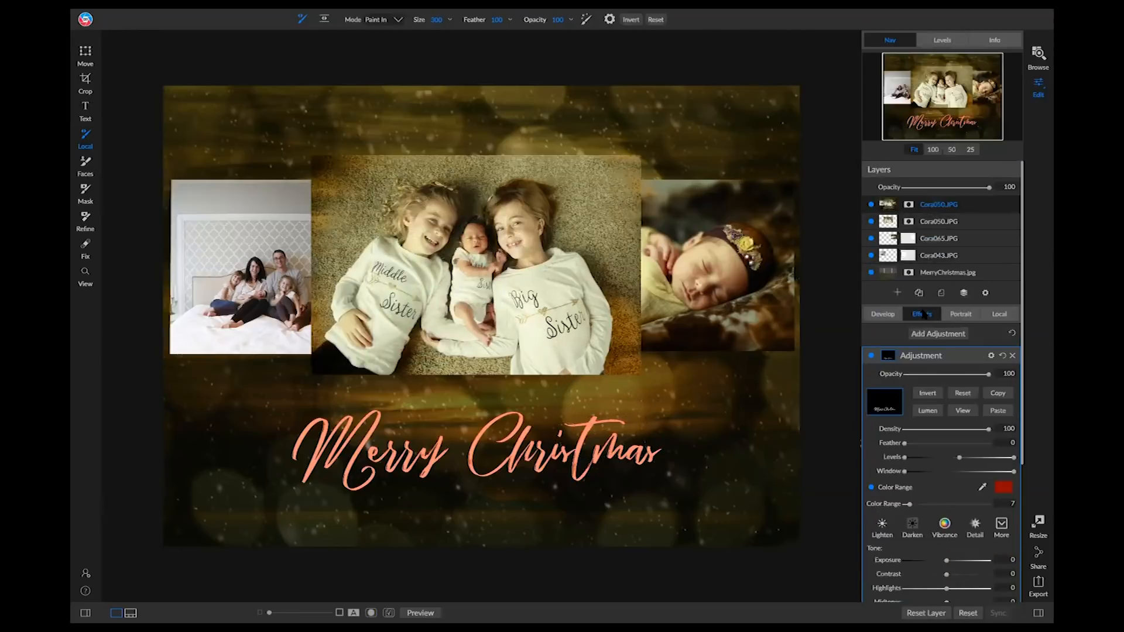
{"action": "left_click", "coordinate": [958, 348]}
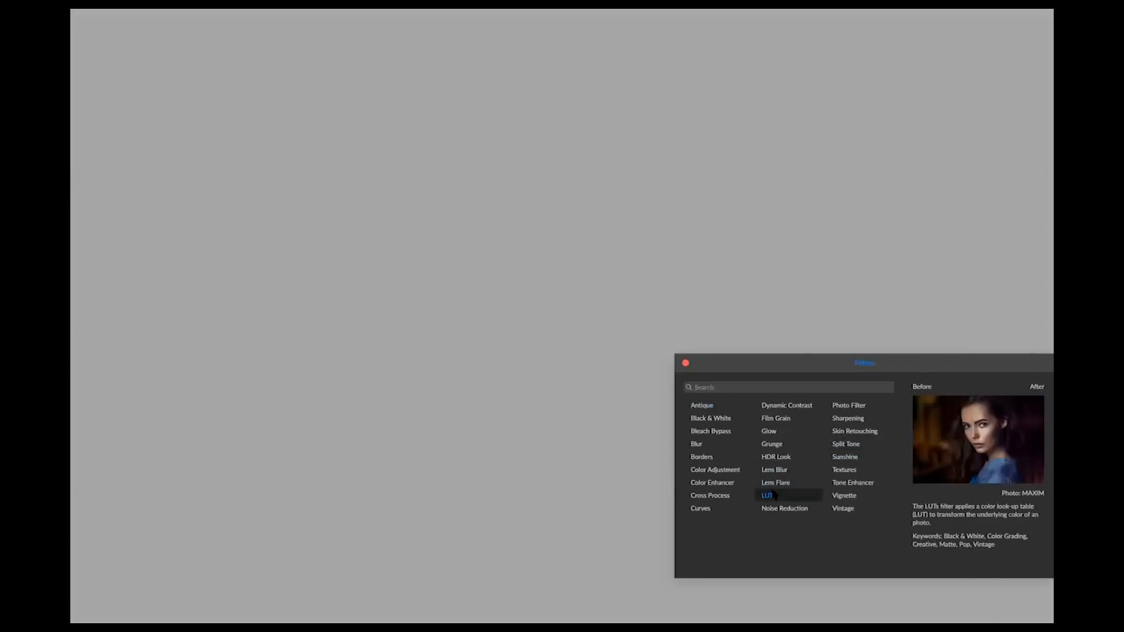
{"action": "left_click", "coordinate": [772, 495]}
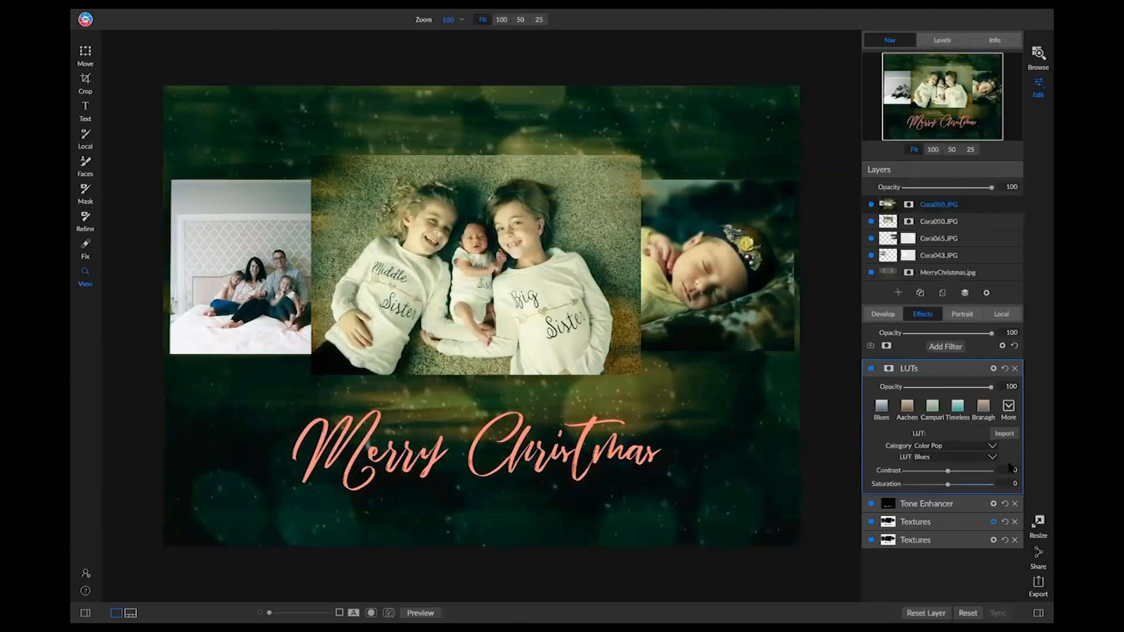
Step: Set the LUTs filter's category to Color Grading and choose the Comfort LUT
{"action": "left_click", "coordinate": [981, 449]}
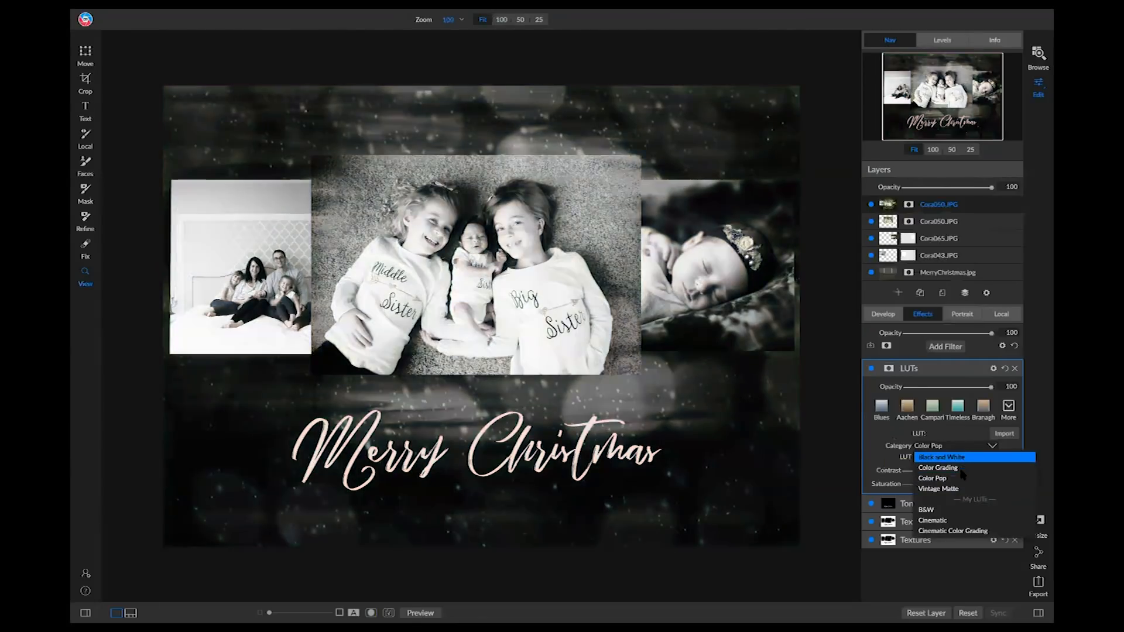
{"action": "left_click", "coordinate": [960, 468]}
{"action": "left_click", "coordinate": [963, 458]}
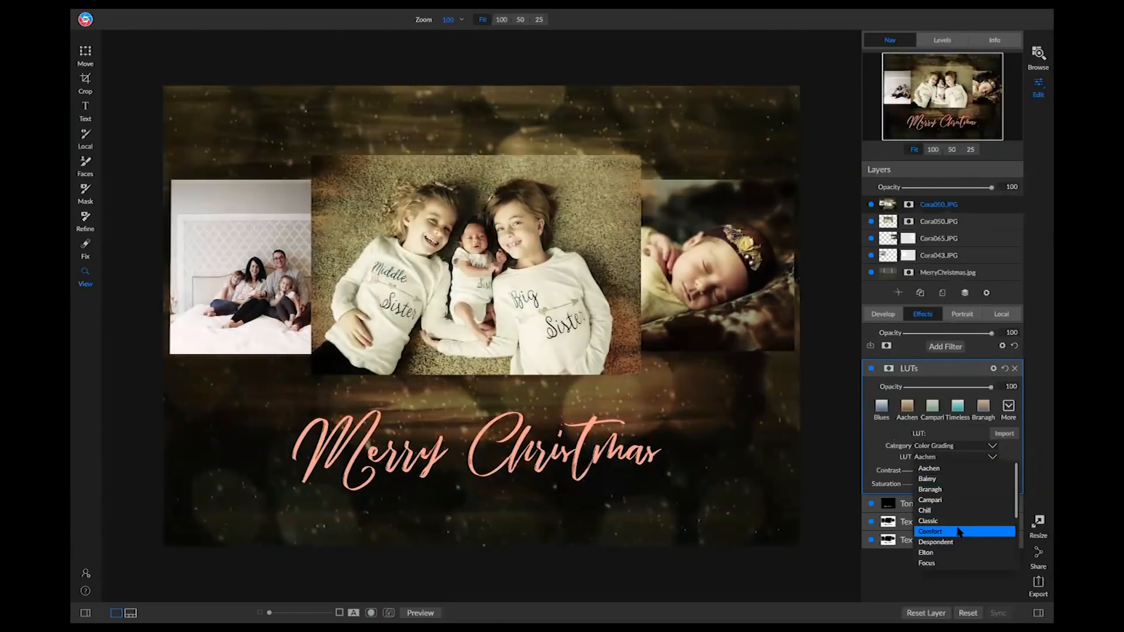
{"action": "left_click", "coordinate": [959, 531]}
Step: Lower the LUTs filter's opacity to 67 and compare the card with the filter off and on
{"action": "left_click_drag", "start_coordinate": [991, 387], "coordinate": [962, 389]}
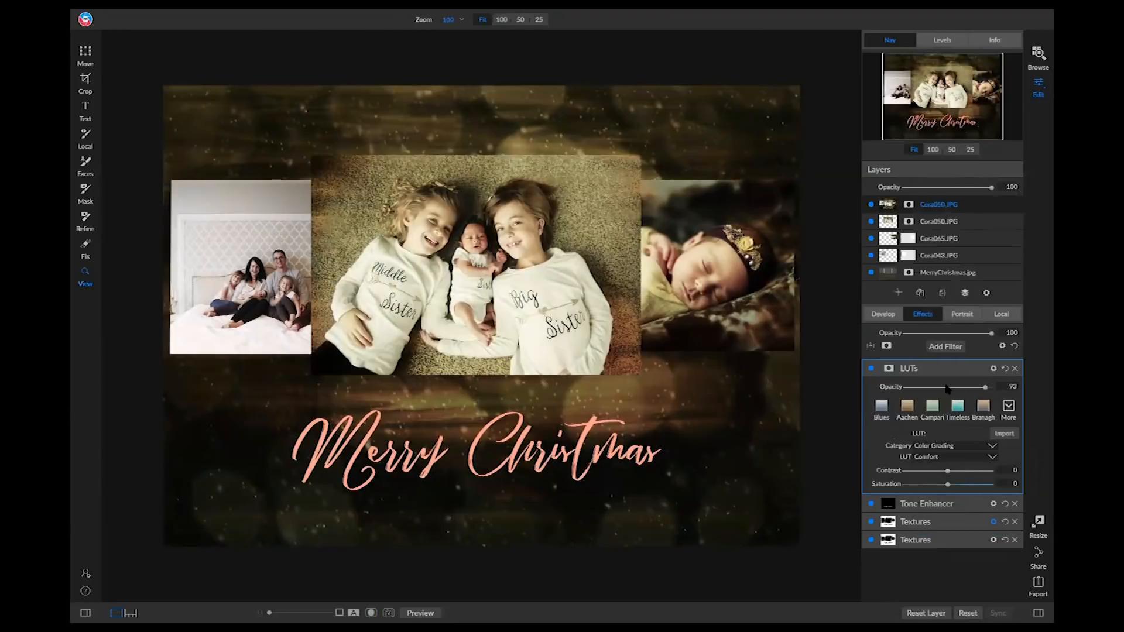
{"action": "left_click", "coordinate": [872, 369]}
{"action": "left_click", "coordinate": [872, 369]}
Step: Exit full-screen view and delete the topmost Cora050.JPG layer that carries the combined effects
{"action": "mouse_move", "coordinate": [105, 14]}
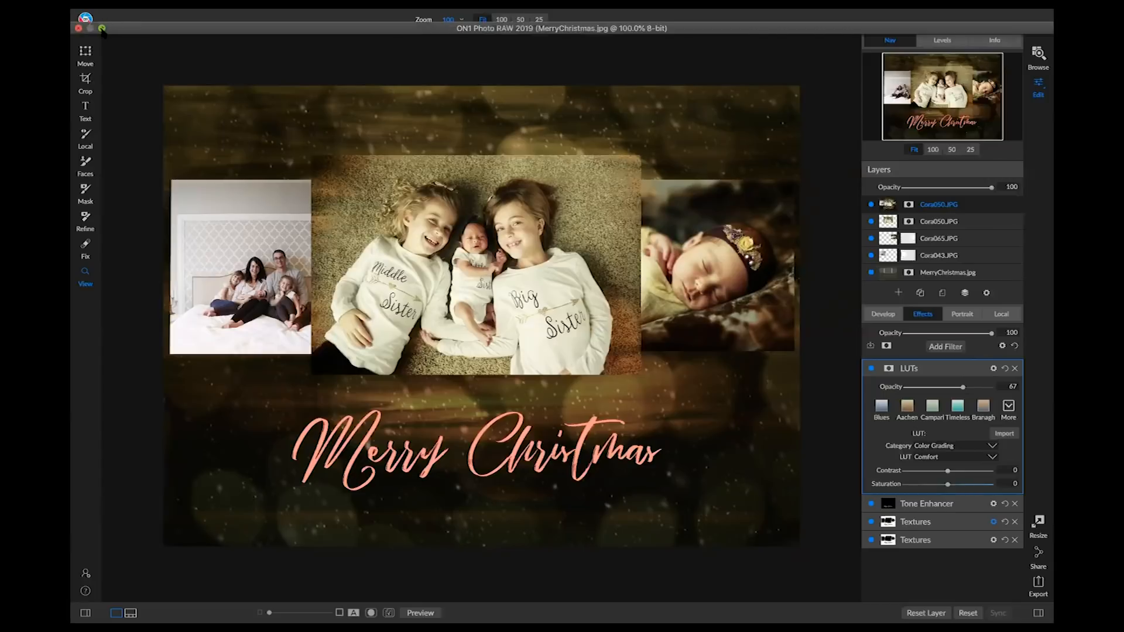
{"action": "left_click", "coordinate": [102, 29]}
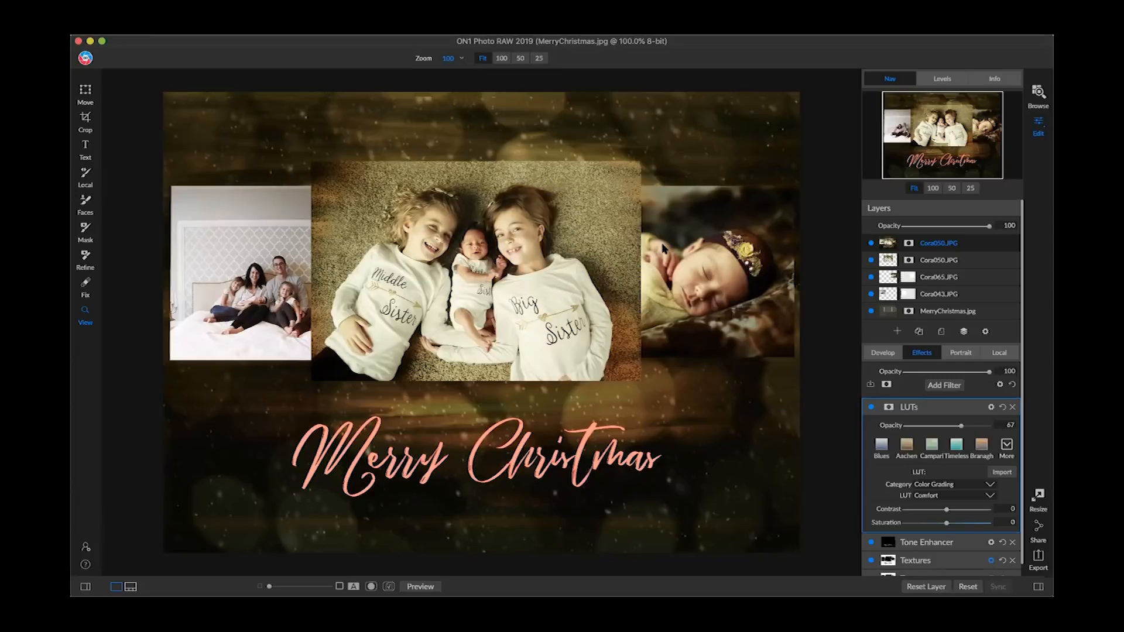
{"action": "right_click", "coordinate": [943, 247]}
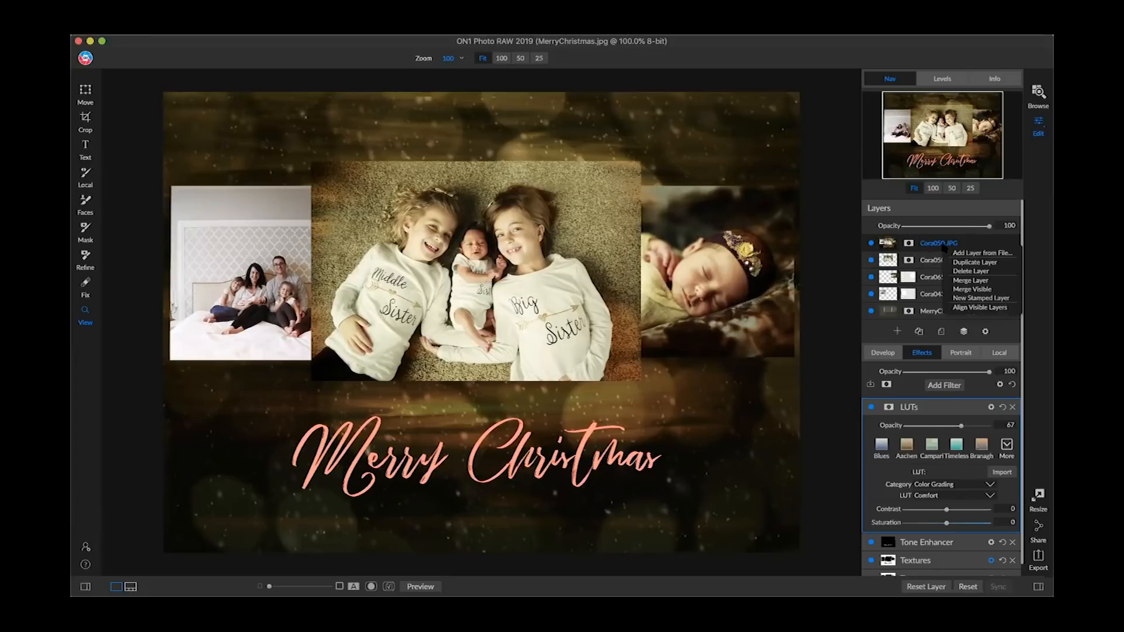
{"action": "left_click", "coordinate": [985, 272]}
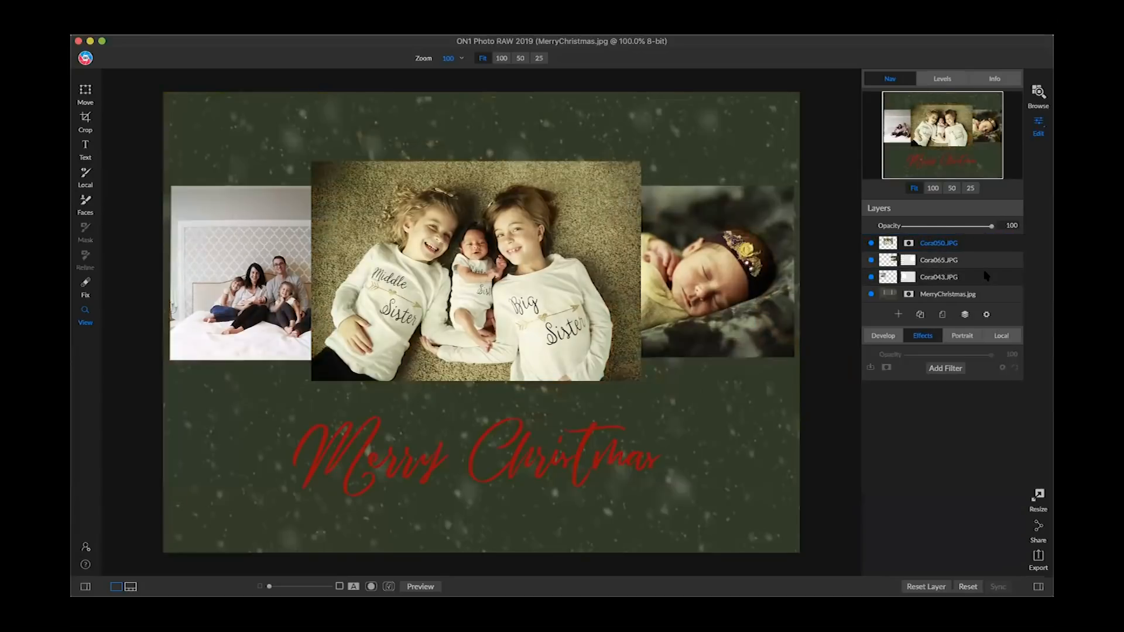
Step: Hide the Cora050.JPG layer temporarily and try a Color Range mask on the MerryChristmas.jpg layer
{"action": "left_click", "coordinate": [907, 244]}
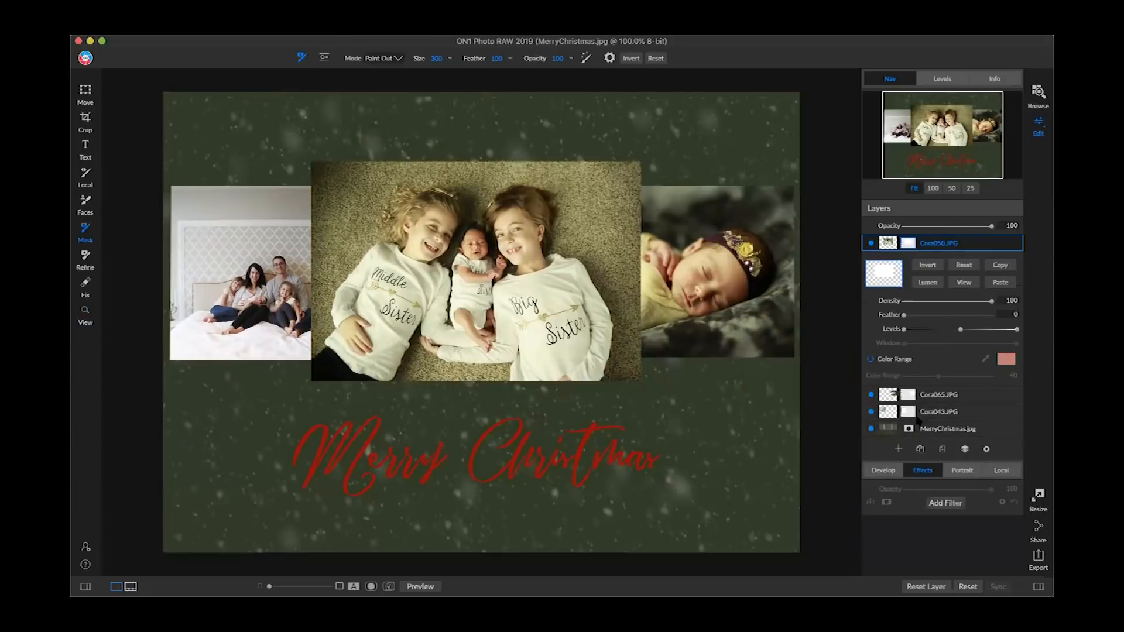
{"action": "left_click", "coordinate": [908, 429]}
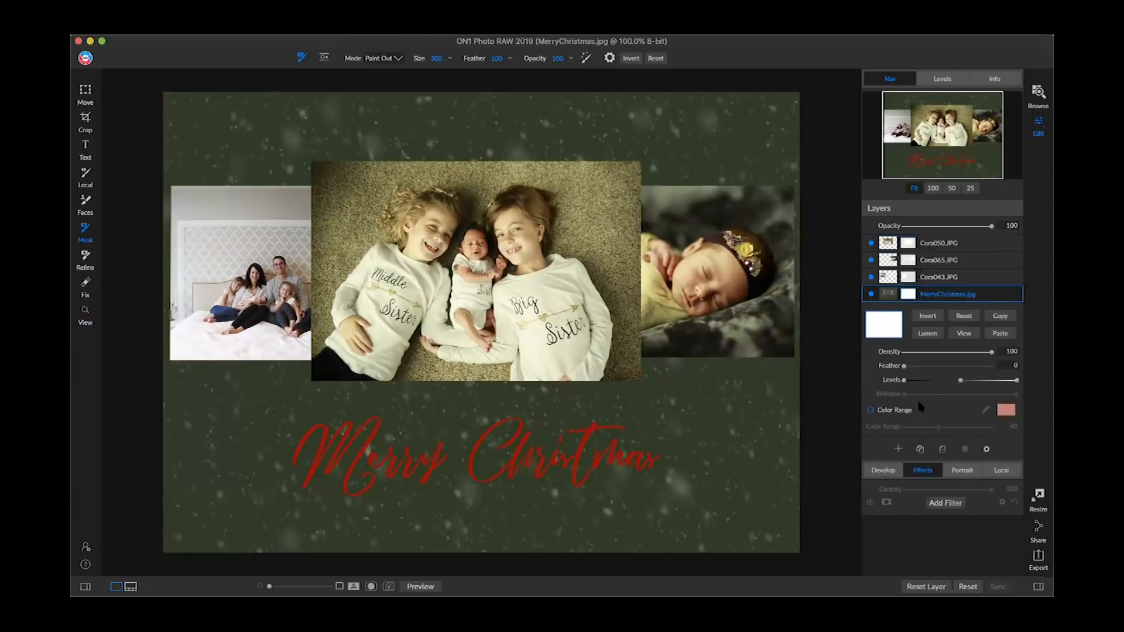
{"action": "left_click", "coordinate": [871, 243]}
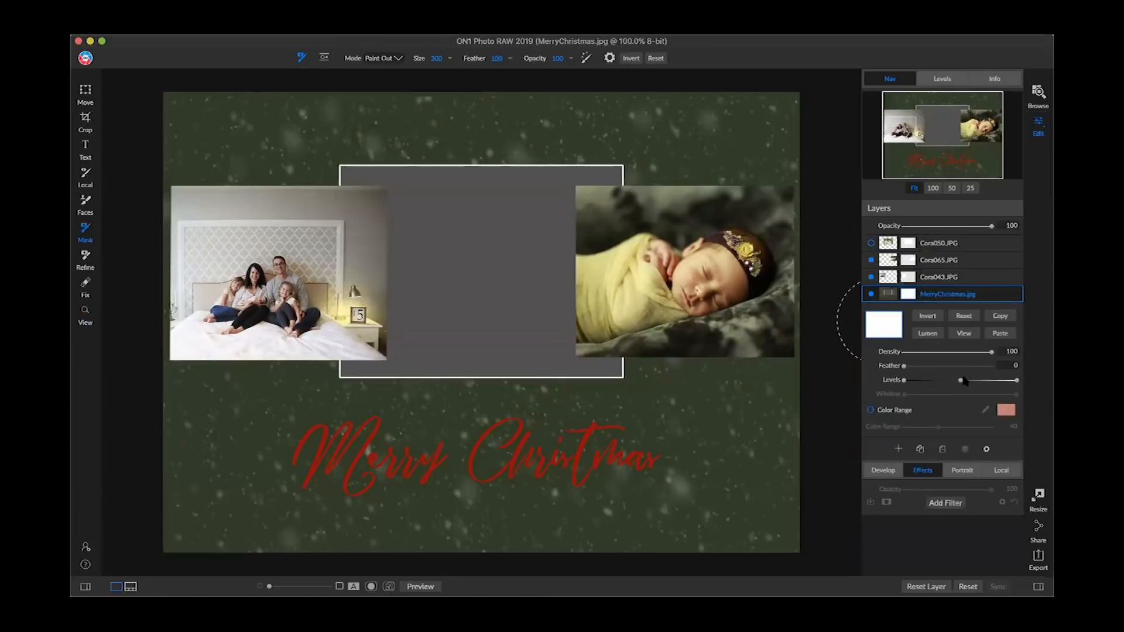
{"action": "left_click", "coordinate": [871, 410]}
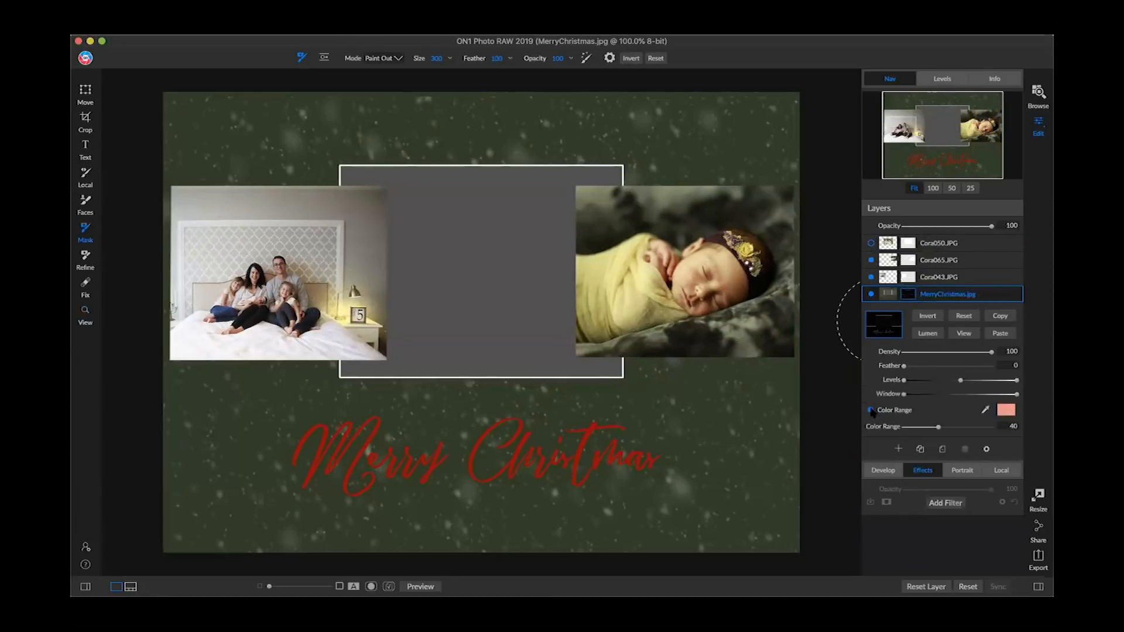
{"action": "left_click", "coordinate": [871, 411]}
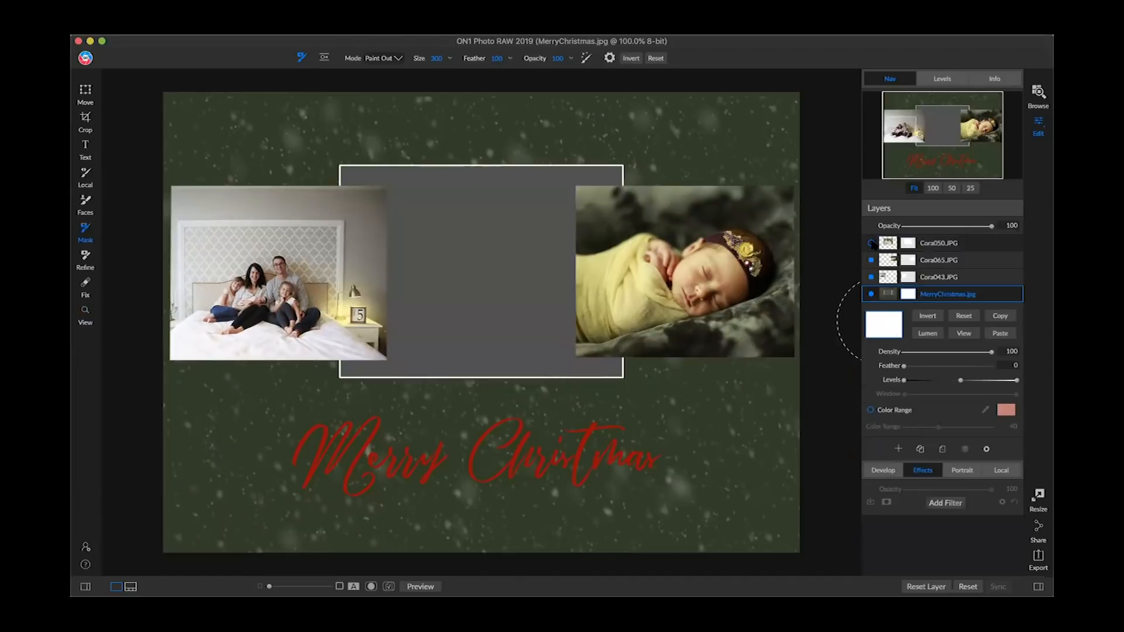
{"action": "left_click", "coordinate": [872, 243]}
Step: Try a Color Range mask on the Cora050.JPG layer, sampling a color near the center photo's lower-right corner, and turn it off again
{"action": "left_click", "coordinate": [910, 243]}
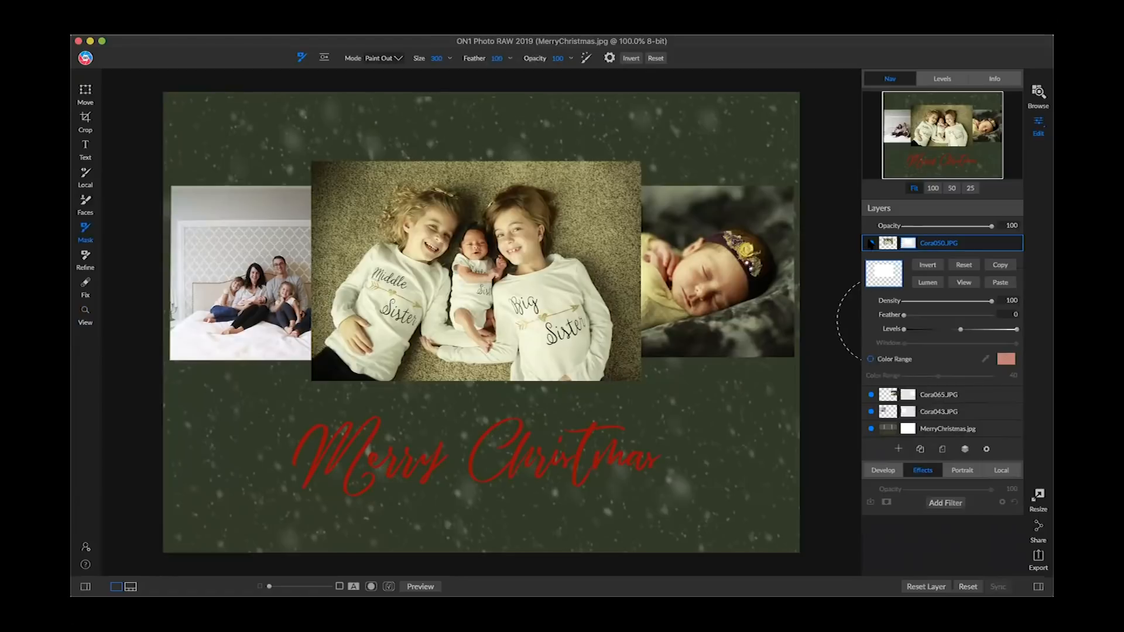
{"action": "left_click", "coordinate": [871, 243]}
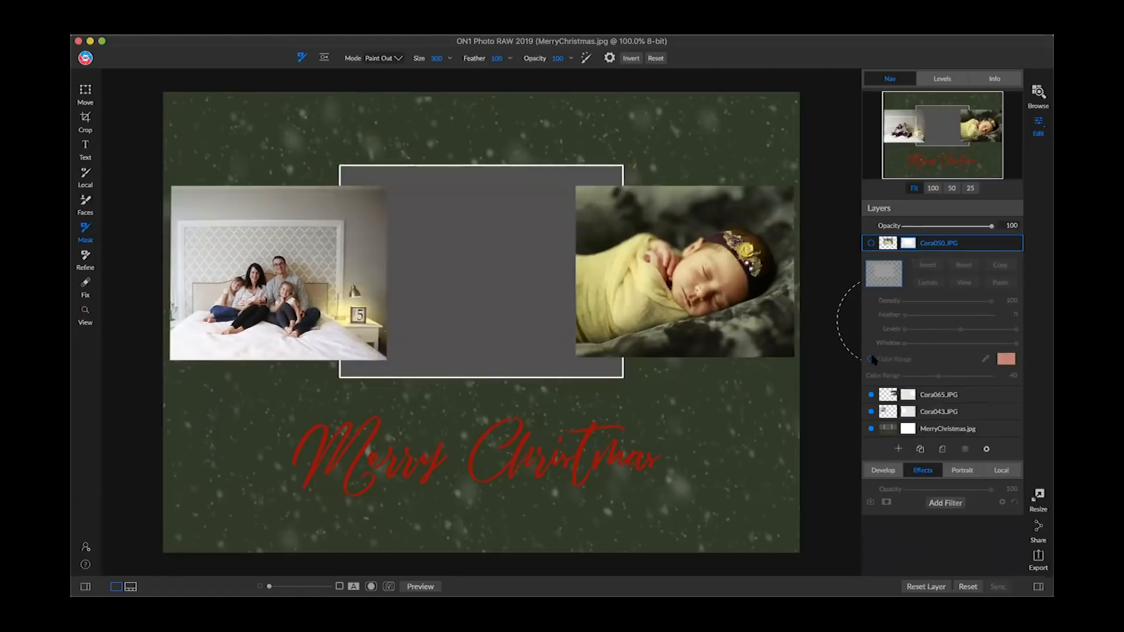
{"action": "left_click", "coordinate": [872, 243]}
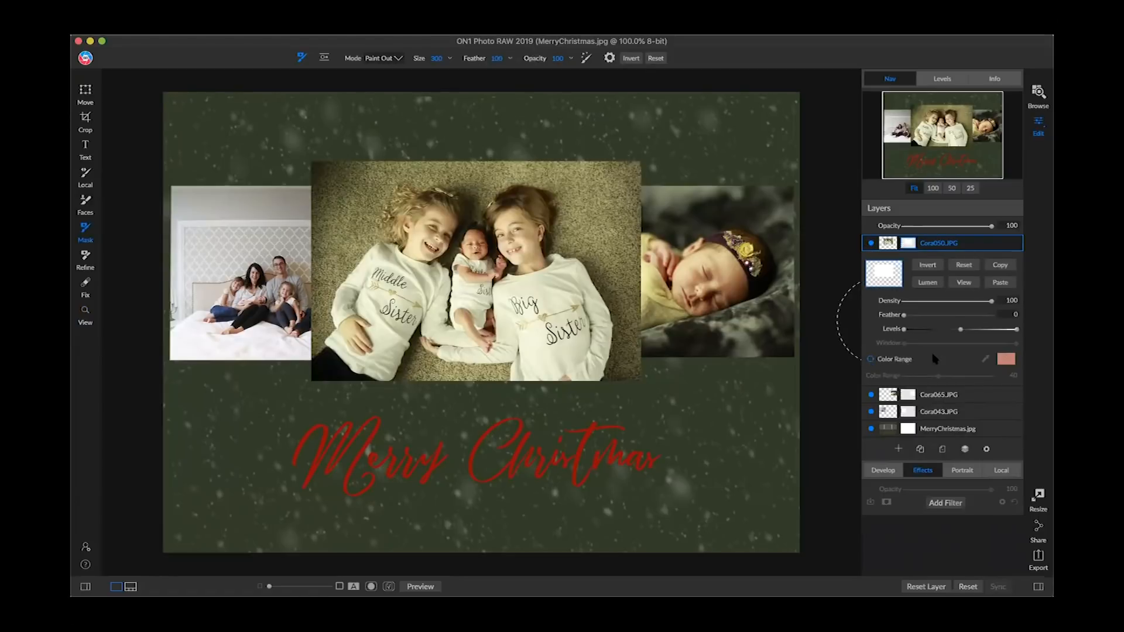
{"action": "left_click", "coordinate": [935, 359]}
{"action": "left_click", "coordinate": [985, 359]}
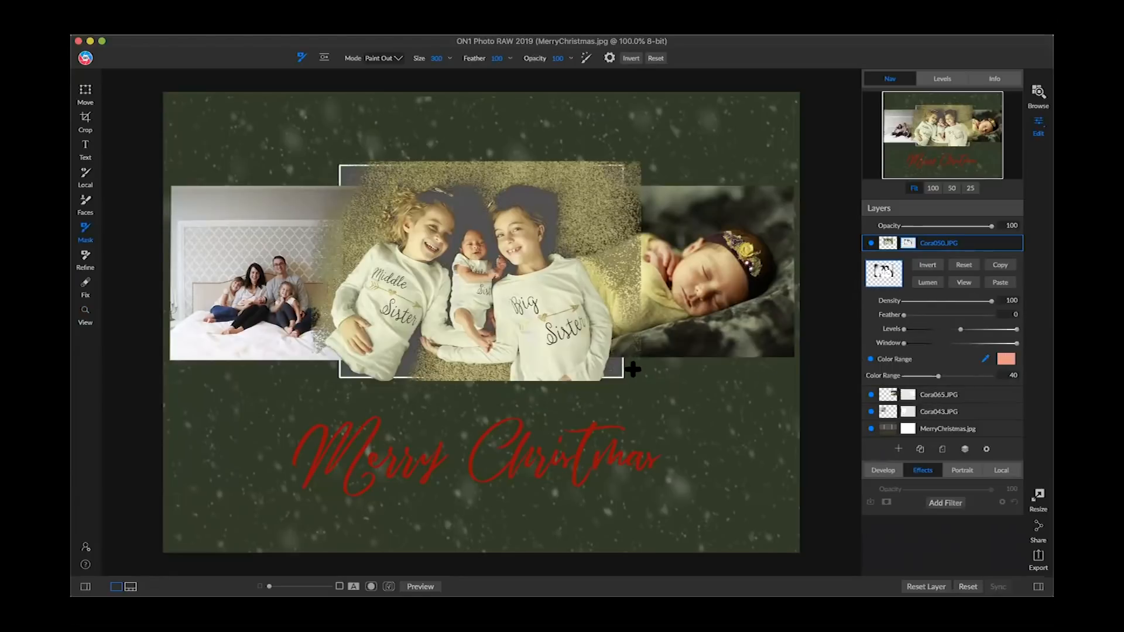
{"action": "left_click", "coordinate": [615, 368]}
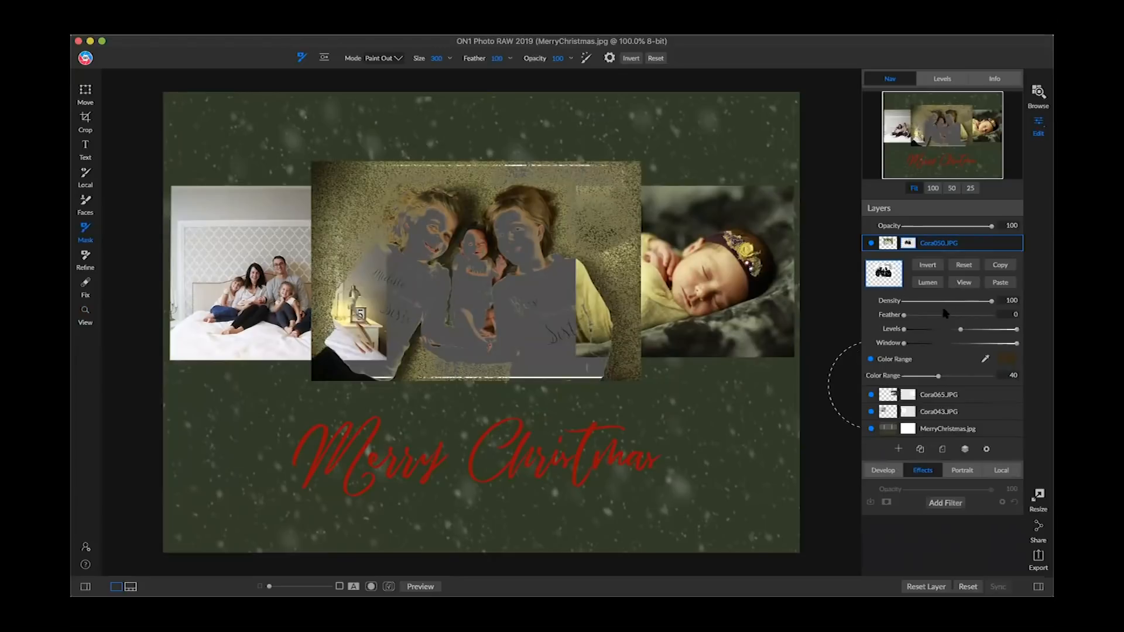
{"action": "left_click", "coordinate": [870, 359]}
{"action": "right_click", "coordinate": [980, 245]}
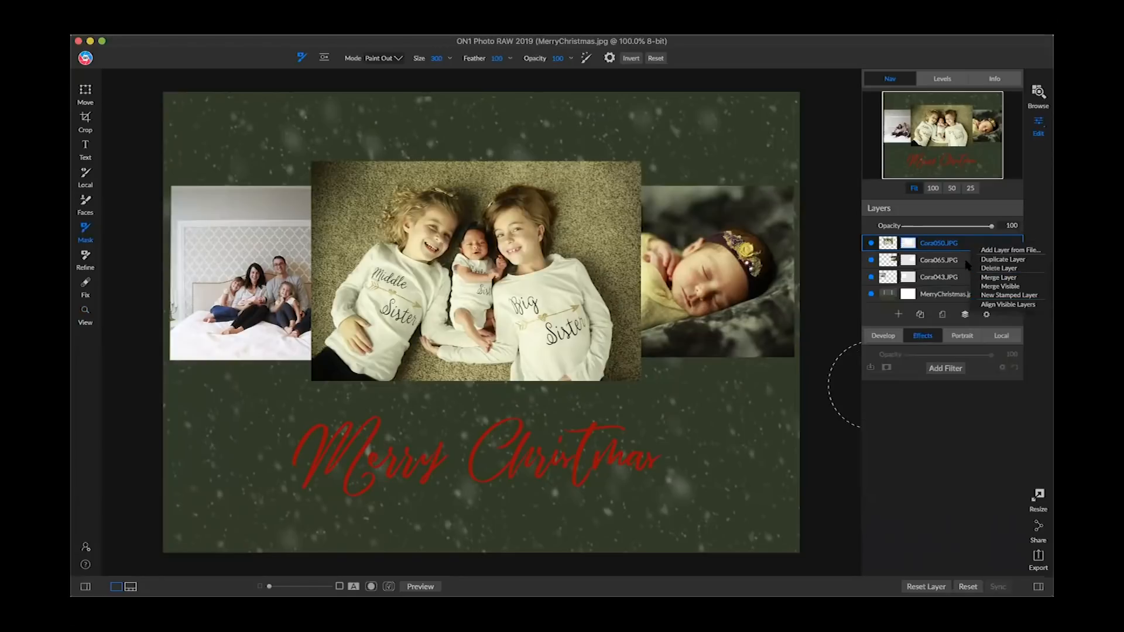
{"action": "left_click", "coordinate": [1028, 230]}
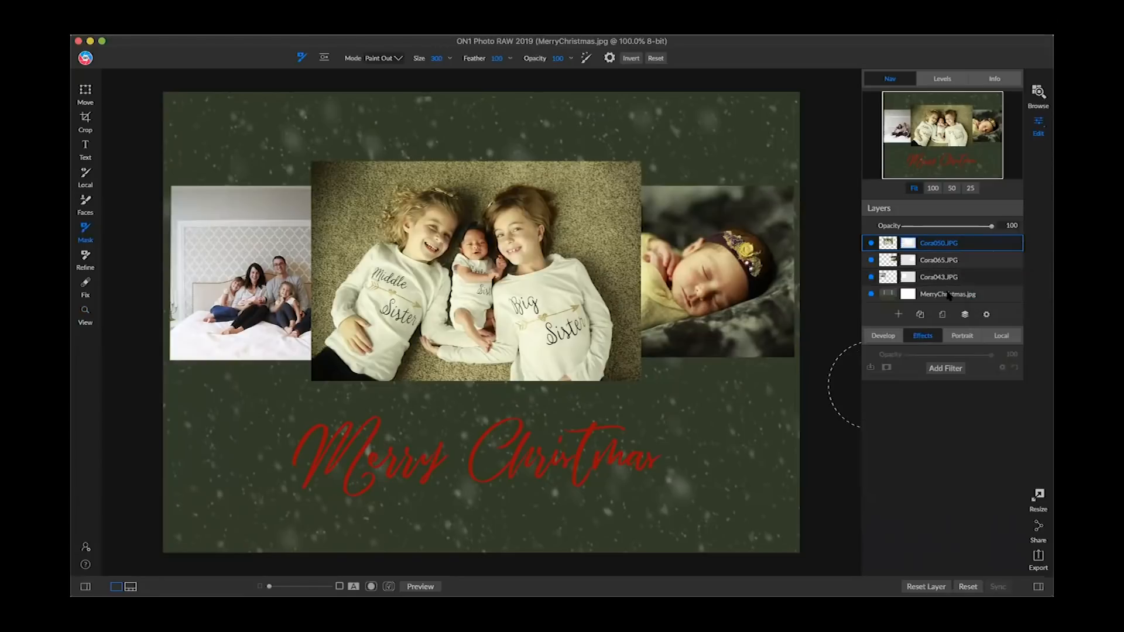
Step: Enable Color Range on the MerryChristmas.jpg layer's mask, sample the grey of the center photo placeholder, and toggle the mask's inversion
{"action": "left_click", "coordinate": [937, 295]}
{"action": "left_click", "coordinate": [908, 295]}
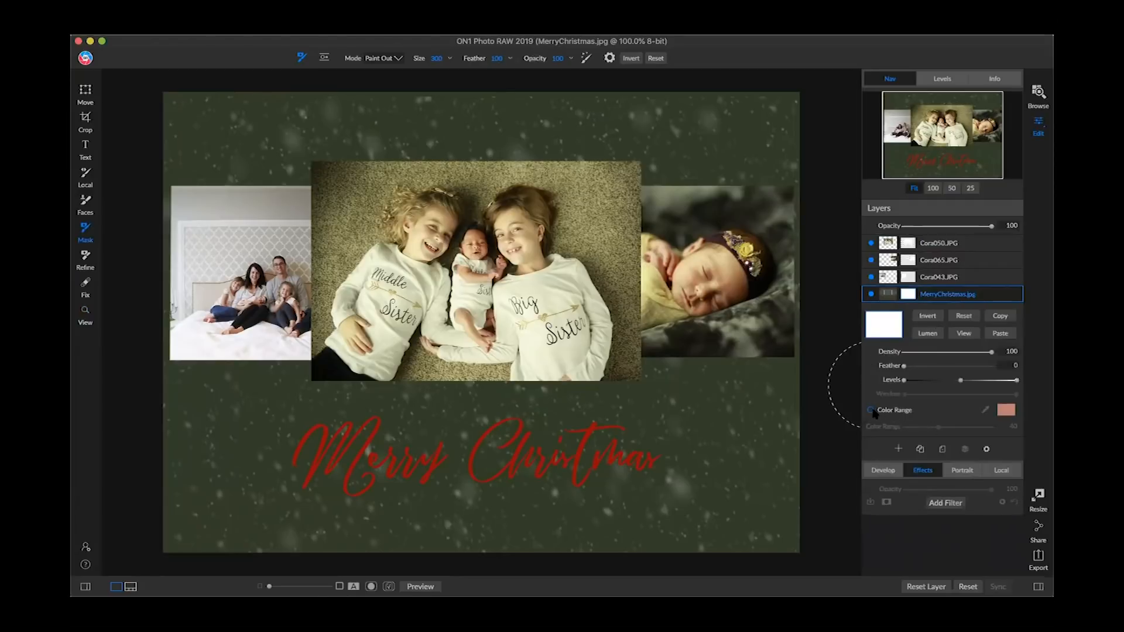
{"action": "left_click", "coordinate": [871, 411]}
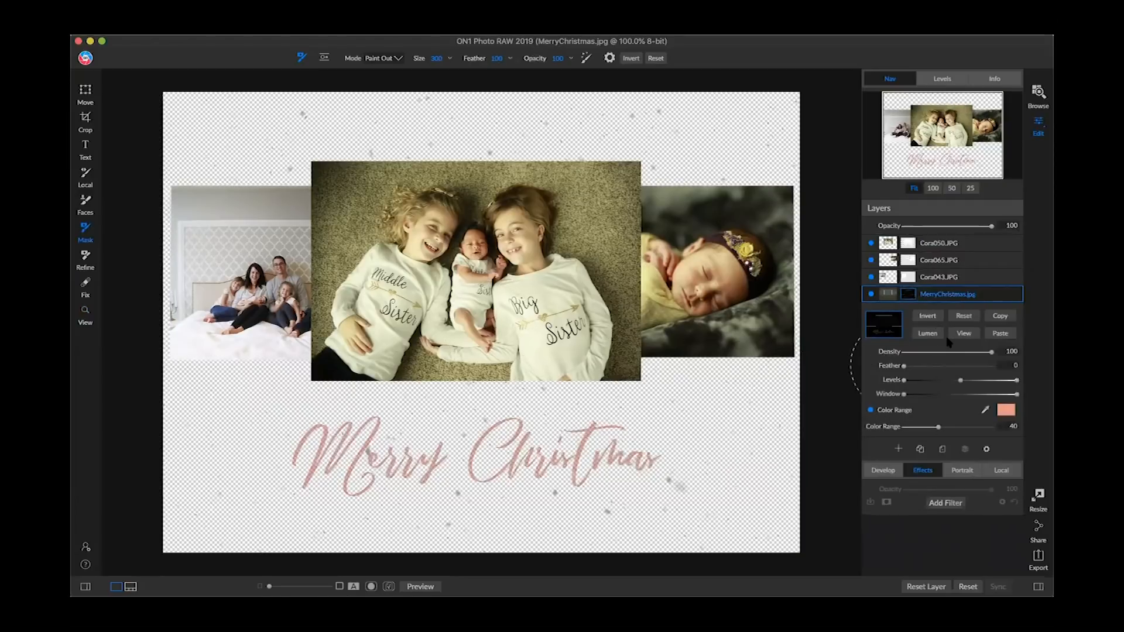
{"action": "left_click", "coordinate": [986, 409]}
{"action": "left_click", "coordinate": [530, 331]}
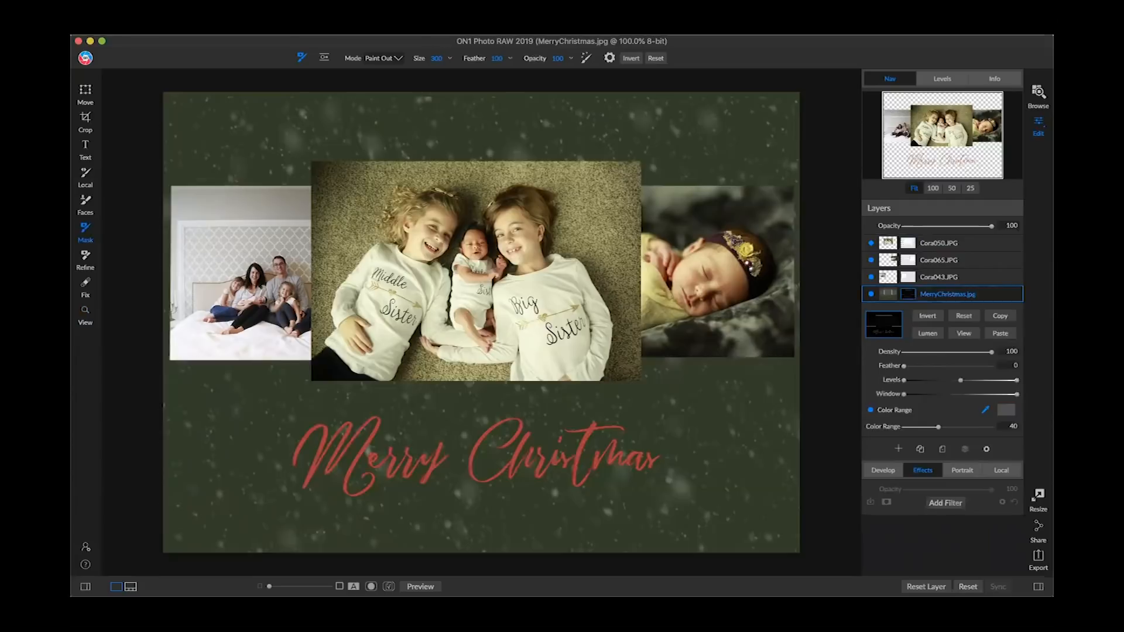
{"action": "left_click", "coordinate": [932, 320]}
{"action": "left_click", "coordinate": [934, 322]}
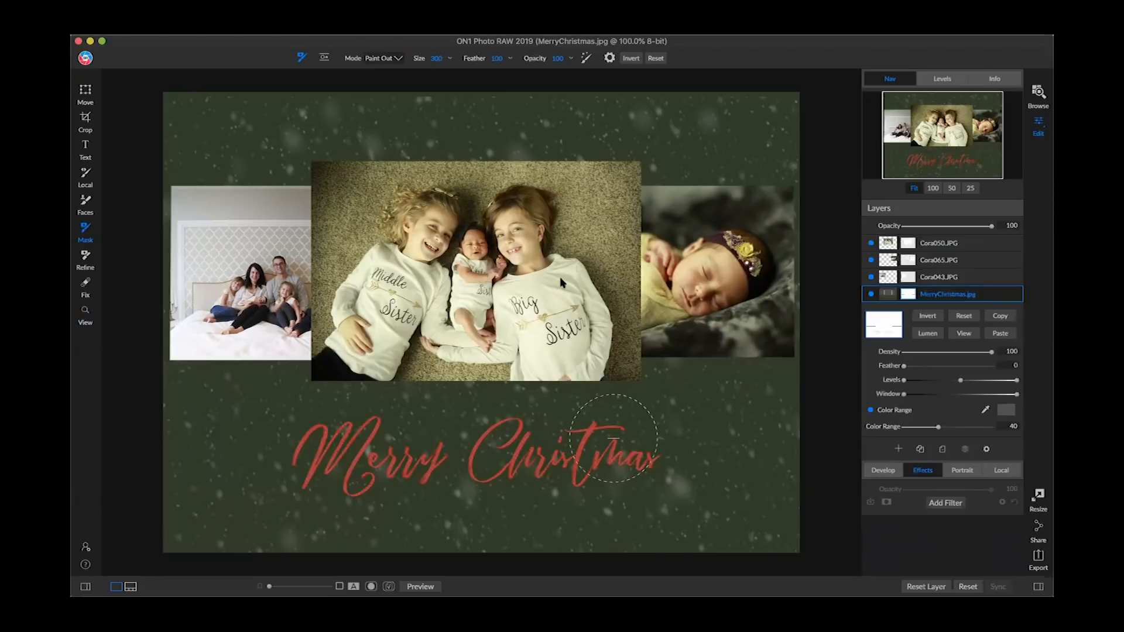
Step: Move the MerryChristmas.jpg layer to the top of the stack and refine its mask with inversion and a Color Range of 1
{"action": "left_click", "coordinate": [956, 290]}
{"action": "left_click_drag", "start_coordinate": [956, 236], "coordinate": [956, 241]}
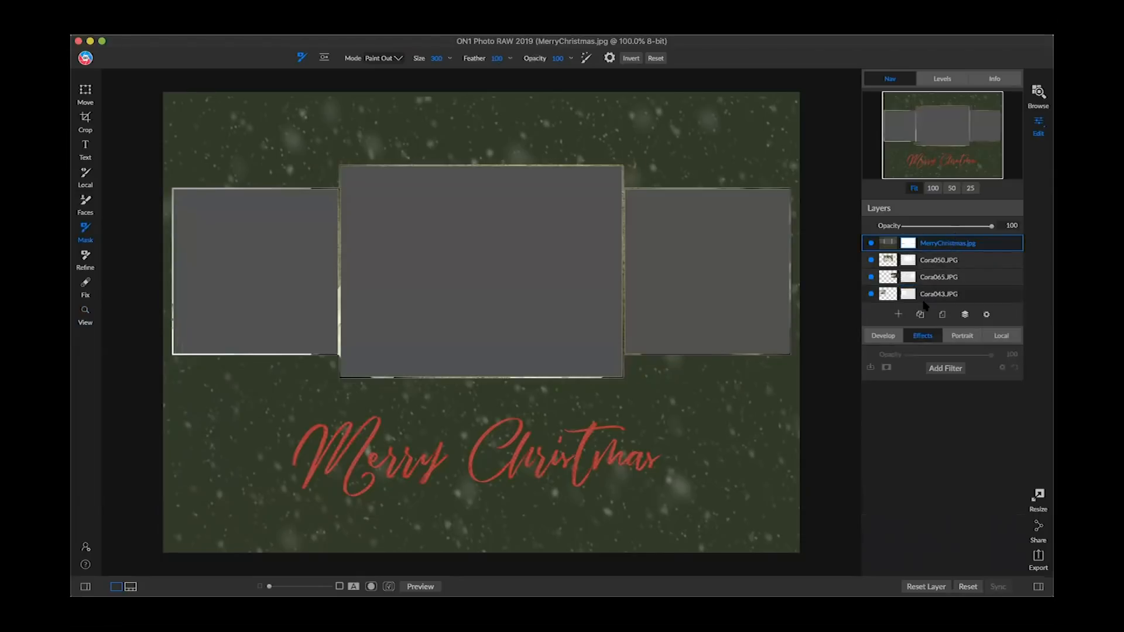
{"action": "left_click", "coordinate": [907, 243]}
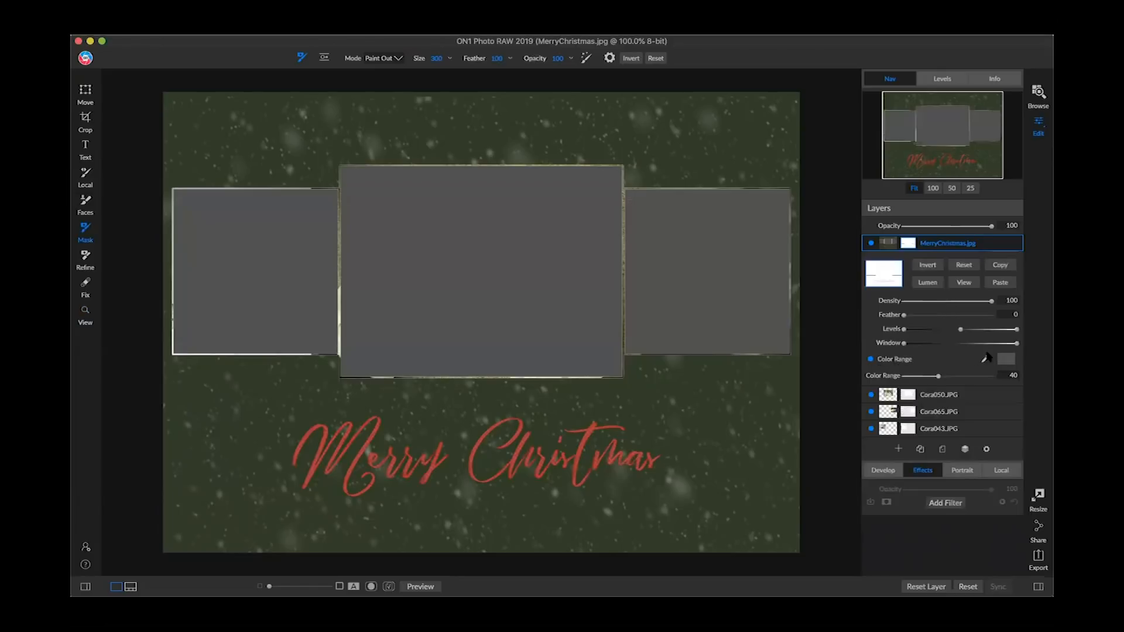
{"action": "left_click", "coordinate": [543, 257]}
{"action": "left_click_drag", "start_coordinate": [939, 379], "coordinate": [954, 378]}
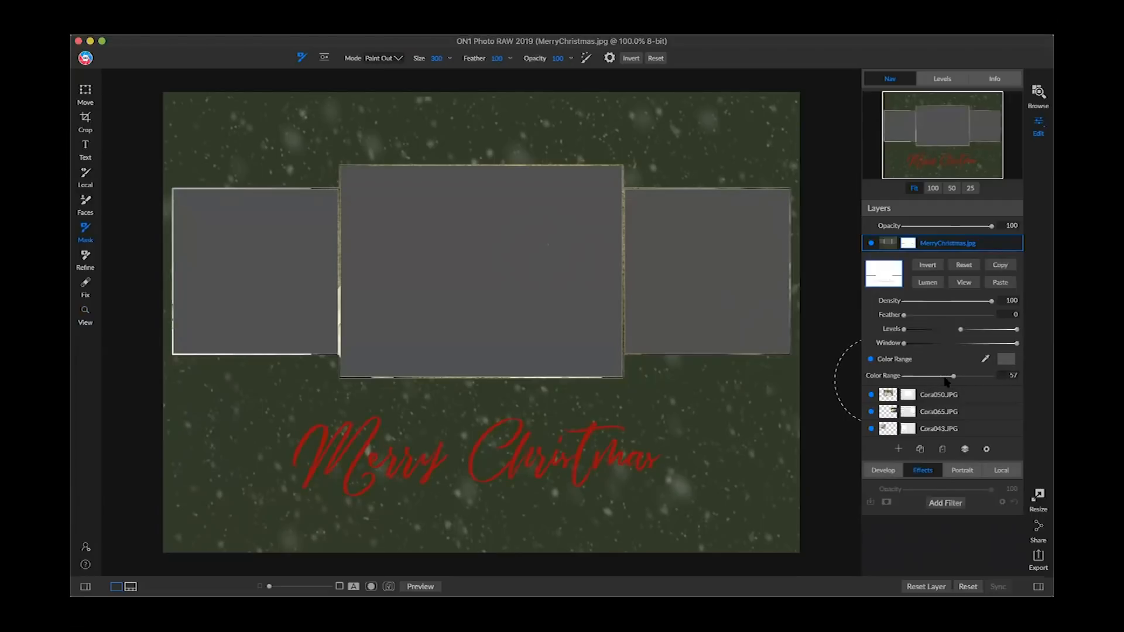
{"action": "left_click", "coordinate": [935, 268]}
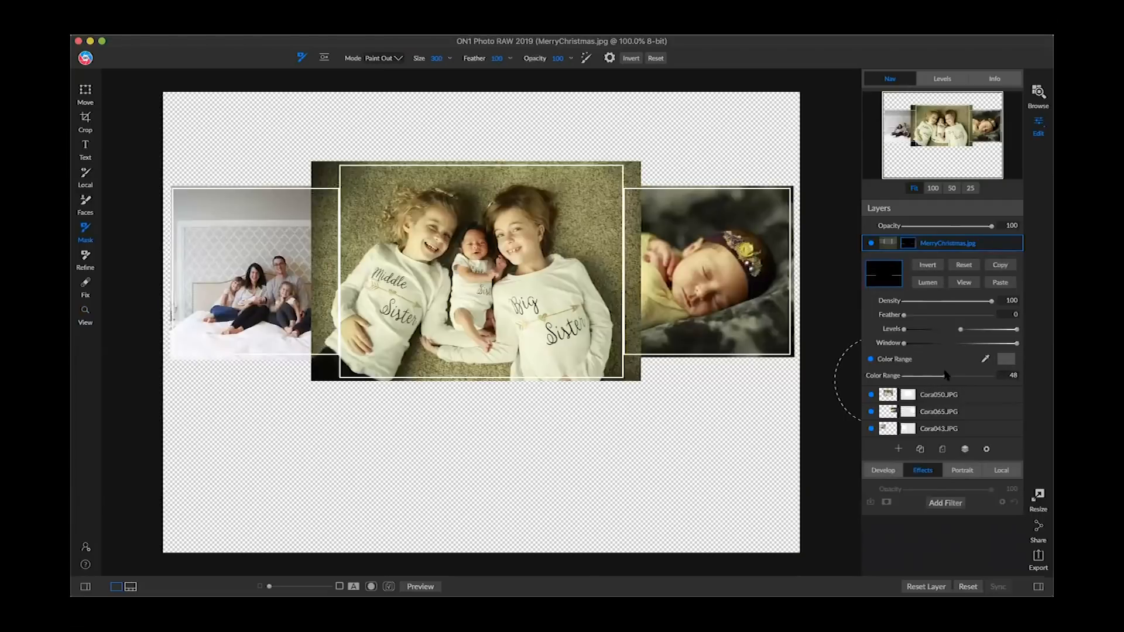
{"action": "left_click_drag", "start_coordinate": [939, 377], "coordinate": [886, 376]}
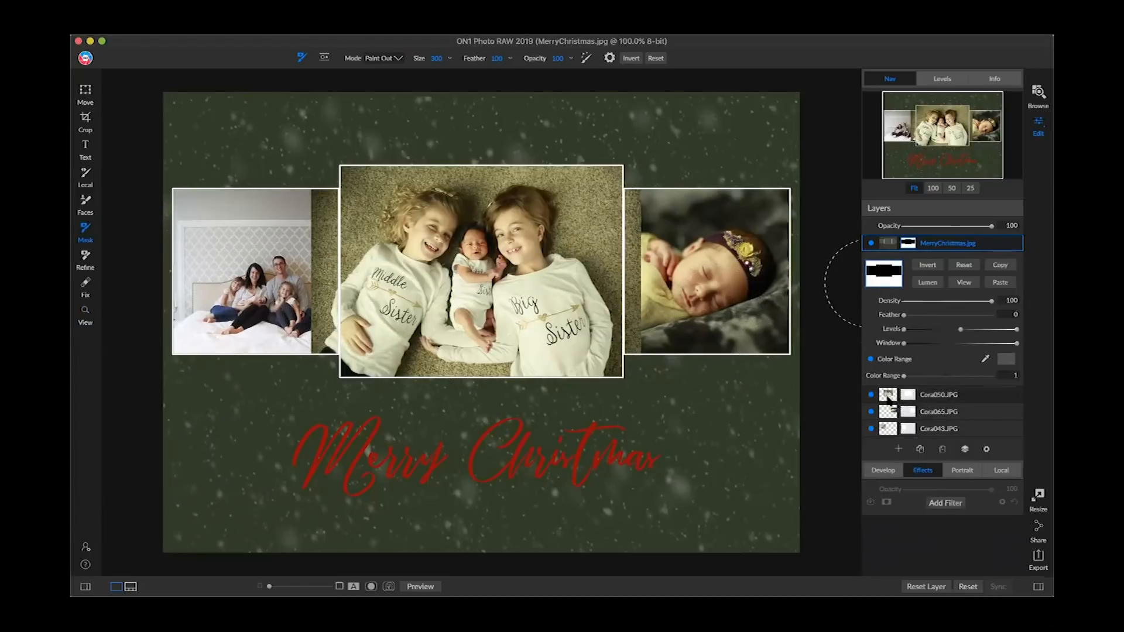
Step: Add a hard-edged Linear Right gradient mask to the Cora050.JPG layer along the right edge of the center frame
{"action": "left_click", "coordinate": [888, 397]}
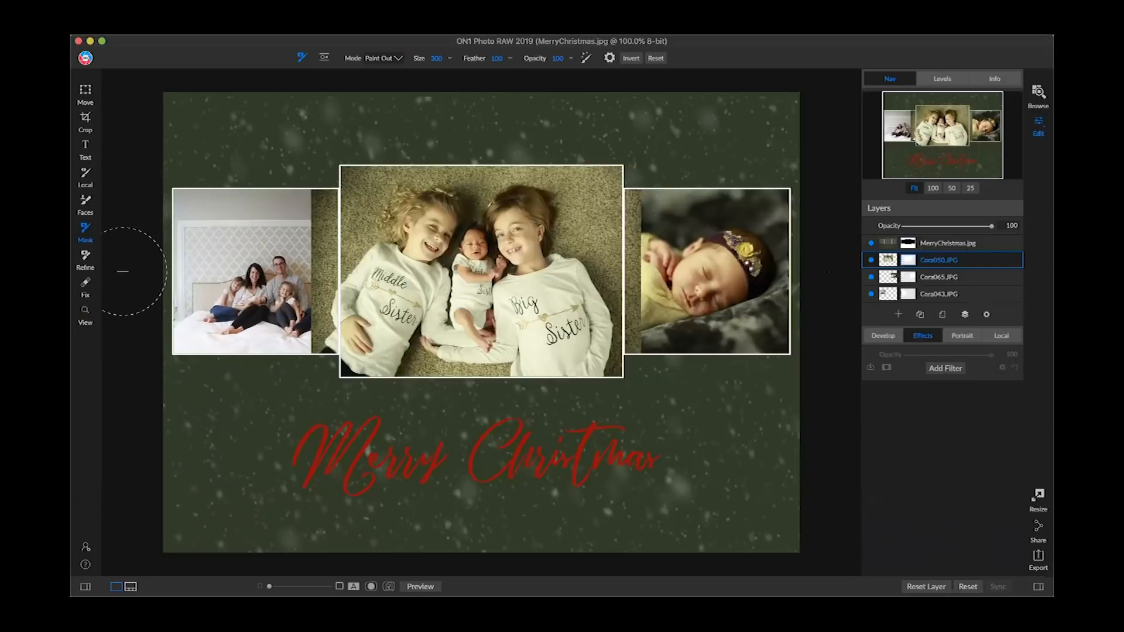
{"action": "left_click", "coordinate": [325, 58]}
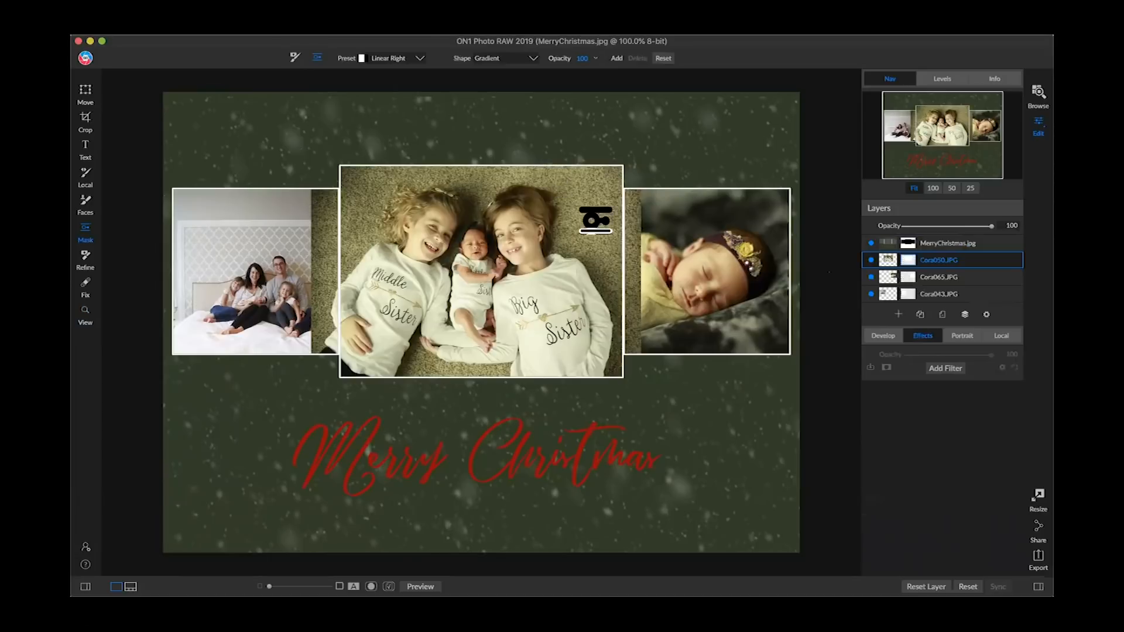
{"action": "left_click", "coordinate": [630, 246]}
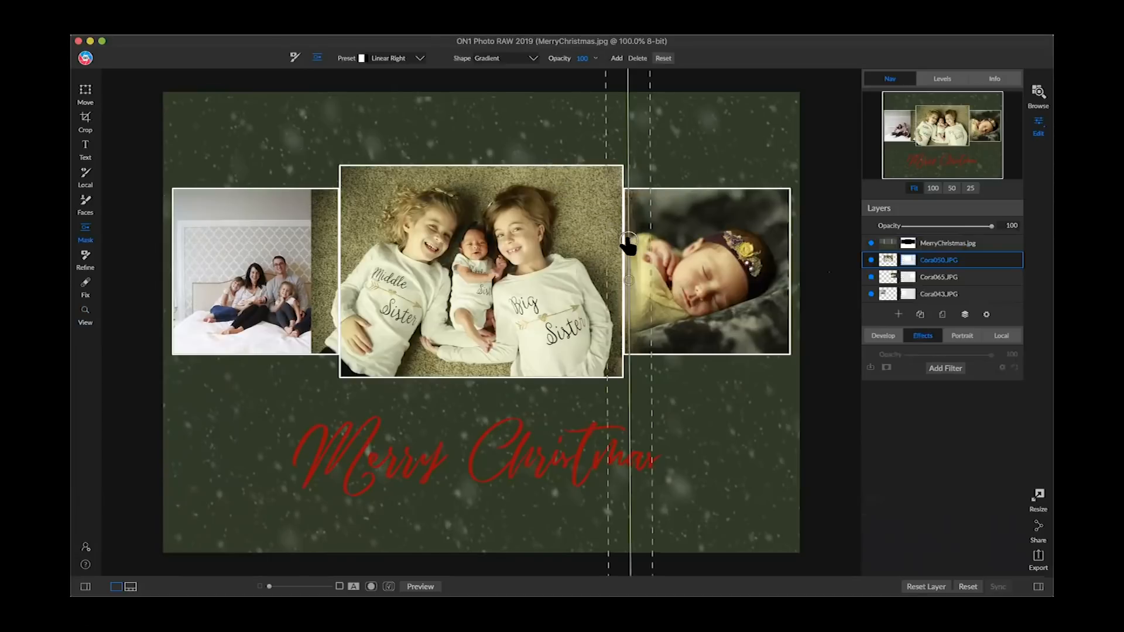
{"action": "mouse_move", "coordinate": [640, 233]}
{"action": "left_mouse_down"}
{"action": "mouse_move", "coordinate": [612, 242]}
{"action": "mouse_move", "coordinate": [623, 241]}
{"action": "left_mouse_up"}
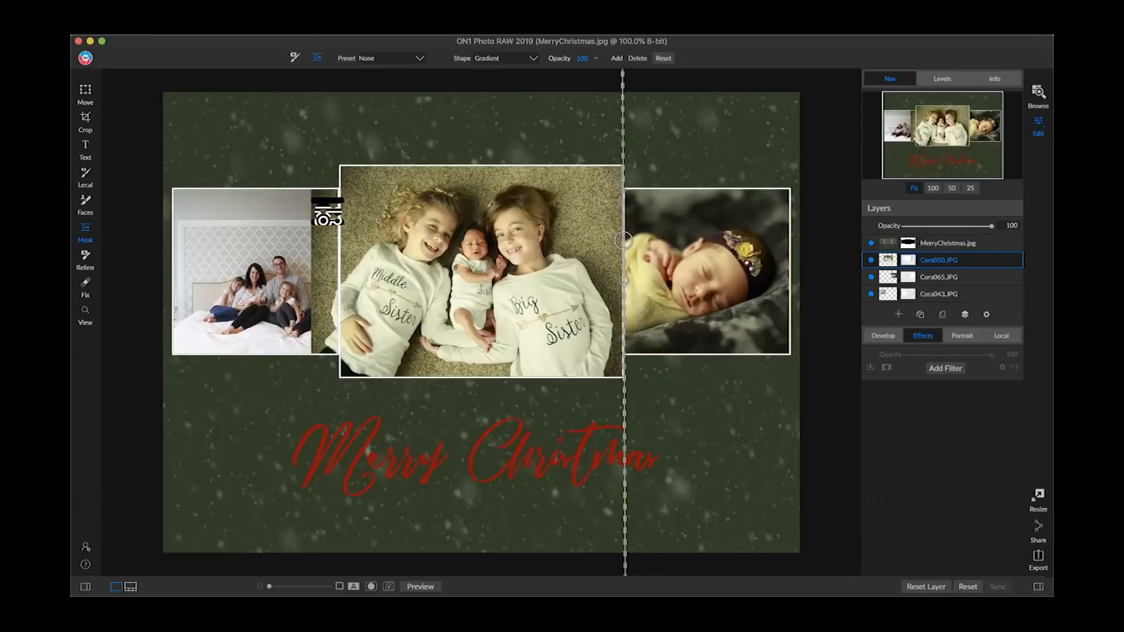
Step: Try a second gradient mask on Cora050.JPG at the center frame's left edge and the Linear Right preset, undoing each attempt
{"action": "left_click", "coordinate": [340, 211]}
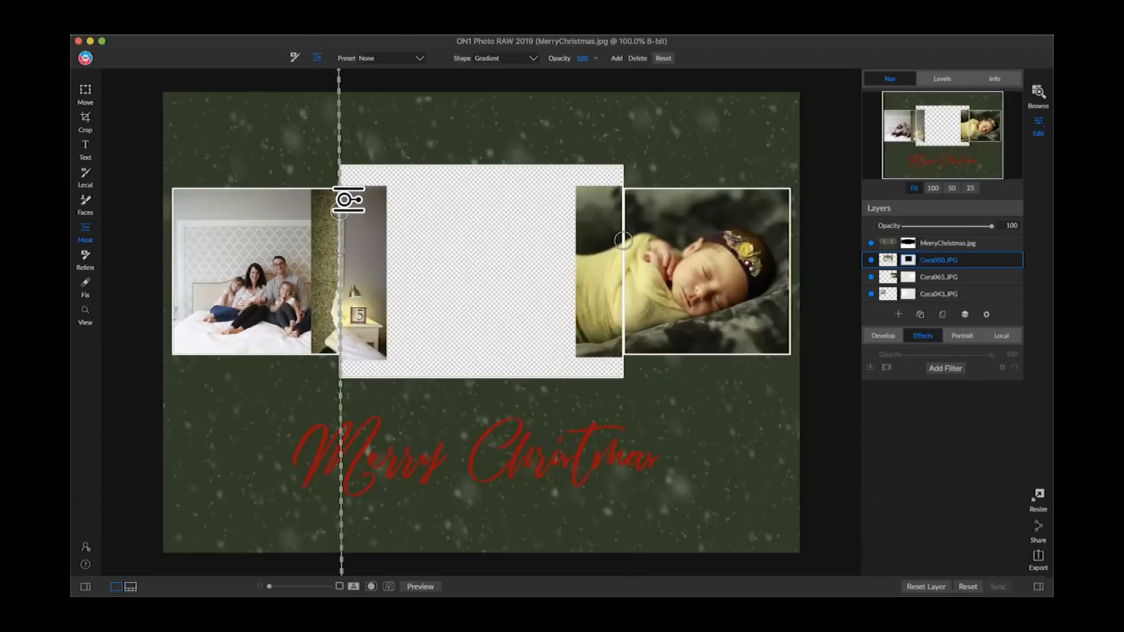
{"action": "key", "text": "super+z"}
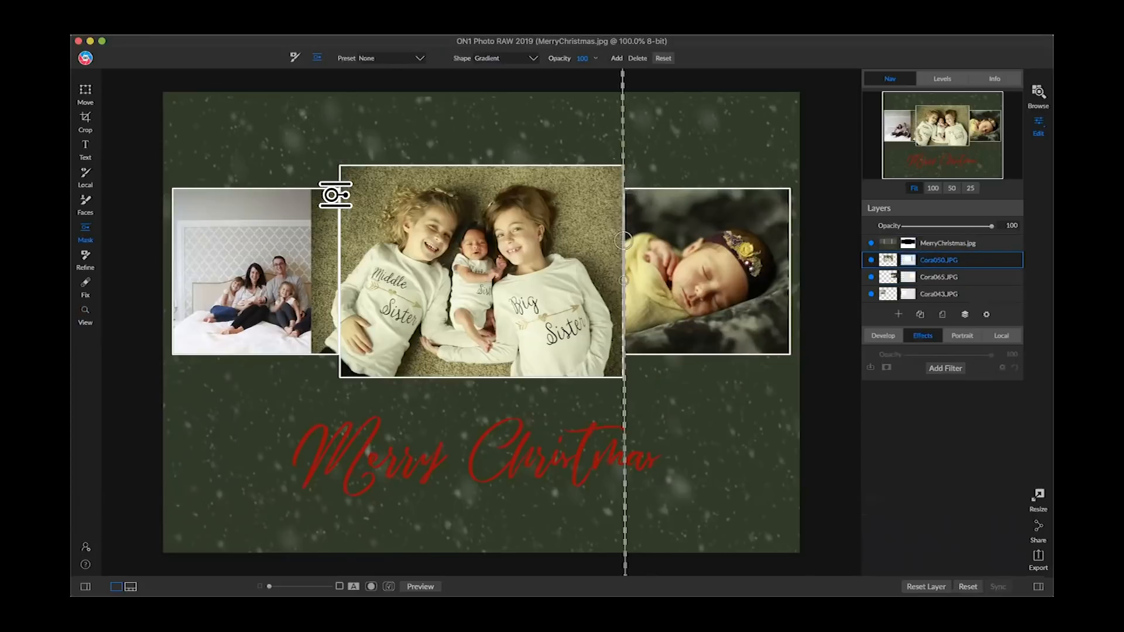
{"action": "left_click", "coordinate": [382, 59]}
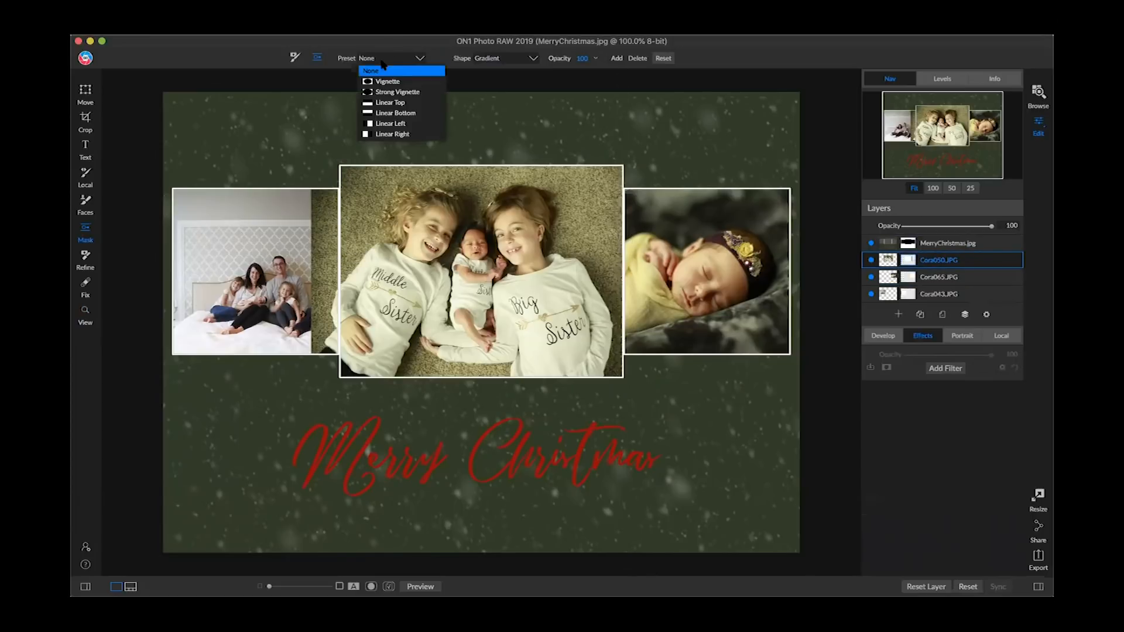
{"action": "left_click", "coordinate": [392, 134]}
{"action": "key", "text": "super+z"}
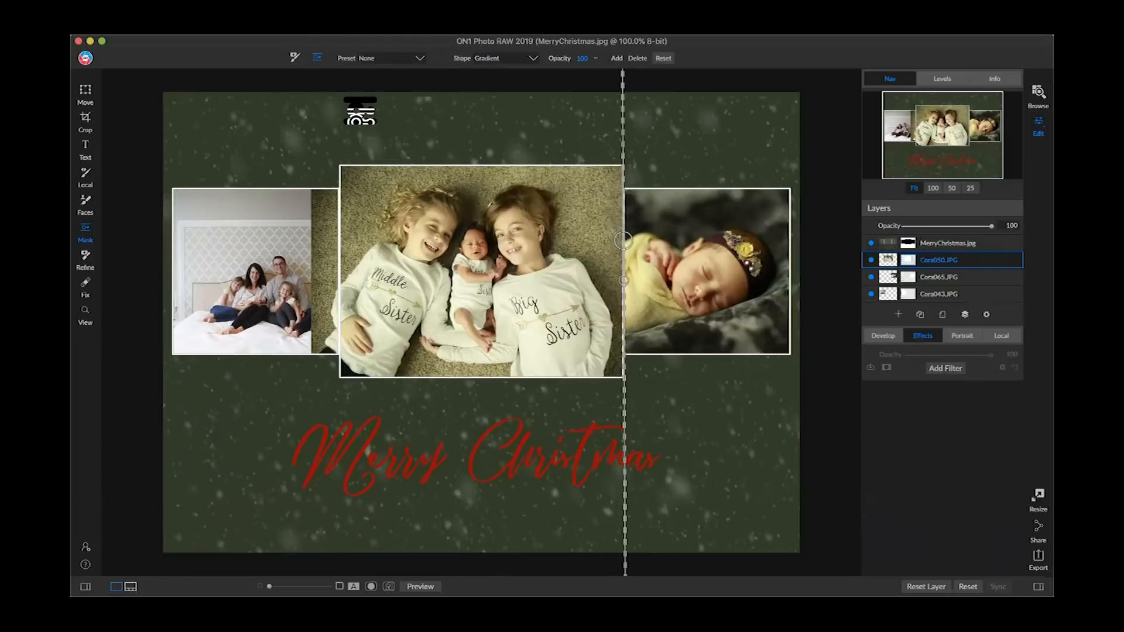
Step: Set the masking brush's feather to 0 and paint out the part of Cora050.JPG that spills into the left frame
{"action": "key", "text": "b"}
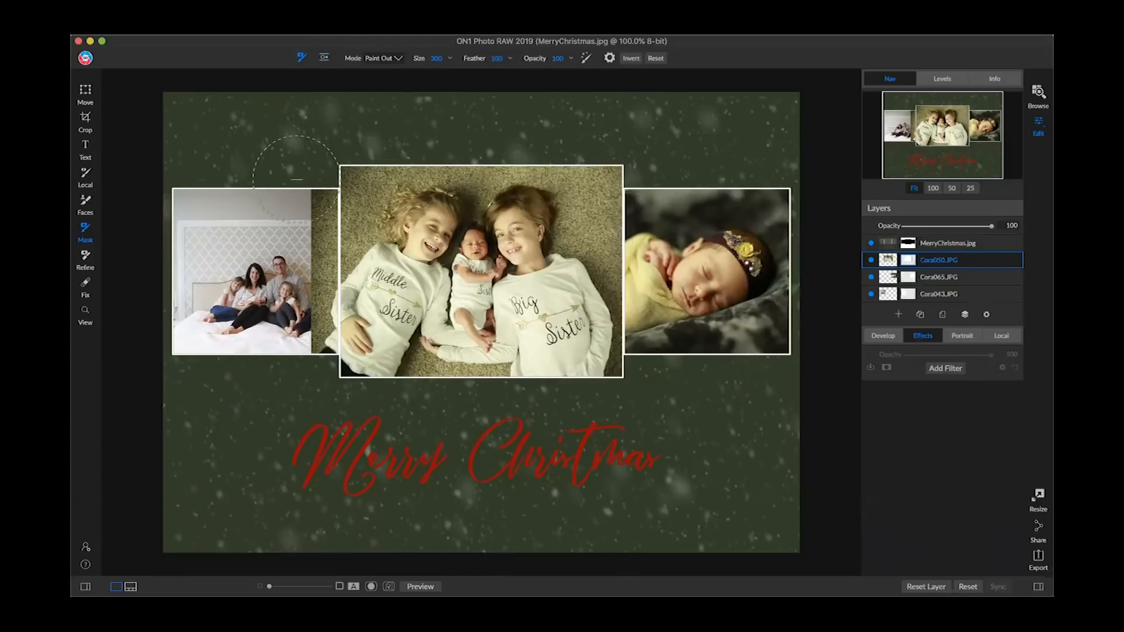
{"action": "key", "text": "super+z"}
{"action": "left_click_drag", "start_coordinate": [480, 60], "coordinate": [360, 68]}
{"action": "mouse_move", "coordinate": [294, 194]}
{"action": "left_mouse_down"}
{"action": "mouse_move", "coordinate": [293, 232]}
{"action": "mouse_move", "coordinate": [296, 197]}
{"action": "mouse_move", "coordinate": [294, 336]}
{"action": "mouse_move", "coordinate": [295, 246]}
{"action": "left_mouse_up"}
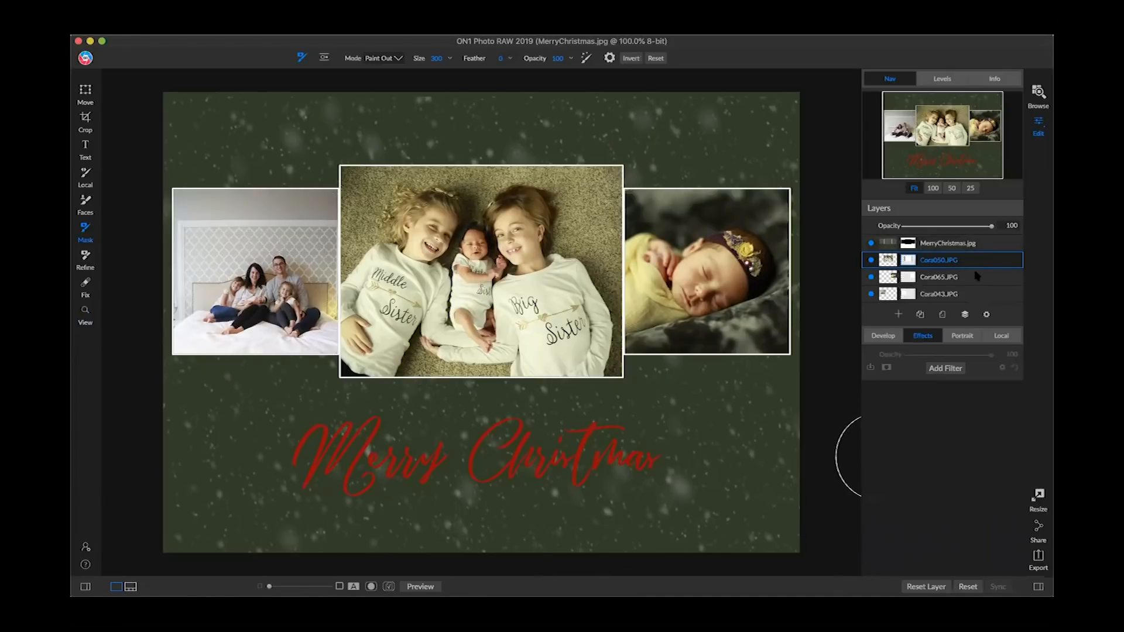
Step: Bring up the layer commands for MerryChristmas.jpg, including New Stamped Layer, and switch to Browse
{"action": "left_click", "coordinate": [983, 246]}
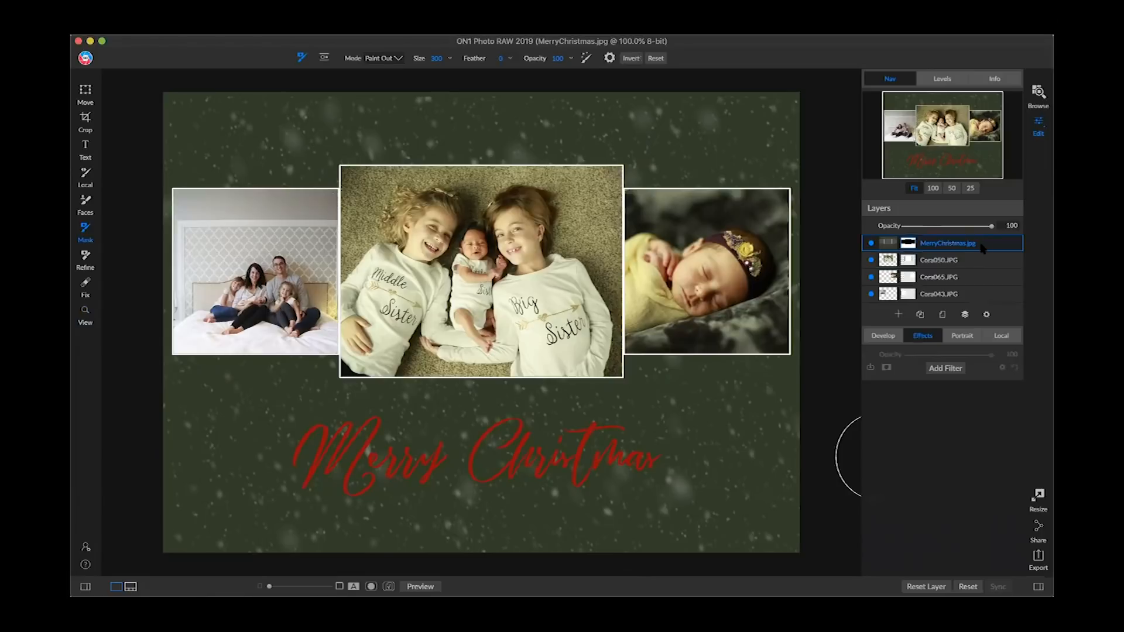
{"action": "right_click", "coordinate": [983, 244]}
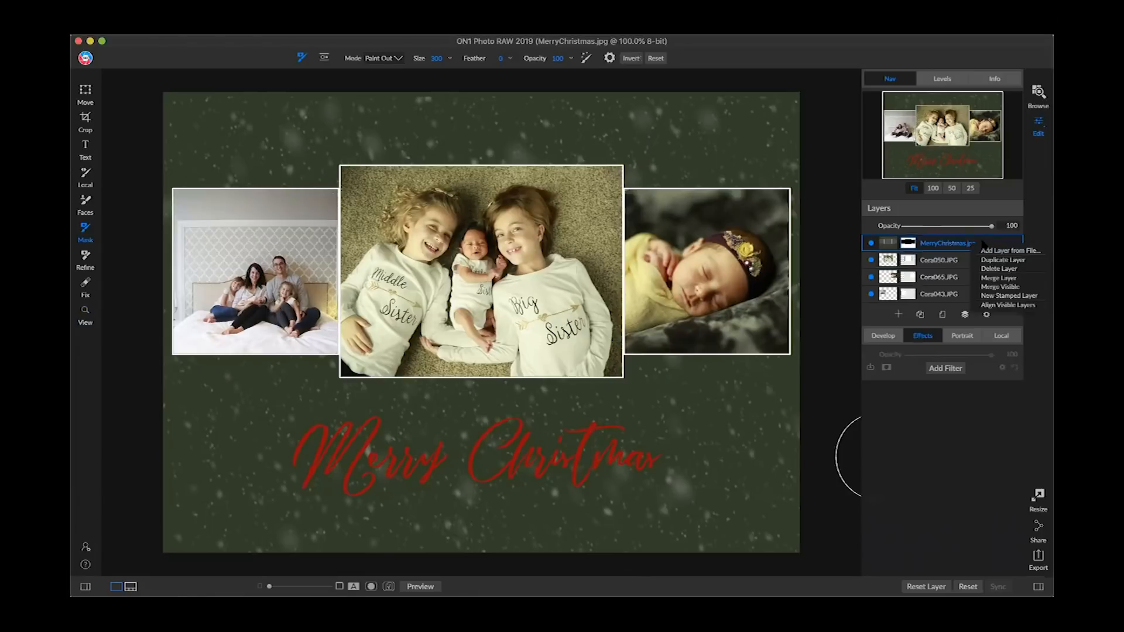
{"action": "left_click", "coordinate": [1008, 296]}
{"action": "left_click", "coordinate": [1040, 95]}
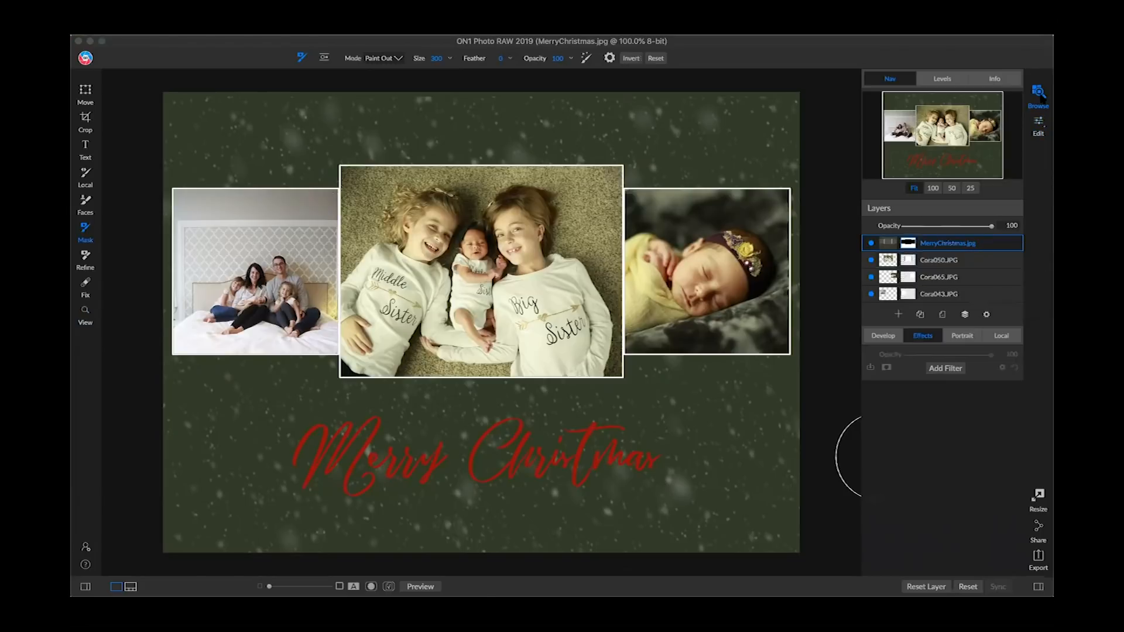
{"action": "left_click", "coordinate": [1039, 94]}
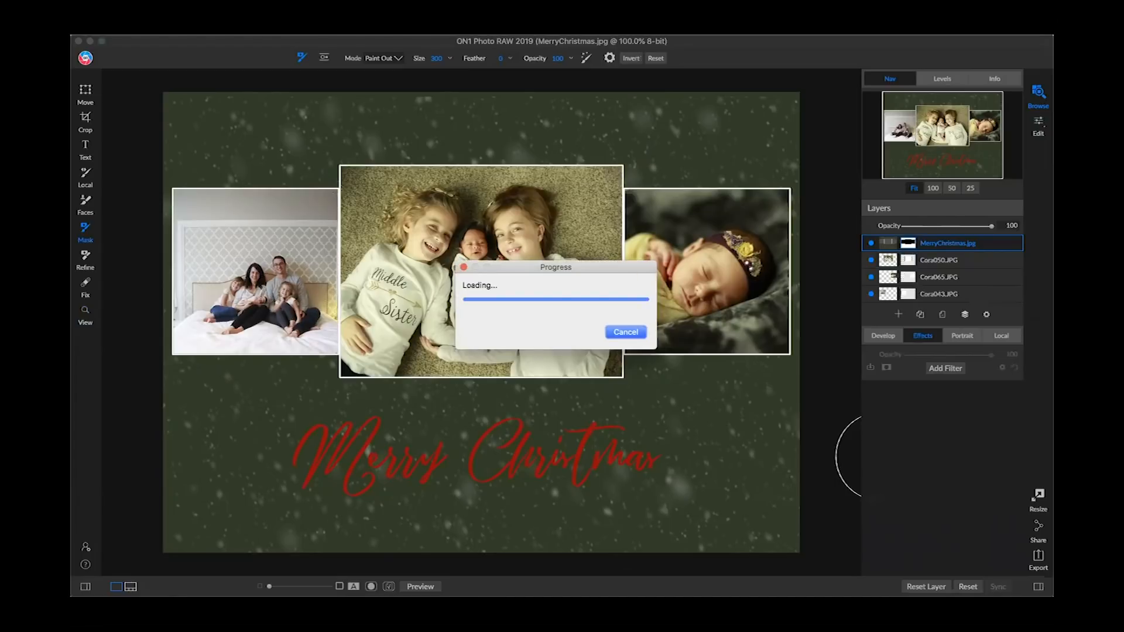
Step: Open the evergreen-and-berries background photo from the Holiday Webinar album for editing in a full-screen window
{"action": "left_click", "coordinate": [628, 330]}
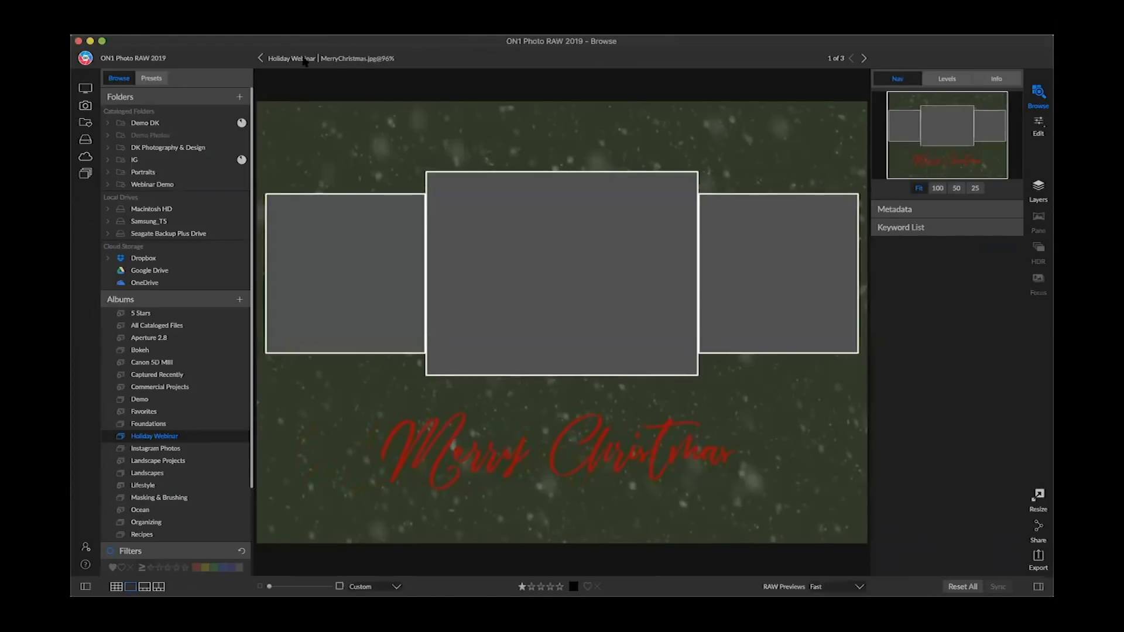
{"action": "left_click", "coordinate": [301, 58]}
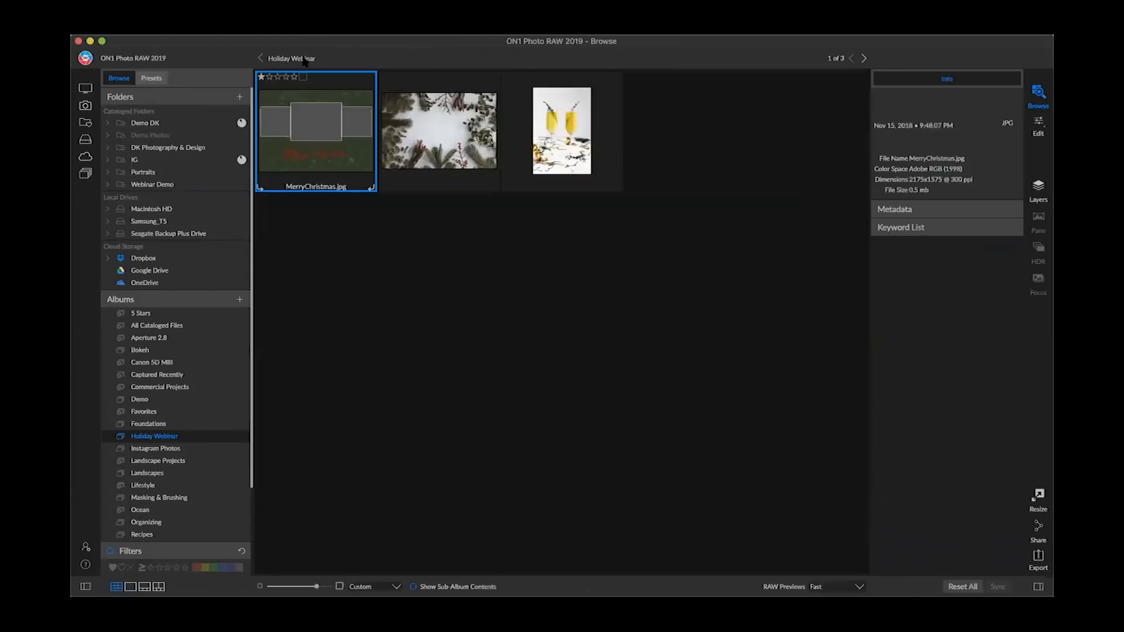
{"action": "left_click", "coordinate": [444, 125]}
{"action": "double_click", "coordinate": [446, 132]}
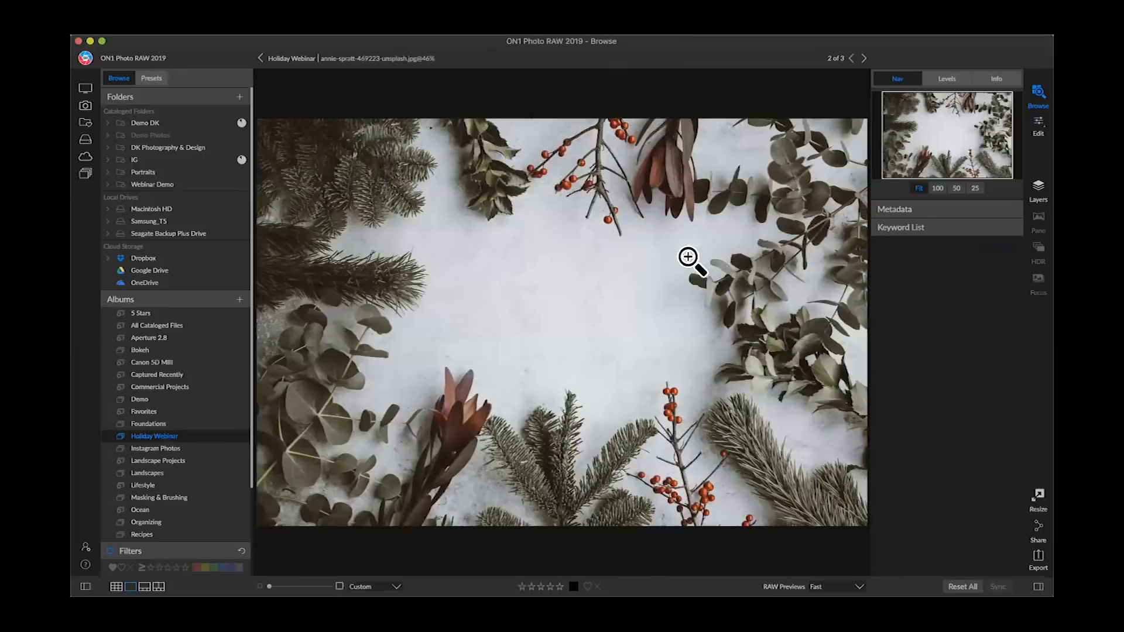
{"action": "left_click", "coordinate": [1039, 124]}
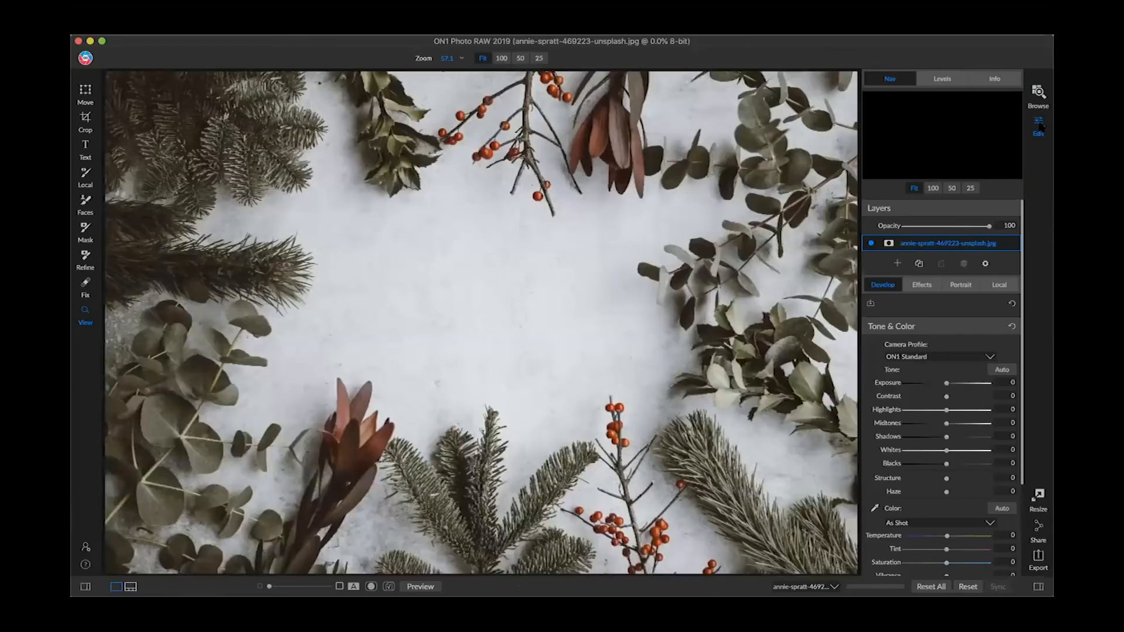
{"action": "left_click", "coordinate": [103, 42]}
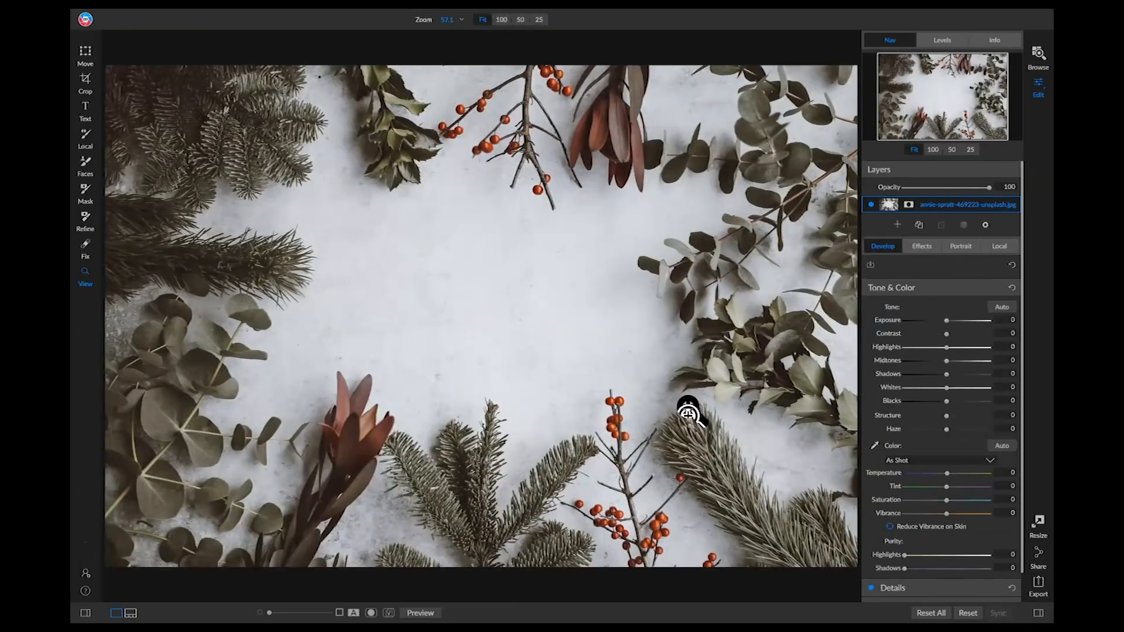
Step: Add Cora065.JPG from the Christmas Party folder as a layer above the foliage background
{"action": "left_click", "coordinate": [897, 225]}
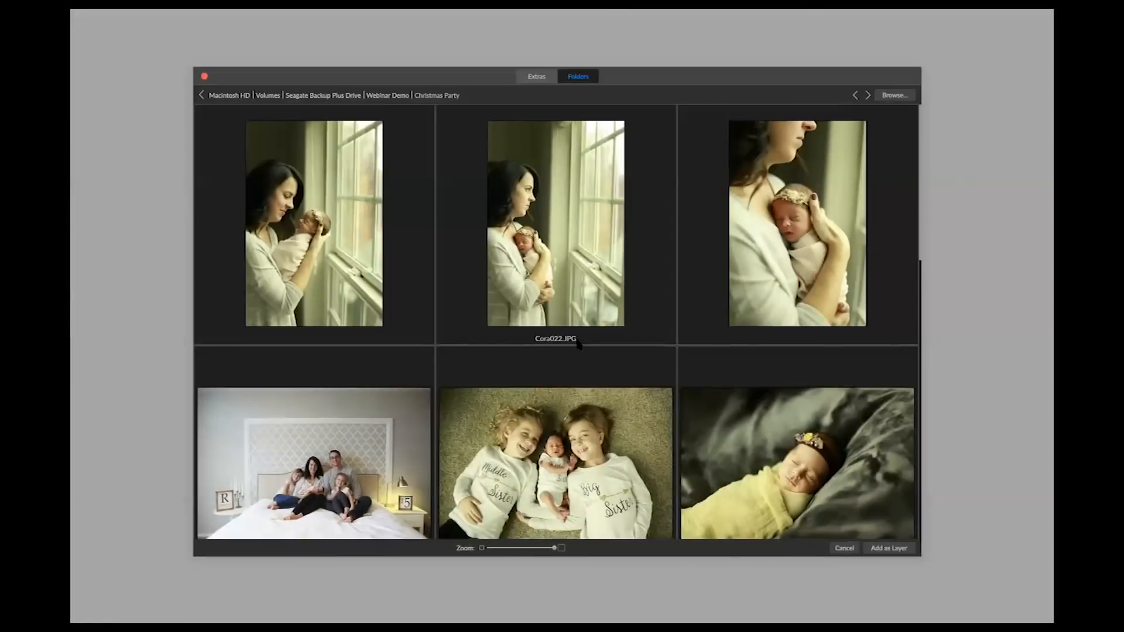
{"action": "scroll", "coordinate": [579, 345], "scroll_direction": "down", "scroll_amount": 3}
{"action": "scroll", "coordinate": [578, 345], "scroll_direction": "down", "scroll_amount": 3}
{"action": "left_click", "coordinate": [317, 351]}
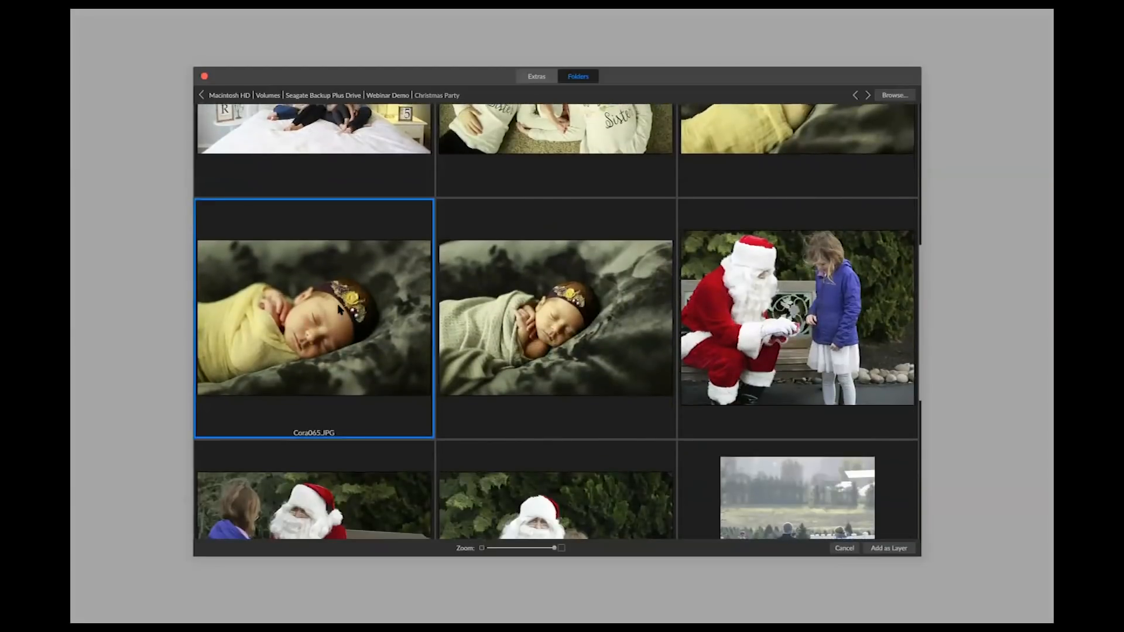
{"action": "double_click", "coordinate": [378, 321]}
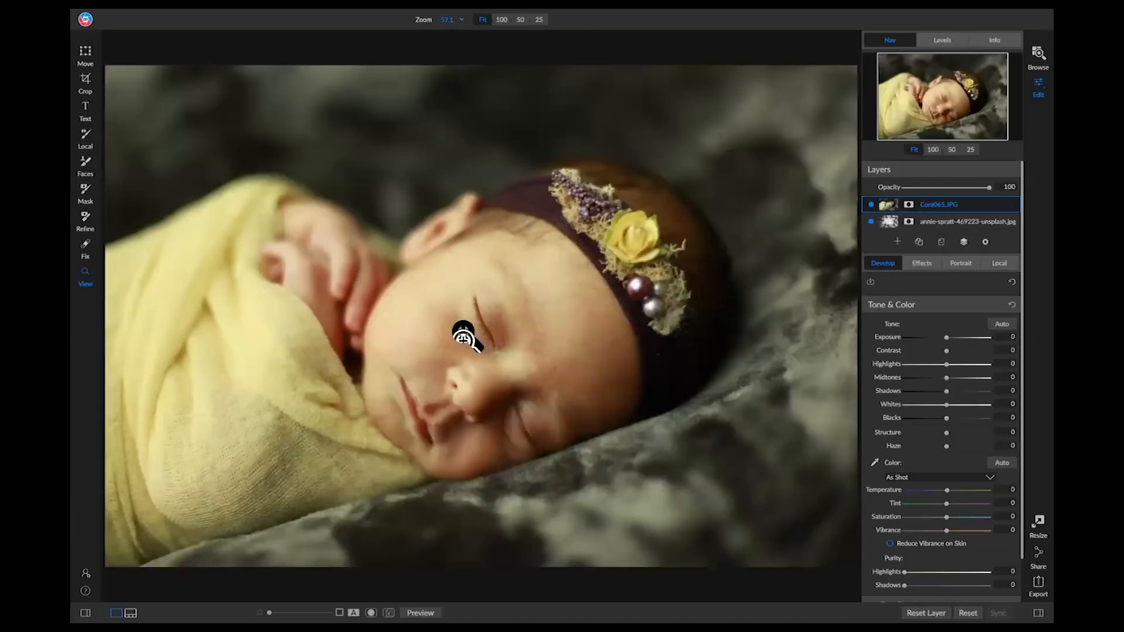
Step: Lower the Cora065.JPG layer's opacity to 56 and roughly scale and reposition the baby over the foliage background
{"action": "left_click_drag", "start_coordinate": [990, 188], "coordinate": [952, 188]}
{"action": "scroll", "coordinate": [952, 189], "scroll_direction": "down", "scroll_amount": 1}
{"action": "key", "text": "v"}
{"action": "left_click_drag", "start_coordinate": [515, 250], "coordinate": [606, 253]}
{"action": "left_click_drag", "start_coordinate": [202, 70], "coordinate": [319, 160]}
{"action": "left_click_drag", "start_coordinate": [238, 111], "coordinate": [321, 177]}
{"action": "left_click_drag", "start_coordinate": [486, 245], "coordinate": [511, 242]}
{"action": "left_click_drag", "start_coordinate": [206, 122], "coordinate": [270, 154]}
{"action": "left_click_drag", "start_coordinate": [126, 58], "coordinate": [162, 91]}
{"action": "left_click_drag", "start_coordinate": [521, 277], "coordinate": [484, 259]}
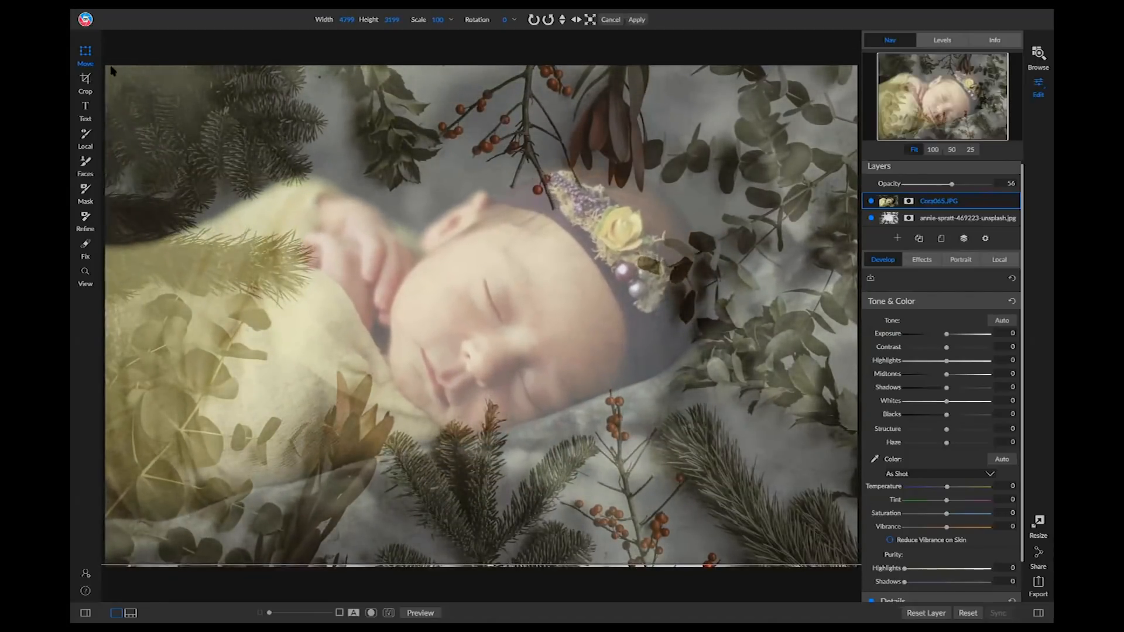
Step: Fit the Cora065.JPG layer over the canvas at about 4624 by 3083, apply the transform, and restore its opacity to 100
{"action": "left_click_drag", "start_coordinate": [135, 101], "coordinate": [195, 136]}
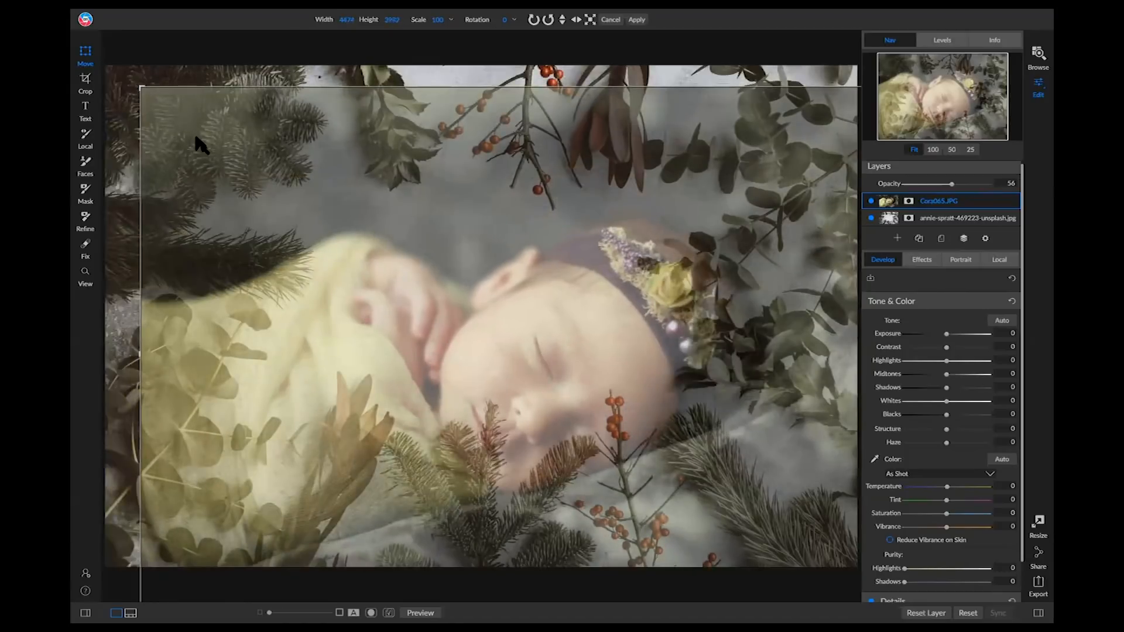
{"action": "left_click_drag", "start_coordinate": [473, 254], "coordinate": [371, 180]}
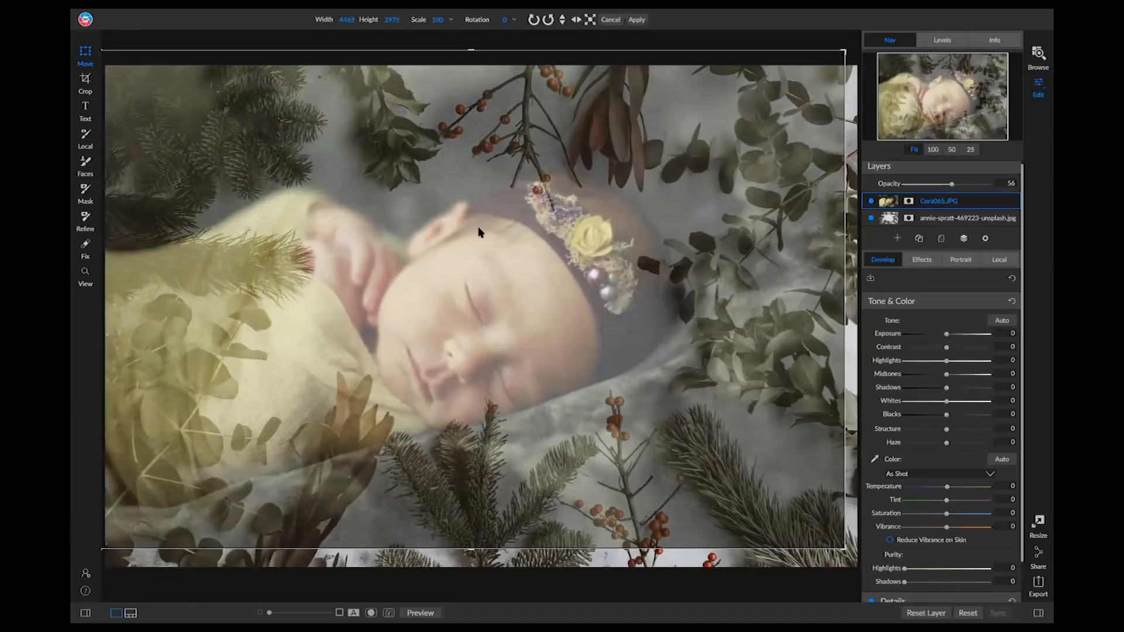
{"action": "left_click_drag", "start_coordinate": [847, 552], "coordinate": [875, 571]}
{"action": "scroll", "coordinate": [875, 571], "scroll_direction": "down", "scroll_amount": 1}
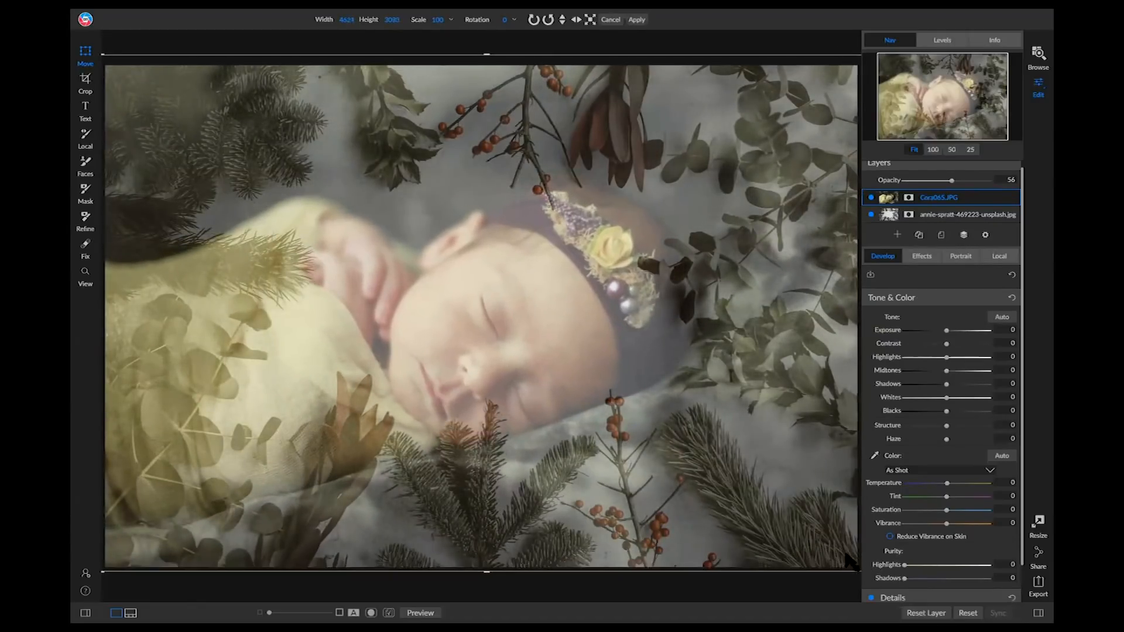
{"action": "left_click_drag", "start_coordinate": [701, 441], "coordinate": [716, 437]}
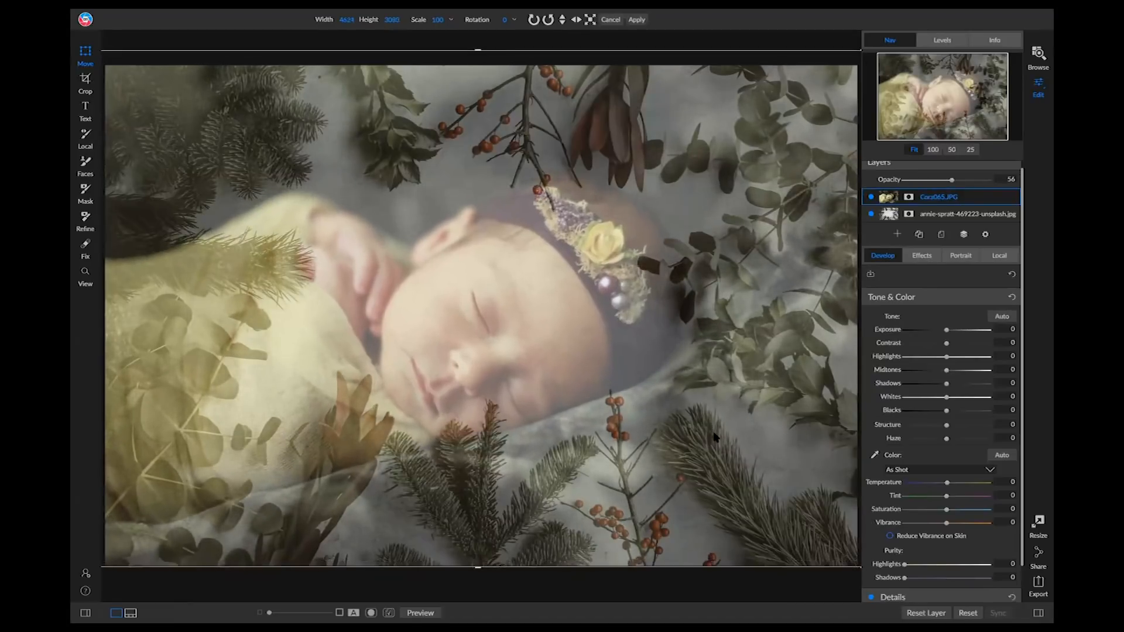
{"action": "key", "text": "Return"}
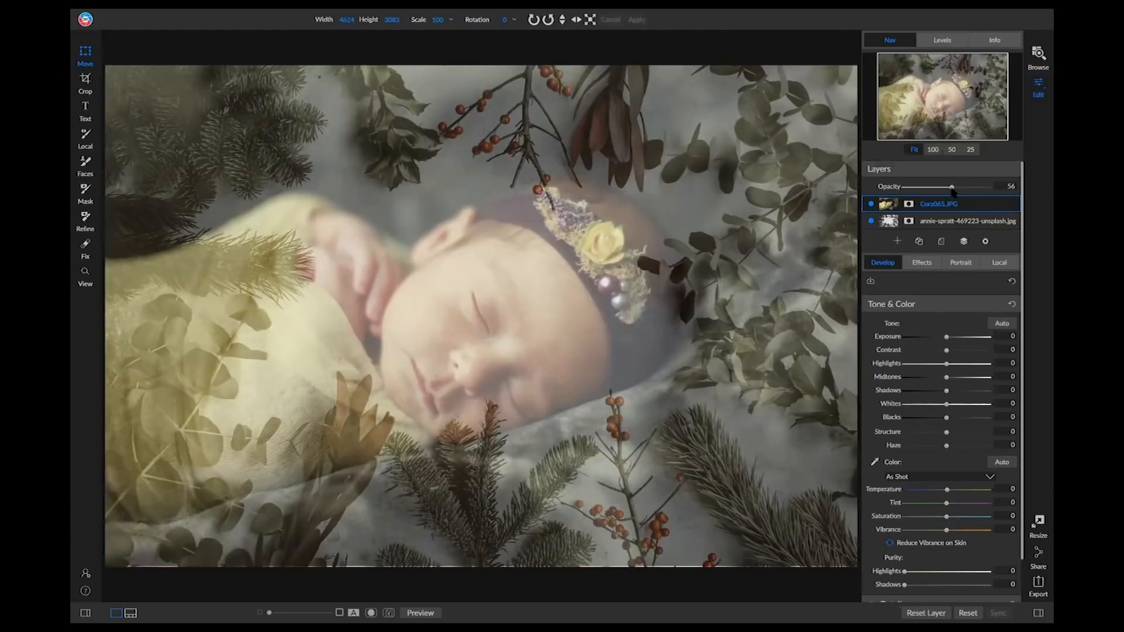
{"action": "left_click_drag", "start_coordinate": [954, 188], "coordinate": [1019, 201]}
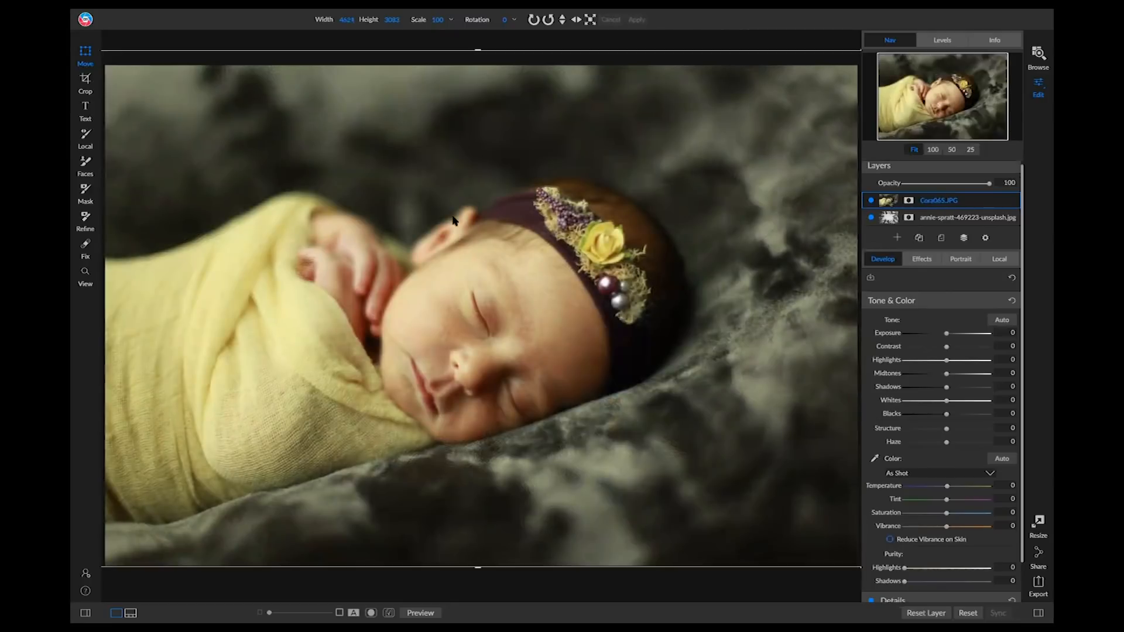
Step: Set the masking brush to Paint Out with feather 100, opacity about 11 and size 1200
{"action": "key", "text": "b"}
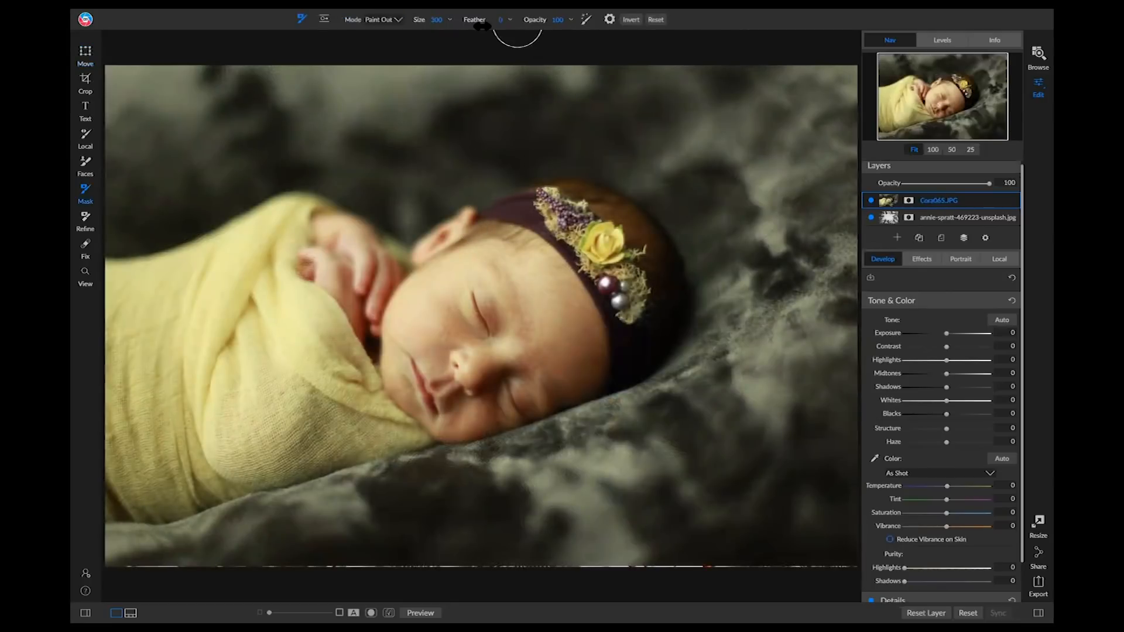
{"action": "left_click_drag", "start_coordinate": [545, 27], "coordinate": [625, 35]}
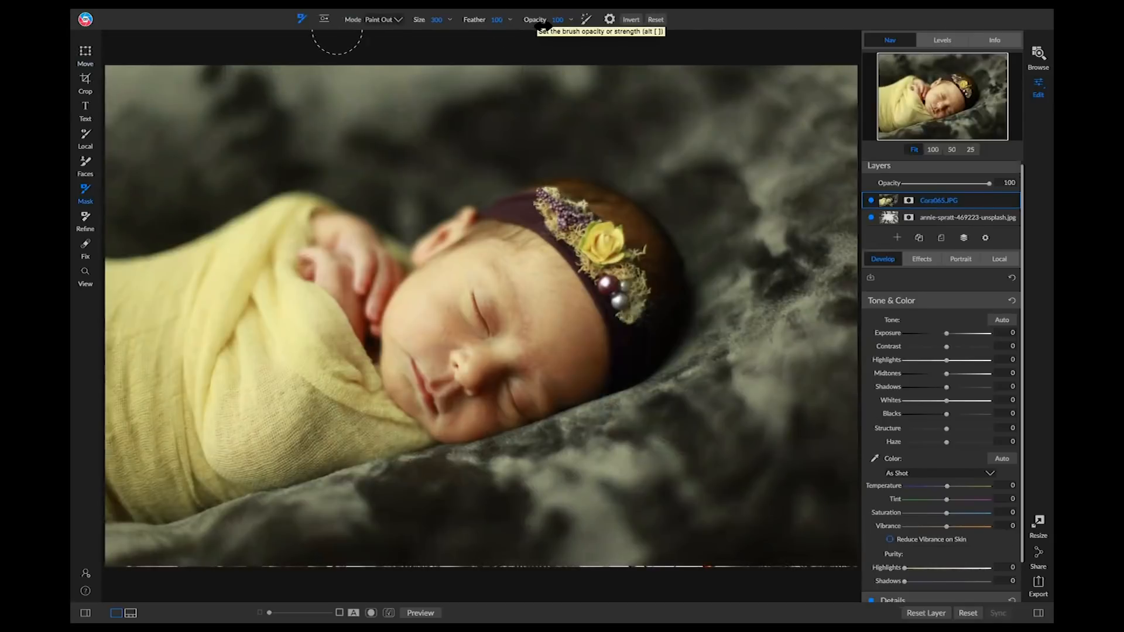
{"action": "left_click_drag", "start_coordinate": [544, 26], "coordinate": [465, 24]}
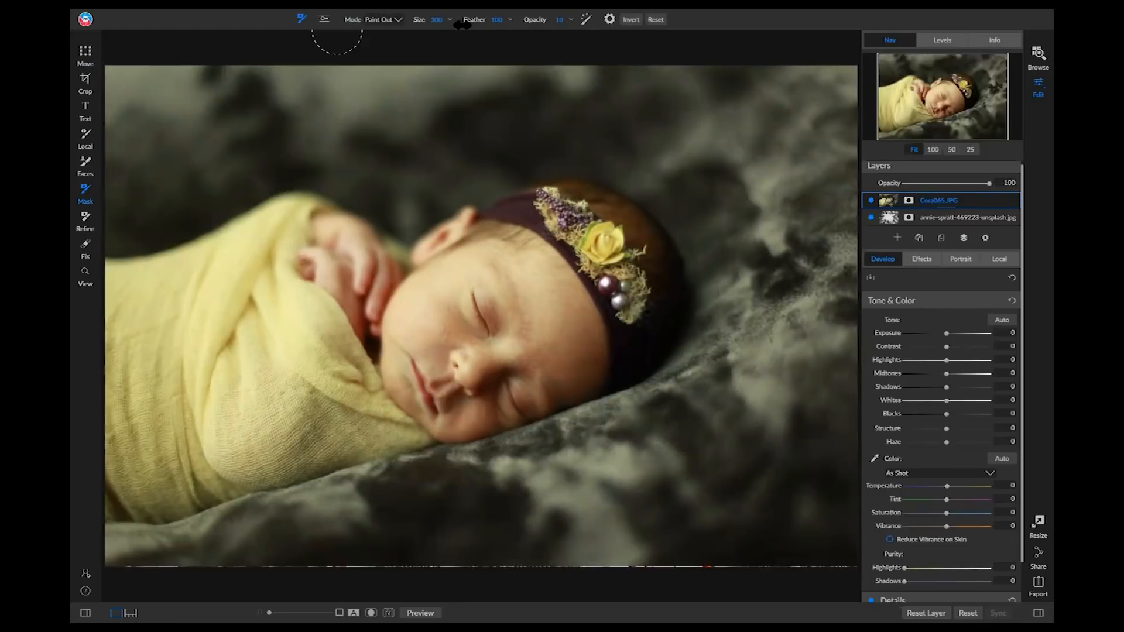
{"action": "key", "text": "bracketright"}
{"action": "key", "text": "bracketright"}
{"action": "key", "text": "bracketright"}
{"action": "key", "text": "bracketright"}
{"action": "key", "text": "bracketright"}
{"action": "key", "text": "bracketright"}
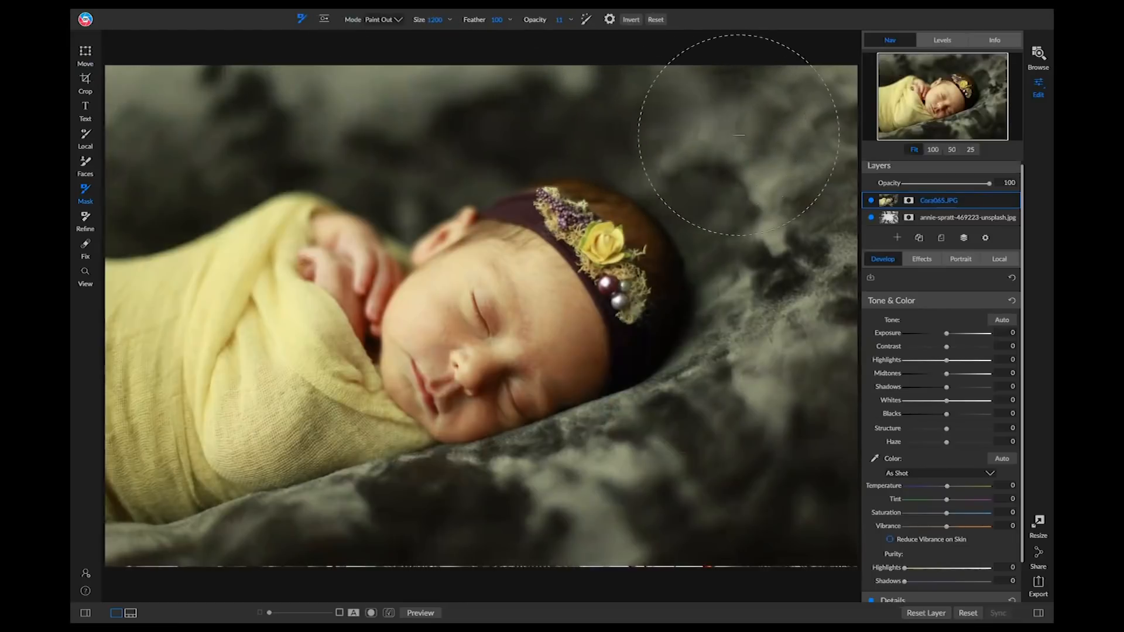
Step: Paint out the blanket and backdrop around the baby on the Cora065.JPG mask to blend in the foliage
{"action": "mouse_move", "coordinate": [795, 324]}
{"action": "left_mouse_down"}
{"action": "mouse_move", "coordinate": [718, 484]}
{"action": "mouse_move", "coordinate": [617, 498]}
{"action": "mouse_move", "coordinate": [838, 504]}
{"action": "mouse_move", "coordinate": [364, 530]}
{"action": "mouse_move", "coordinate": [205, 463]}
{"action": "mouse_move", "coordinate": [156, 143]}
{"action": "mouse_move", "coordinate": [501, 18]}
{"action": "mouse_move", "coordinate": [661, 77]}
{"action": "mouse_move", "coordinate": [275, 75]}
{"action": "left_mouse_up"}
{"action": "mouse_move", "coordinate": [181, 532]}
{"action": "left_mouse_down"}
{"action": "mouse_move", "coordinate": [516, 537]}
{"action": "mouse_move", "coordinate": [661, 513]}
{"action": "left_mouse_up"}
{"action": "mouse_move", "coordinate": [761, 388]}
{"action": "left_mouse_down"}
{"action": "mouse_move", "coordinate": [781, 279]}
{"action": "mouse_move", "coordinate": [755, 193]}
{"action": "mouse_move", "coordinate": [771, 147]}
{"action": "mouse_move", "coordinate": [818, 264]}
{"action": "mouse_move", "coordinate": [835, 402]}
{"action": "mouse_move", "coordinate": [766, 516]}
{"action": "mouse_move", "coordinate": [705, 547]}
{"action": "mouse_move", "coordinate": [547, 570]}
{"action": "mouse_move", "coordinate": [294, 553]}
{"action": "mouse_move", "coordinate": [207, 524]}
{"action": "mouse_move", "coordinate": [171, 369]}
{"action": "mouse_move", "coordinate": [218, 211]}
{"action": "mouse_move", "coordinate": [297, 129]}
{"action": "mouse_move", "coordinate": [114, 116]}
{"action": "mouse_move", "coordinate": [208, 78]}
{"action": "mouse_move", "coordinate": [469, 63]}
{"action": "mouse_move", "coordinate": [354, 89]}
{"action": "mouse_move", "coordinate": [234, 215]}
{"action": "mouse_move", "coordinate": [204, 320]}
{"action": "mouse_move", "coordinate": [243, 481]}
{"action": "mouse_move", "coordinate": [372, 500]}
{"action": "mouse_move", "coordinate": [656, 495]}
{"action": "mouse_move", "coordinate": [775, 453]}
{"action": "mouse_move", "coordinate": [816, 346]}
{"action": "mouse_move", "coordinate": [789, 297]}
{"action": "left_mouse_up"}
{"action": "mouse_move", "coordinate": [672, 97]}
{"action": "left_mouse_down"}
{"action": "mouse_move", "coordinate": [576, 80]}
{"action": "mouse_move", "coordinate": [176, 99]}
{"action": "mouse_move", "coordinate": [94, 152]}
{"action": "mouse_move", "coordinate": [110, 120]}
{"action": "mouse_move", "coordinate": [114, 293]}
{"action": "left_mouse_up"}
{"action": "mouse_move", "coordinate": [158, 375]}
{"action": "left_mouse_down"}
{"action": "mouse_move", "coordinate": [260, 508]}
{"action": "mouse_move", "coordinate": [242, 521]}
{"action": "mouse_move", "coordinate": [123, 286]}
{"action": "mouse_move", "coordinate": [150, 220]}
{"action": "mouse_move", "coordinate": [251, 140]}
{"action": "mouse_move", "coordinate": [175, 121]}
{"action": "mouse_move", "coordinate": [184, 112]}
{"action": "mouse_move", "coordinate": [330, 91]}
{"action": "mouse_move", "coordinate": [573, 89]}
{"action": "mouse_move", "coordinate": [677, 102]}
{"action": "mouse_move", "coordinate": [762, 197]}
{"action": "mouse_move", "coordinate": [792, 360]}
{"action": "mouse_move", "coordinate": [663, 615]}
{"action": "left_mouse_up"}
{"action": "mouse_move", "coordinate": [770, 526]}
{"action": "left_mouse_down"}
{"action": "mouse_move", "coordinate": [756, 429]}
{"action": "mouse_move", "coordinate": [485, 532]}
{"action": "mouse_move", "coordinate": [349, 527]}
{"action": "mouse_move", "coordinate": [279, 490]}
{"action": "mouse_move", "coordinate": [194, 346]}
{"action": "mouse_move", "coordinate": [208, 152]}
{"action": "mouse_move", "coordinate": [159, 215]}
{"action": "mouse_move", "coordinate": [175, 109]}
{"action": "mouse_move", "coordinate": [507, 71]}
{"action": "mouse_move", "coordinate": [730, 81]}
{"action": "mouse_move", "coordinate": [807, 136]}
{"action": "mouse_move", "coordinate": [829, 360]}
{"action": "mouse_move", "coordinate": [806, 507]}
{"action": "mouse_move", "coordinate": [619, 552]}
{"action": "mouse_move", "coordinate": [331, 540]}
{"action": "mouse_move", "coordinate": [209, 423]}
{"action": "mouse_move", "coordinate": [204, 358]}
{"action": "mouse_move", "coordinate": [238, 478]}
{"action": "mouse_move", "coordinate": [189, 323]}
{"action": "mouse_move", "coordinate": [174, 311]}
{"action": "mouse_move", "coordinate": [209, 365]}
{"action": "mouse_move", "coordinate": [222, 417]}
{"action": "mouse_move", "coordinate": [278, 479]}
{"action": "left_mouse_up"}
{"action": "left_click_drag", "start_coordinate": [339, 505], "coordinate": [364, 516]}
{"action": "mouse_move", "coordinate": [630, 540]}
{"action": "left_mouse_down"}
{"action": "mouse_move", "coordinate": [785, 468]}
{"action": "mouse_move", "coordinate": [819, 123]}
{"action": "mouse_move", "coordinate": [361, 39]}
{"action": "left_mouse_up"}
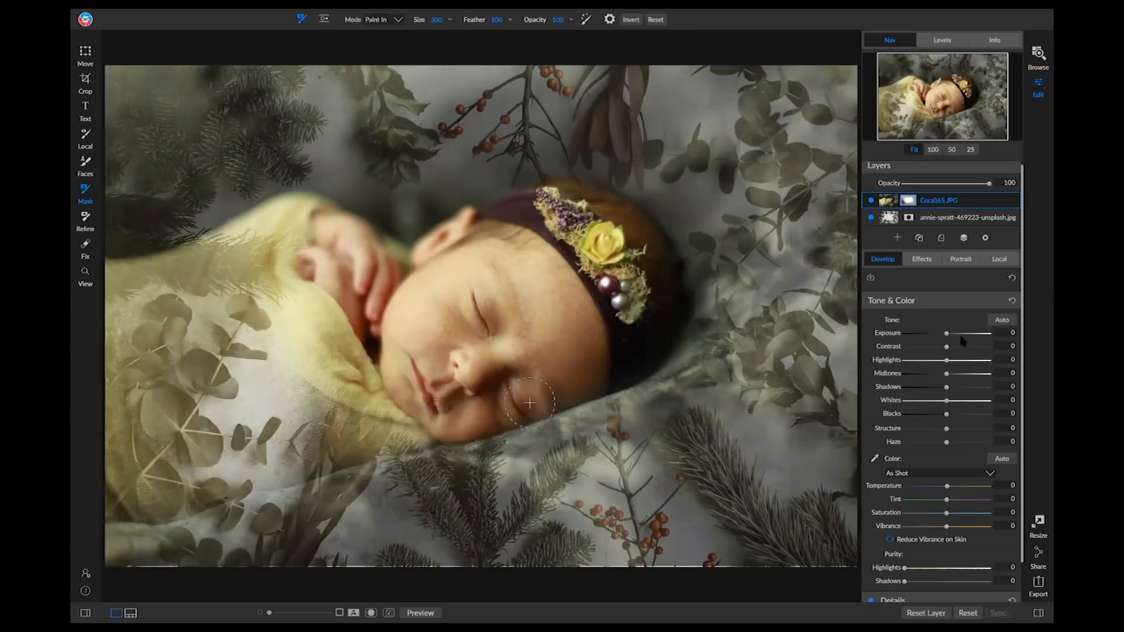
Step: Create a new stamped layer above the masked Cora065.JPG layer
{"action": "left_click", "coordinate": [996, 373]}
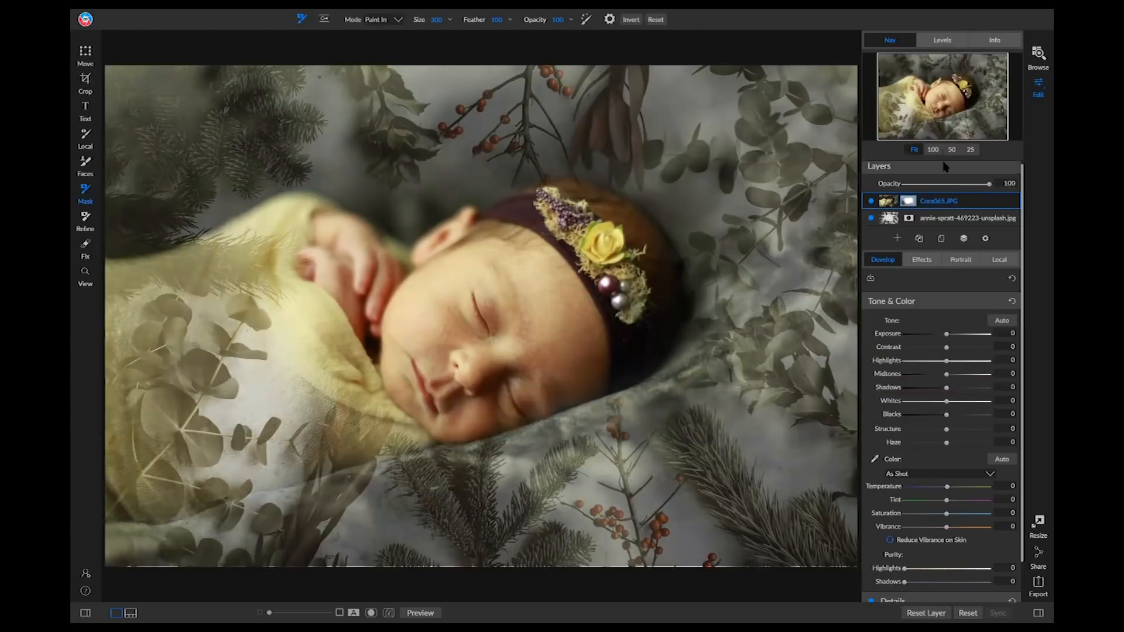
{"action": "right_click", "coordinate": [969, 203]}
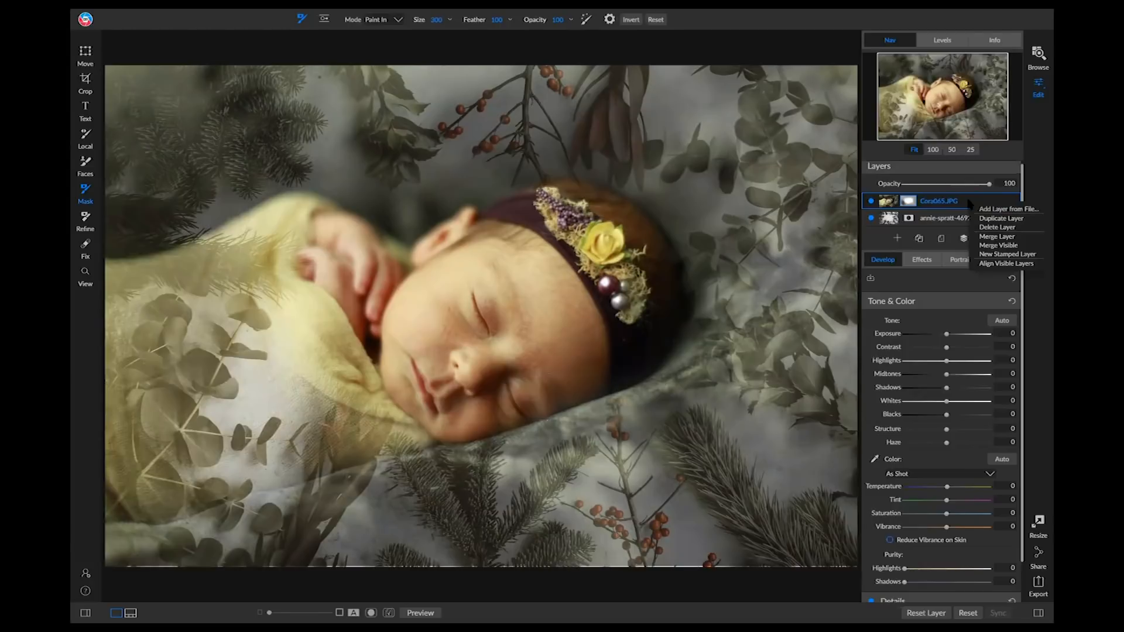
{"action": "left_click", "coordinate": [1007, 262]}
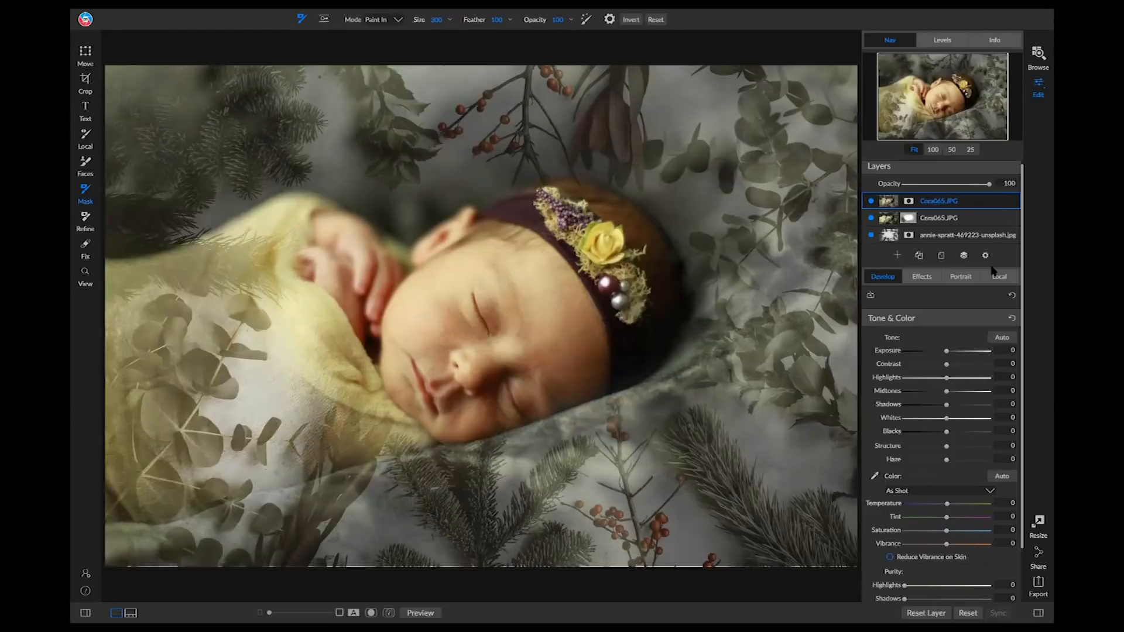
Step: Add a Textures filter to the stamped layer and set its category to Bokeh under My Textures
{"action": "left_click", "coordinate": [922, 277]}
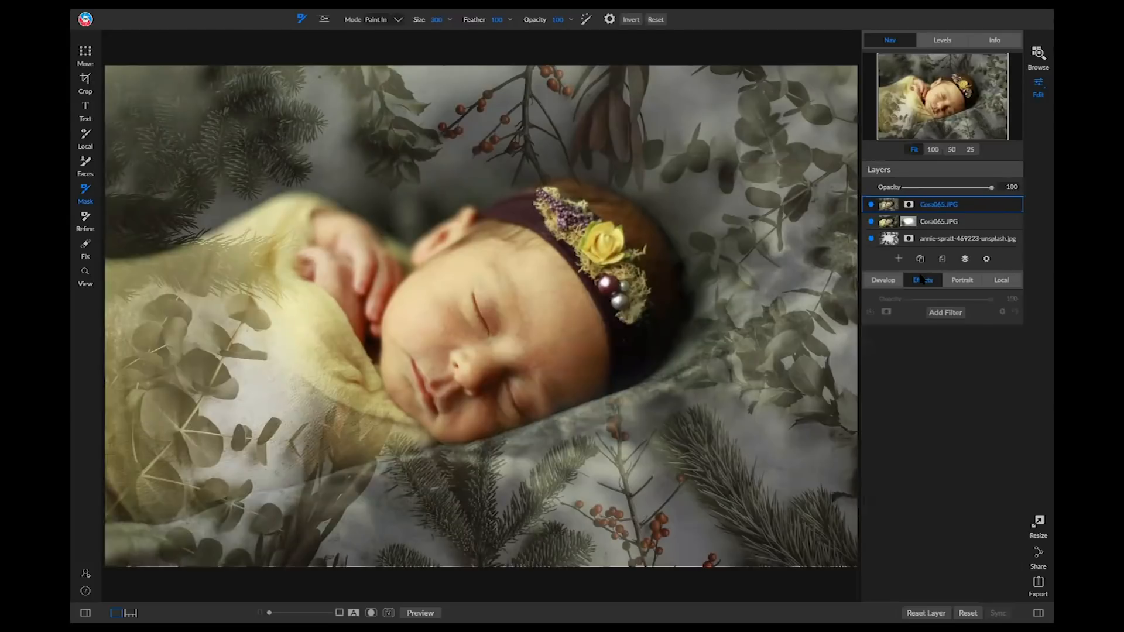
{"action": "left_click", "coordinate": [946, 313]}
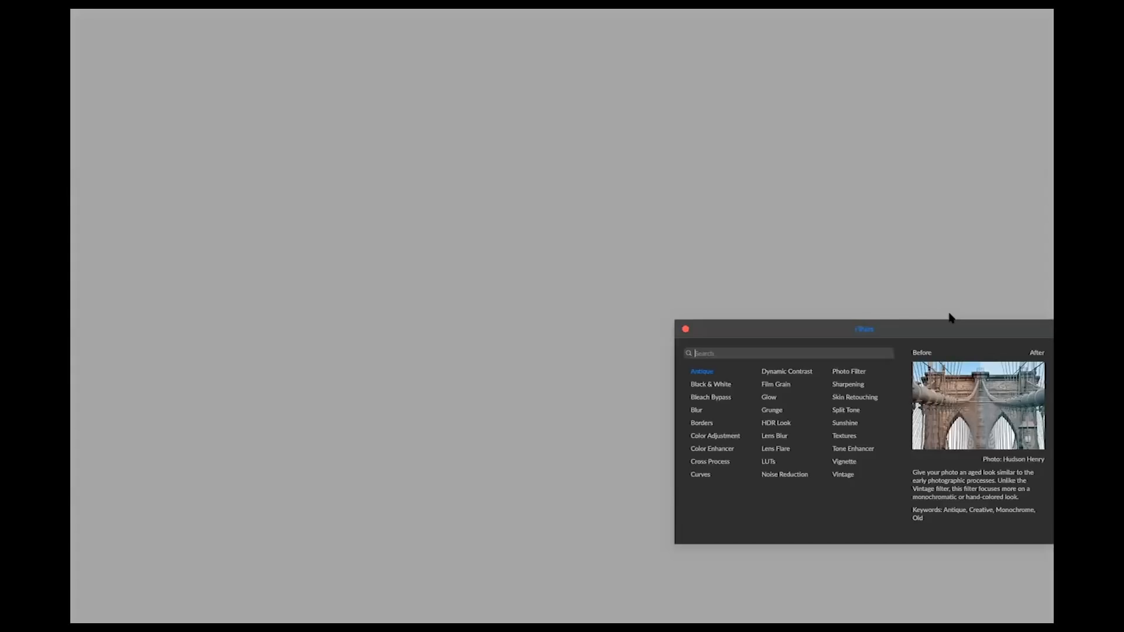
{"action": "double_click", "coordinate": [852, 439]}
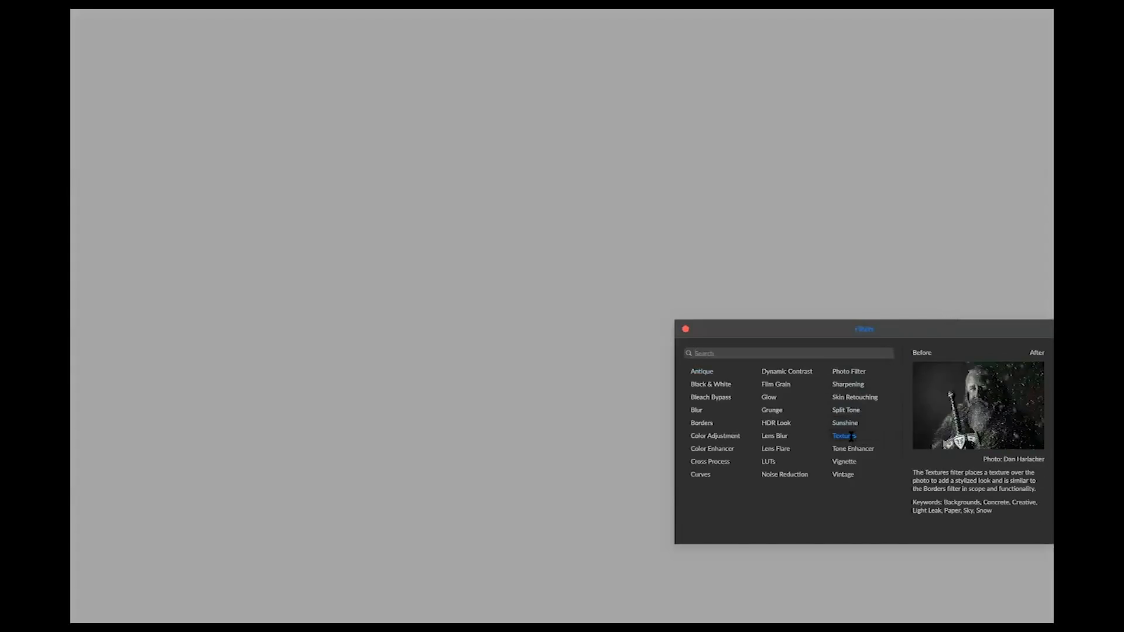
{"action": "left_click", "coordinate": [966, 412]}
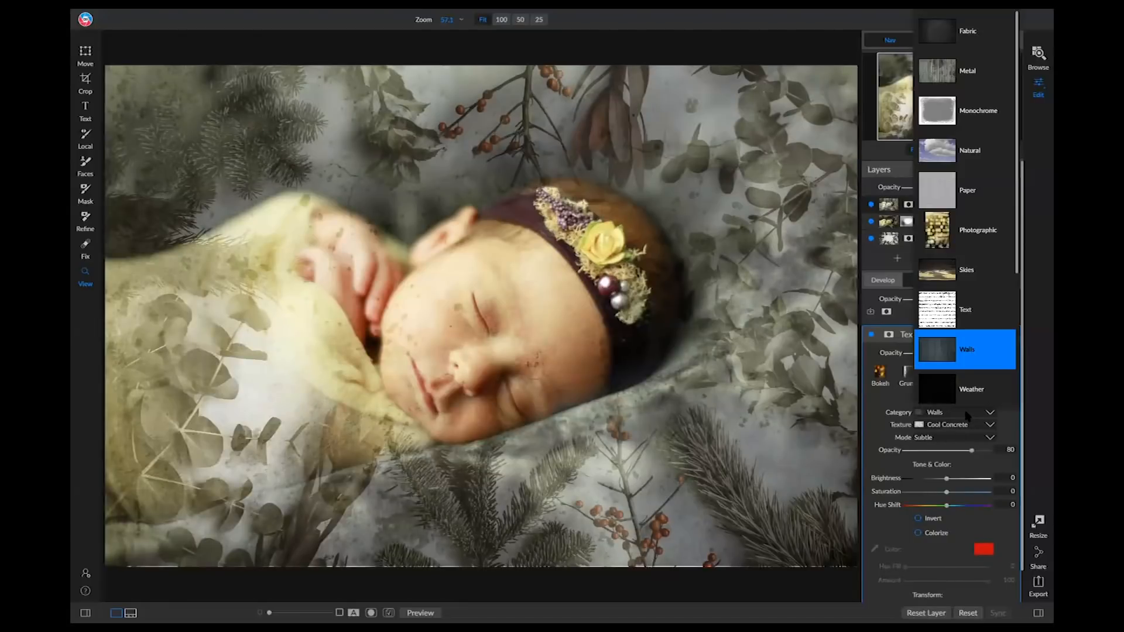
{"action": "scroll", "coordinate": [966, 258], "scroll_direction": "down", "scroll_amount": 3}
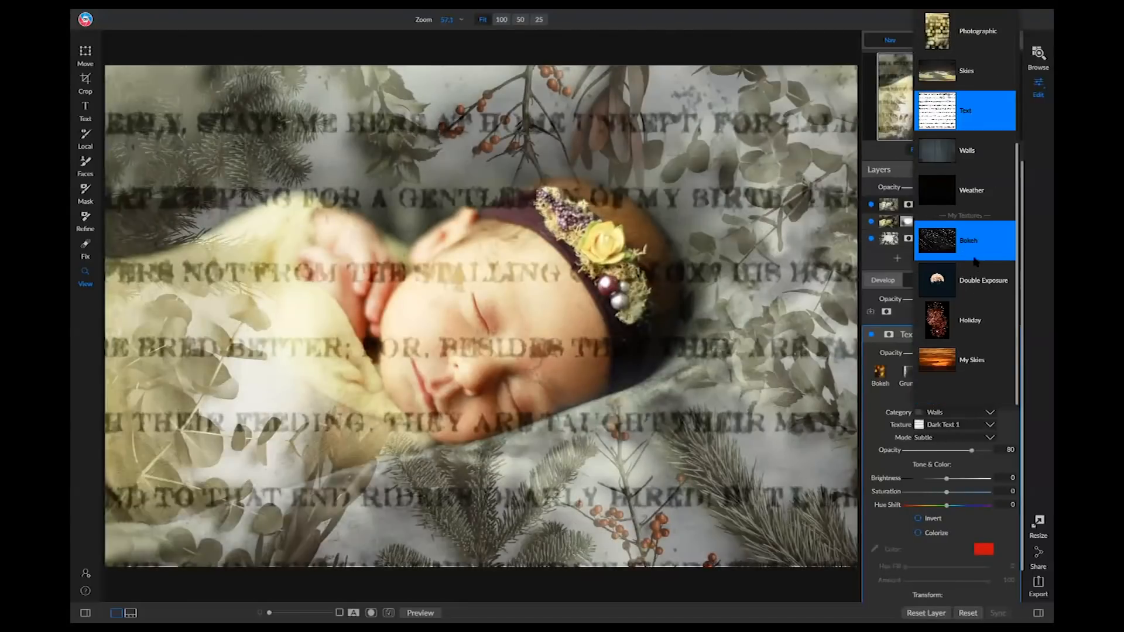
{"action": "left_click", "coordinate": [974, 246]}
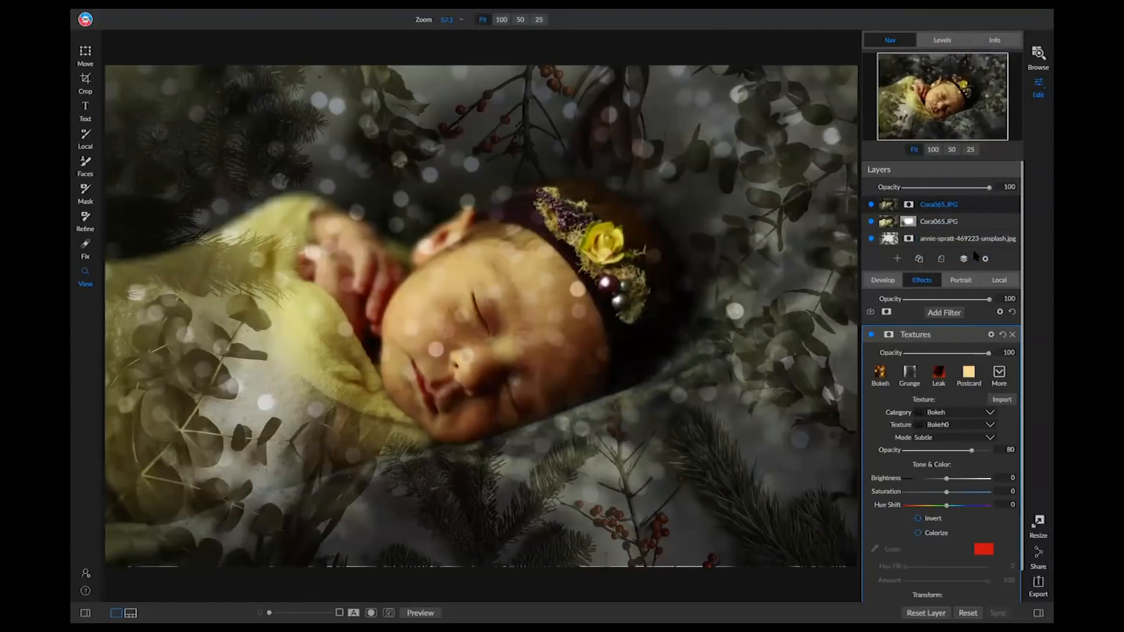
Step: Choose the Bokeh15 texture for the Textures filter
{"action": "left_click", "coordinate": [969, 426]}
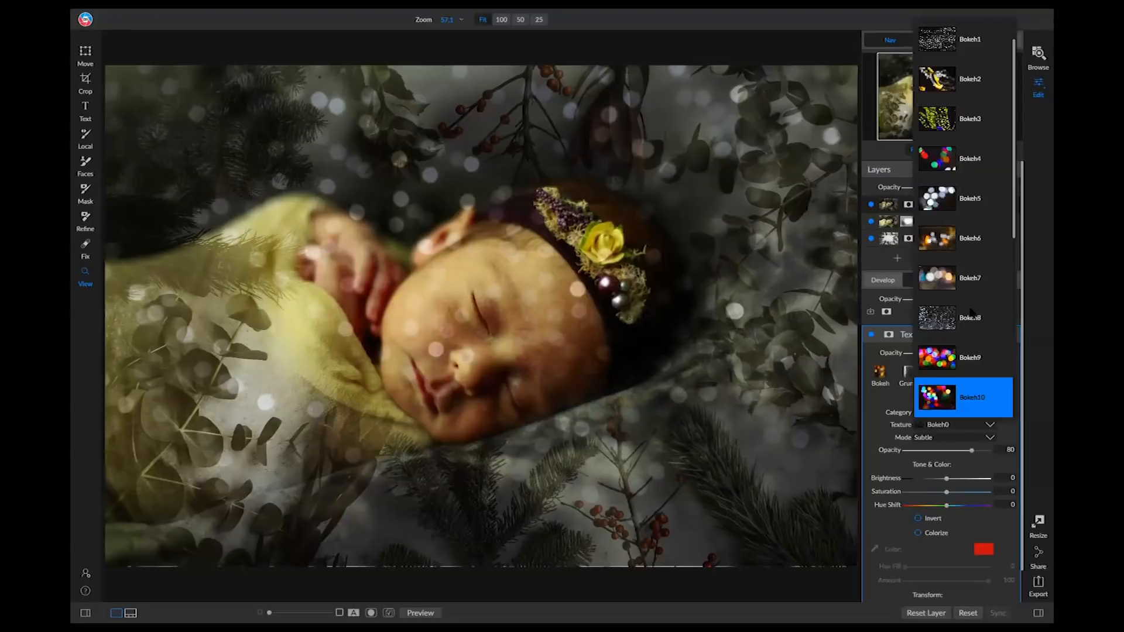
{"action": "scroll", "coordinate": [960, 315], "scroll_direction": "down", "scroll_amount": 3}
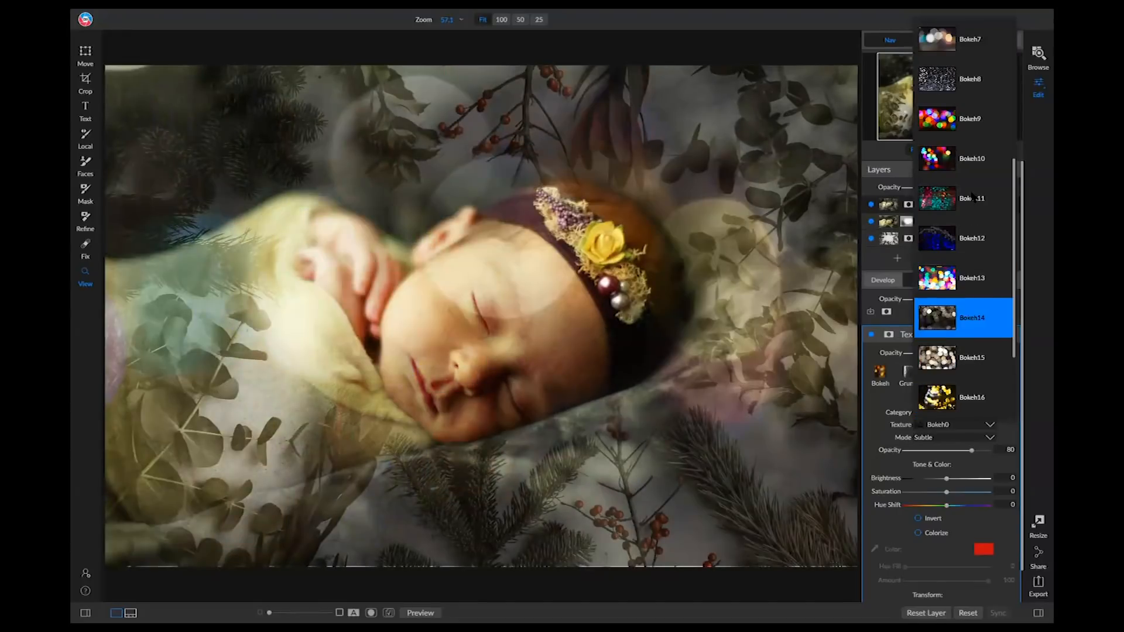
{"action": "scroll", "coordinate": [972, 197], "scroll_direction": "down", "scroll_amount": 2}
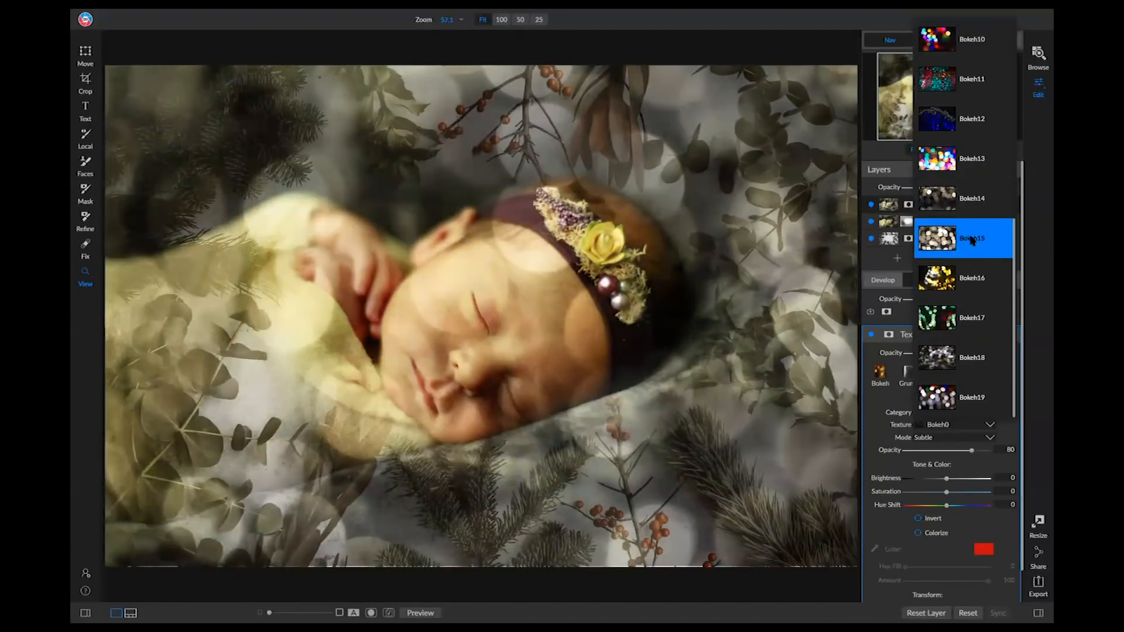
{"action": "left_click", "coordinate": [972, 240]}
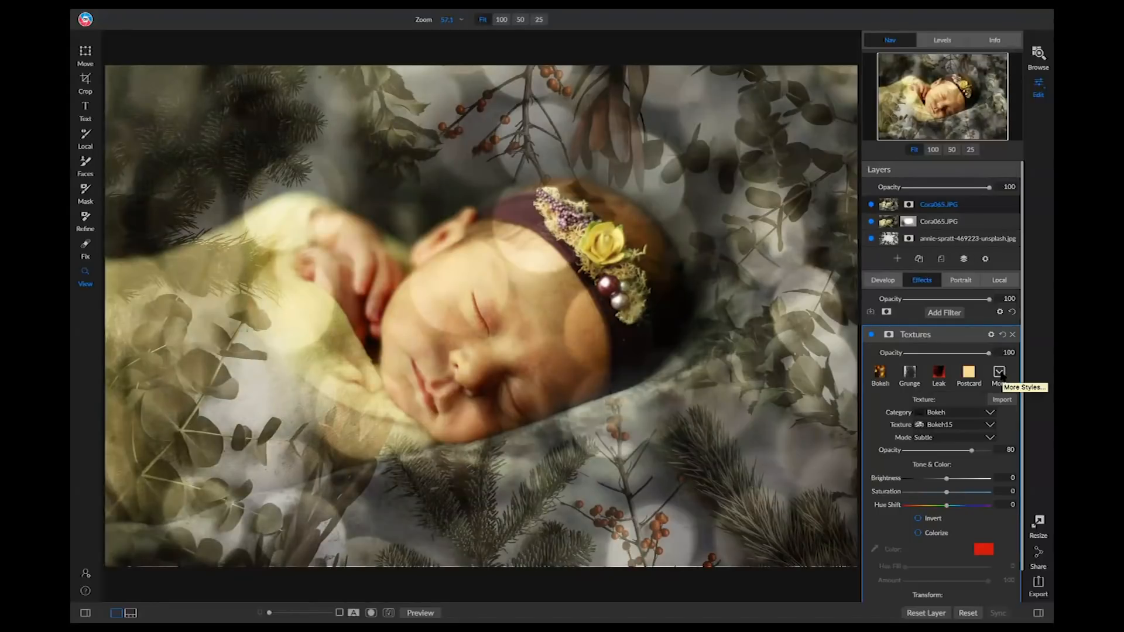
Step: Try the Pin Light blending mode on the bokeh Textures filter and compare the photo with the filter off and on
{"action": "mouse_move", "coordinate": [989, 353]}
{"action": "left_mouse_down"}
{"action": "mouse_move", "coordinate": [946, 354]}
{"action": "mouse_move", "coordinate": [989, 354]}
{"action": "left_mouse_up"}
{"action": "left_click", "coordinate": [991, 335]}
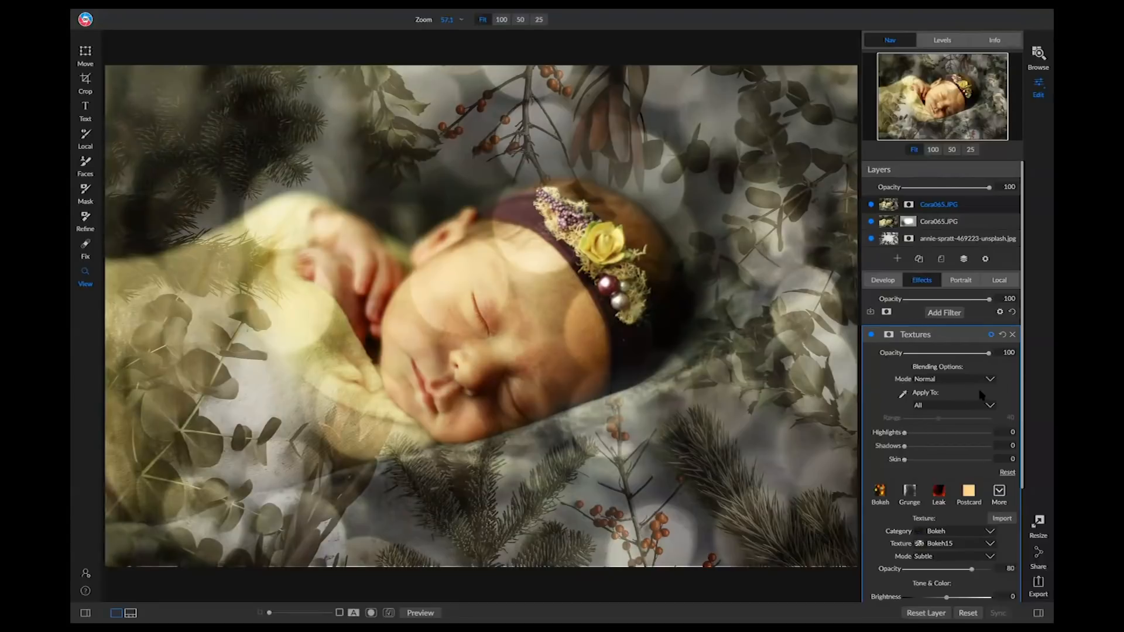
{"action": "left_click", "coordinate": [989, 379]}
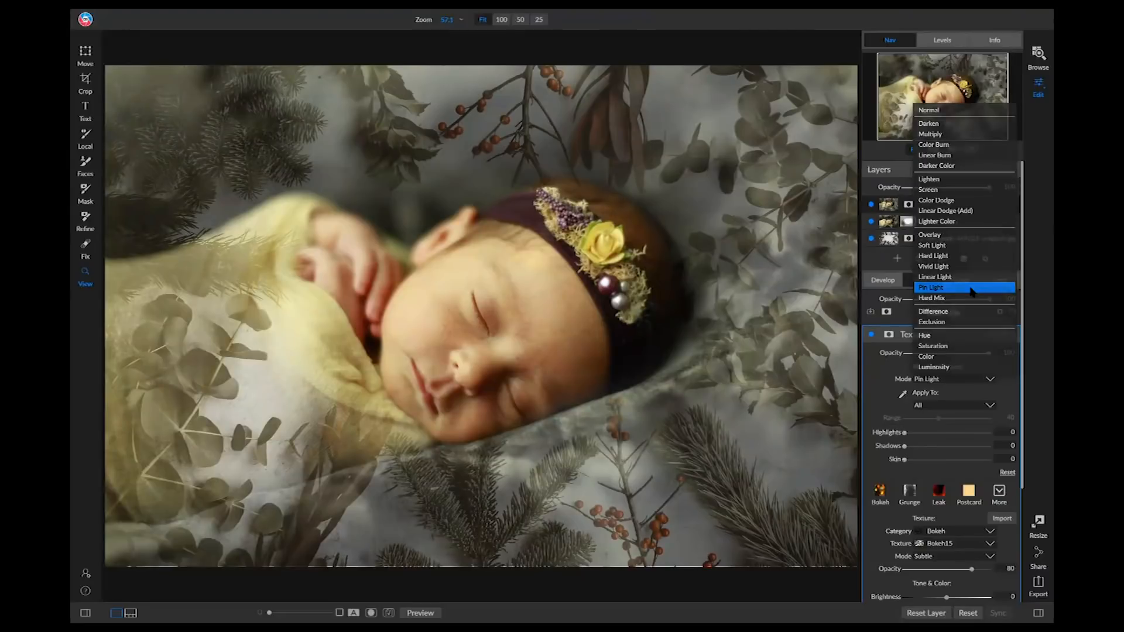
{"action": "left_click", "coordinate": [971, 289]}
{"action": "left_click", "coordinate": [872, 334]}
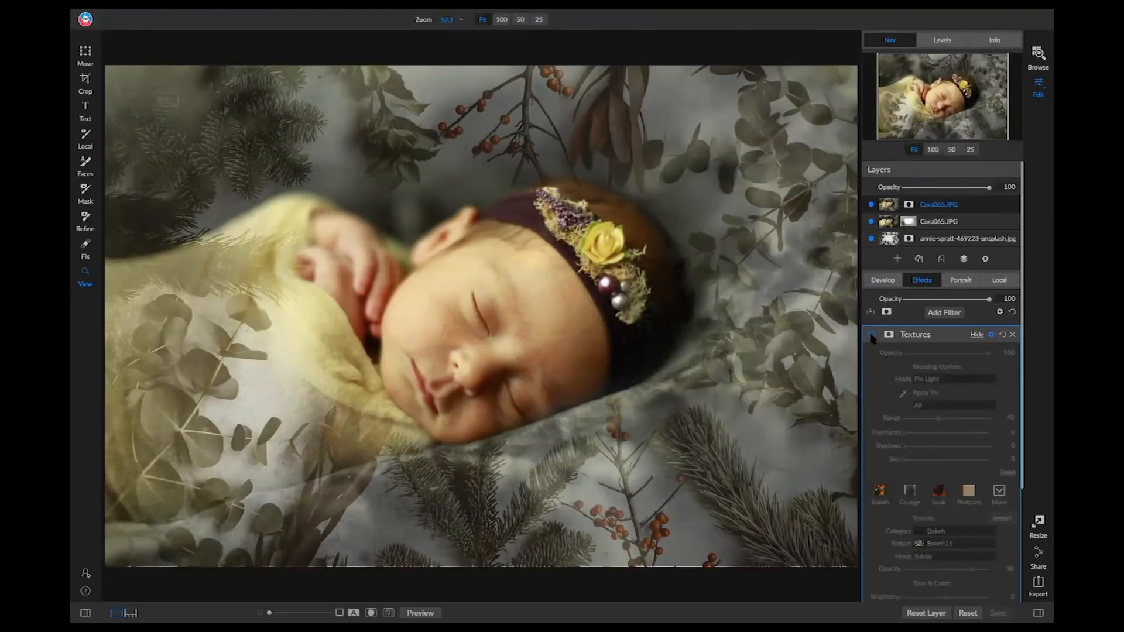
{"action": "left_click", "coordinate": [871, 336]}
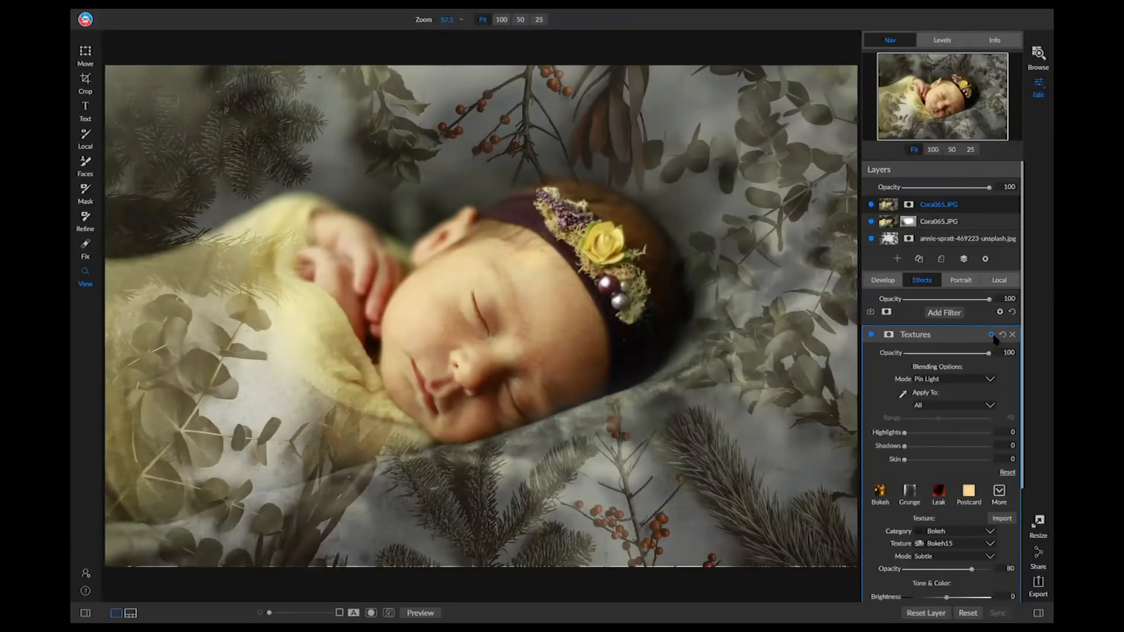
Step: Try the Lighten blending mode on the bokeh Textures filter with its opacity at 83
{"action": "left_click", "coordinate": [992, 335]}
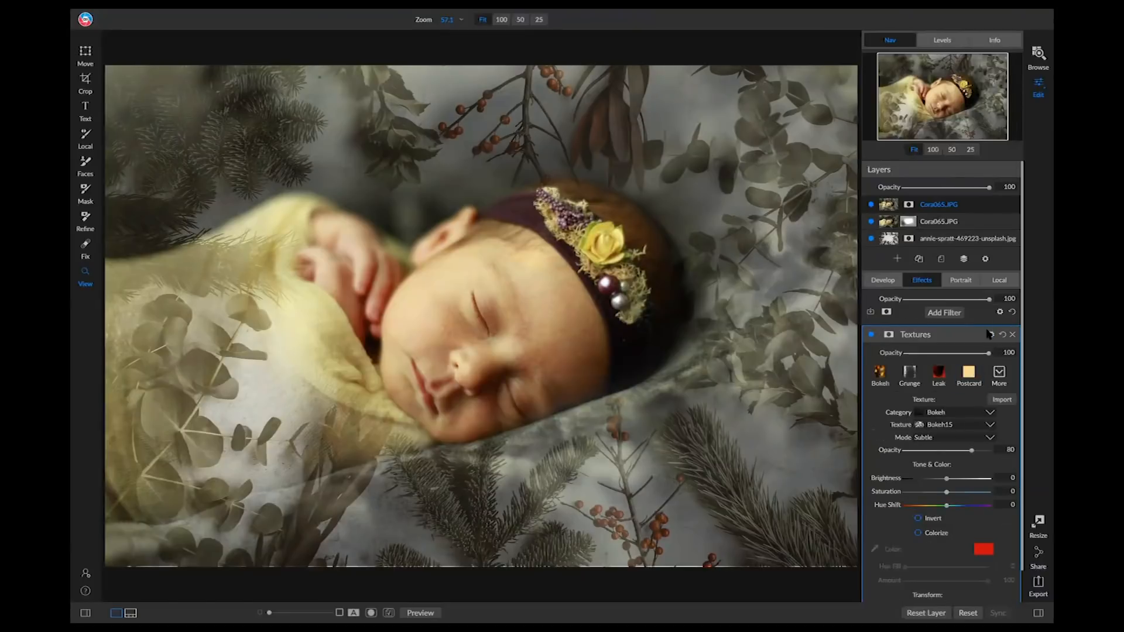
{"action": "left_click", "coordinate": [992, 335]}
{"action": "left_click", "coordinate": [963, 379]}
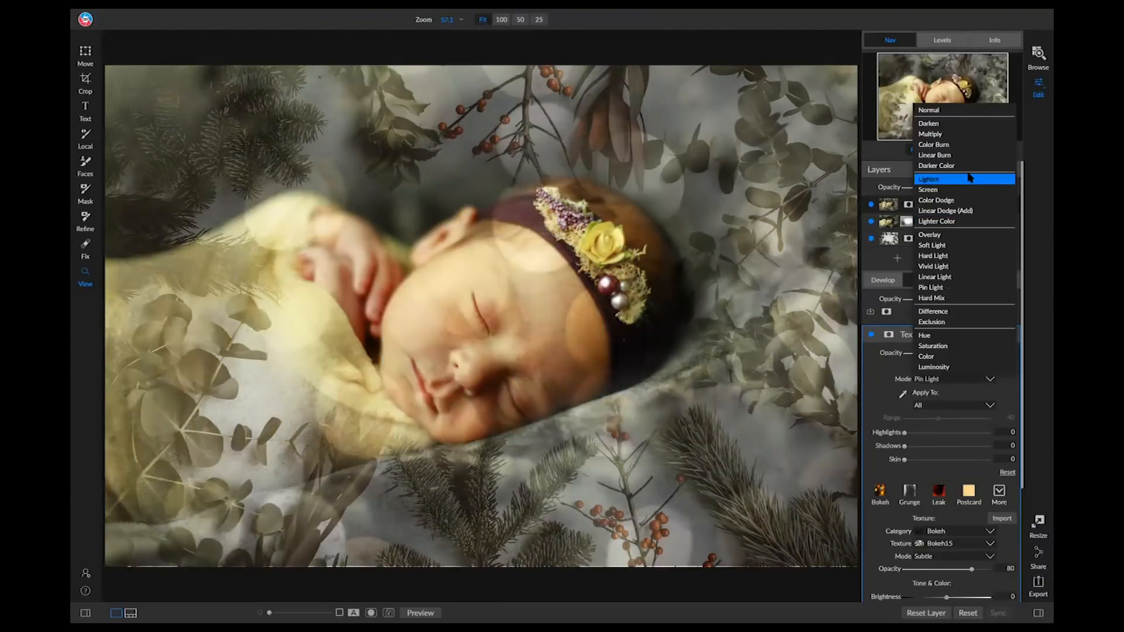
{"action": "left_click", "coordinate": [969, 179]}
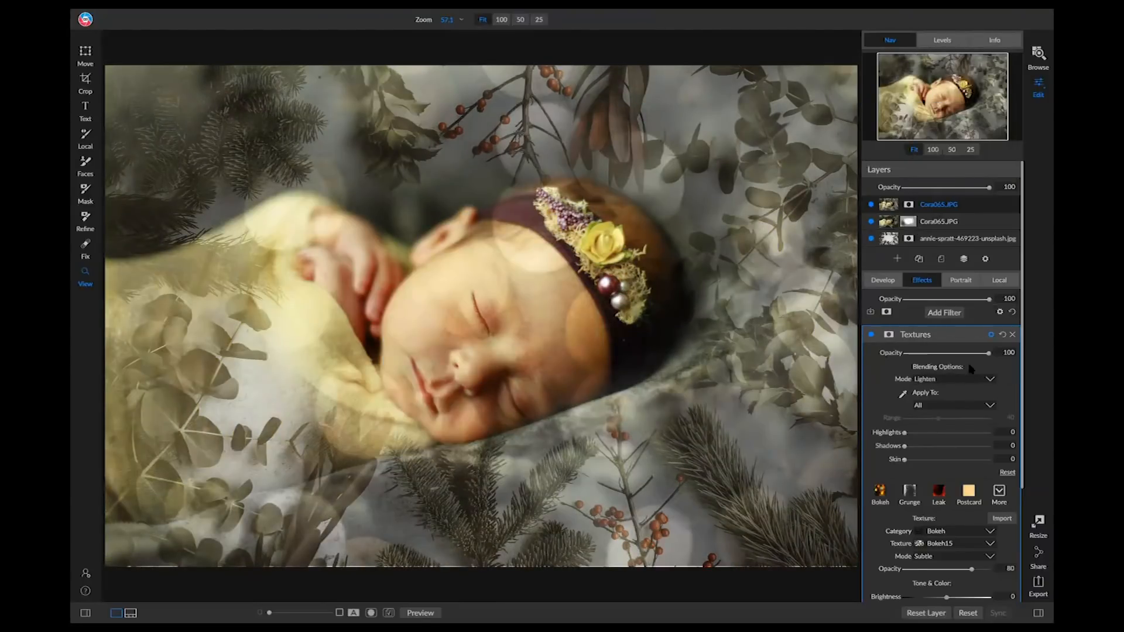
{"action": "mouse_move", "coordinate": [987, 356]}
{"action": "left_mouse_down"}
{"action": "mouse_move", "coordinate": [936, 356]}
{"action": "mouse_move", "coordinate": [974, 357]}
{"action": "left_mouse_up"}
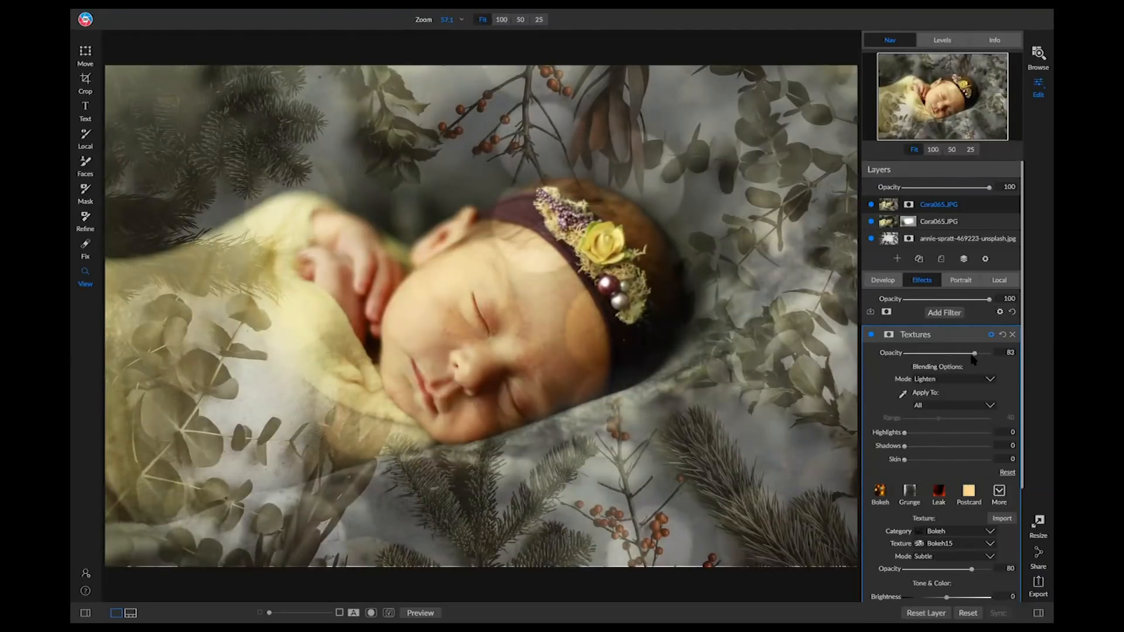
Step: Return the bokeh Textures filter to Normal blending mode and 100 opacity
{"action": "left_click", "coordinate": [983, 381]}
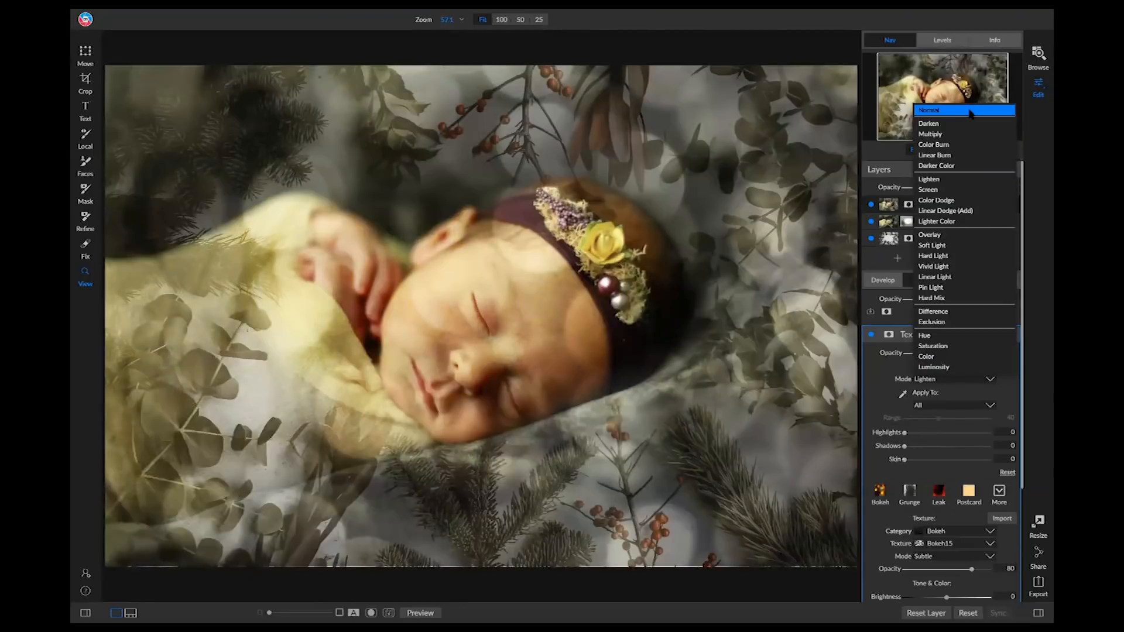
{"action": "left_click", "coordinate": [970, 112]}
{"action": "double_click", "coordinate": [1002, 356]}
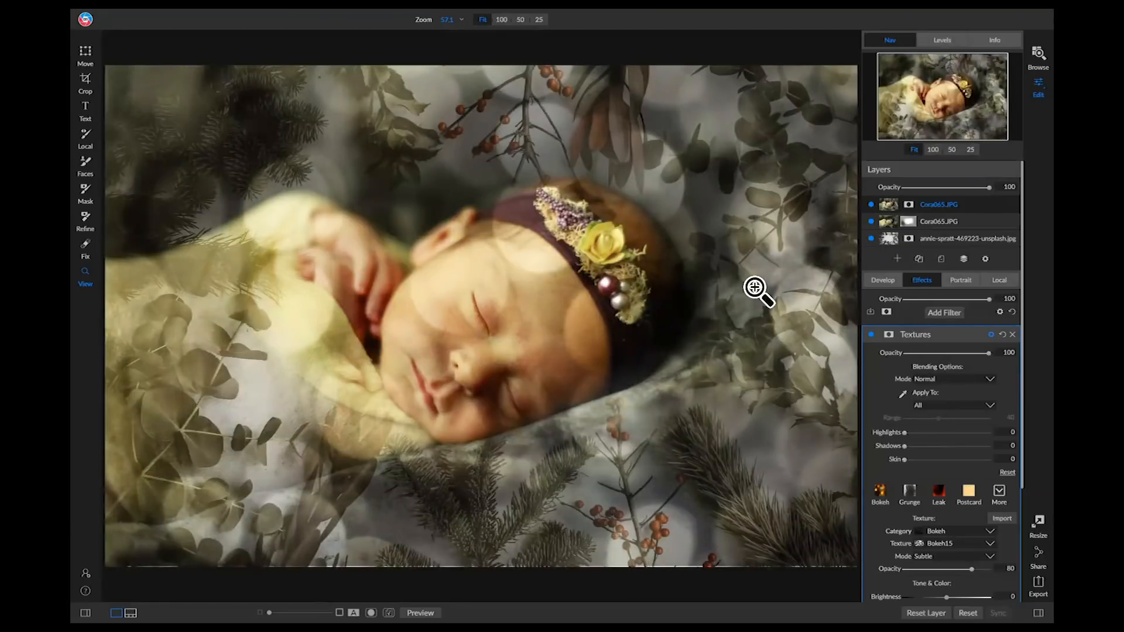
Step: Paint the bokeh texture off the baby's face on the filter's mask and set the filter opacity to 69
{"action": "key", "text": "b"}
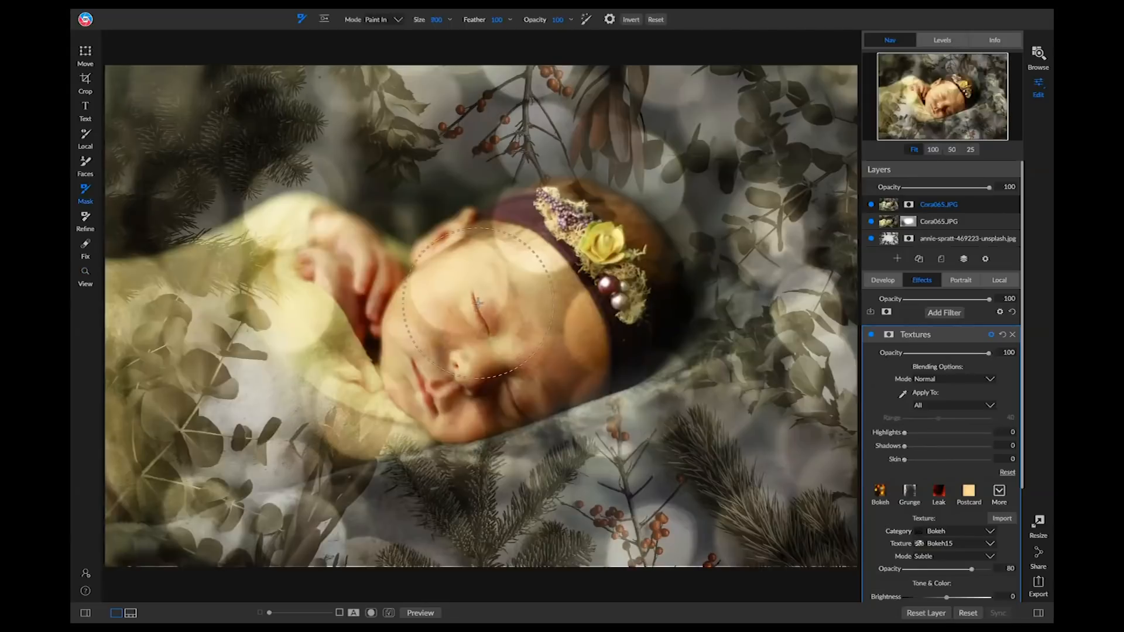
{"action": "mouse_move", "coordinate": [478, 303]}
{"action": "left_mouse_down"}
{"action": "mouse_move", "coordinate": [464, 300]}
{"action": "mouse_move", "coordinate": [533, 271]}
{"action": "mouse_move", "coordinate": [560, 321]}
{"action": "left_mouse_up"}
{"action": "mouse_move", "coordinate": [432, 368]}
{"action": "left_mouse_down"}
{"action": "mouse_move", "coordinate": [393, 320]}
{"action": "mouse_move", "coordinate": [490, 289]}
{"action": "mouse_move", "coordinate": [553, 249]}
{"action": "mouse_move", "coordinate": [620, 293]}
{"action": "mouse_move", "coordinate": [616, 273]}
{"action": "mouse_move", "coordinate": [614, 305]}
{"action": "mouse_move", "coordinate": [455, 353]}
{"action": "left_mouse_up"}
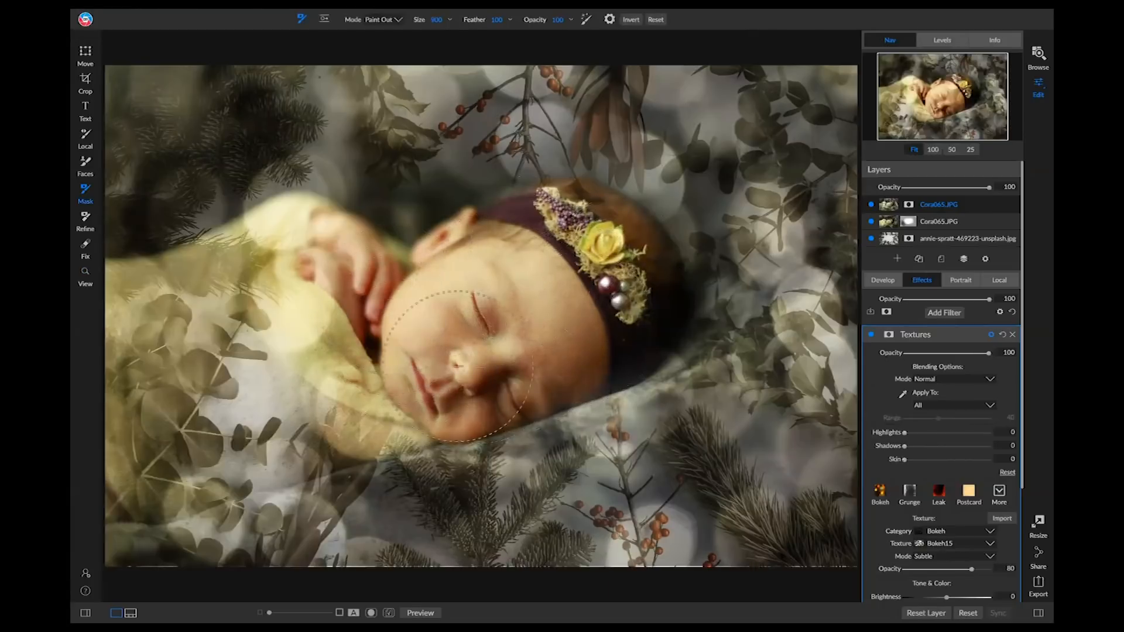
{"action": "left_click_drag", "start_coordinate": [989, 353], "coordinate": [960, 358]}
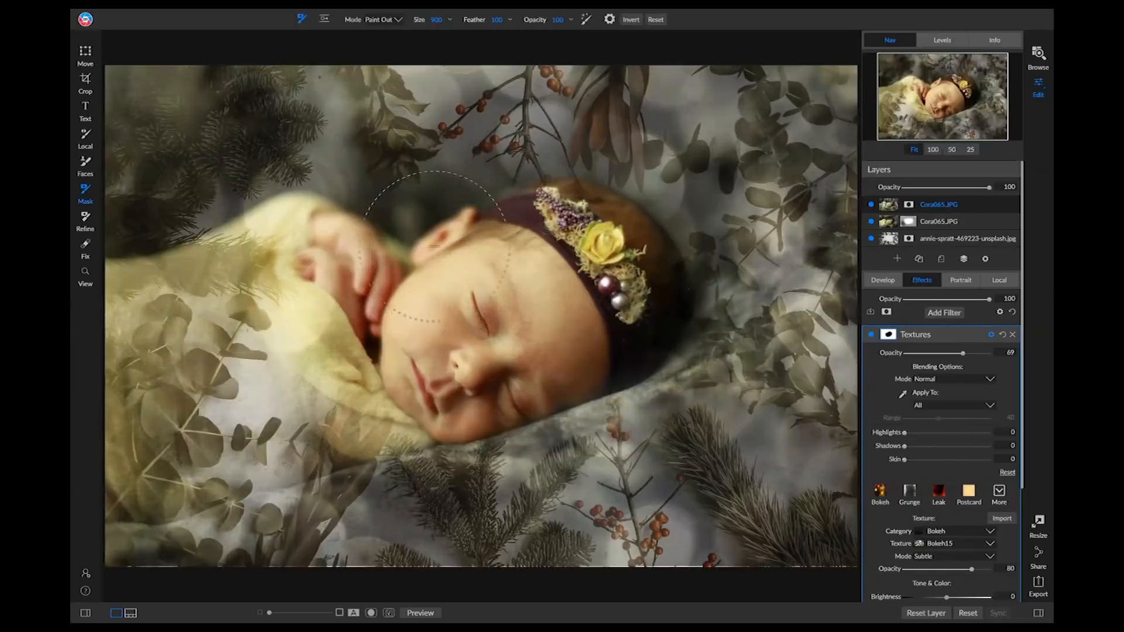
{"action": "key", "text": "x"}
Step: Add a second Textures filter using the Weather Snow Light texture from the Weather category
{"action": "left_click", "coordinate": [944, 313]}
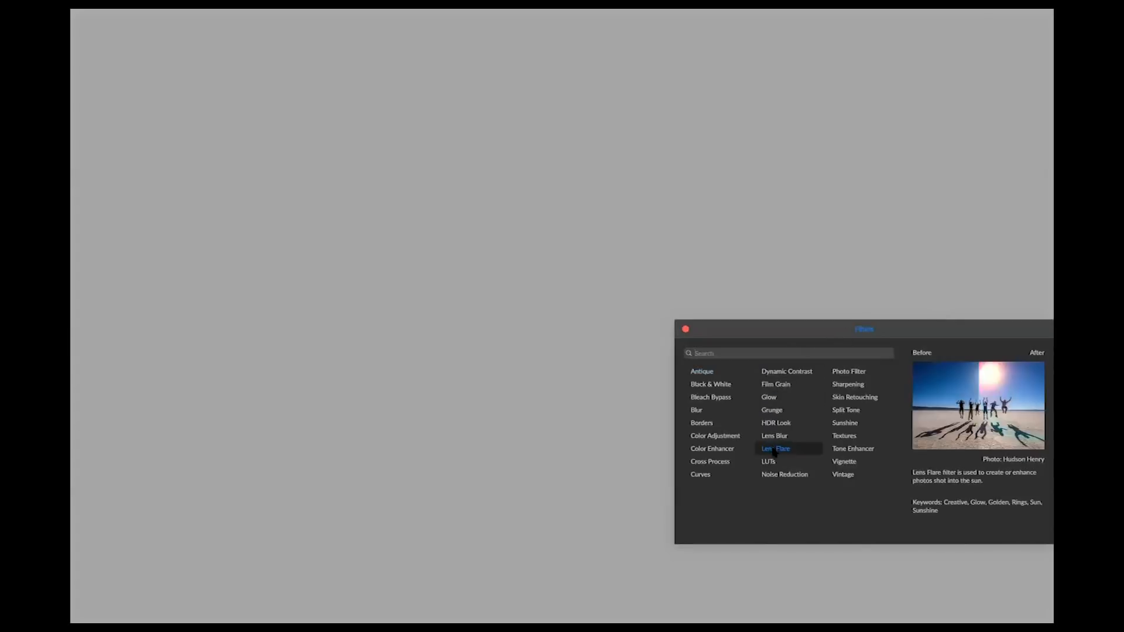
{"action": "left_click", "coordinate": [838, 437]}
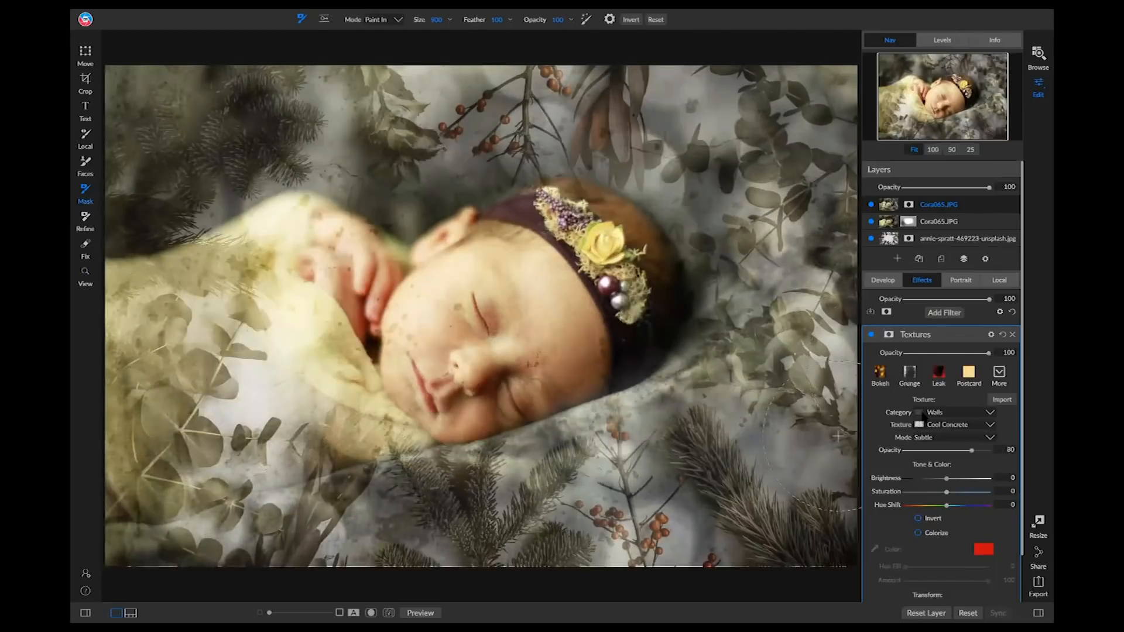
{"action": "left_click", "coordinate": [956, 413]}
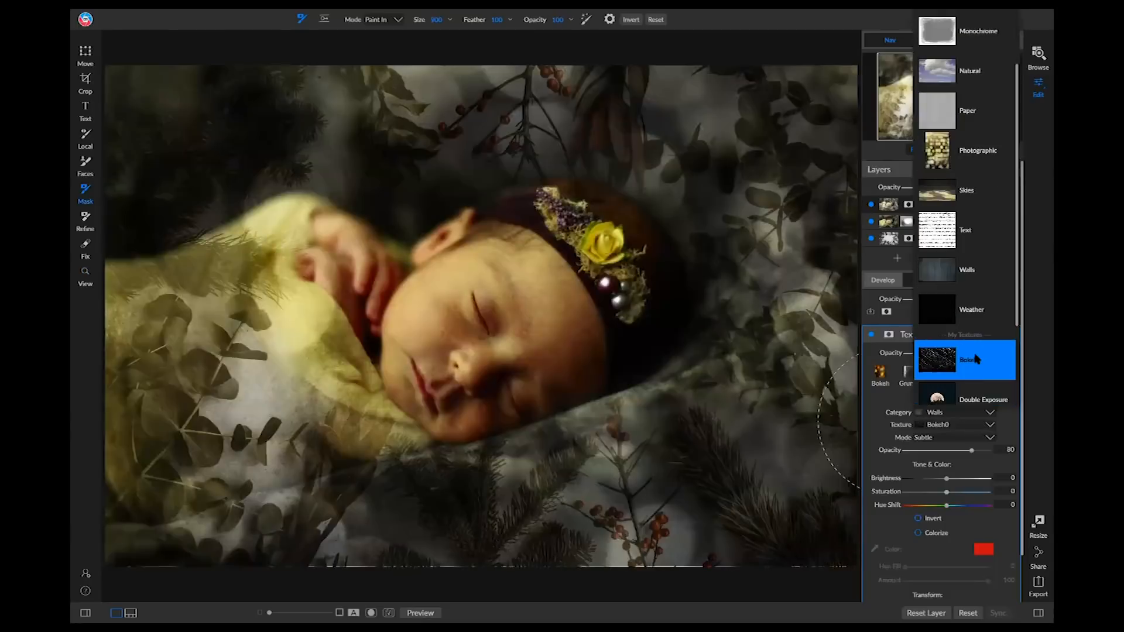
{"action": "left_click", "coordinate": [976, 358]}
{"action": "left_click", "coordinate": [966, 413]}
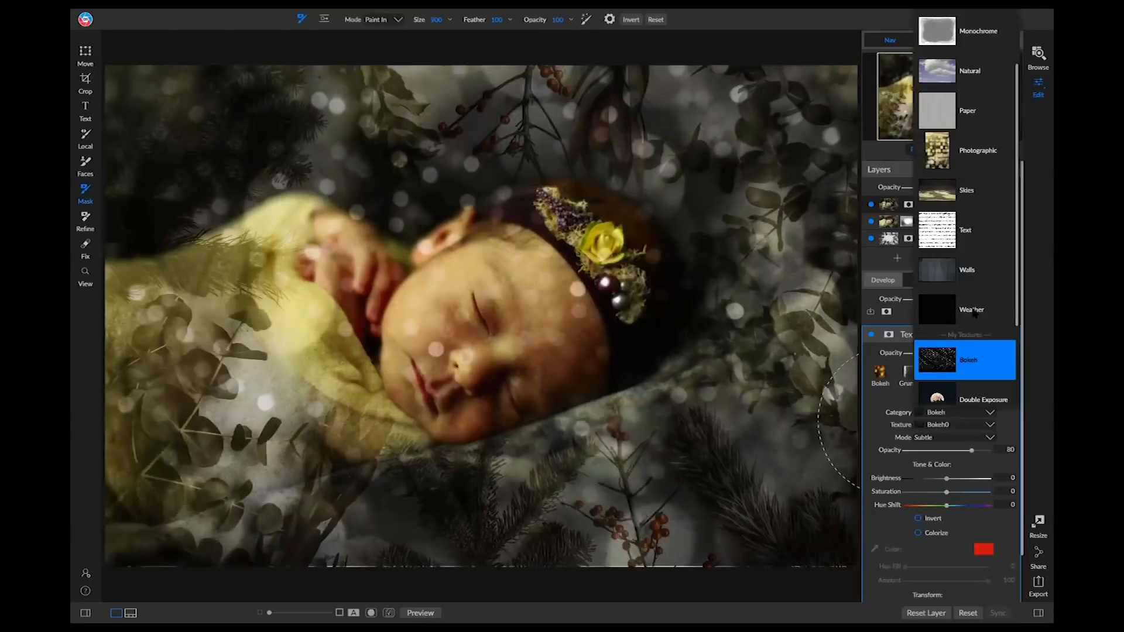
{"action": "left_click", "coordinate": [972, 270]}
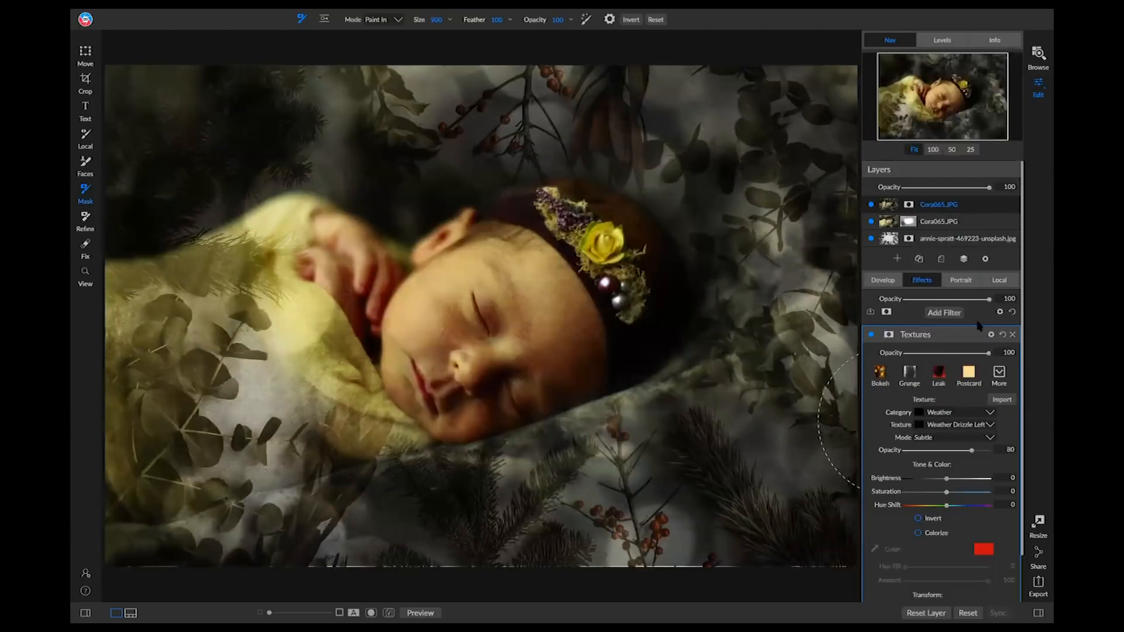
{"action": "left_click", "coordinate": [986, 425]}
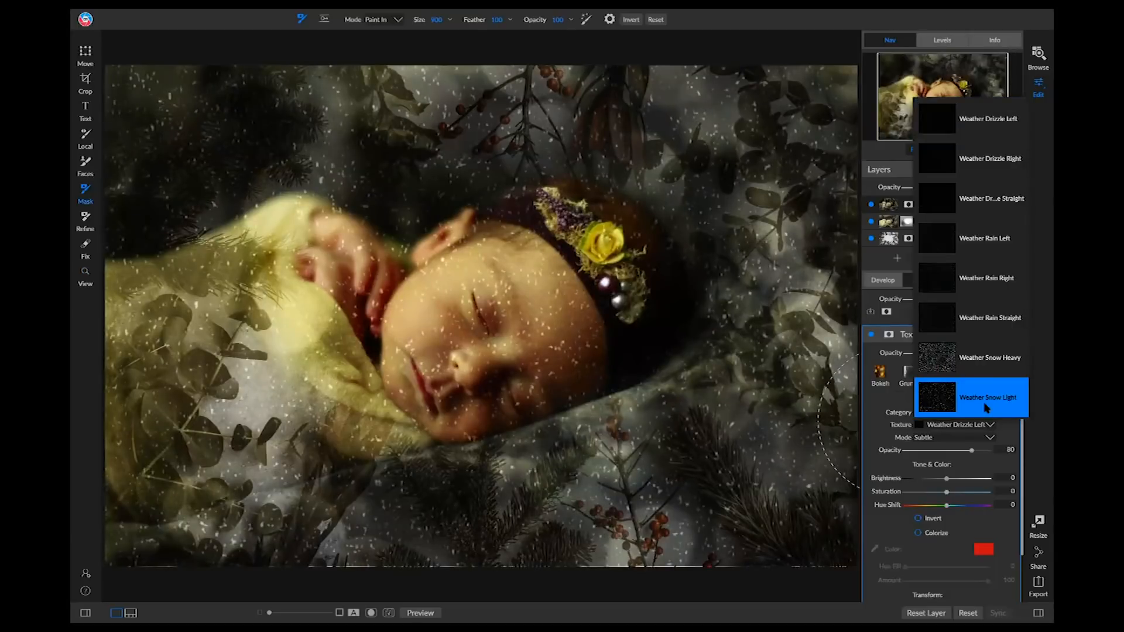
{"action": "left_click", "coordinate": [987, 408]}
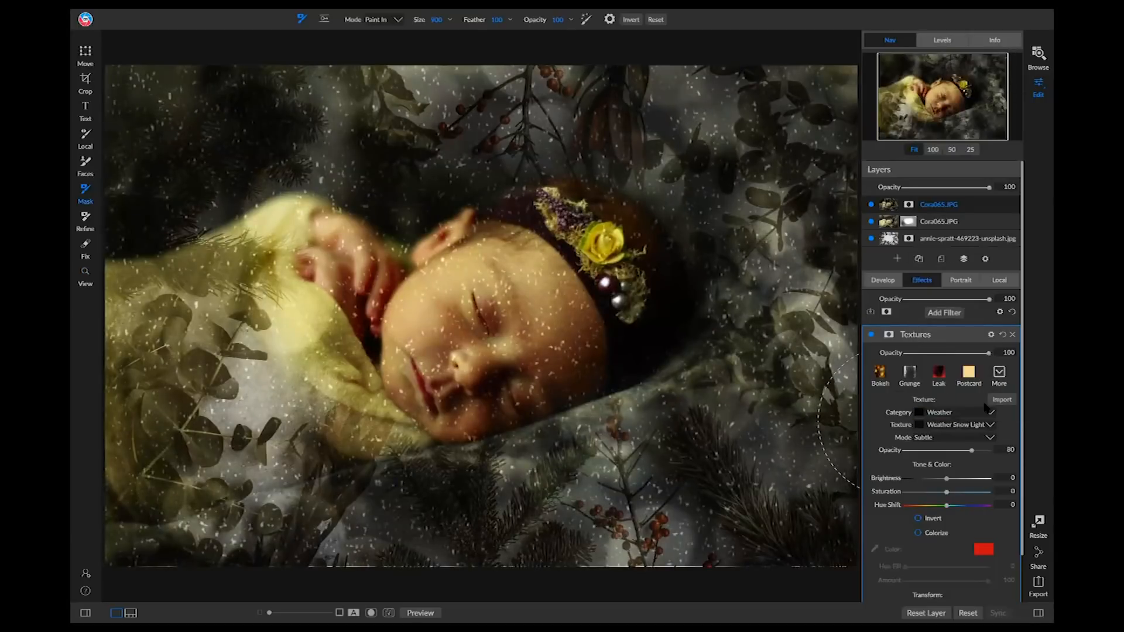
Step: Set the snow filter's blending mode to Pin Light, its texture mode to Lighter and the texture opacity to 100
{"action": "left_click", "coordinate": [991, 336]}
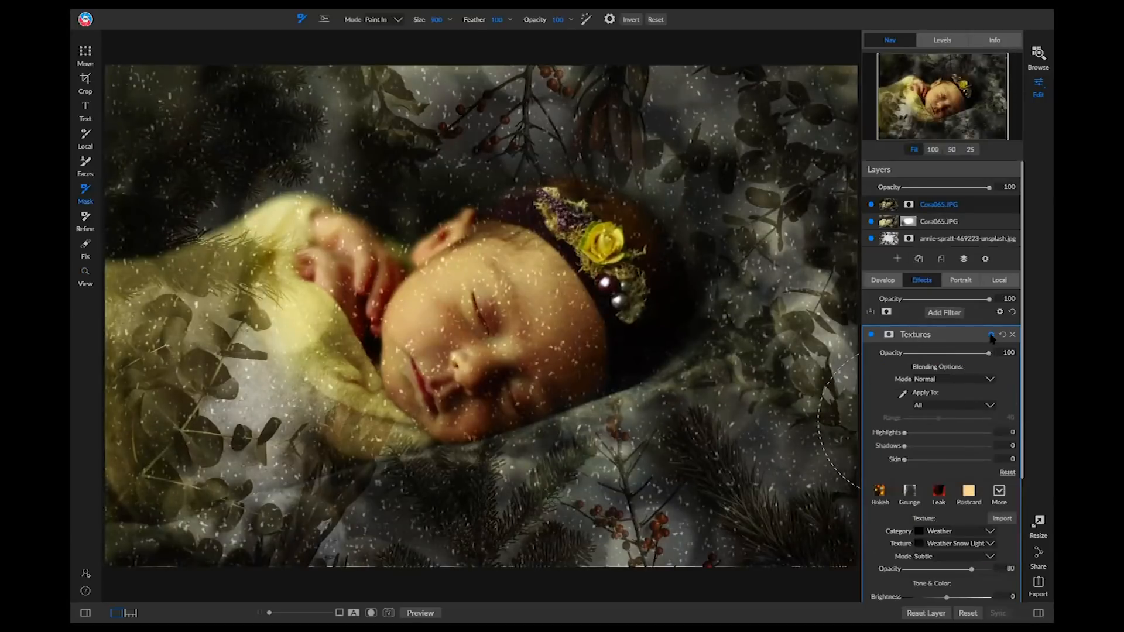
{"action": "left_click", "coordinate": [977, 380]}
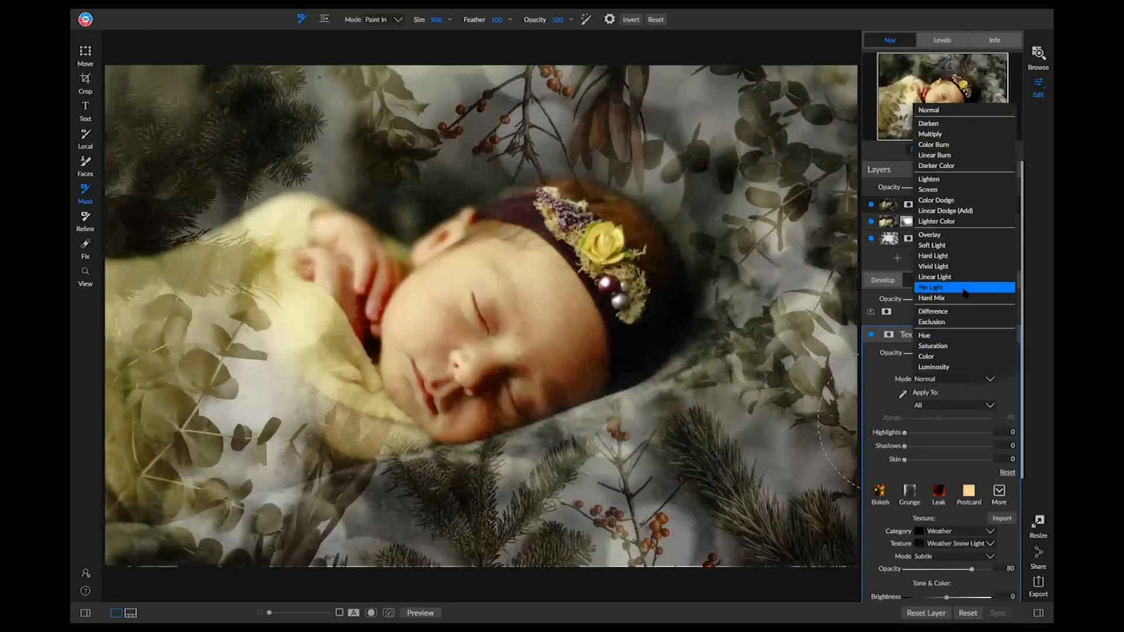
{"action": "left_click", "coordinate": [965, 288]}
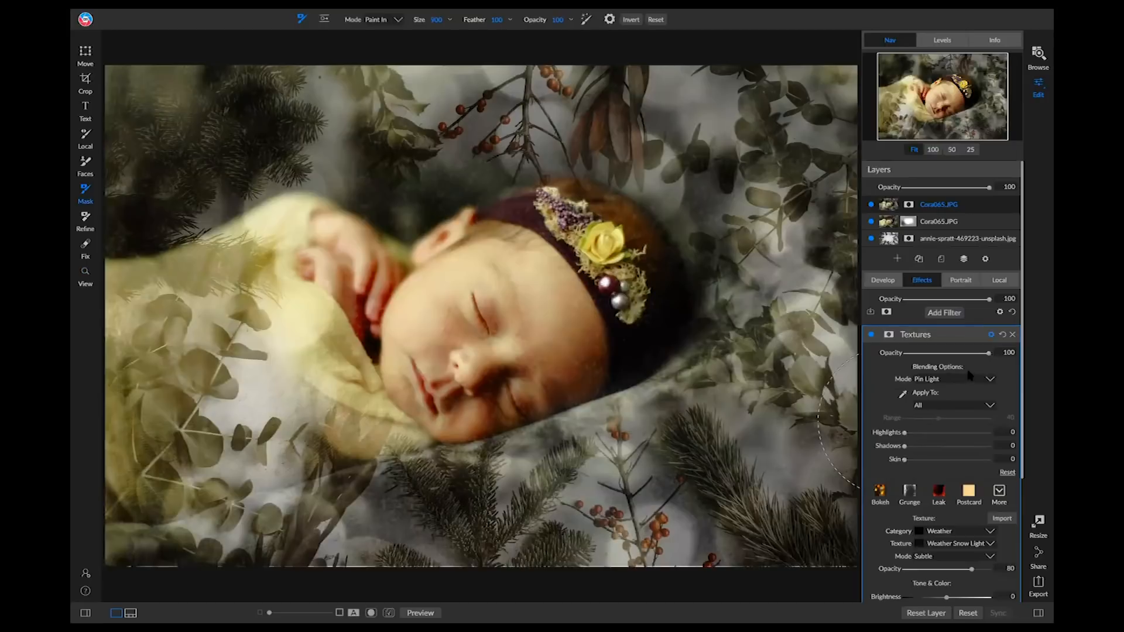
{"action": "left_click", "coordinate": [965, 559]}
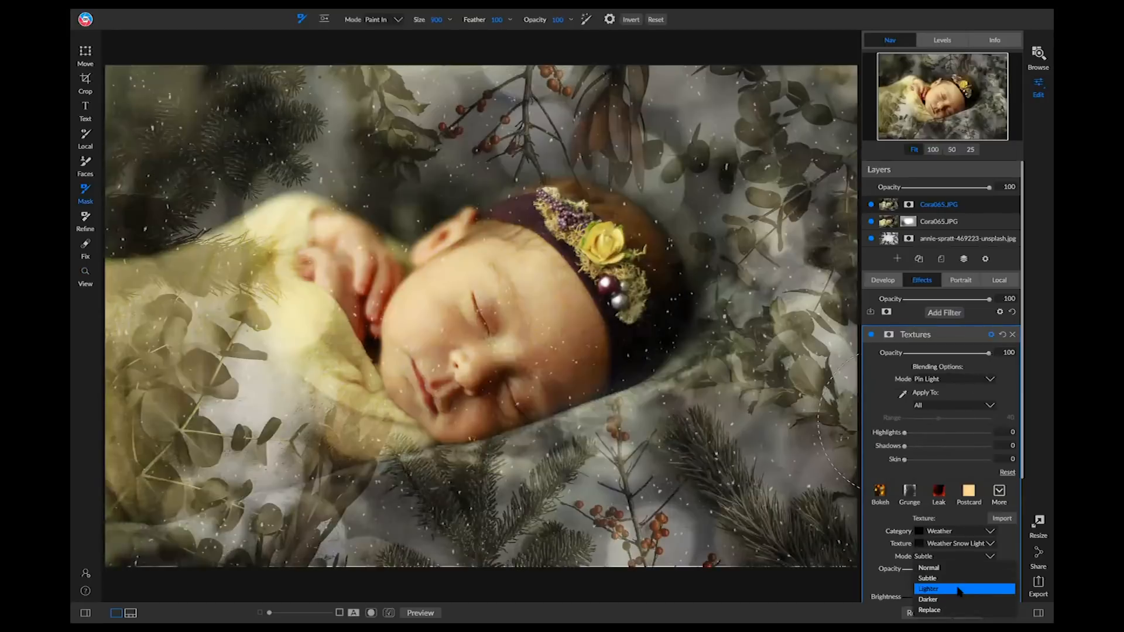
{"action": "left_click", "coordinate": [959, 591]}
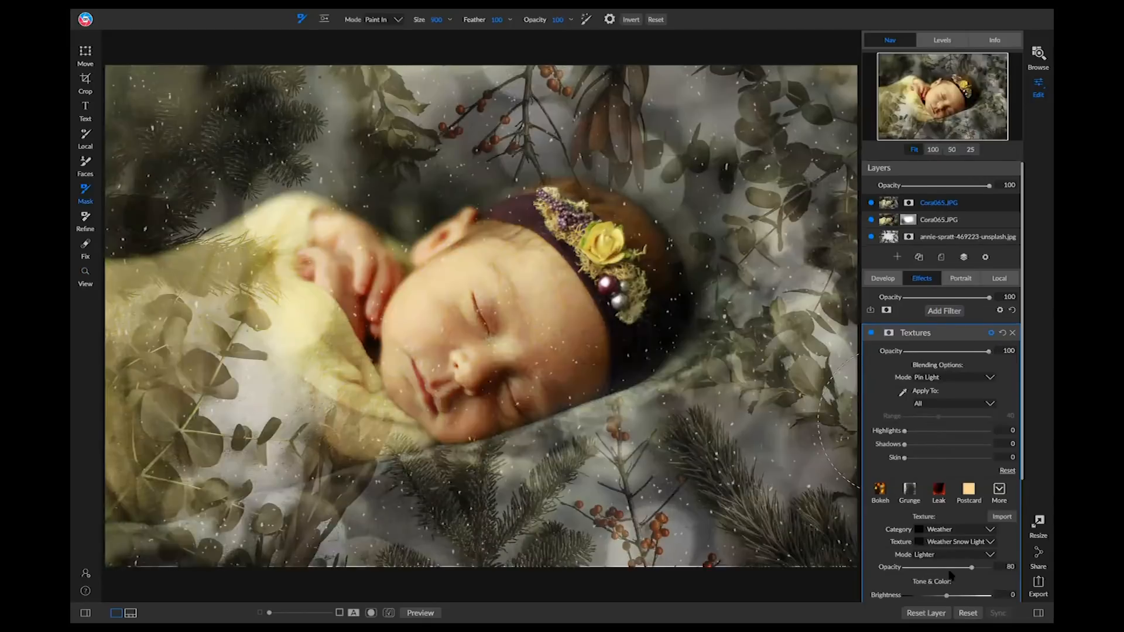
{"action": "left_click_drag", "start_coordinate": [999, 571], "coordinate": [1004, 569]}
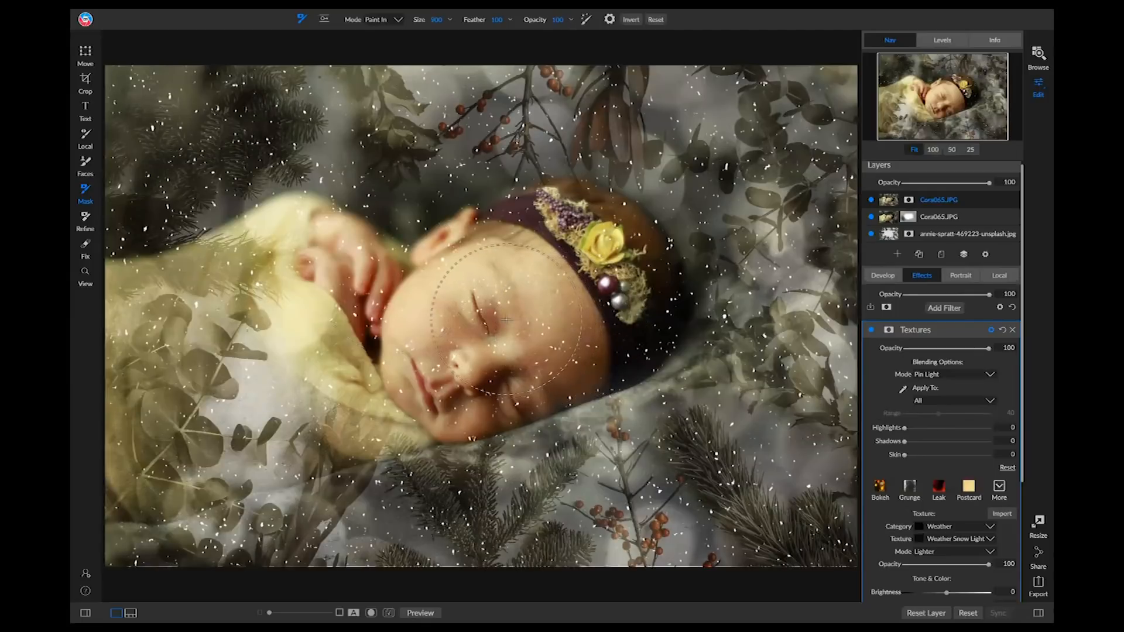
Step: Paint the snow off the baby's face on the filter's mask and set the snow filter's opacity to 46
{"action": "key", "text": "x"}
{"action": "left_click", "coordinate": [460, 356]}
{"action": "left_click_drag", "start_coordinate": [989, 349], "coordinate": [943, 355]}
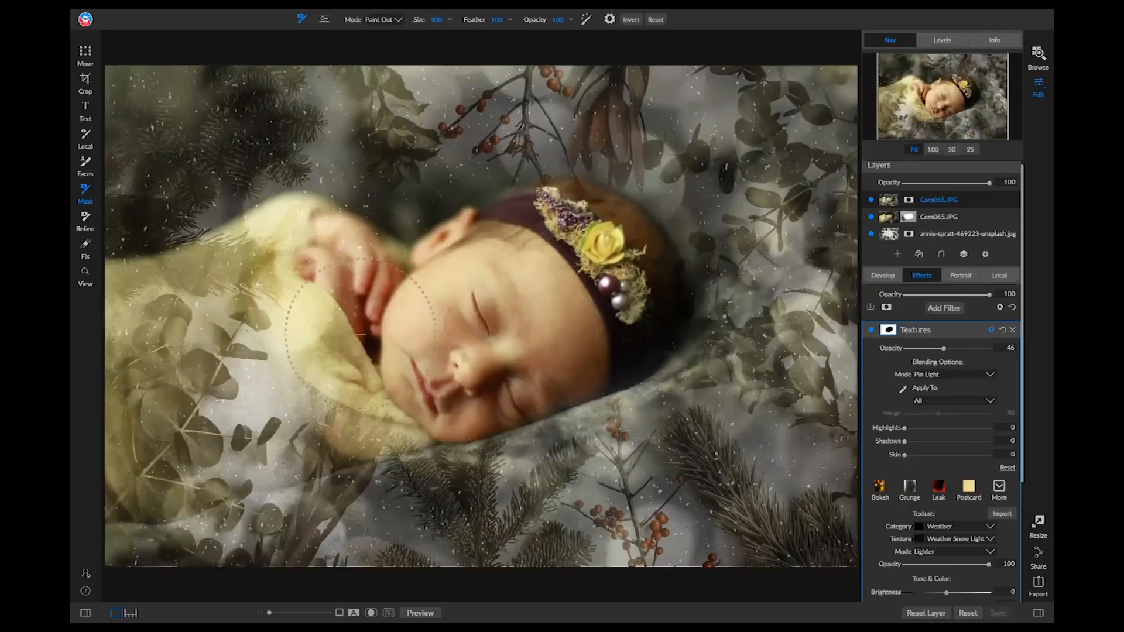
Step: Paint some snow back in around the baby with a smaller masking brush at reduced opacity
{"action": "key", "text": "x"}
{"action": "key", "text": "x"}
{"action": "key", "text": "bracketleft"}
{"action": "key", "text": "bracketleft"}
{"action": "key", "text": "bracketleft"}
{"action": "key", "text": "x"}
{"action": "left_click_drag", "start_coordinate": [538, 32], "coordinate": [460, 33]}
Step: Add a text box to the baby photo and set its font to Homemade Apple
{"action": "left_click", "coordinate": [85, 109]}
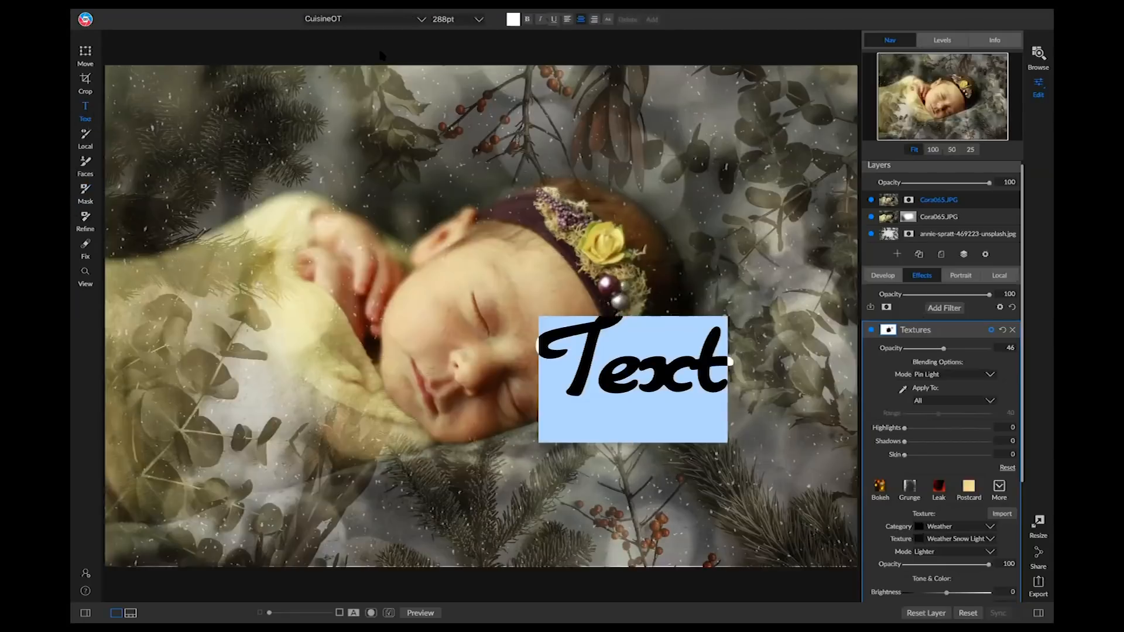
{"action": "left_click", "coordinate": [421, 20]}
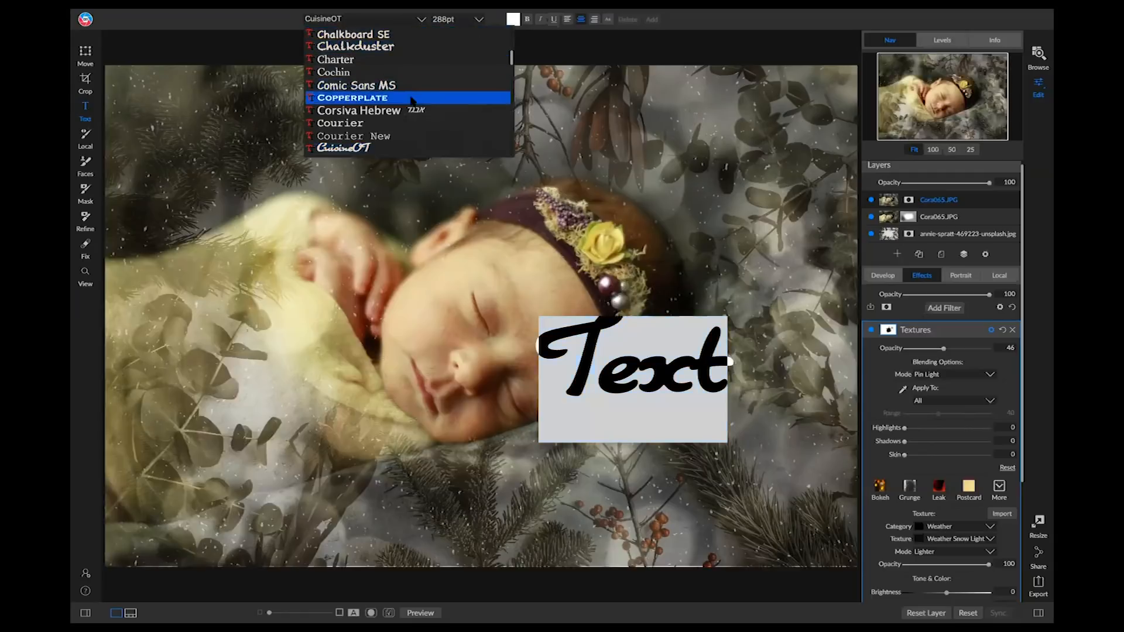
{"action": "scroll", "coordinate": [414, 110], "scroll_direction": "down", "scroll_amount": 3}
{"action": "scroll", "coordinate": [409, 111], "scroll_direction": "down", "scroll_amount": 4}
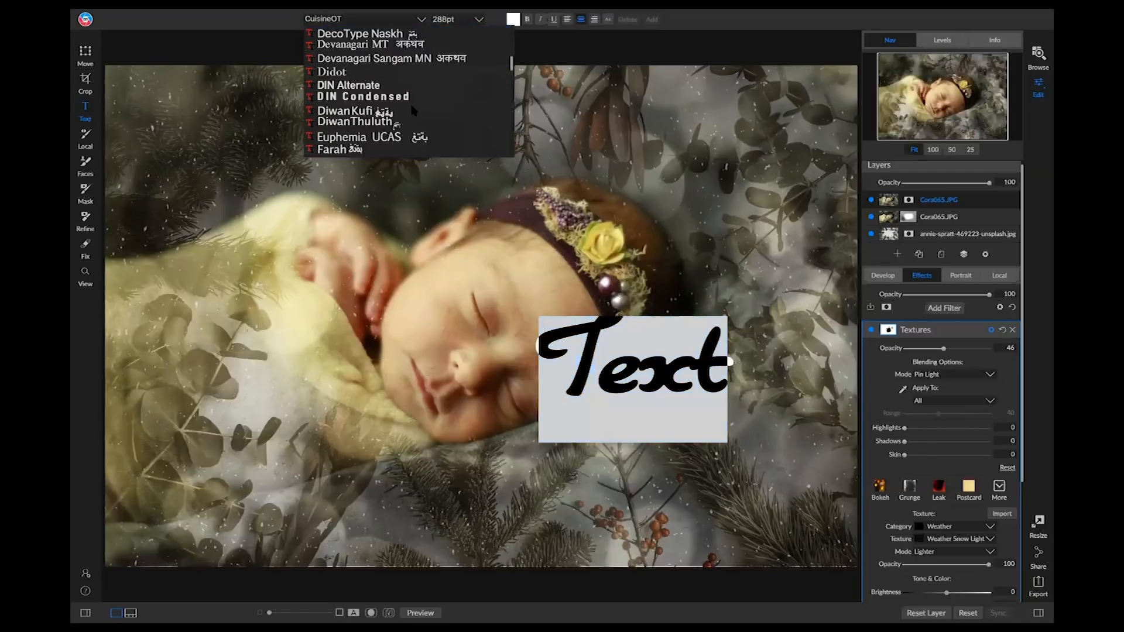
{"action": "scroll", "coordinate": [396, 110], "scroll_direction": "down", "scroll_amount": 6}
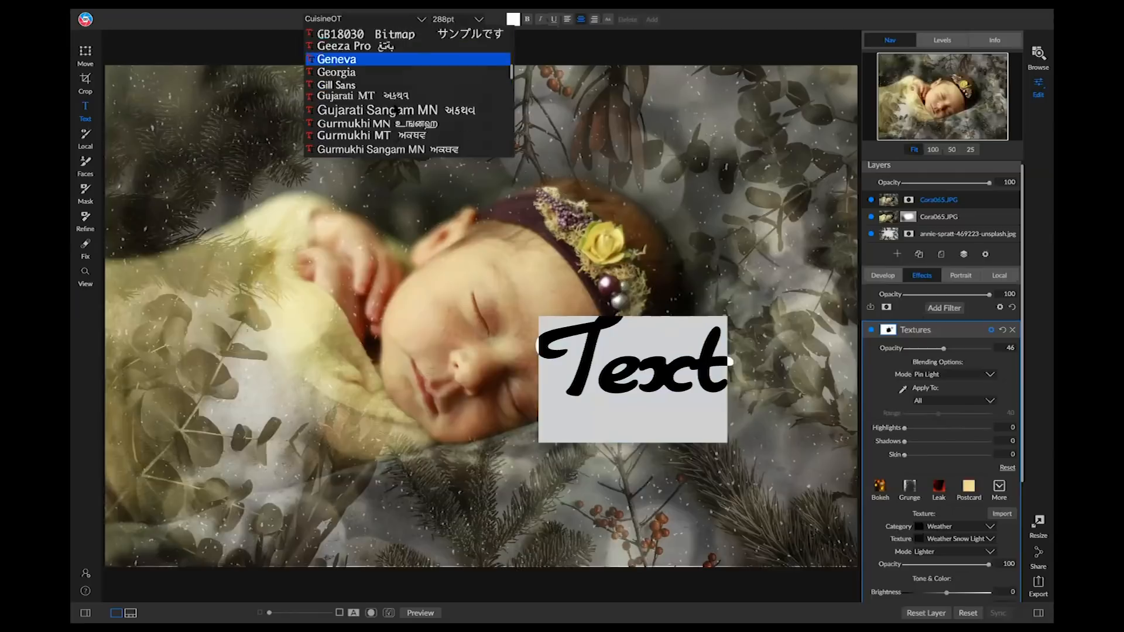
{"action": "scroll", "coordinate": [396, 110], "scroll_direction": "up", "scroll_amount": 10}
{"action": "scroll", "coordinate": [396, 110], "scroll_direction": "up", "scroll_amount": 5}
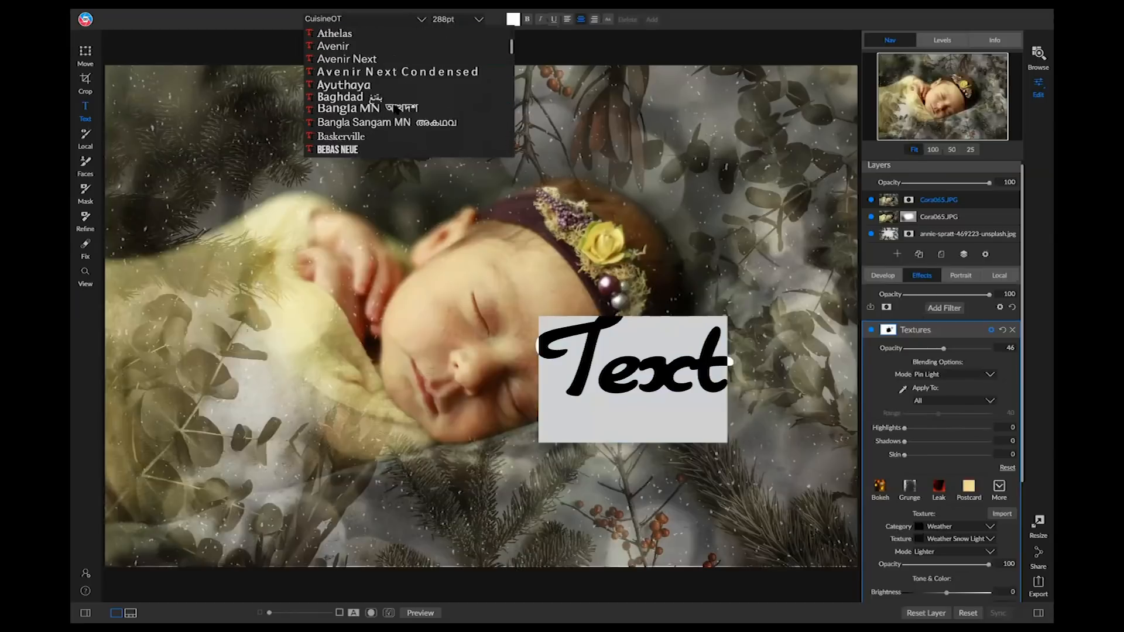
{"action": "scroll", "coordinate": [396, 109], "scroll_direction": "down", "scroll_amount": 4}
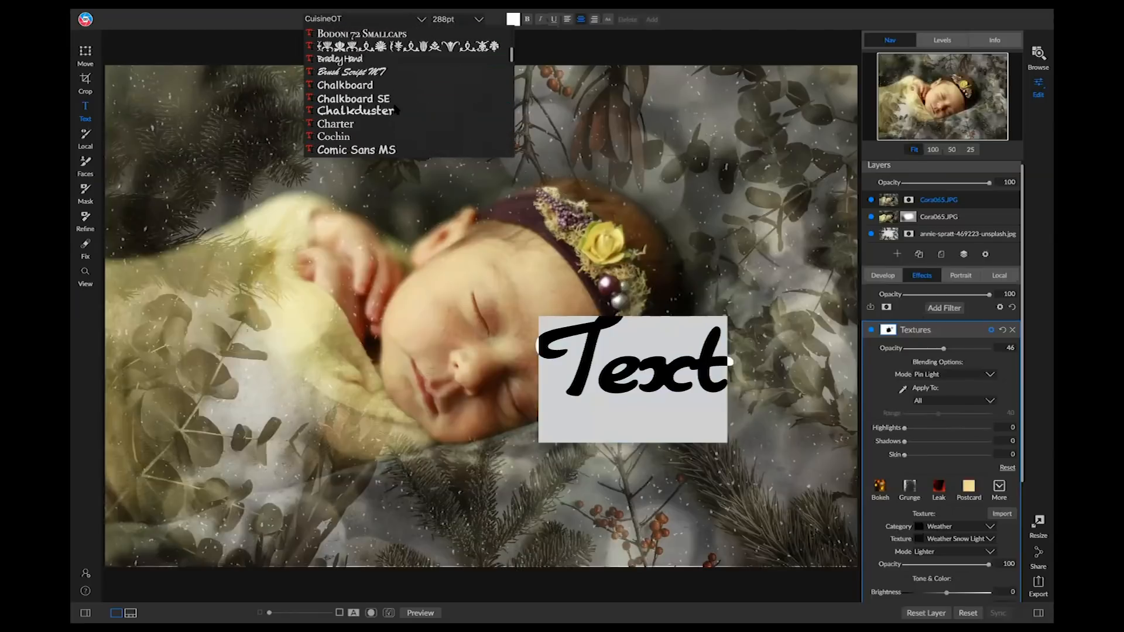
{"action": "scroll", "coordinate": [396, 109], "scroll_direction": "down", "scroll_amount": 10}
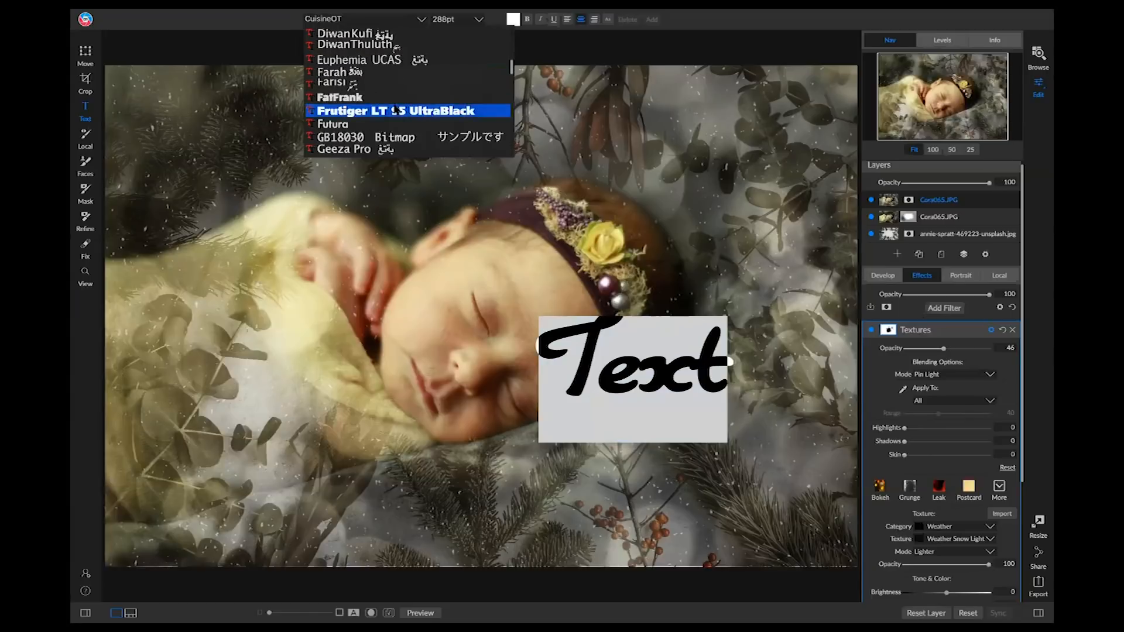
{"action": "scroll", "coordinate": [396, 109], "scroll_direction": "down", "scroll_amount": 10}
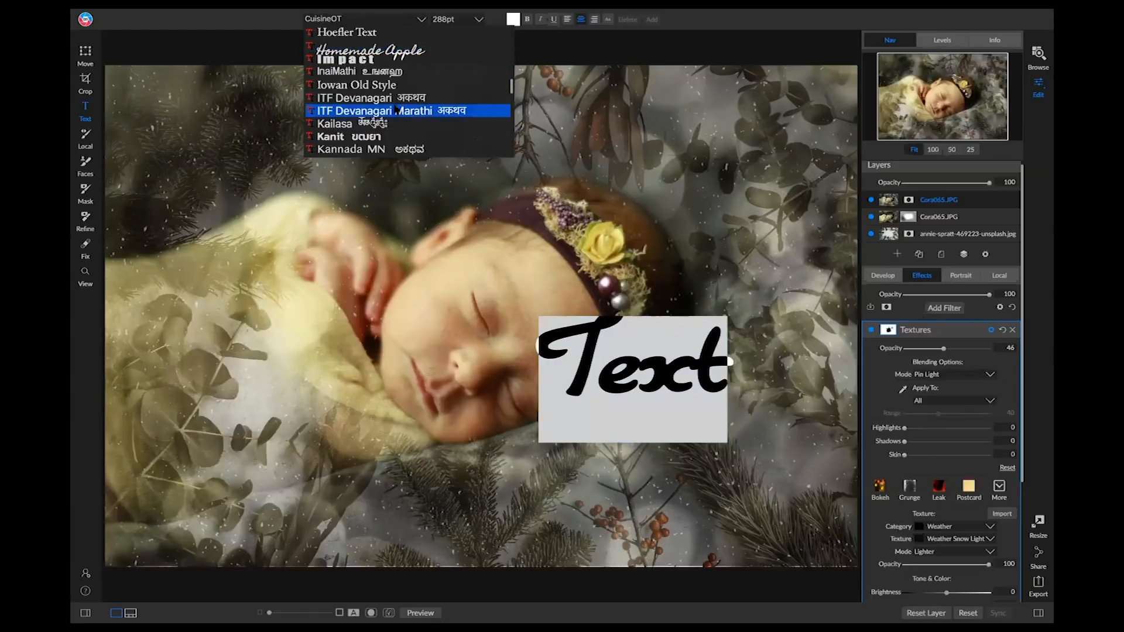
{"action": "left_click", "coordinate": [416, 67]}
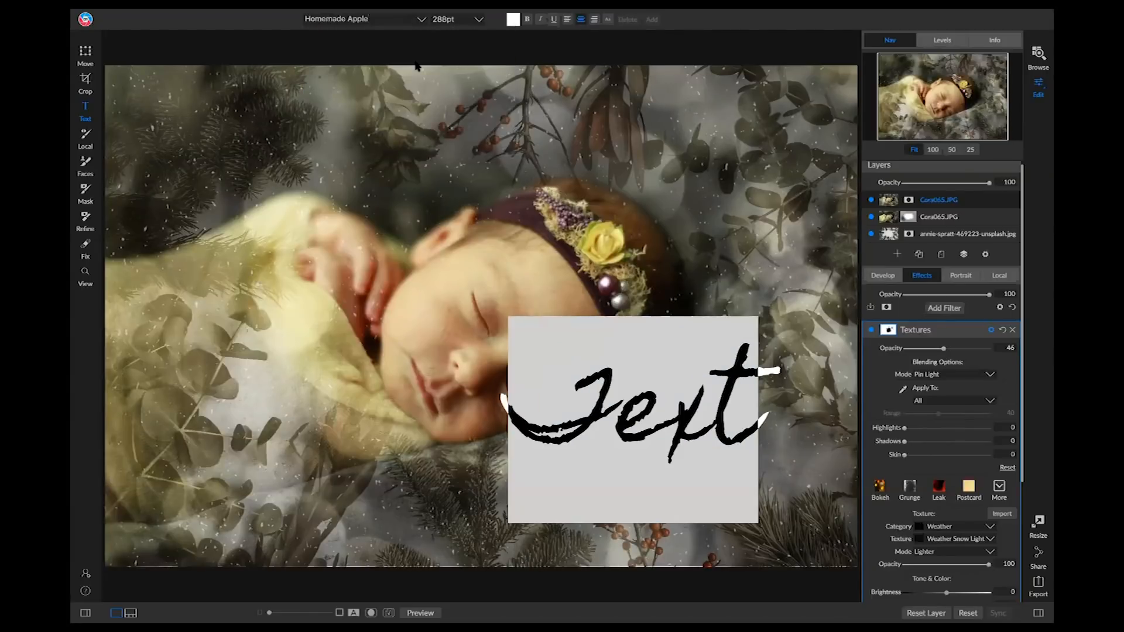
Step: Enter the baby's first name as the text and move it below the baby's head
{"action": "type", "text": "Cora"}
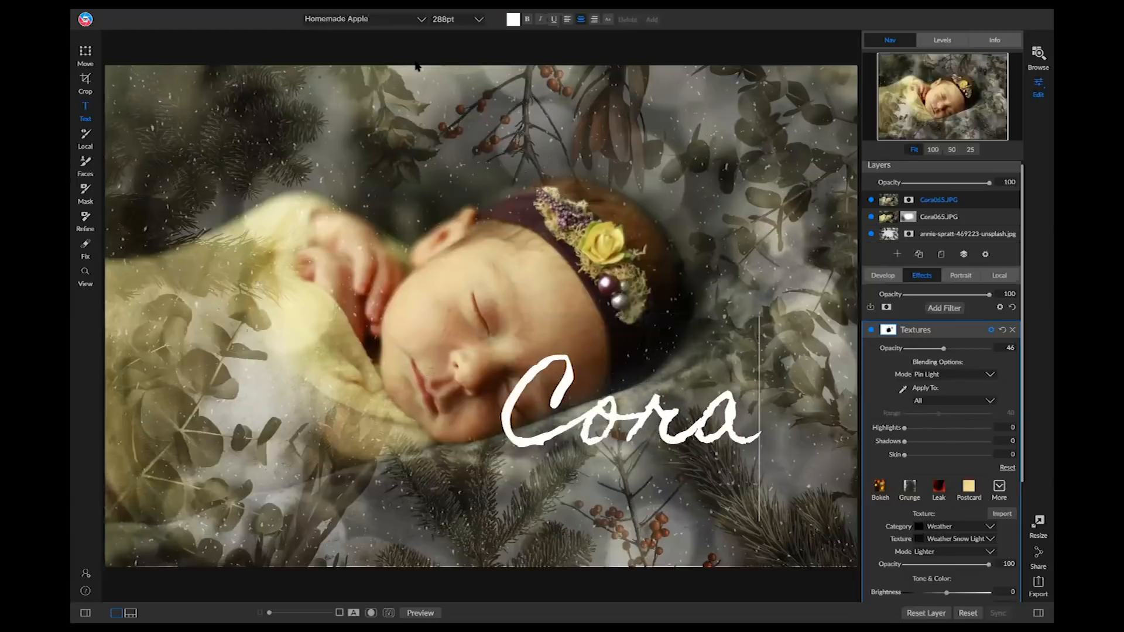
{"action": "left_click", "coordinate": [749, 228]}
{"action": "left_click_drag", "start_coordinate": [709, 416], "coordinate": [769, 483]}
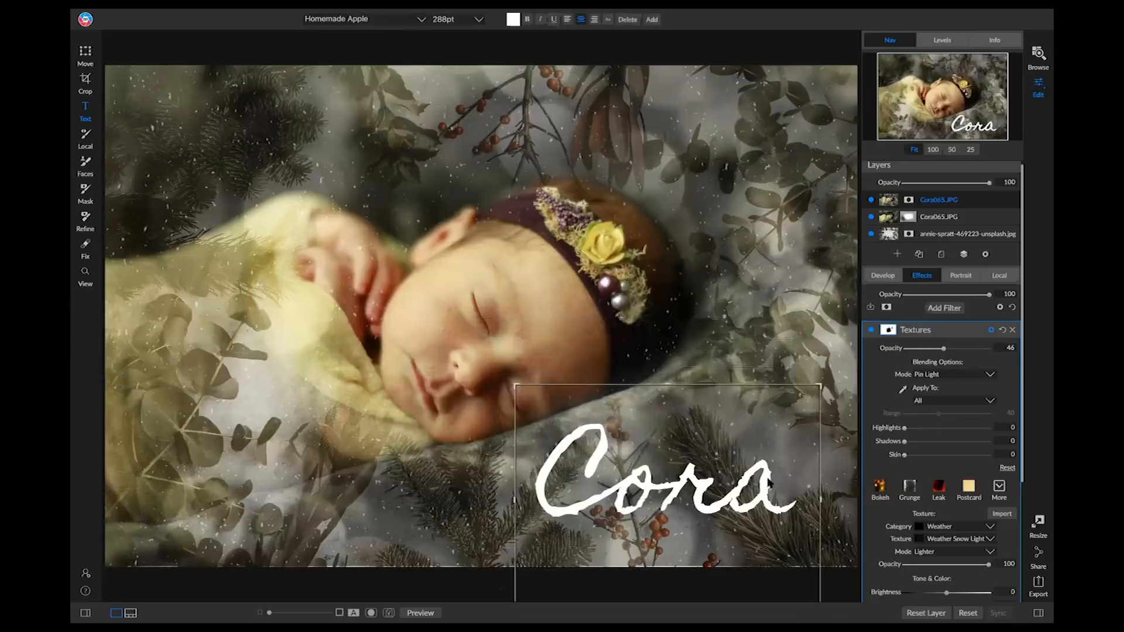
Step: Enlarge the text box and add "Christmas" after the baby's name in the caption
{"action": "left_click", "coordinate": [788, 480]}
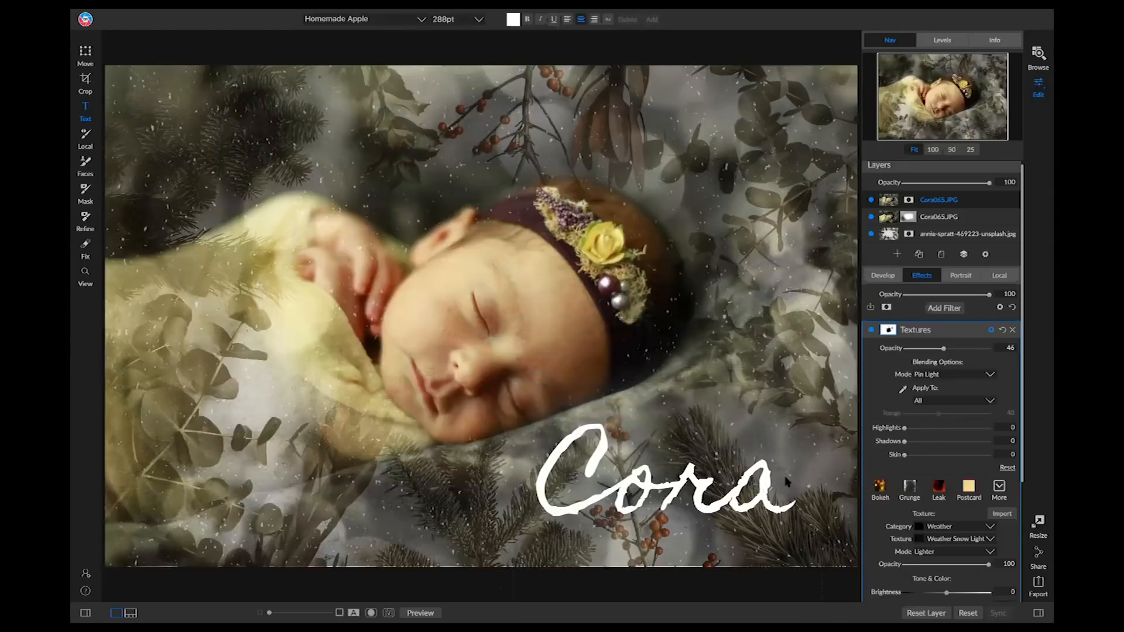
{"action": "type", "text": "Cora"}
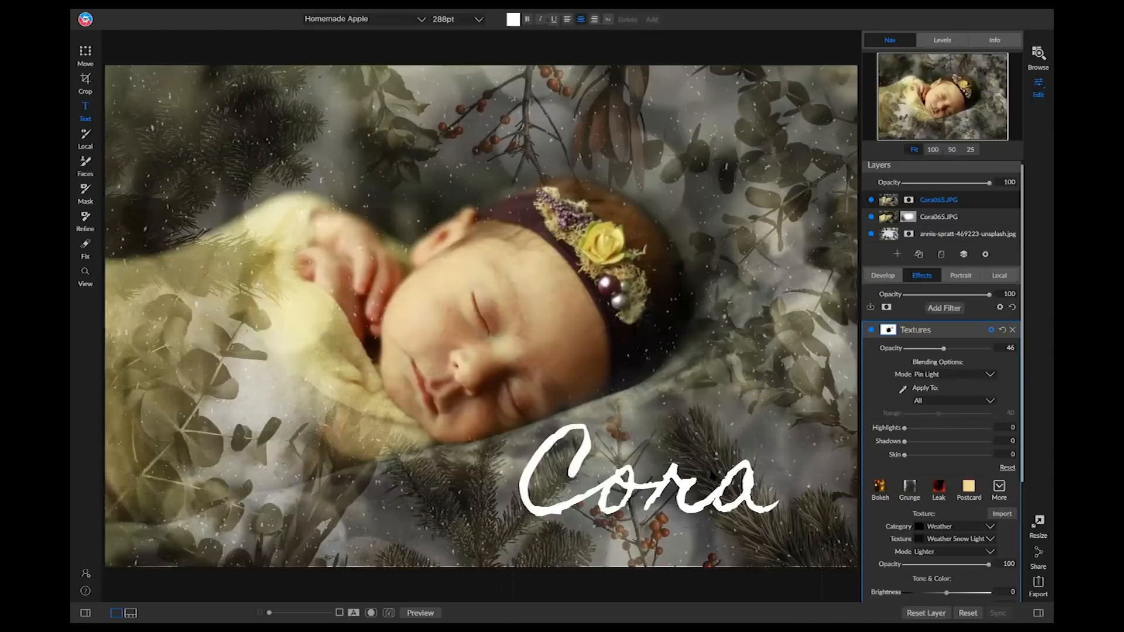
{"action": "left_click", "coordinate": [590, 413]}
{"action": "left_click_drag", "start_coordinate": [514, 386], "coordinate": [236, 196]}
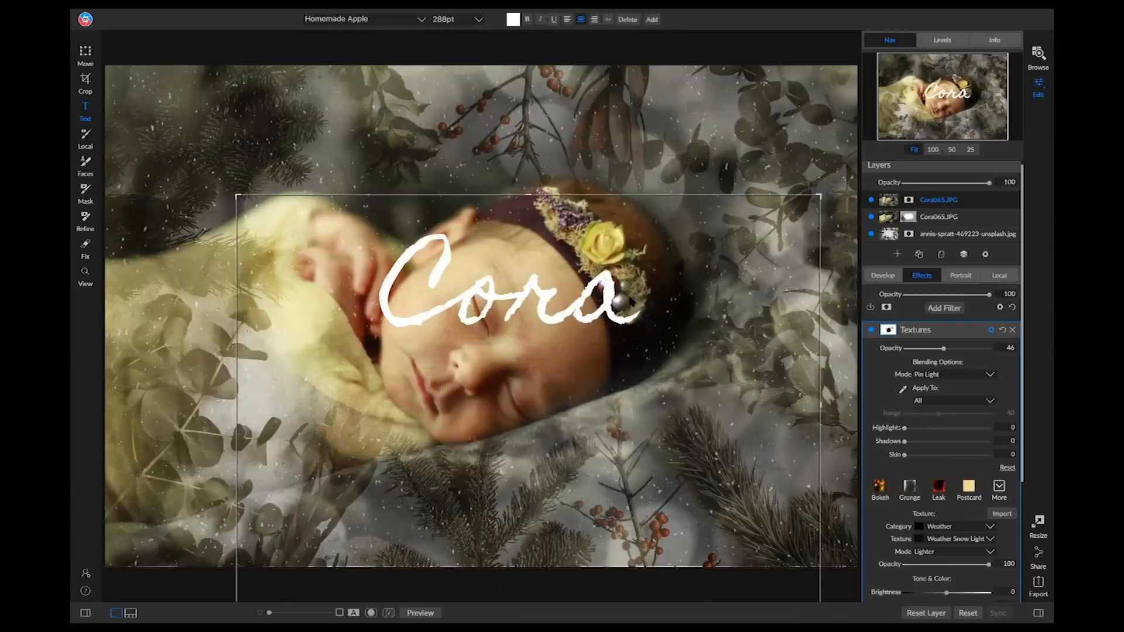
{"action": "left_click", "coordinate": [632, 301]}
{"action": "type", "text": "Chr"}
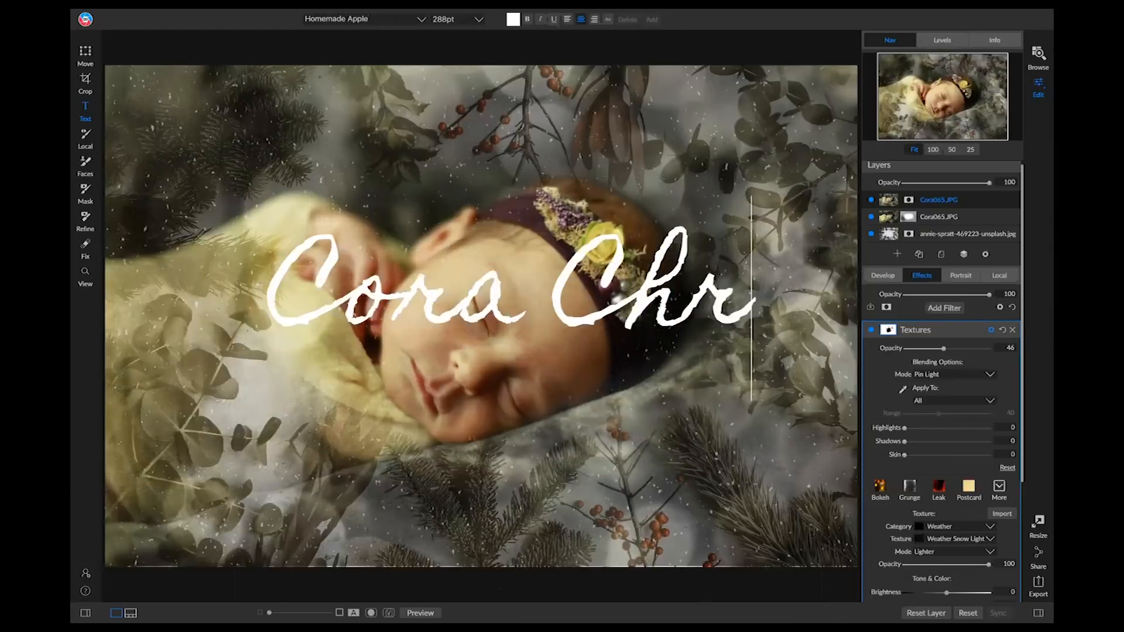
{"action": "type", "text": "istmas"}
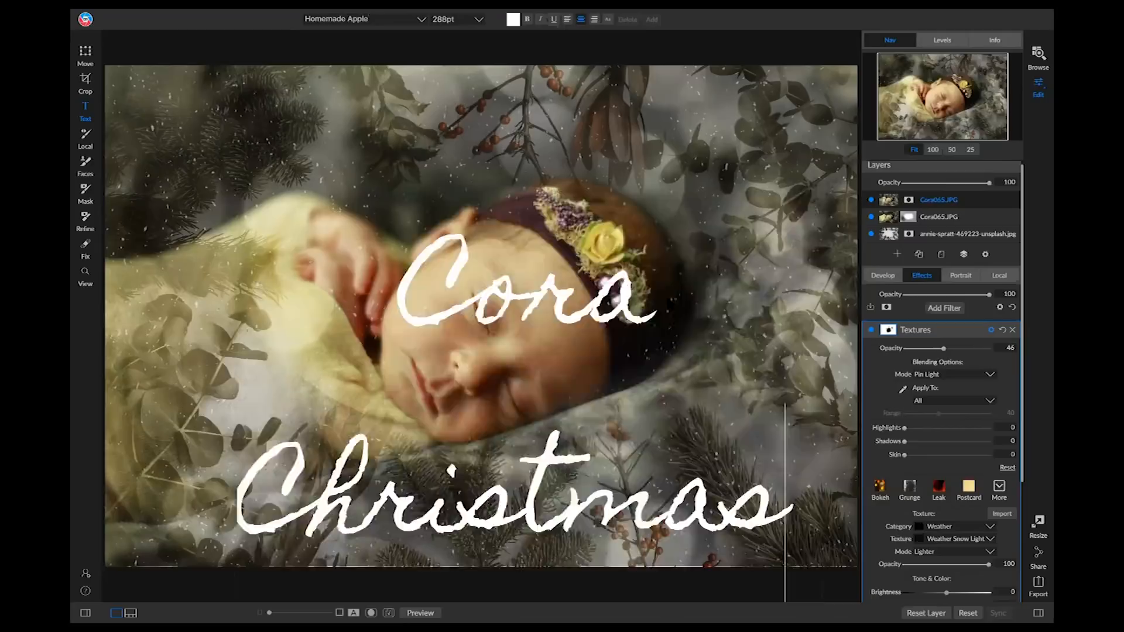
Step: Set the whole caption's size to 150pt and move the text lower on the photo
{"action": "key", "text": "ctrl+a"}
{"action": "left_click", "coordinate": [479, 19]}
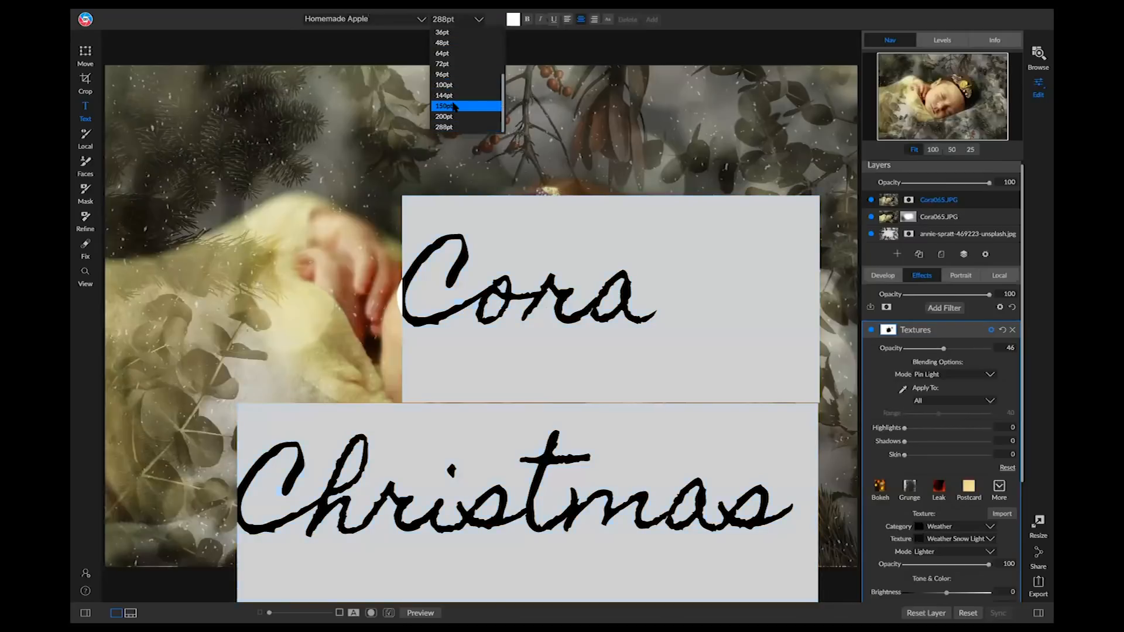
{"action": "left_click", "coordinate": [454, 106]}
{"action": "left_click", "coordinate": [717, 270]}
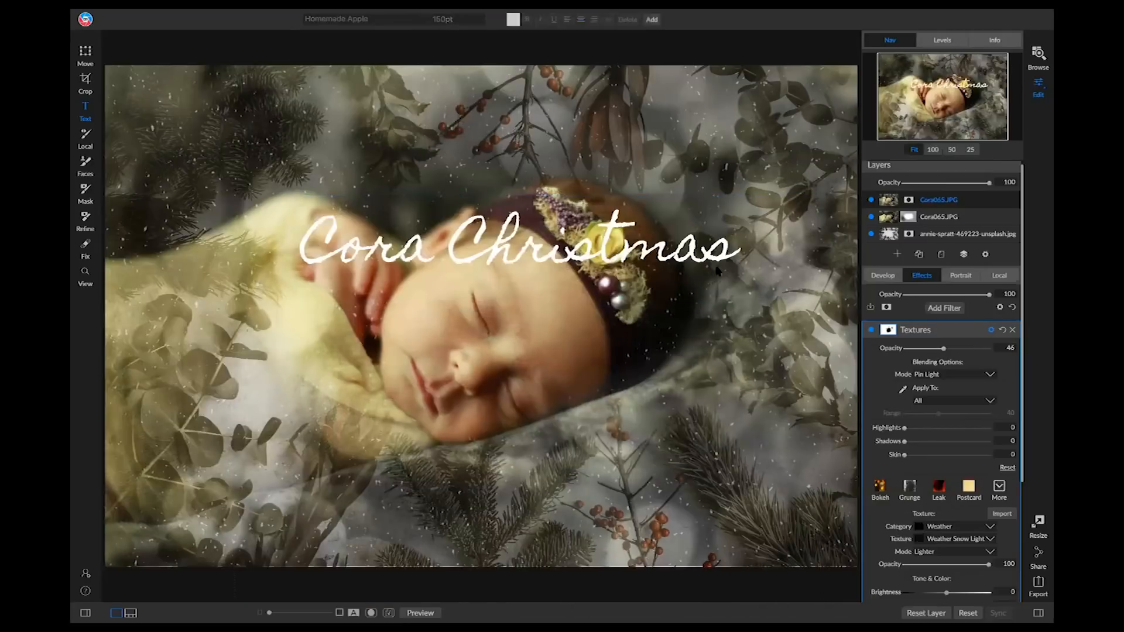
{"action": "left_click_drag", "start_coordinate": [730, 244], "coordinate": [747, 367]}
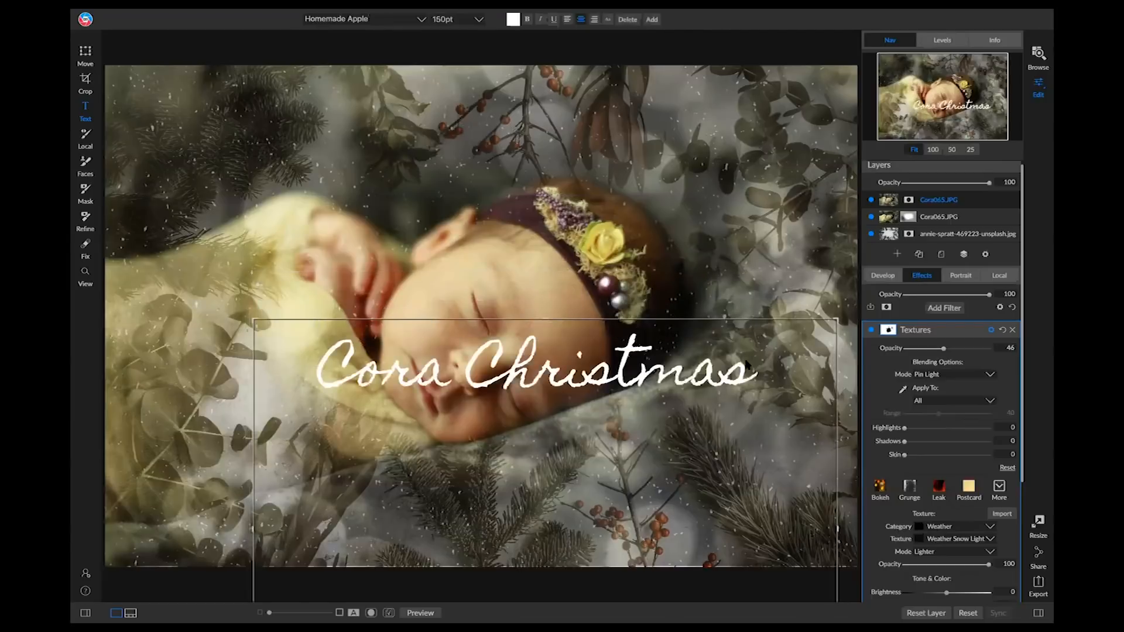
Step: Append "2018" to the caption and position the text beneath the baby, across the lower part of the photo
{"action": "left_click", "coordinate": [754, 378]}
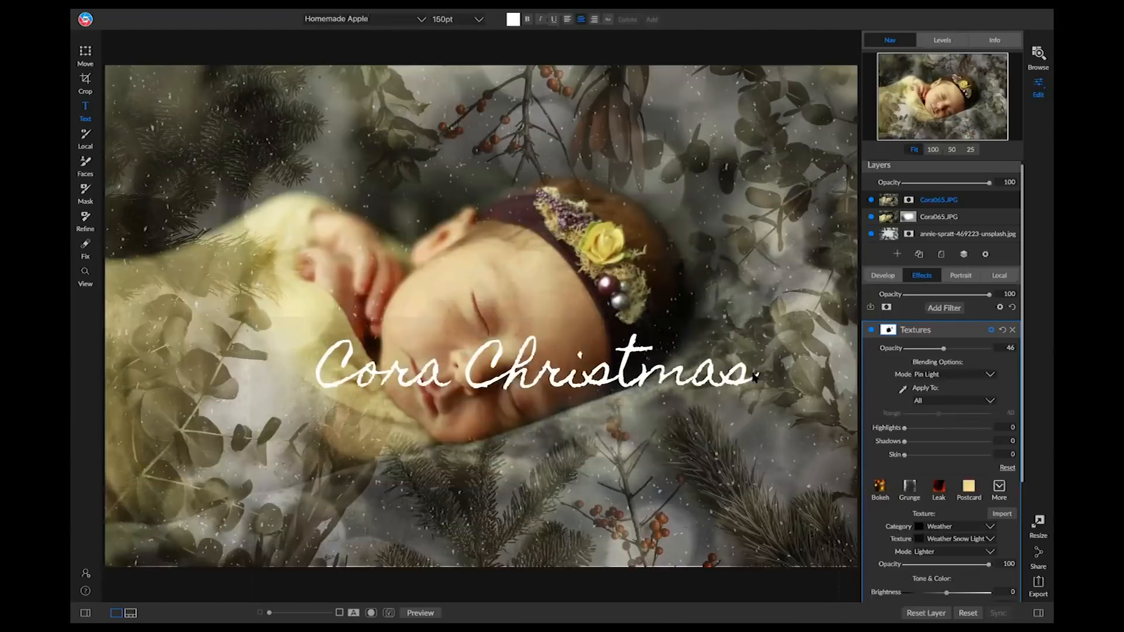
{"action": "type", "text": "2019"}
{"action": "key", "text": "BackSpace"}
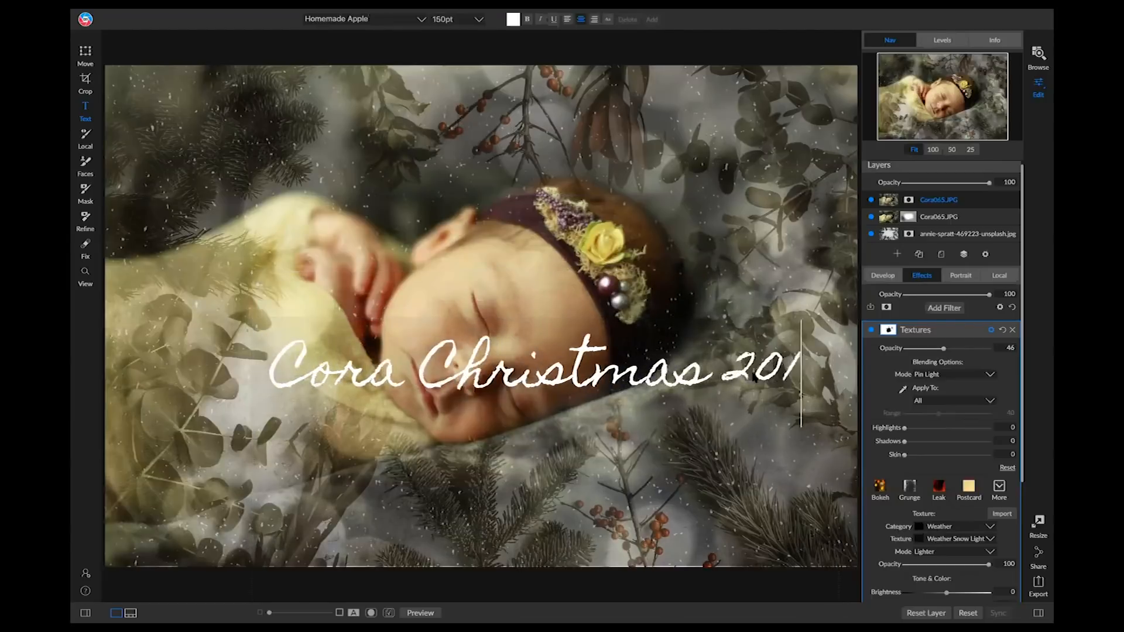
{"action": "type", "text": "8"}
{"action": "left_click", "coordinate": [758, 343]}
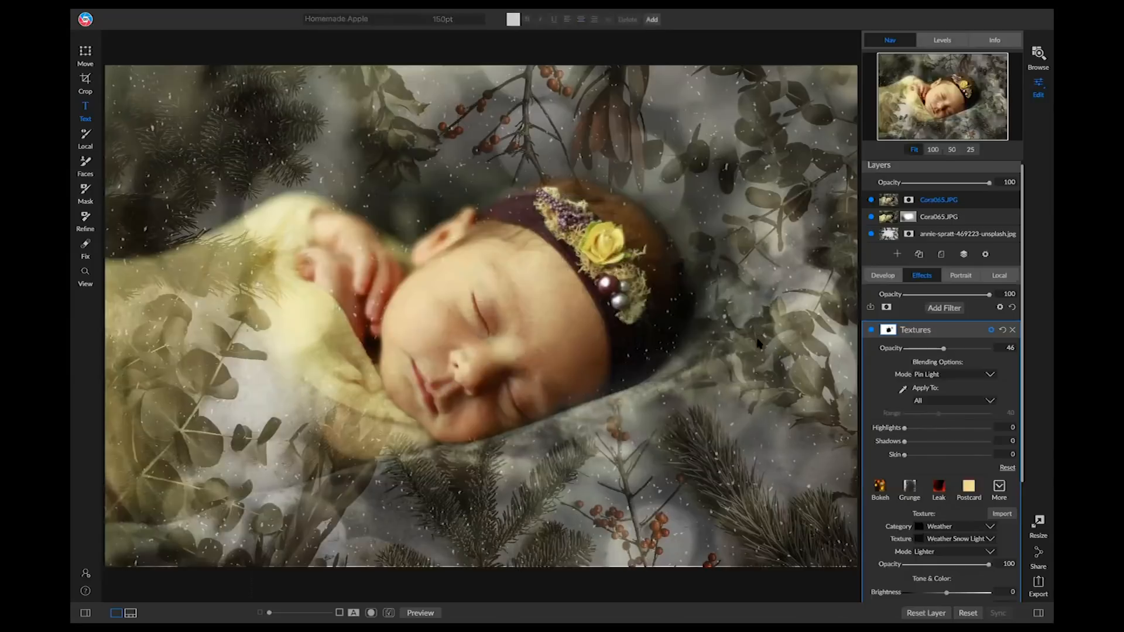
{"action": "left_click_drag", "start_coordinate": [761, 370], "coordinate": [760, 508]}
{"action": "left_click_drag", "start_coordinate": [754, 466], "coordinate": [759, 470]}
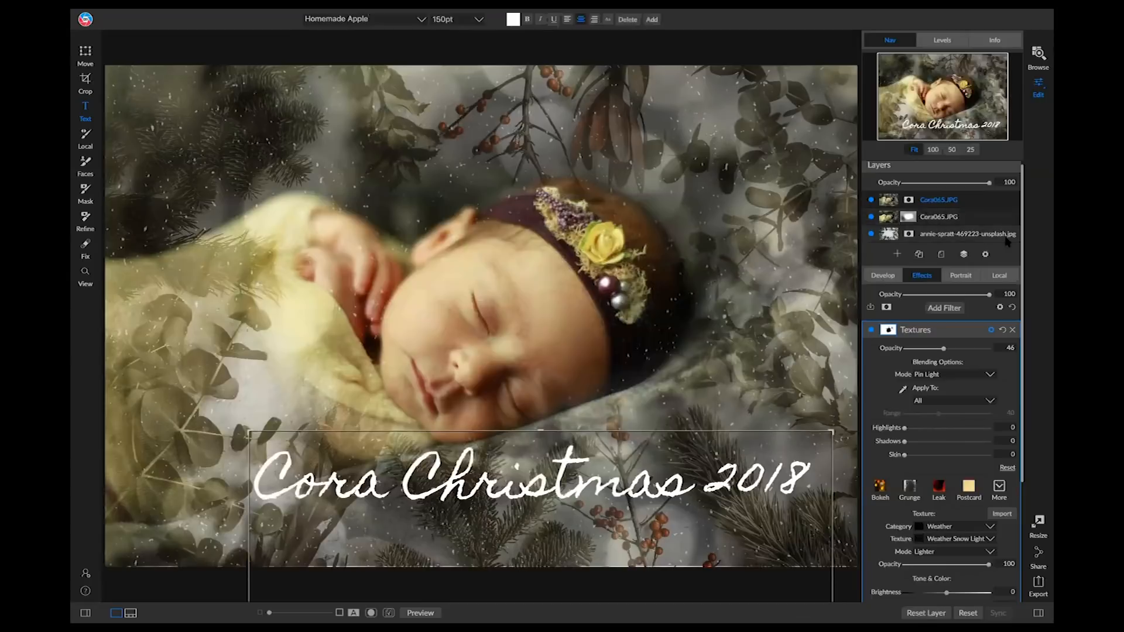
Step: Add a Lighten local adjustment and paint it in across the caption area with a size 700 brush at 100 opacity
{"action": "left_click", "coordinate": [1002, 276]}
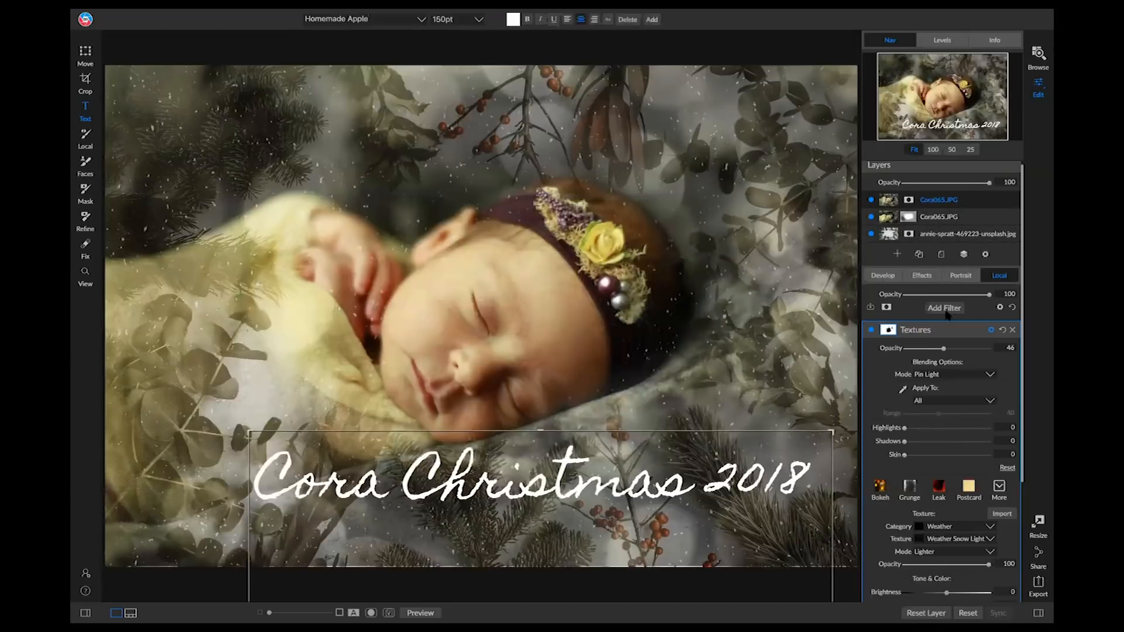
{"action": "left_click", "coordinate": [889, 367]}
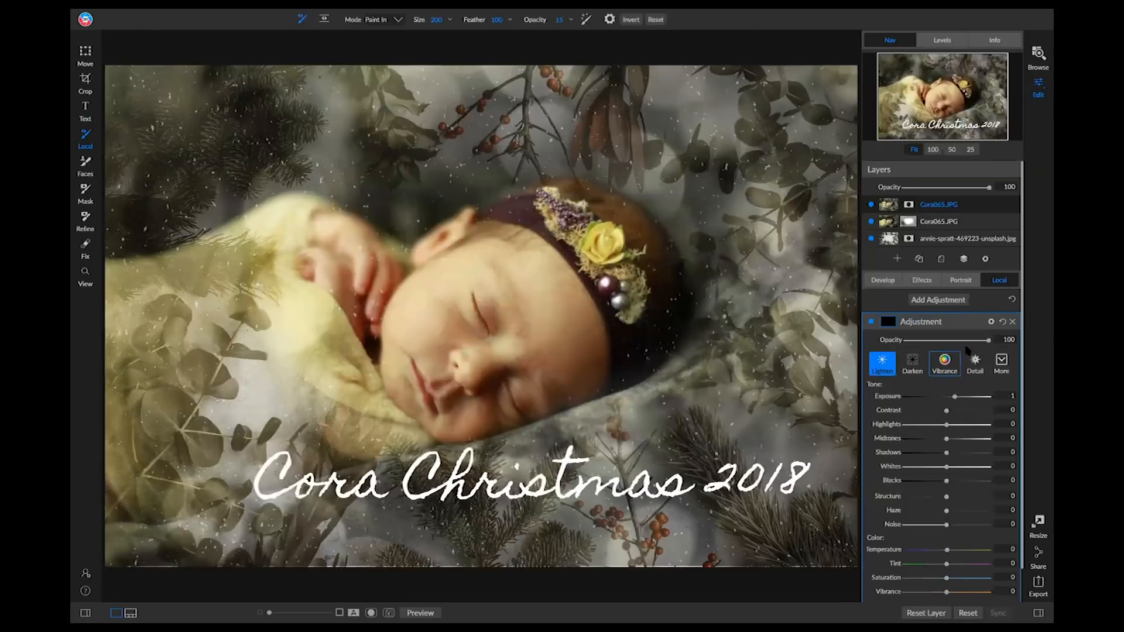
{"action": "left_click_drag", "start_coordinate": [531, 21], "coordinate": [761, 20]}
{"action": "key", "text": "backslash"}
{"action": "key", "text": "backslash"}
{"action": "key", "text": "bracketright"}
{"action": "key", "text": "bracketright"}
{"action": "key", "text": "bracketright"}
{"action": "key", "text": "bracketright"}
{"action": "key", "text": "bracketright"}
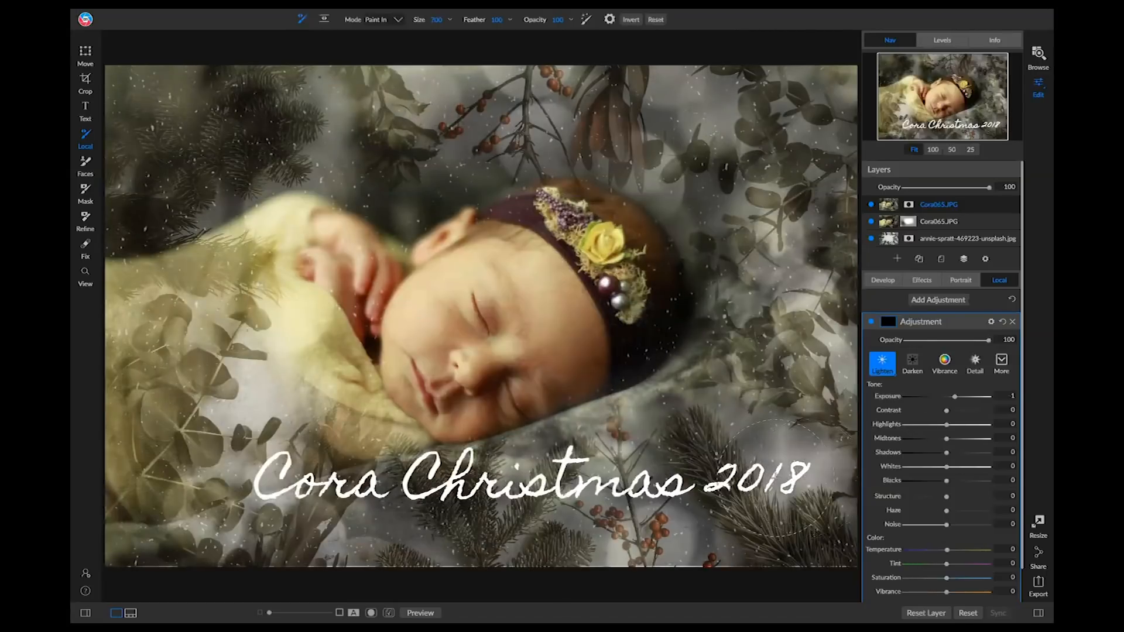
{"action": "mouse_move", "coordinate": [566, 476]}
{"action": "left_mouse_down"}
{"action": "mouse_move", "coordinate": [315, 482]}
{"action": "mouse_move", "coordinate": [251, 464]}
{"action": "mouse_move", "coordinate": [344, 483]}
{"action": "mouse_move", "coordinate": [807, 480]}
{"action": "left_mouse_up"}
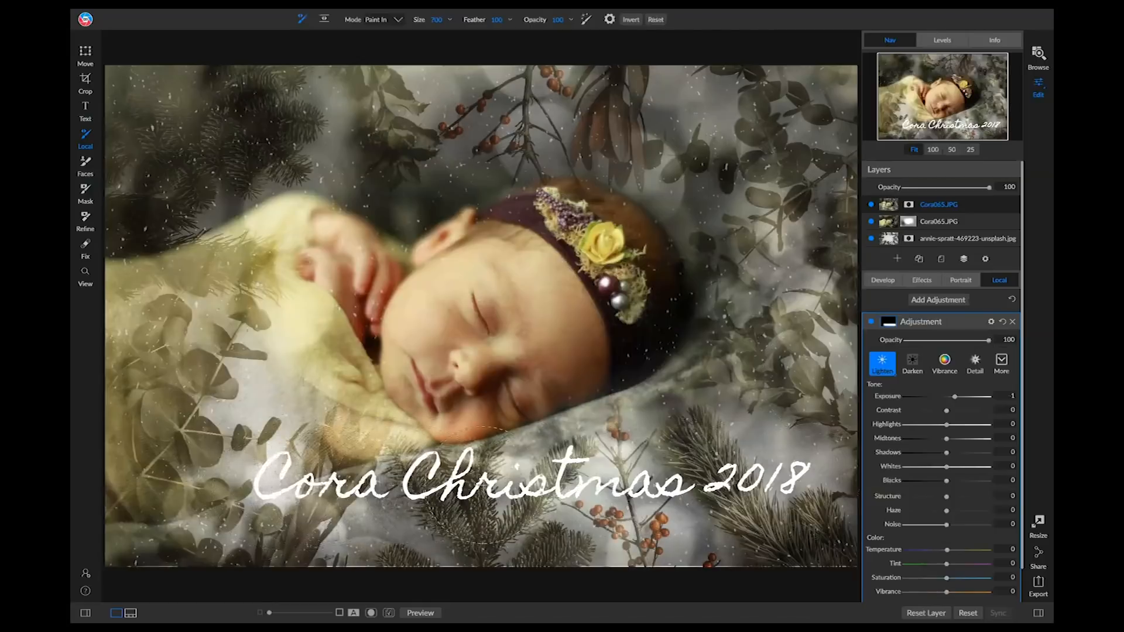
Step: Try an exposure of 1.3 and an opacity of 64 on the Lighten adjustment behind the caption
{"action": "left_click_drag", "start_coordinate": [968, 400], "coordinate": [958, 400]}
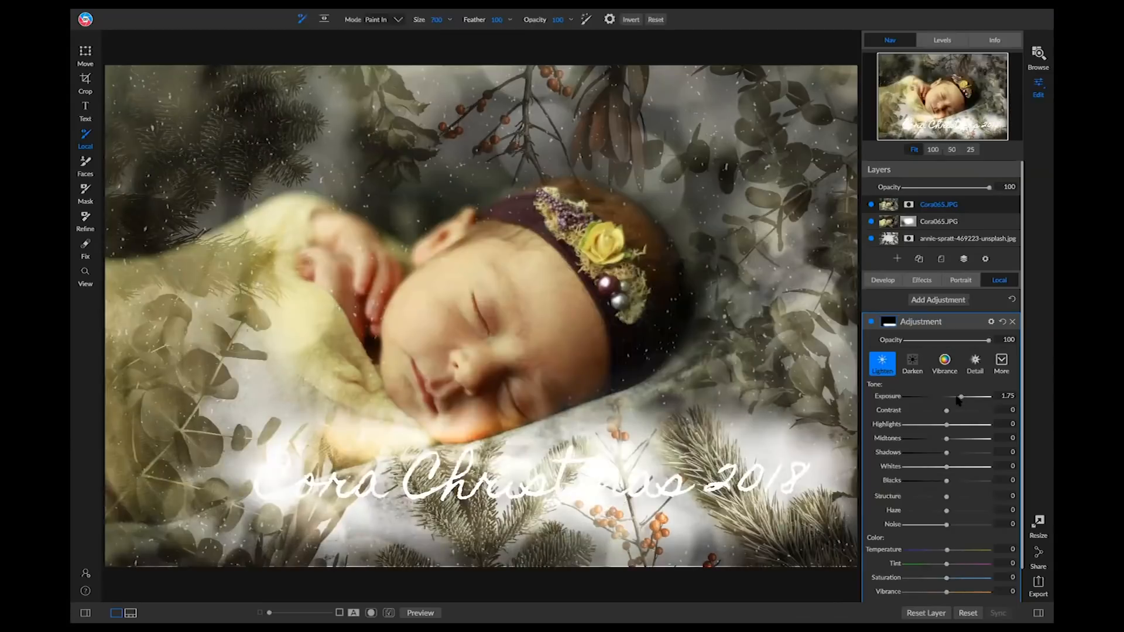
{"action": "left_click_drag", "start_coordinate": [989, 340], "coordinate": [960, 340]}
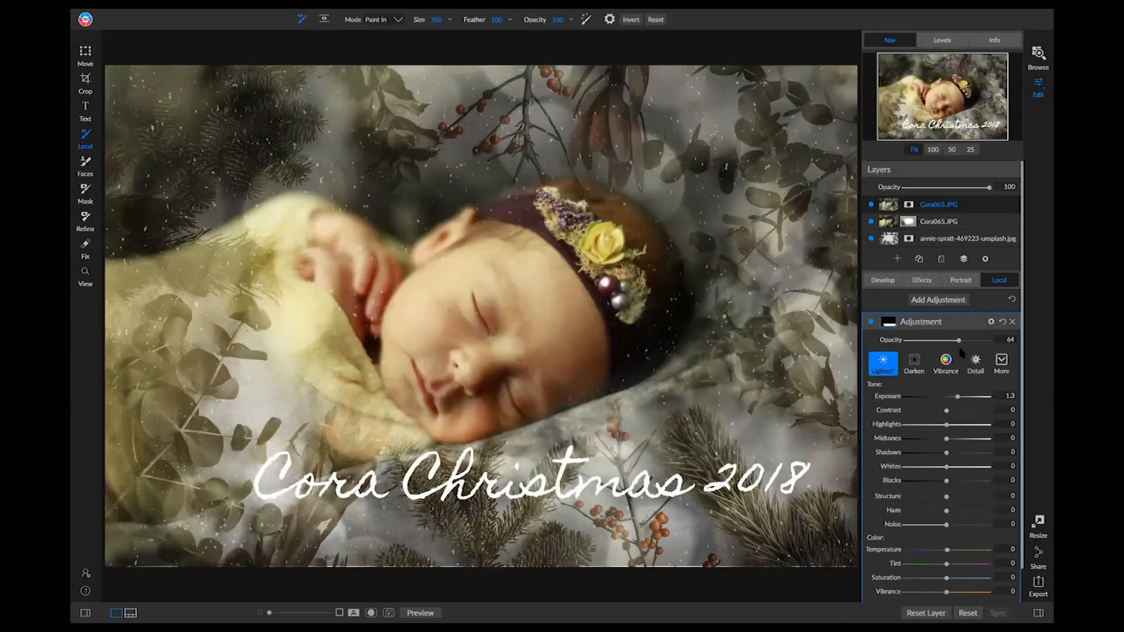
Step: Change the caption area's local adjustment to Darken, compare it on and off, and set its opacity to 33
{"action": "left_click", "coordinate": [912, 364]}
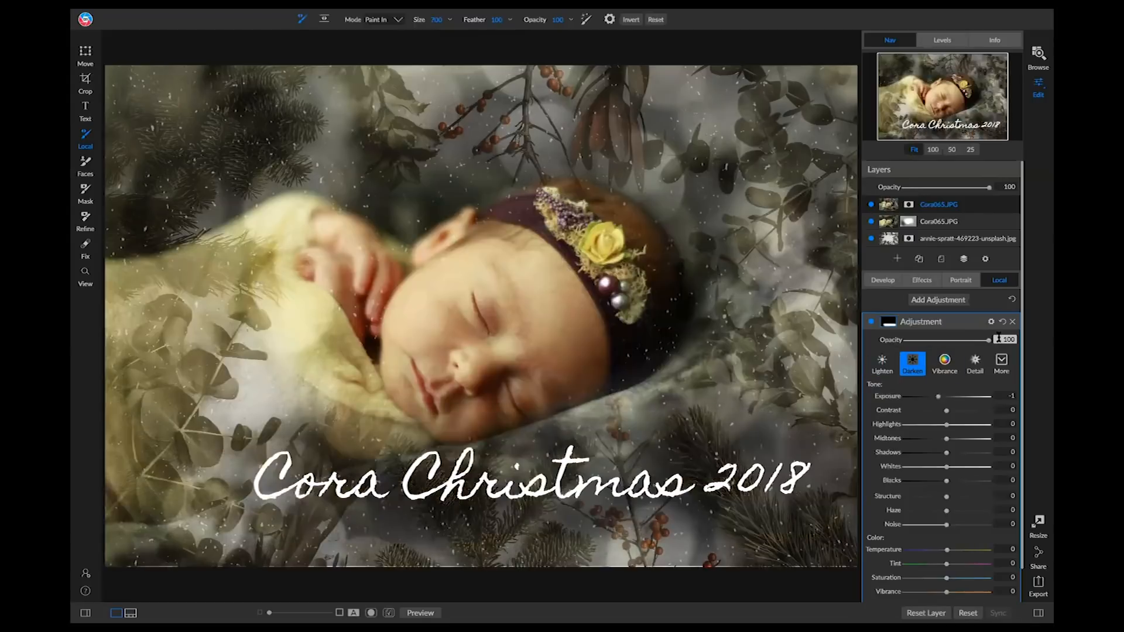
{"action": "left_click_drag", "start_coordinate": [966, 345], "coordinate": [915, 344]}
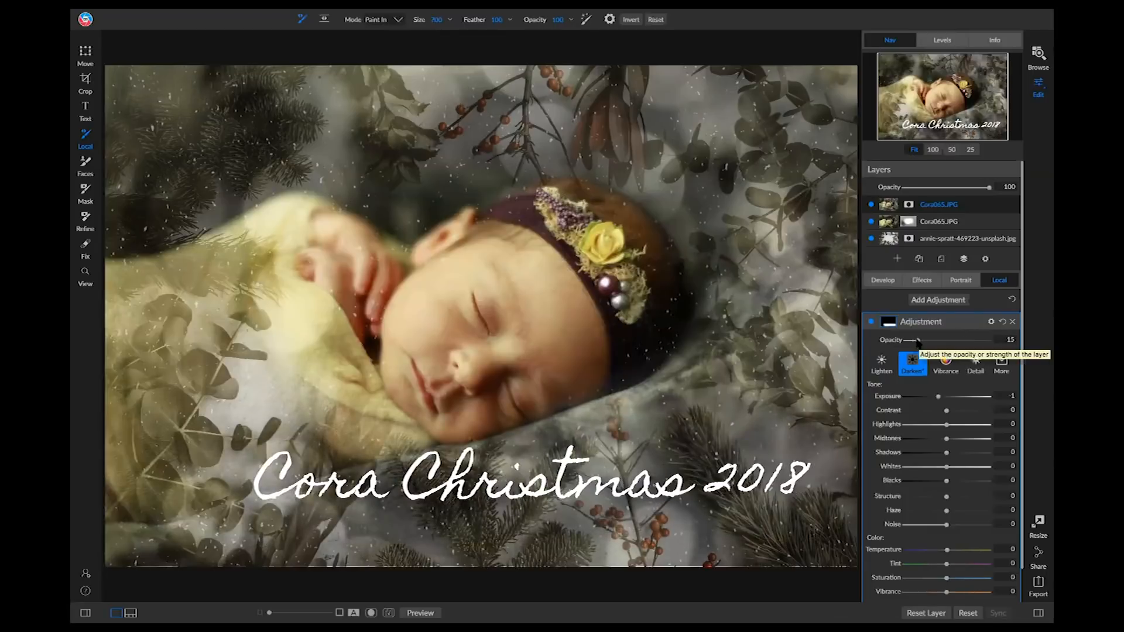
{"action": "left_click", "coordinate": [872, 322]}
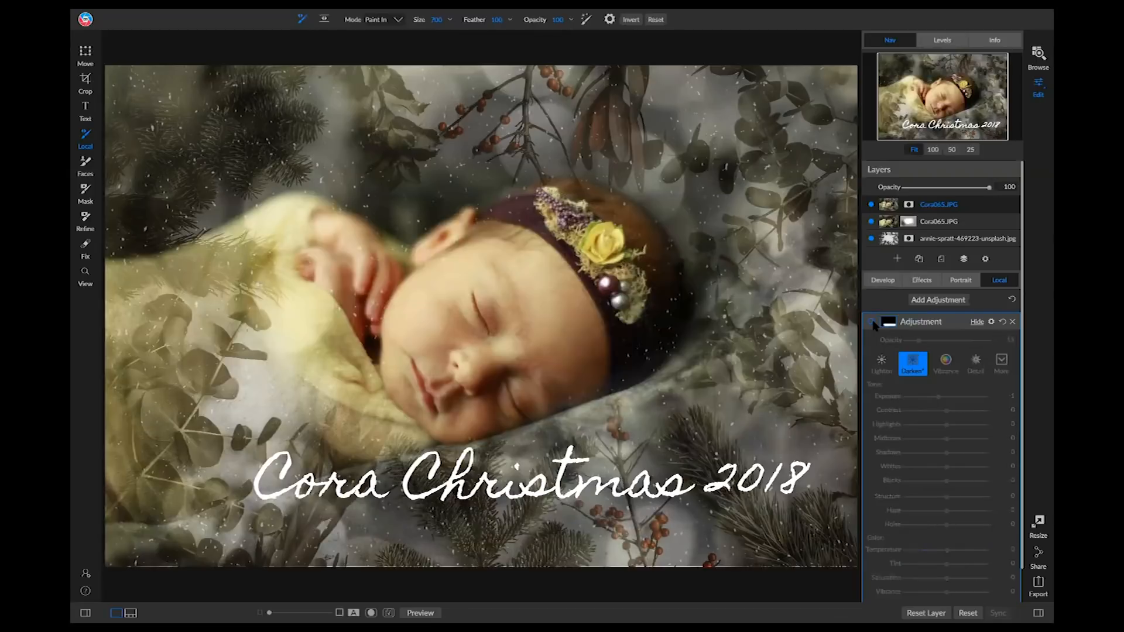
{"action": "left_click", "coordinate": [872, 323]}
{"action": "left_click_drag", "start_coordinate": [919, 340], "coordinate": [934, 344]}
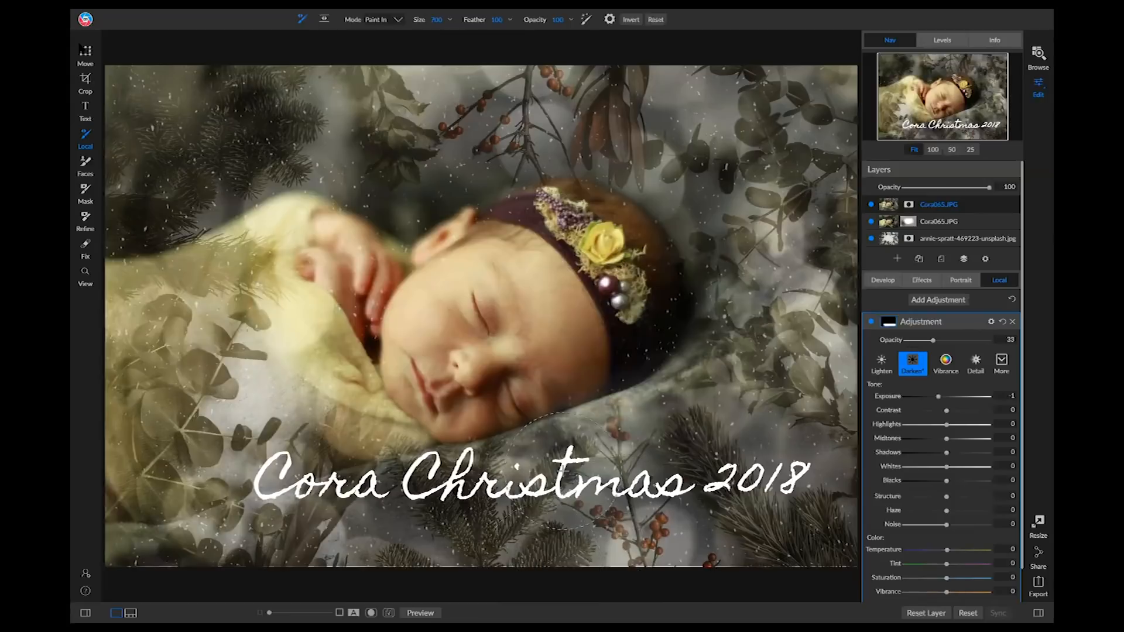
Step: Leave the finished composite and switch from editing to browsing the photos
{"action": "mouse_move", "coordinate": [103, 31]}
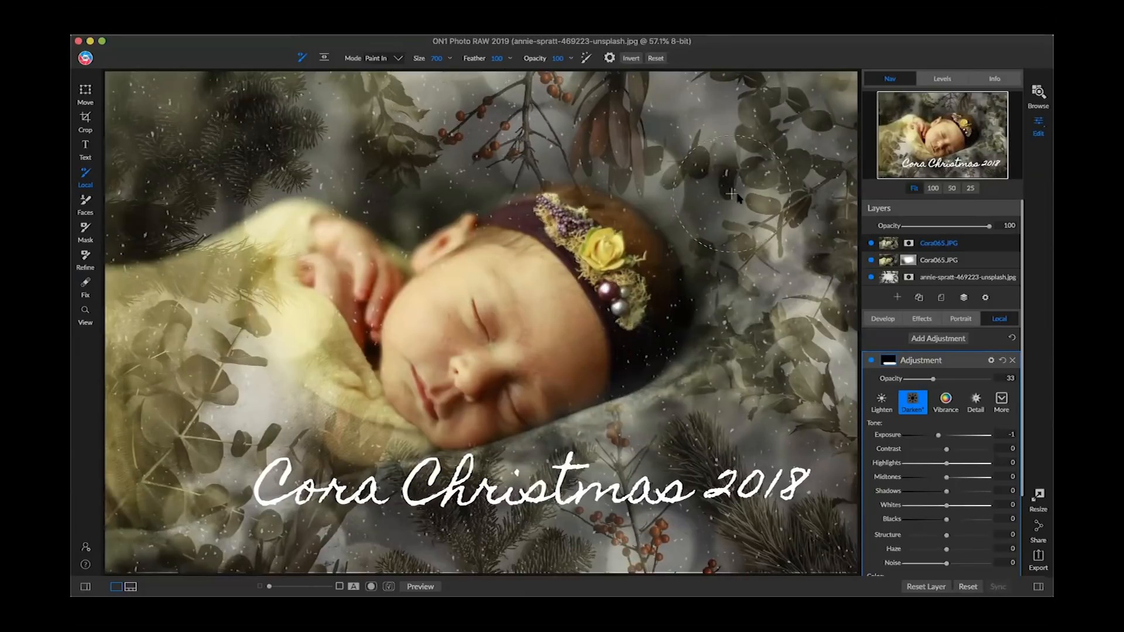
{"action": "left_click", "coordinate": [1039, 93]}
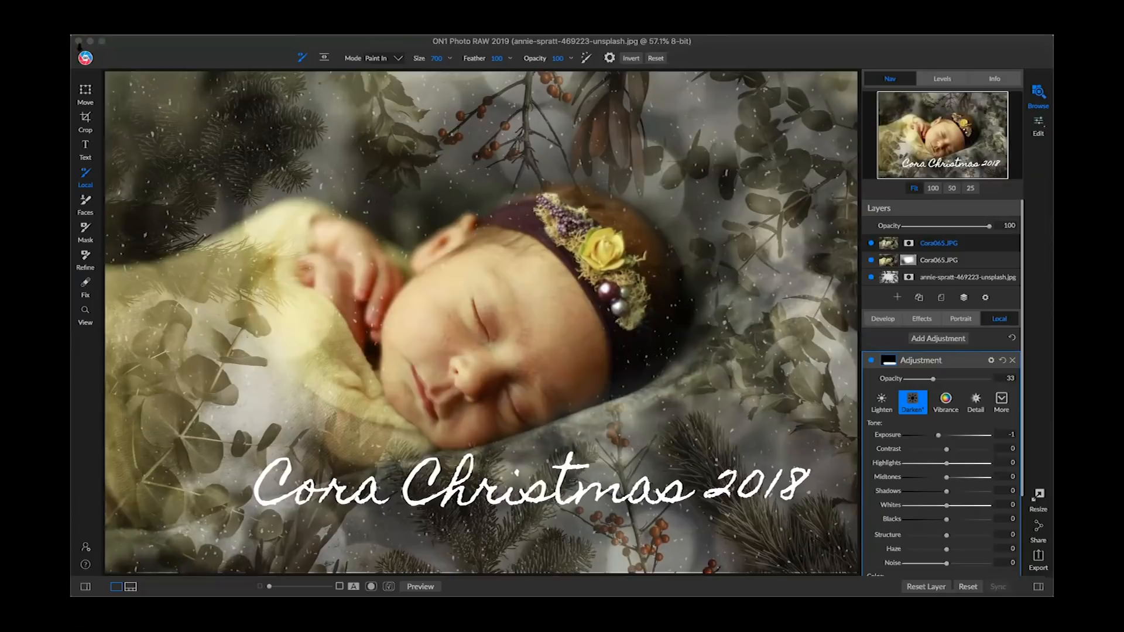
Step: Open the photo of the two champagne glasses from the Holiday Webinar album for editing
{"action": "left_click", "coordinate": [632, 333]}
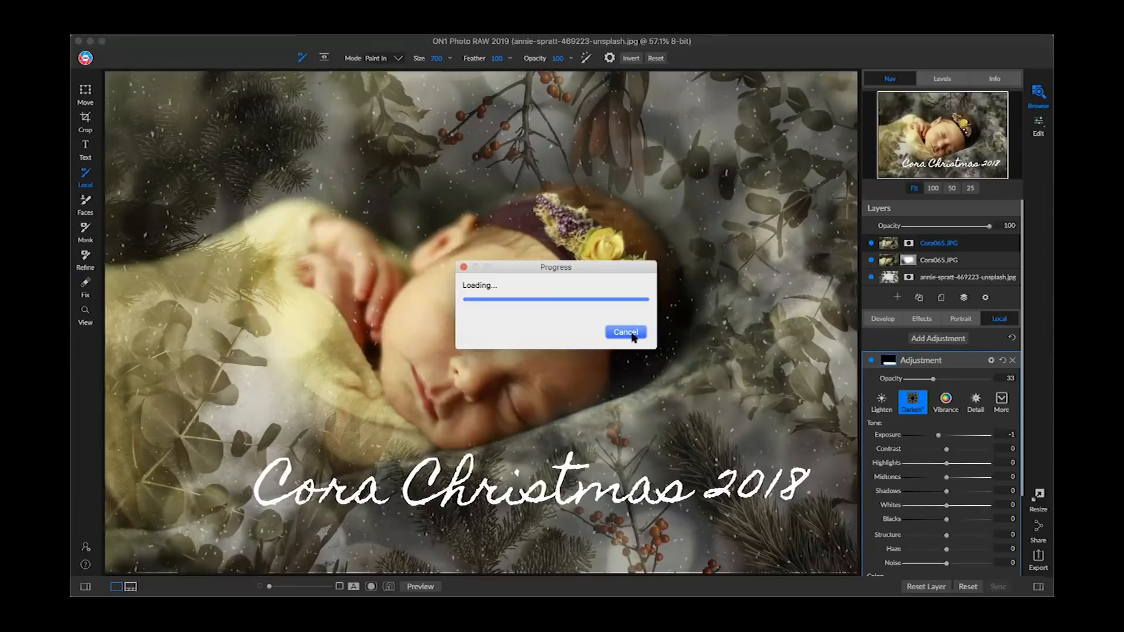
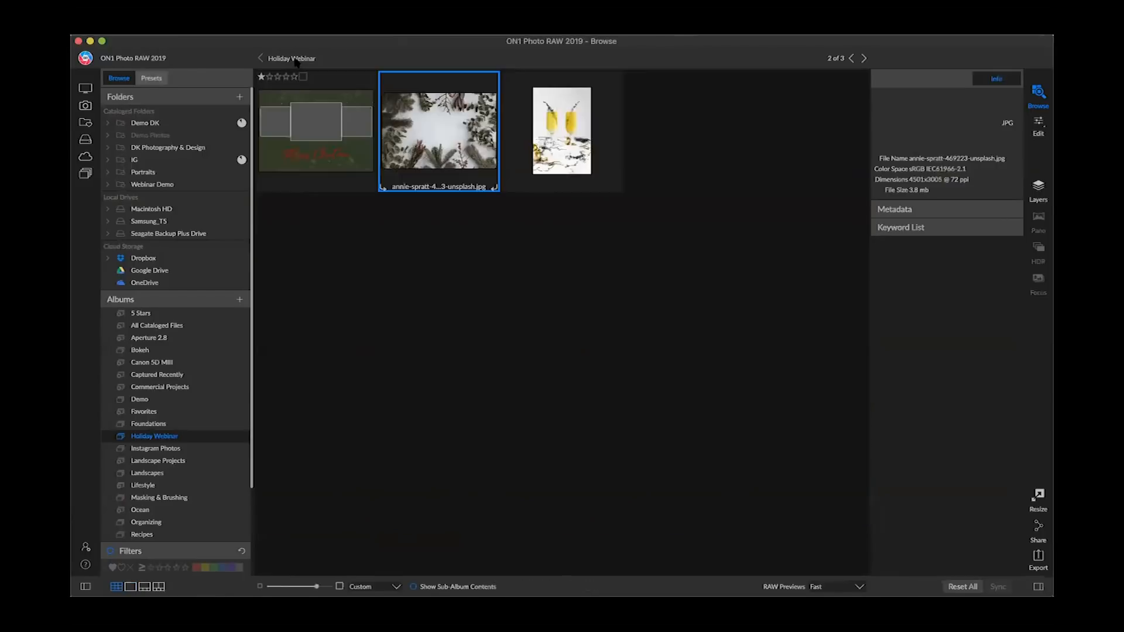
{"action": "left_click", "coordinate": [559, 148]}
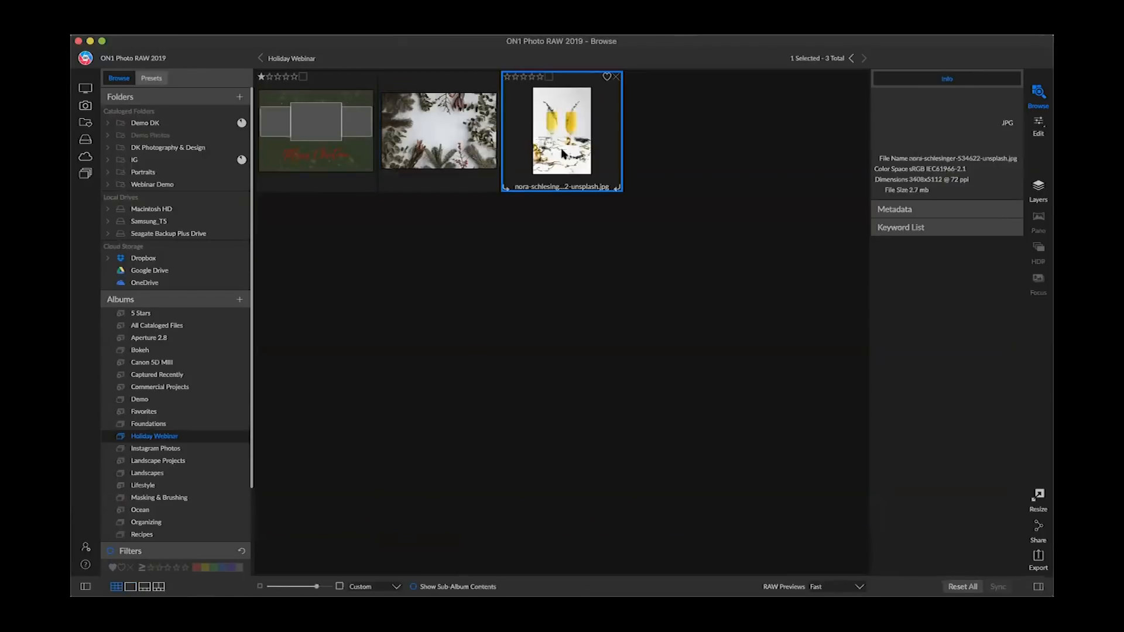
{"action": "double_click", "coordinate": [557, 146]}
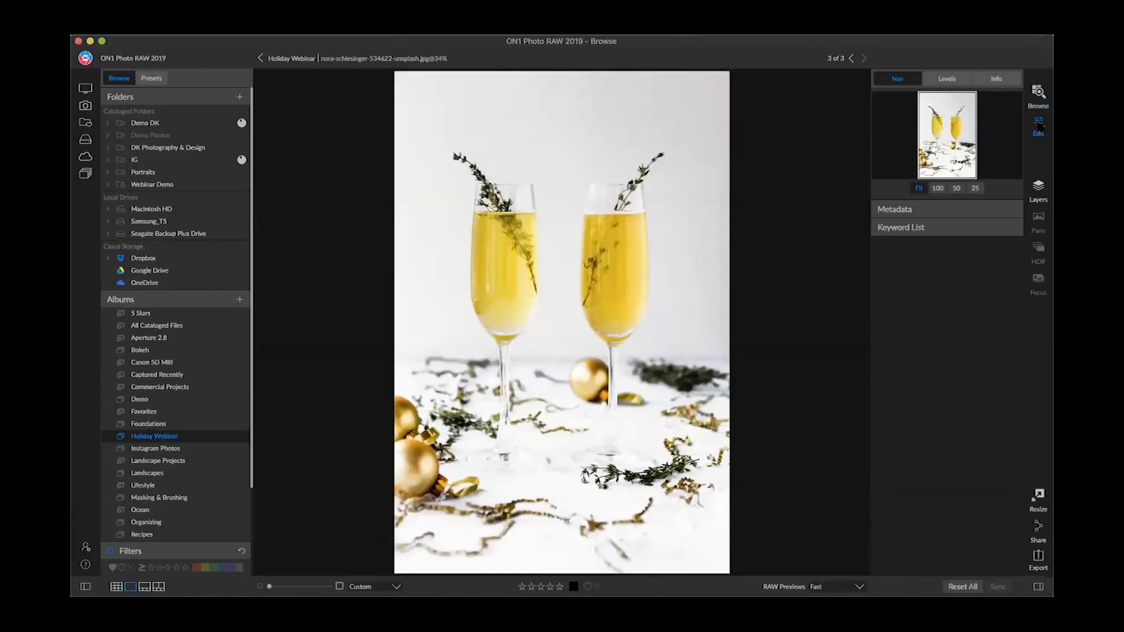
{"action": "left_click", "coordinate": [1039, 126]}
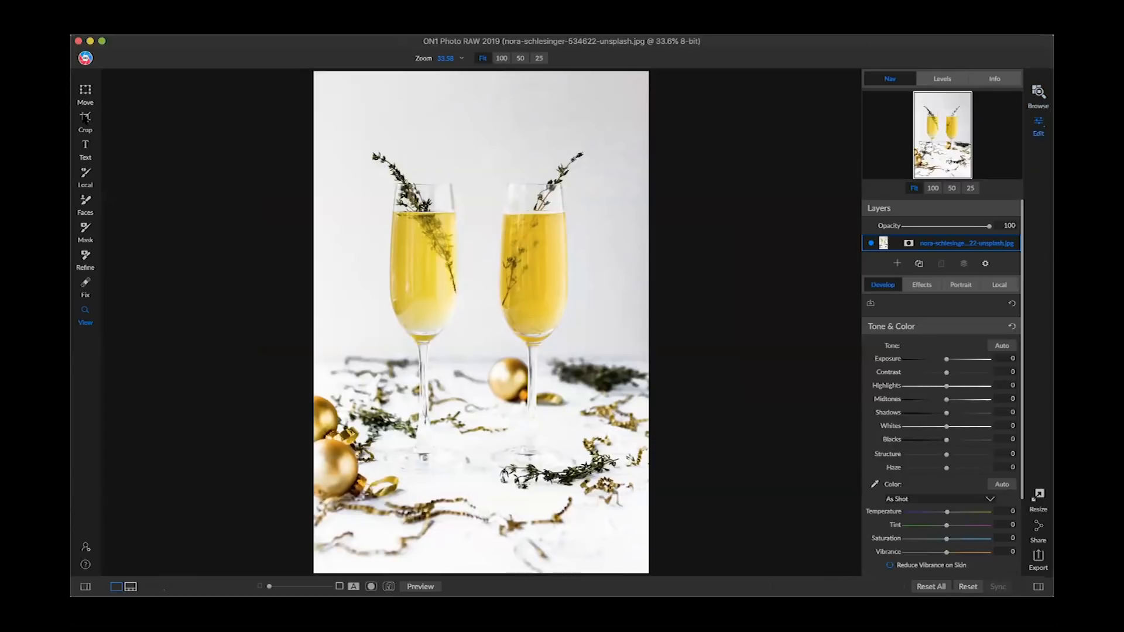
Step: Crop the champagne photo to the 4x5 (8x10) ratio, trimming its upper and lower edges
{"action": "left_click", "coordinate": [85, 117]}
{"action": "left_click", "coordinate": [362, 59]}
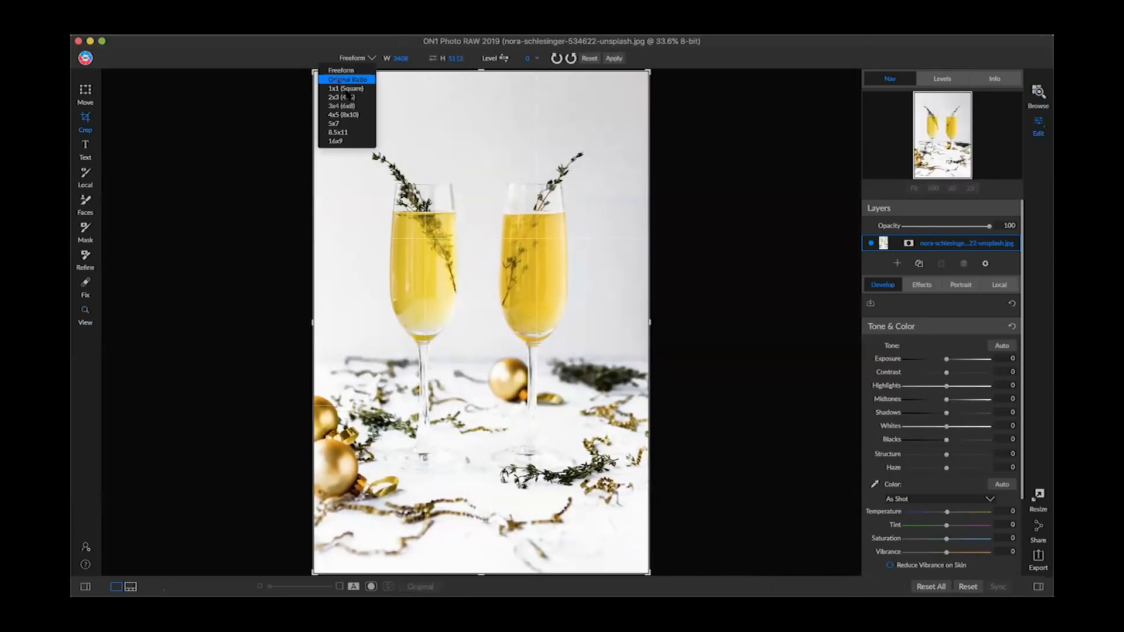
{"action": "left_click", "coordinate": [349, 115]}
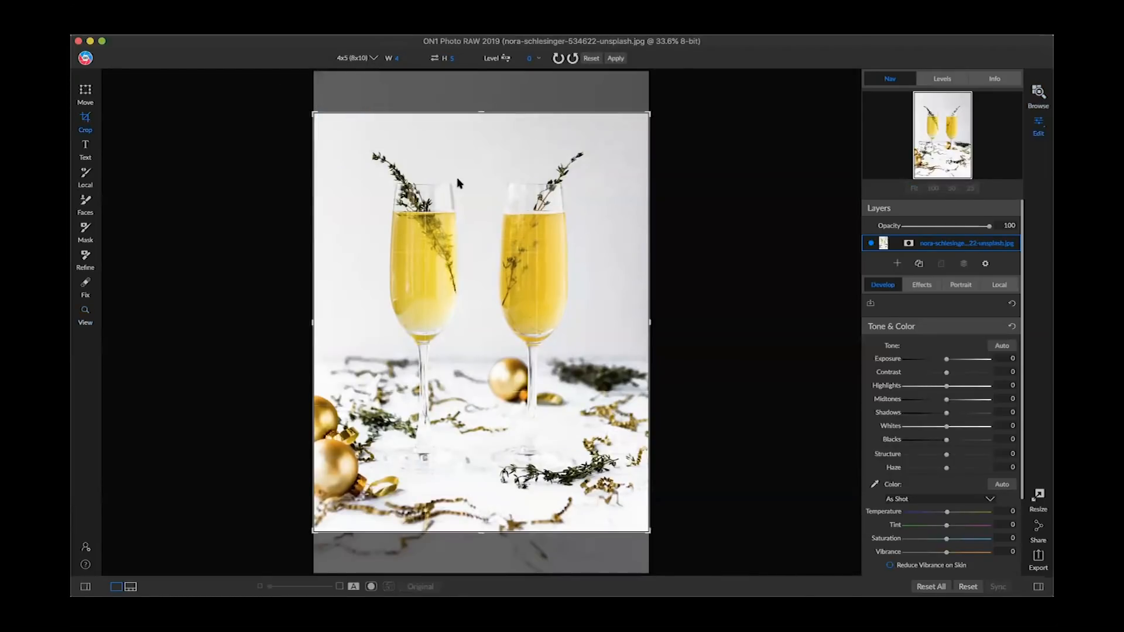
{"action": "left_click_drag", "start_coordinate": [459, 183], "coordinate": [460, 196]}
{"action": "key", "text": "Return"}
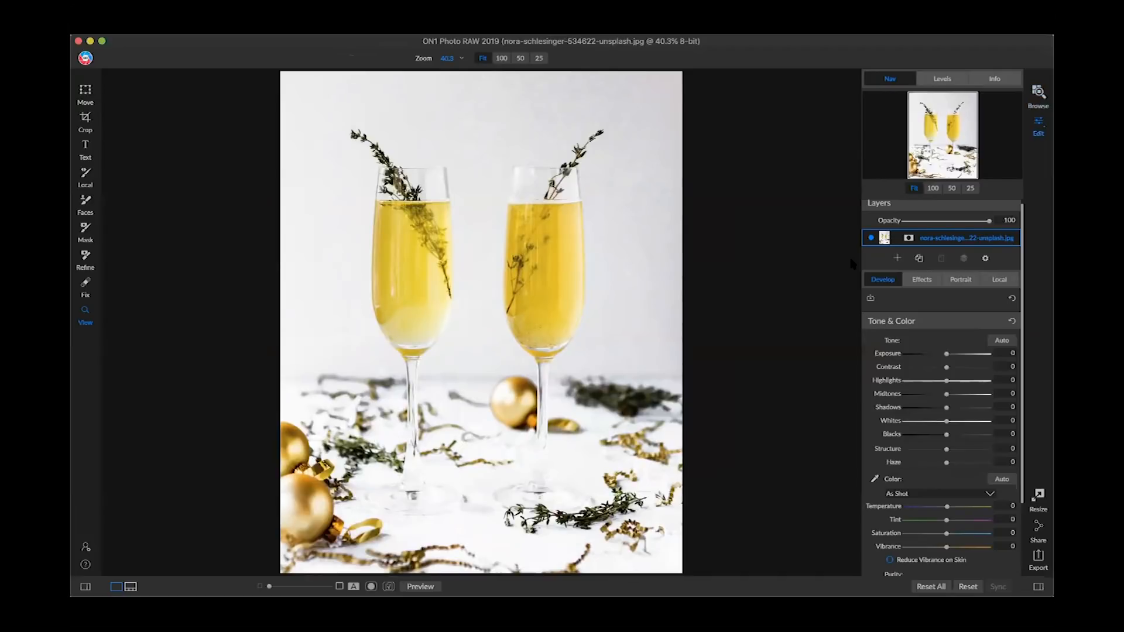
Step: Show the window full screen and add a Textures filter using the fireworks texture from the Holiday category
{"action": "left_click", "coordinate": [923, 279]}
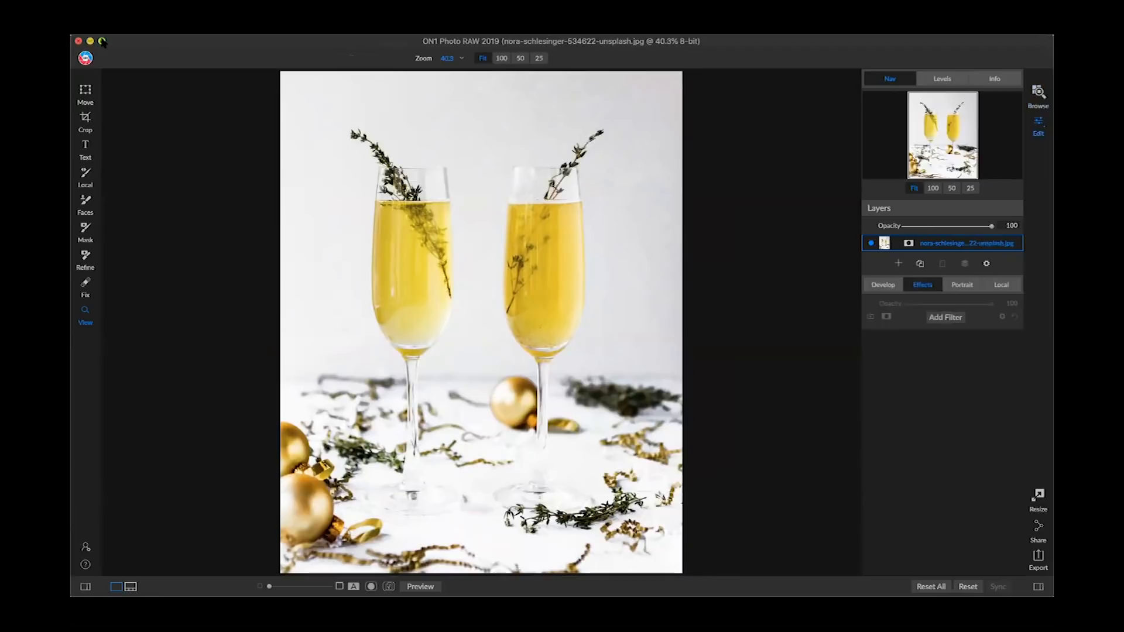
{"action": "left_click", "coordinate": [103, 41]}
{"action": "left_click", "coordinate": [947, 279]}
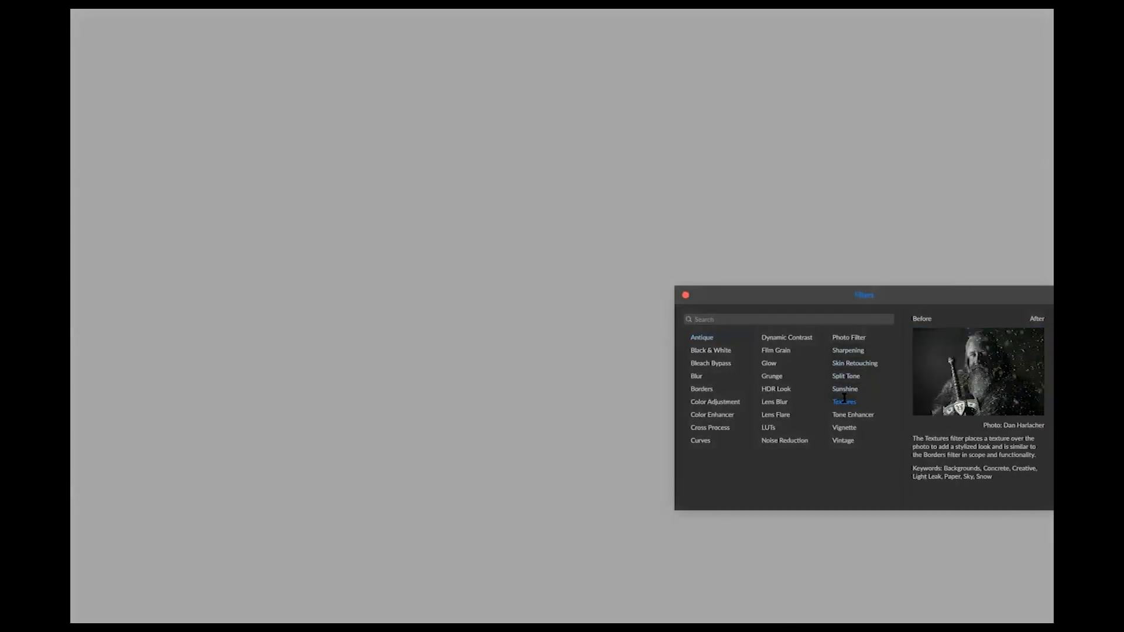
{"action": "left_click", "coordinate": [845, 402]}
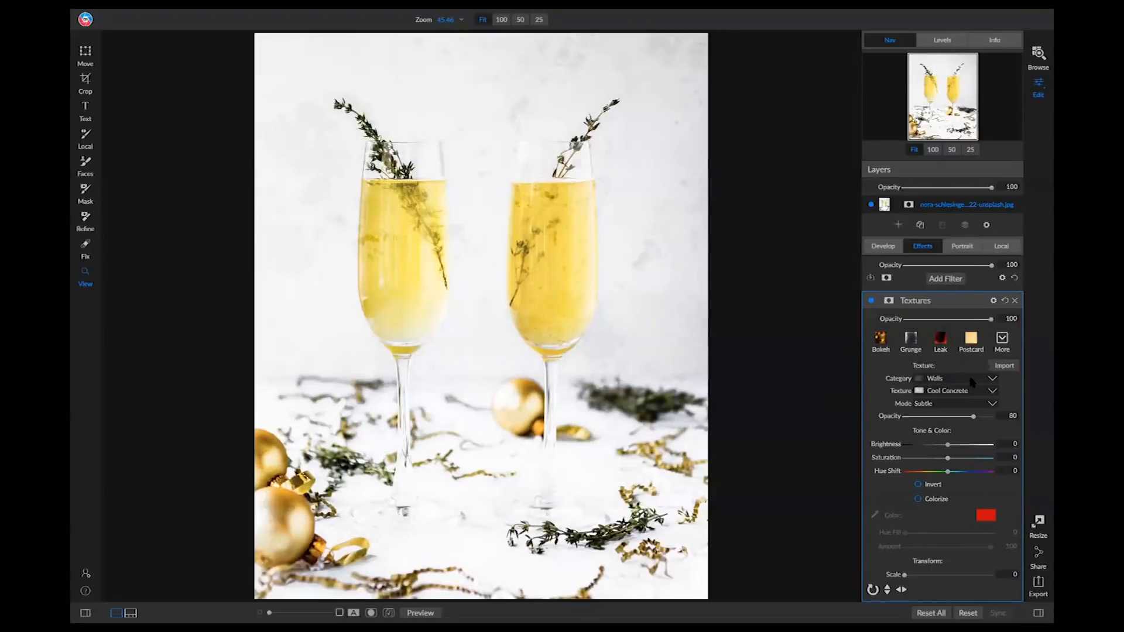
{"action": "left_click", "coordinate": [972, 382]}
{"action": "scroll", "coordinate": [966, 286], "scroll_direction": "down", "scroll_amount": 5}
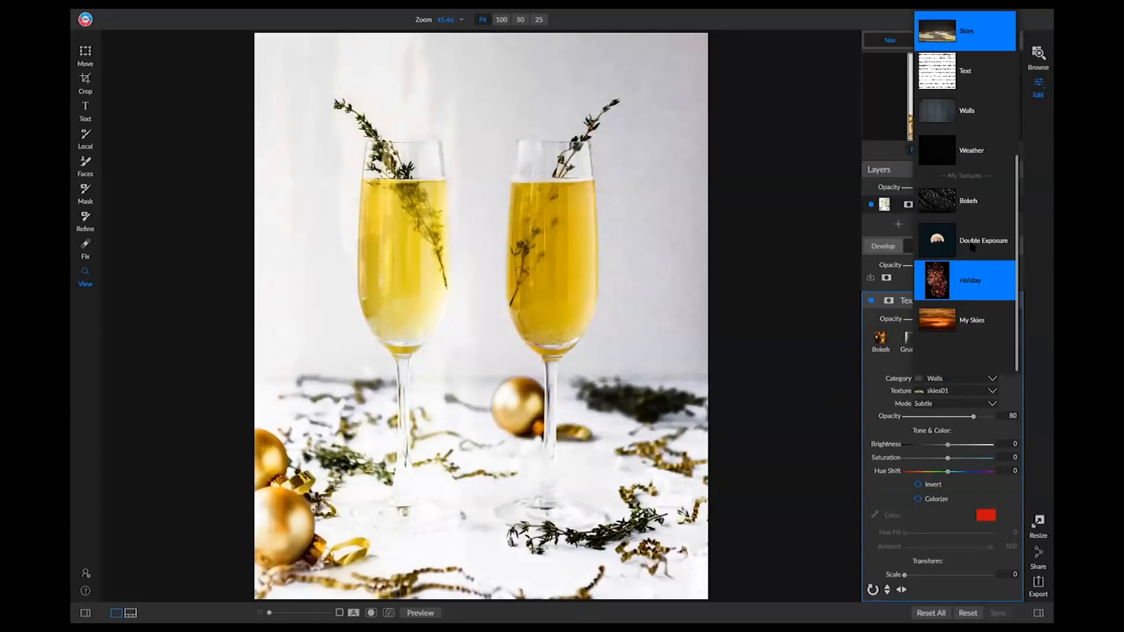
{"action": "left_click", "coordinate": [966, 283]}
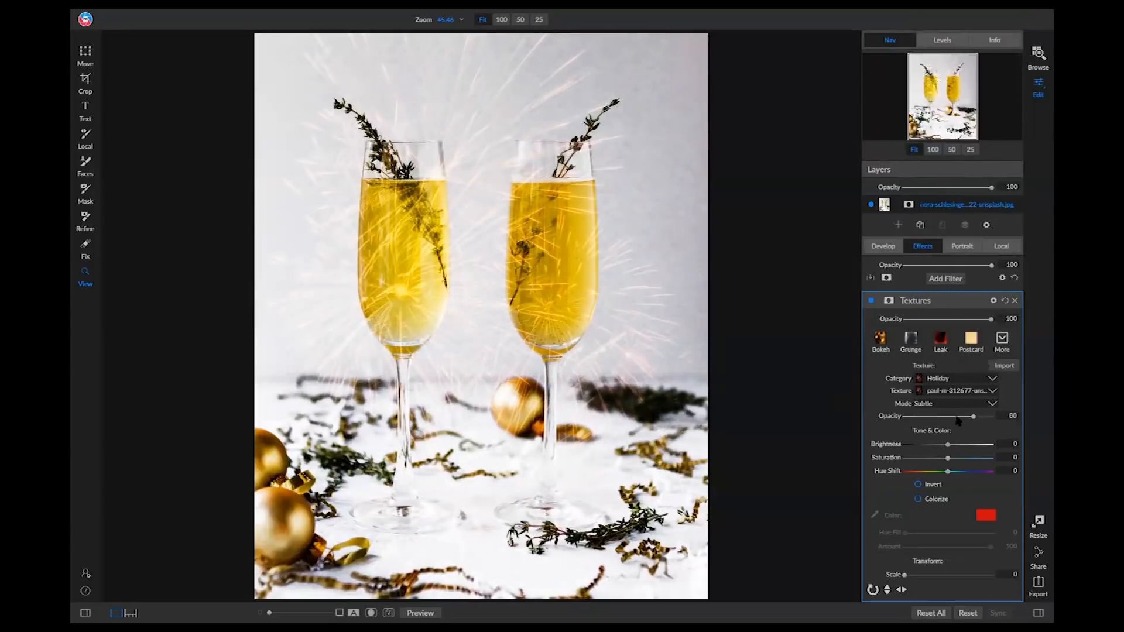
Step: Set the fireworks texture's opacity to 100, leaving its blending mode at Subtle
{"action": "left_click", "coordinate": [984, 402]}
{"action": "left_click", "coordinate": [1027, 396]}
{"action": "left_click_drag", "start_coordinate": [974, 417], "coordinate": [1013, 418]}
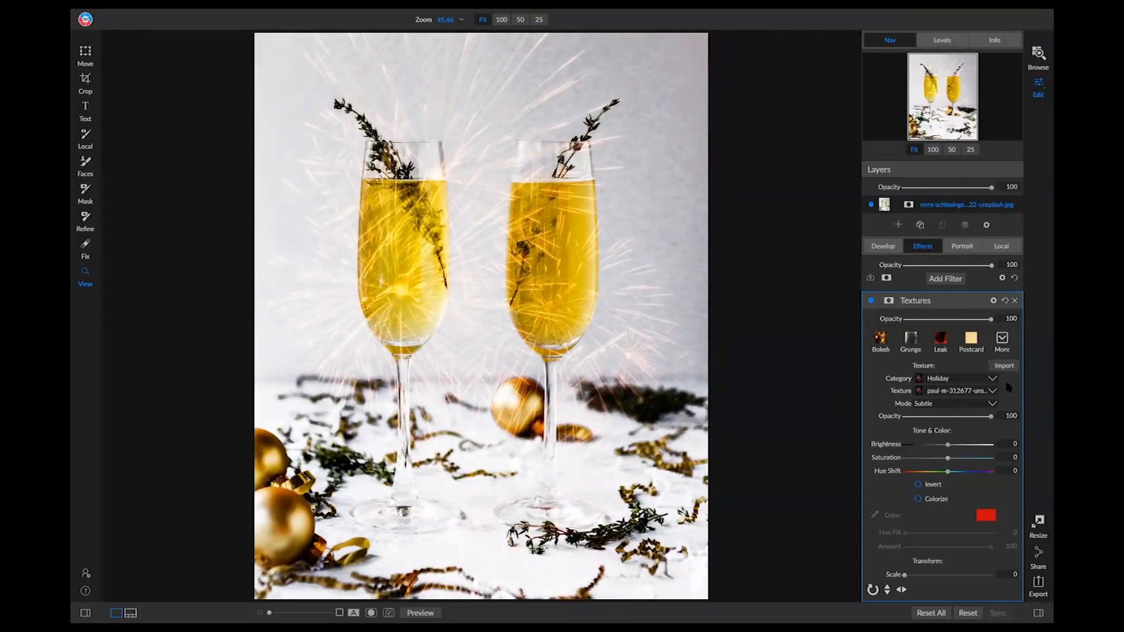
Step: Limit the fireworks texture's mask with Color Range, sampling the yellow of the champagne
{"action": "left_click", "coordinate": [888, 302]}
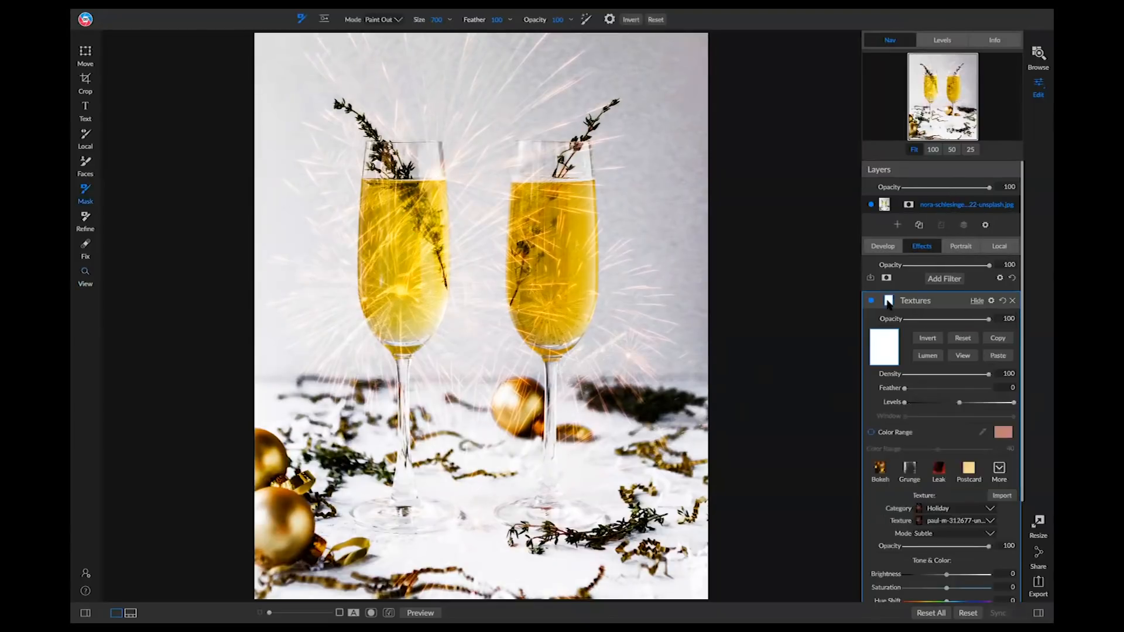
{"action": "left_click", "coordinate": [872, 433]}
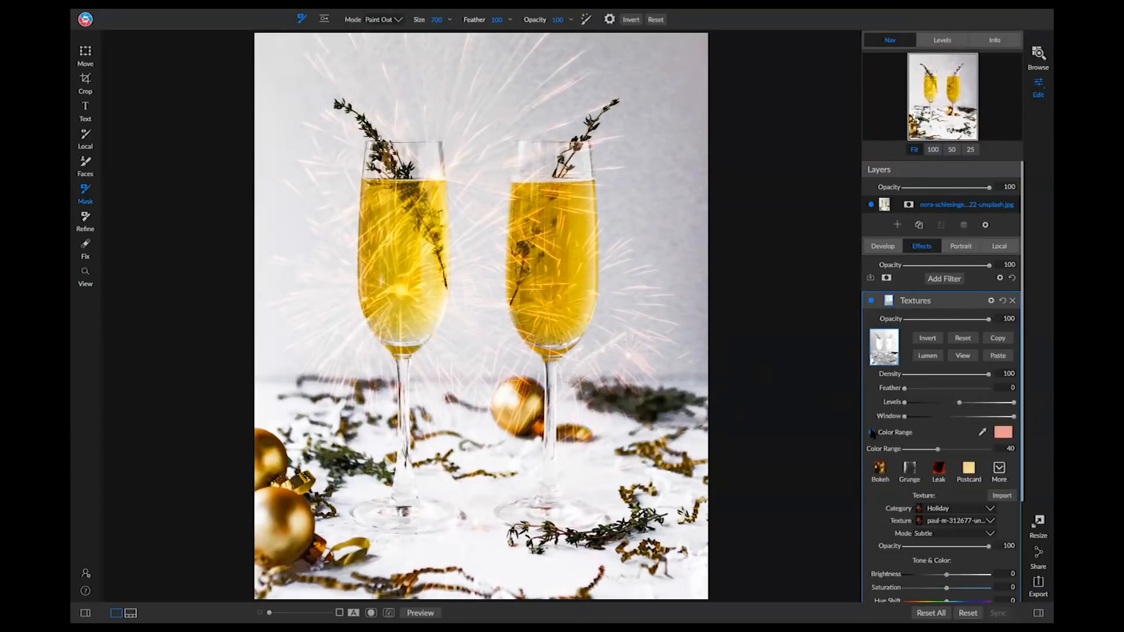
{"action": "left_click", "coordinate": [983, 433]}
{"action": "left_click", "coordinate": [388, 221]}
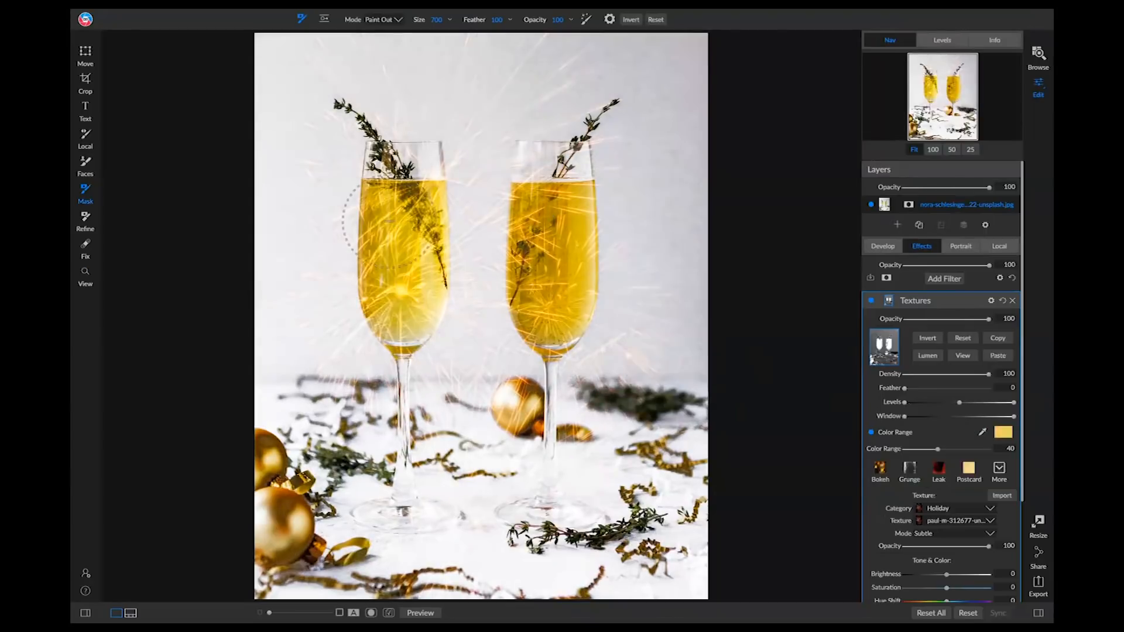
Step: Invert the fireworks mask while viewing it so the champagne is excluded, and compare the filter on and off
{"action": "left_click", "coordinate": [956, 357]}
{"action": "left_click", "coordinate": [927, 341]}
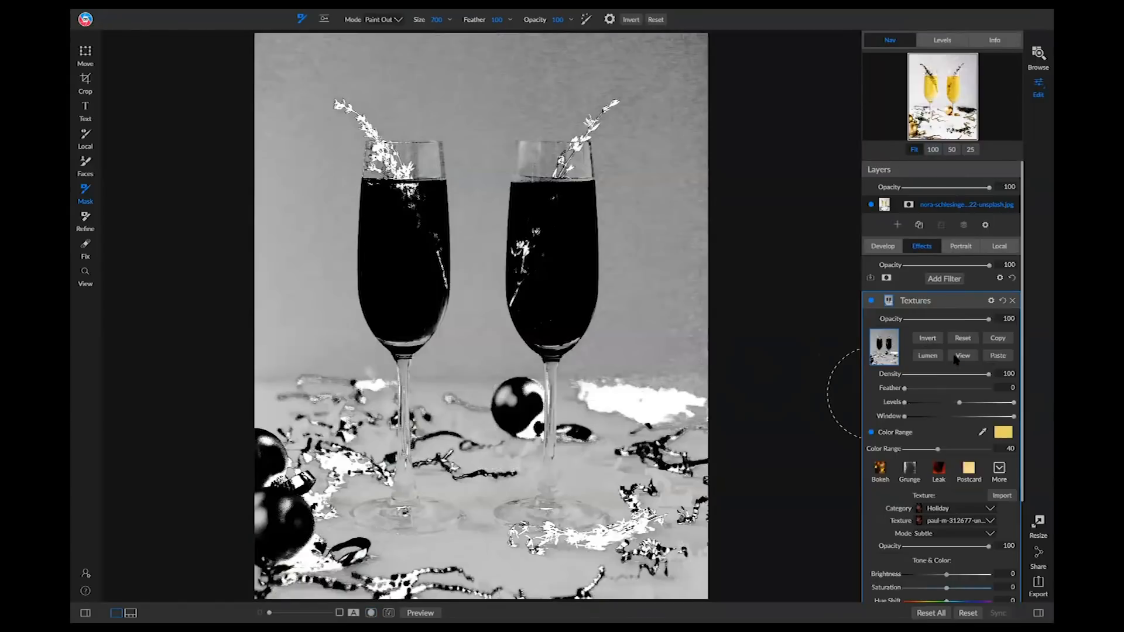
{"action": "left_click", "coordinate": [957, 358]}
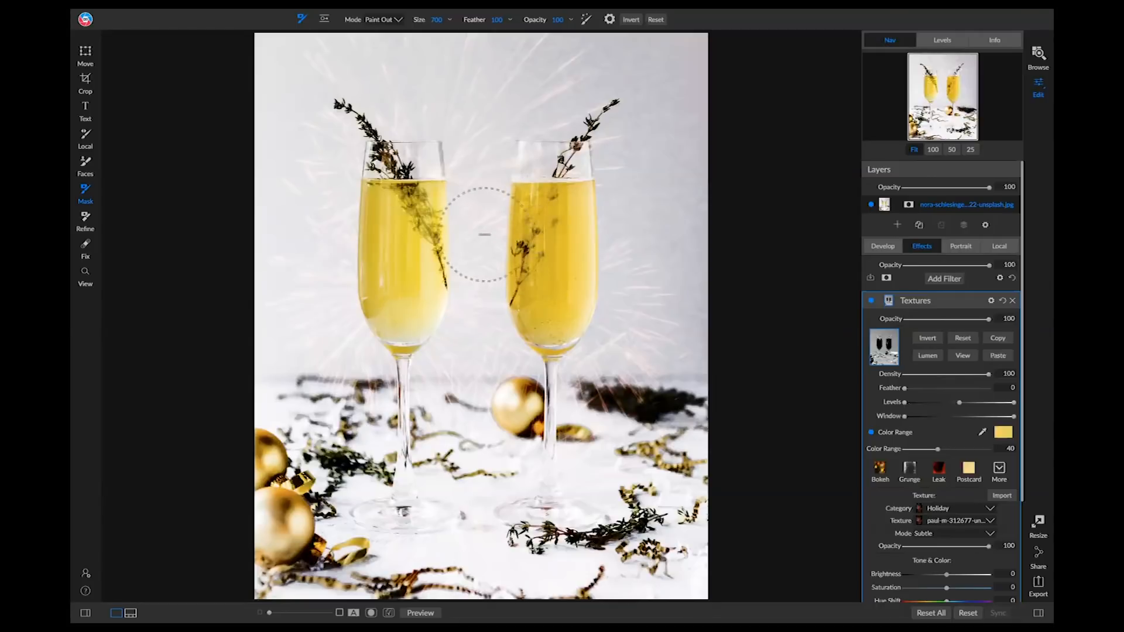
{"action": "left_click", "coordinate": [871, 301]}
{"action": "left_click", "coordinate": [870, 302]}
Step: Add a second Textures filter using the Bokeh8 texture from the Bokeh category
{"action": "left_click", "coordinate": [951, 280]}
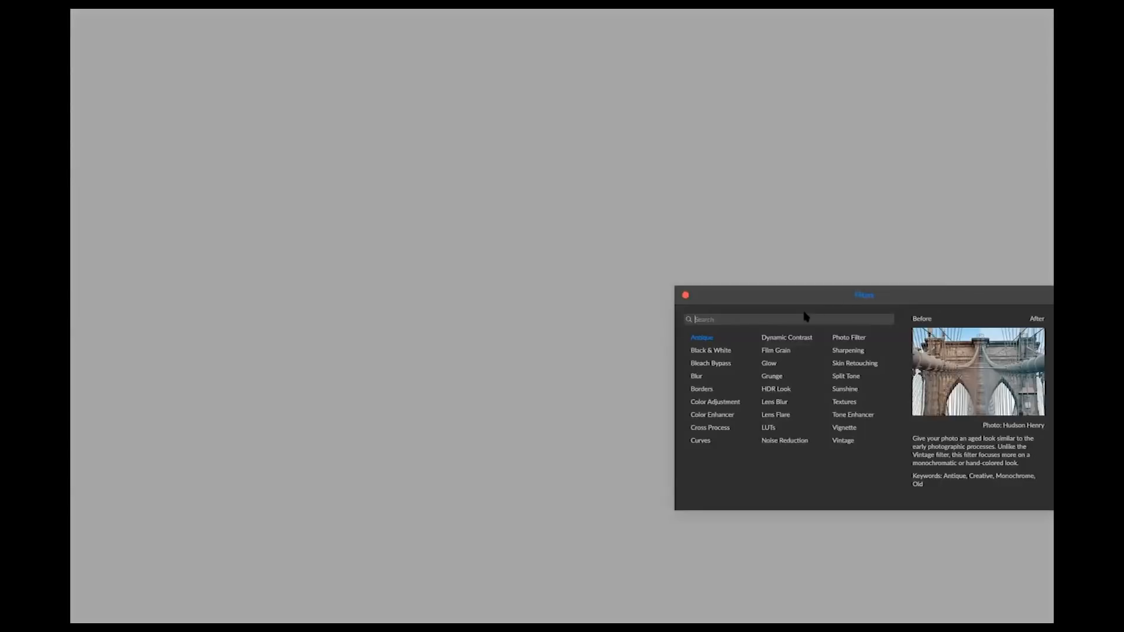
{"action": "left_click", "coordinate": [844, 402]}
{"action": "left_click", "coordinate": [978, 378]}
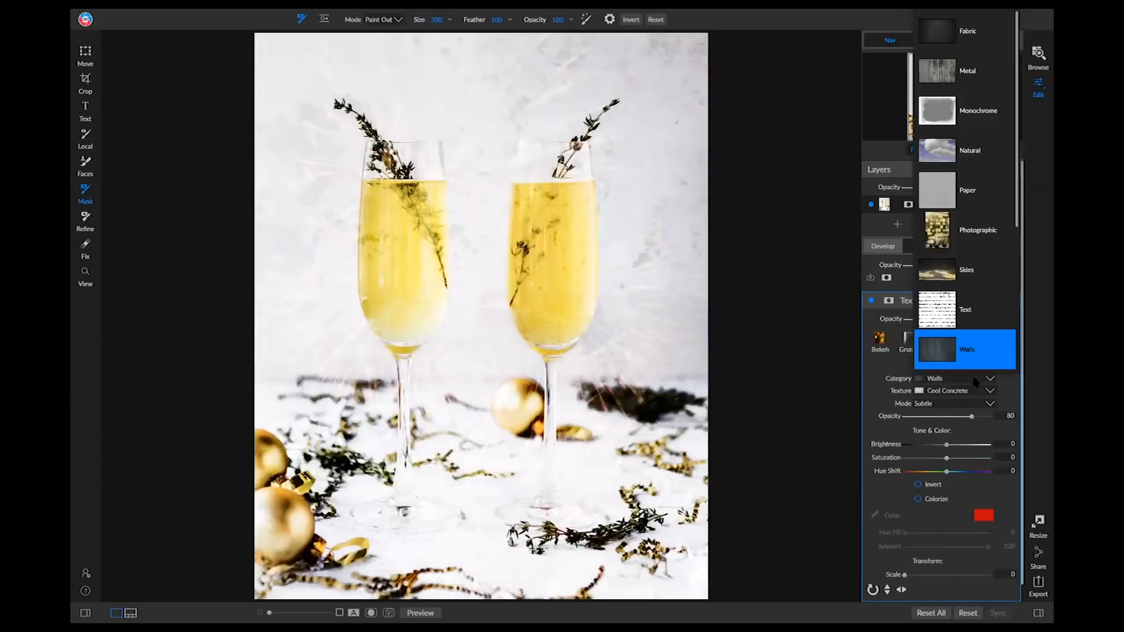
{"action": "scroll", "coordinate": [978, 306], "scroll_direction": "down", "scroll_amount": 3}
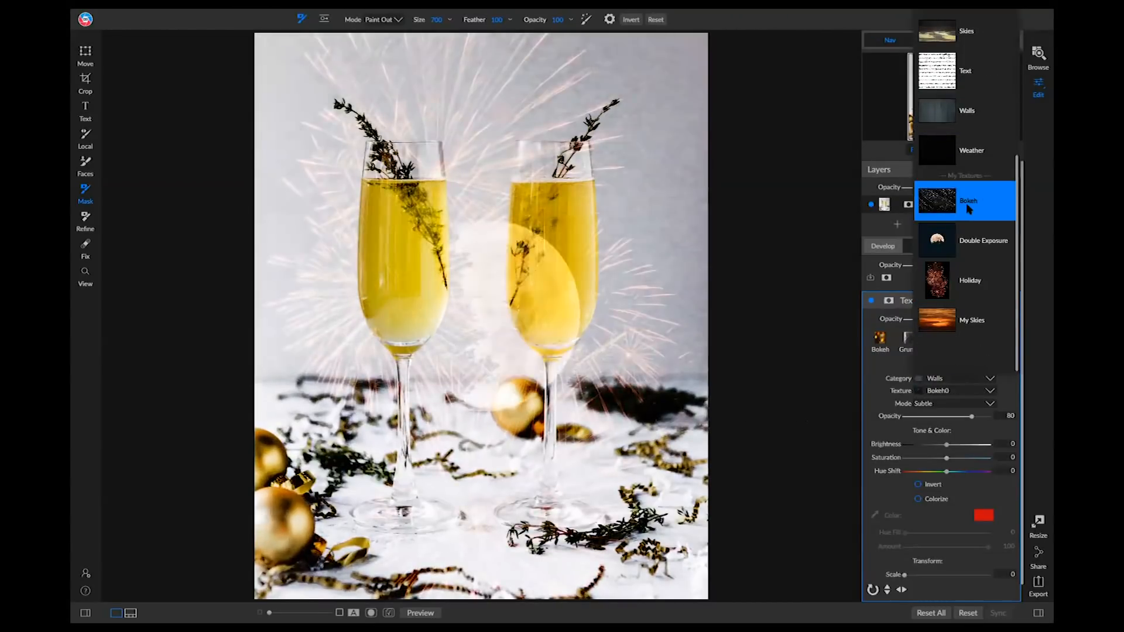
{"action": "left_click", "coordinate": [969, 209]}
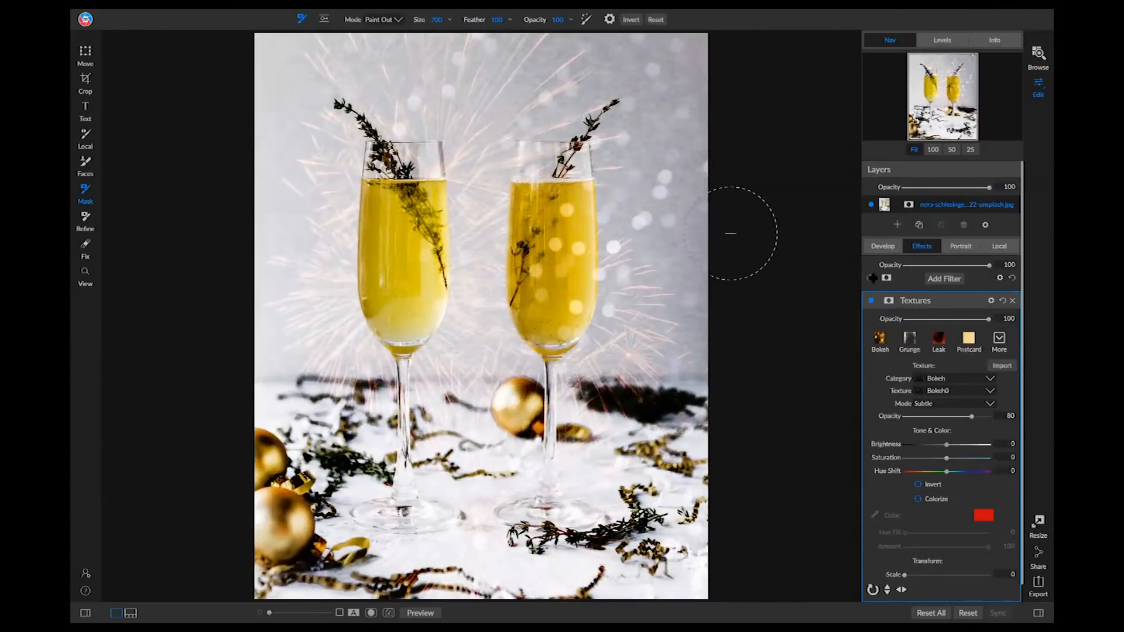
{"action": "left_click", "coordinate": [964, 393]}
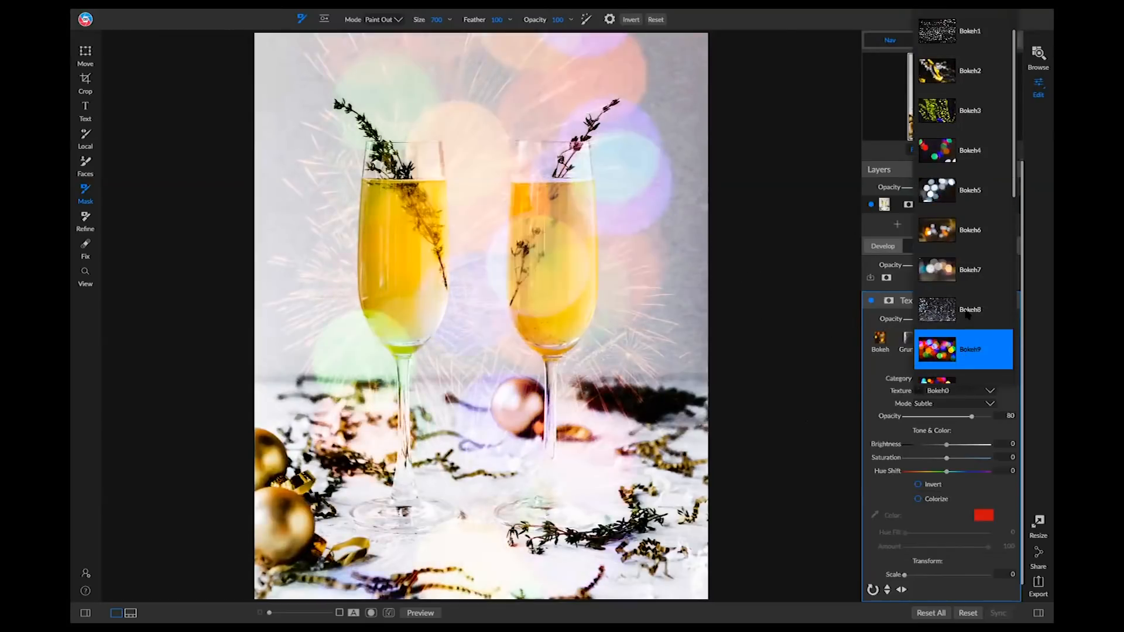
{"action": "left_click", "coordinate": [967, 315]}
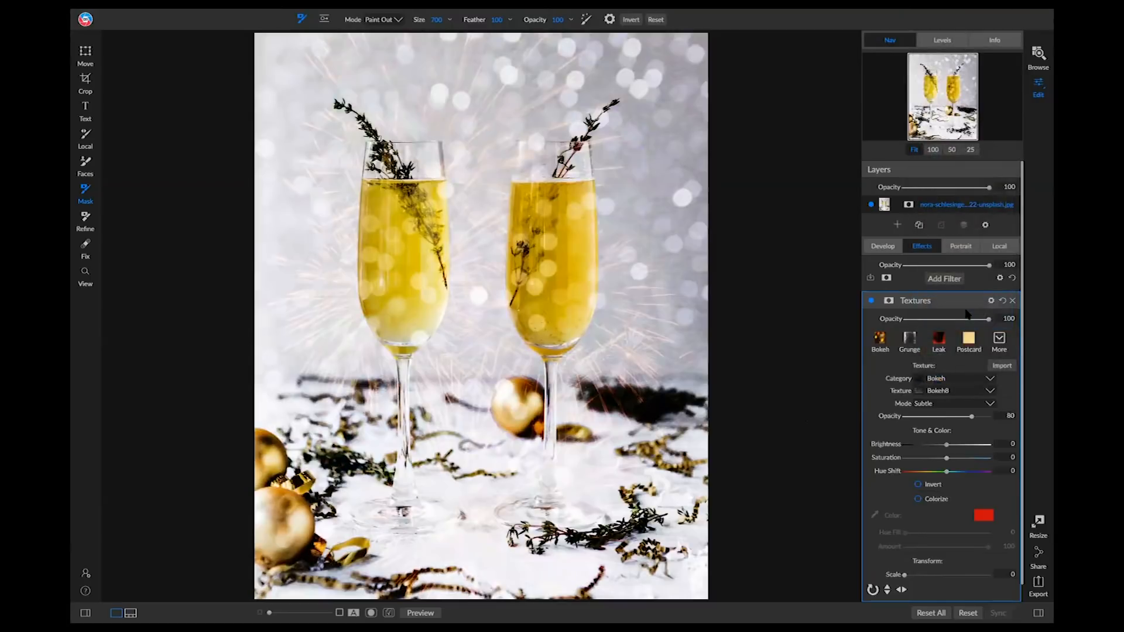
Step: Apply the fireworks filter's mask to the bokeh texture to keep it off the champagne, leaving the filter opacity at 100
{"action": "left_click", "coordinate": [889, 301]}
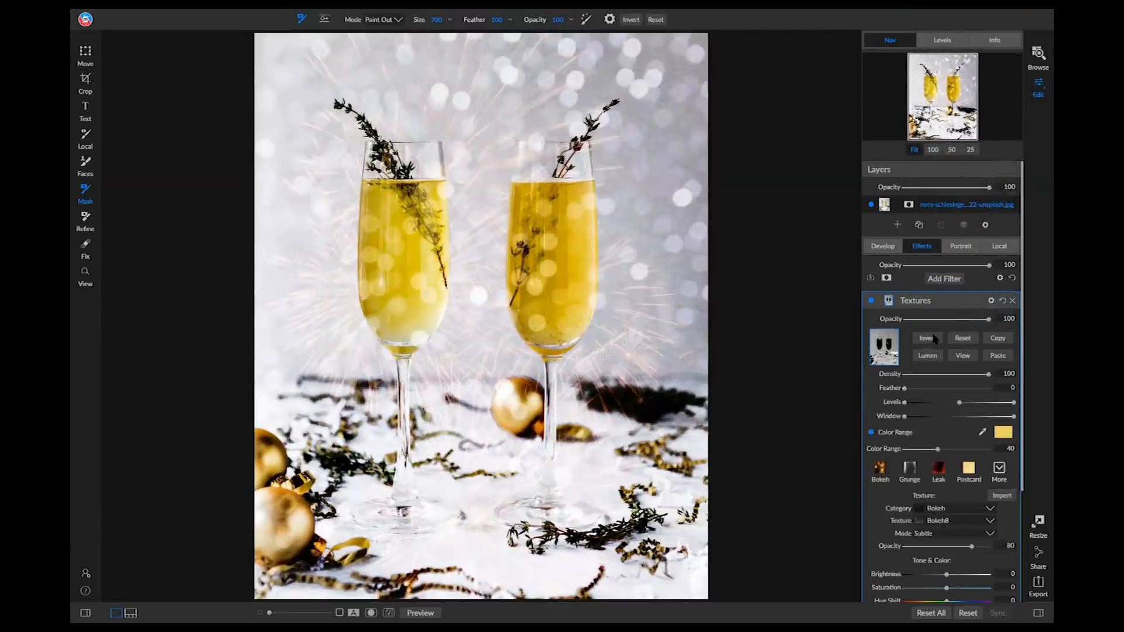
{"action": "left_click", "coordinate": [935, 339]}
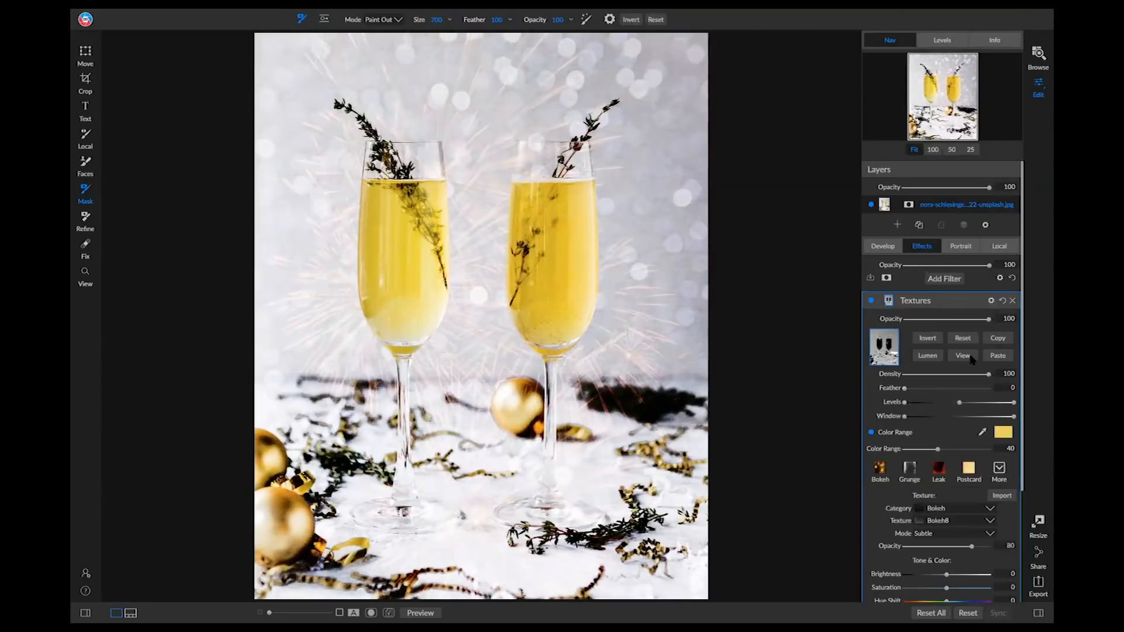
{"action": "mouse_move", "coordinate": [989, 320]}
{"action": "left_mouse_down"}
{"action": "mouse_move", "coordinate": [932, 319]}
{"action": "mouse_move", "coordinate": [989, 320]}
{"action": "left_mouse_up"}
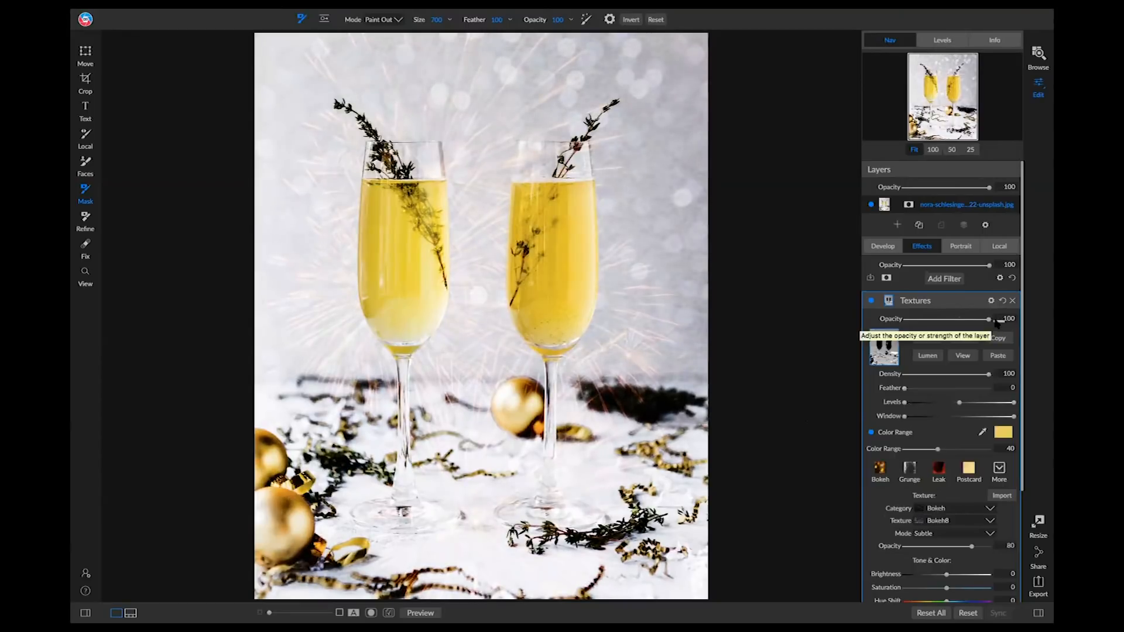
Step: Add a LUTs filter and set its category to Cinematic Color Grading
{"action": "left_click", "coordinate": [947, 279]}
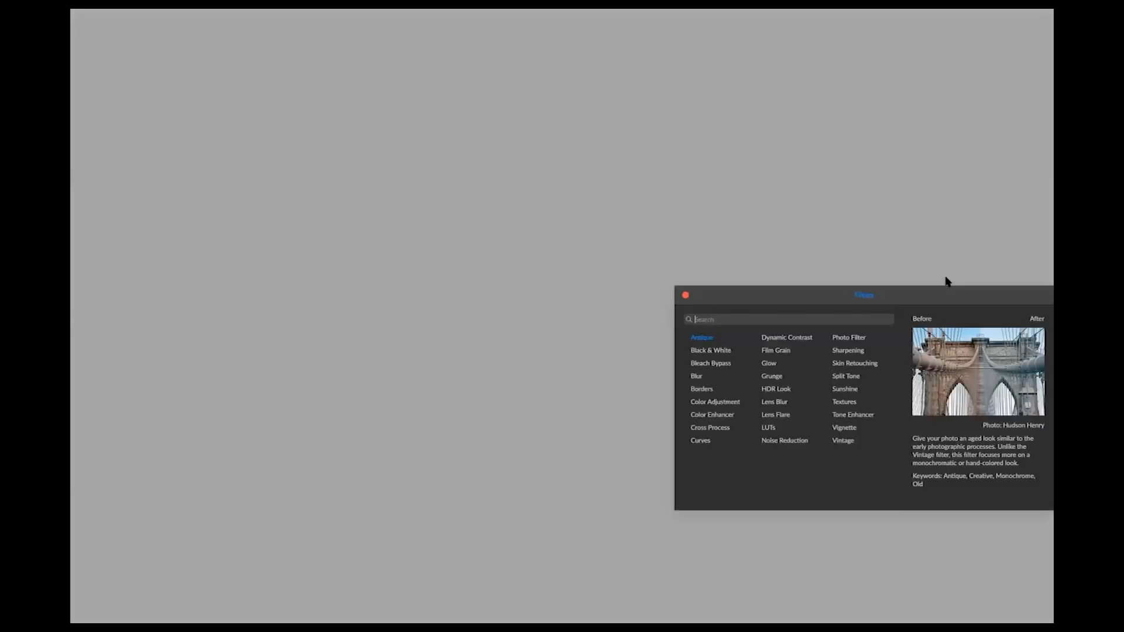
{"action": "left_click", "coordinate": [773, 430]}
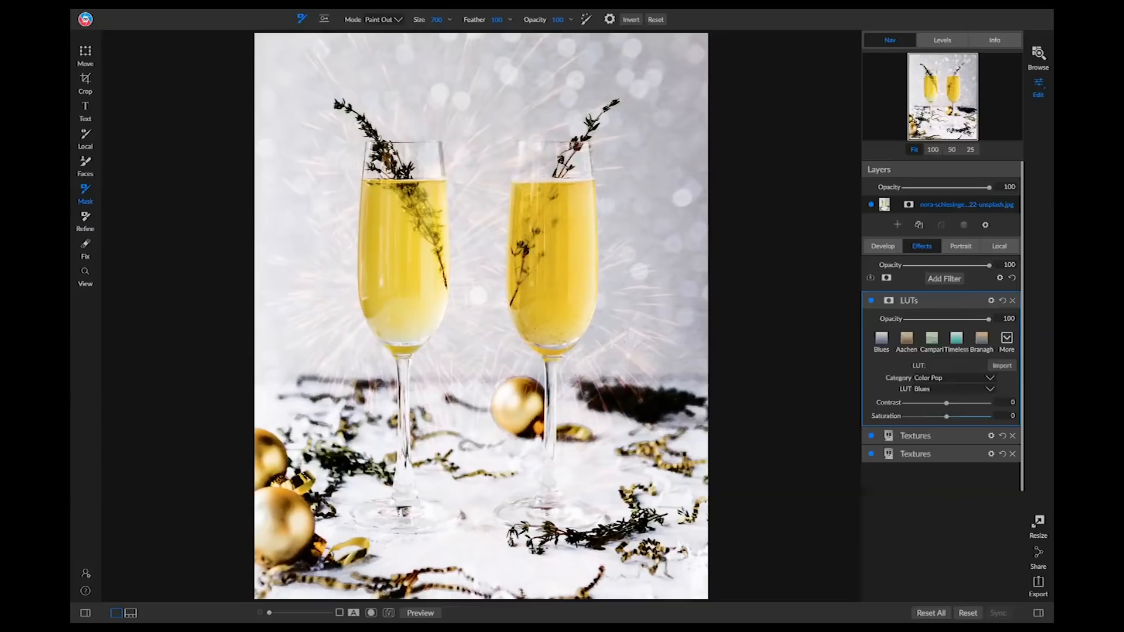
{"action": "left_click", "coordinate": [943, 390]}
{"action": "left_click", "coordinate": [948, 411]}
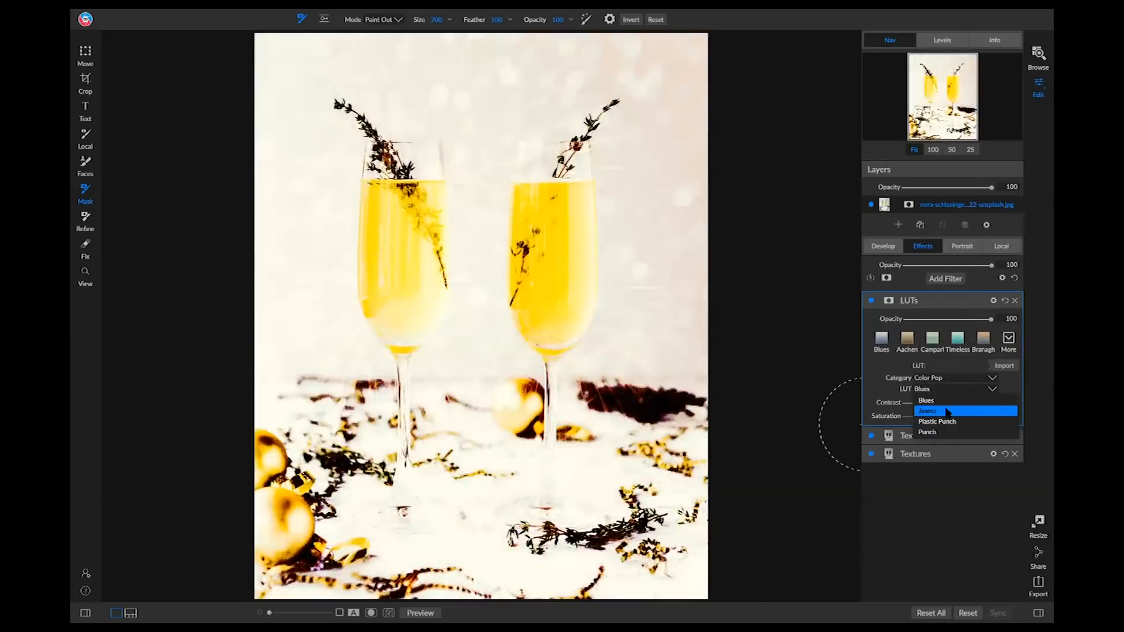
{"action": "left_click", "coordinate": [949, 379]}
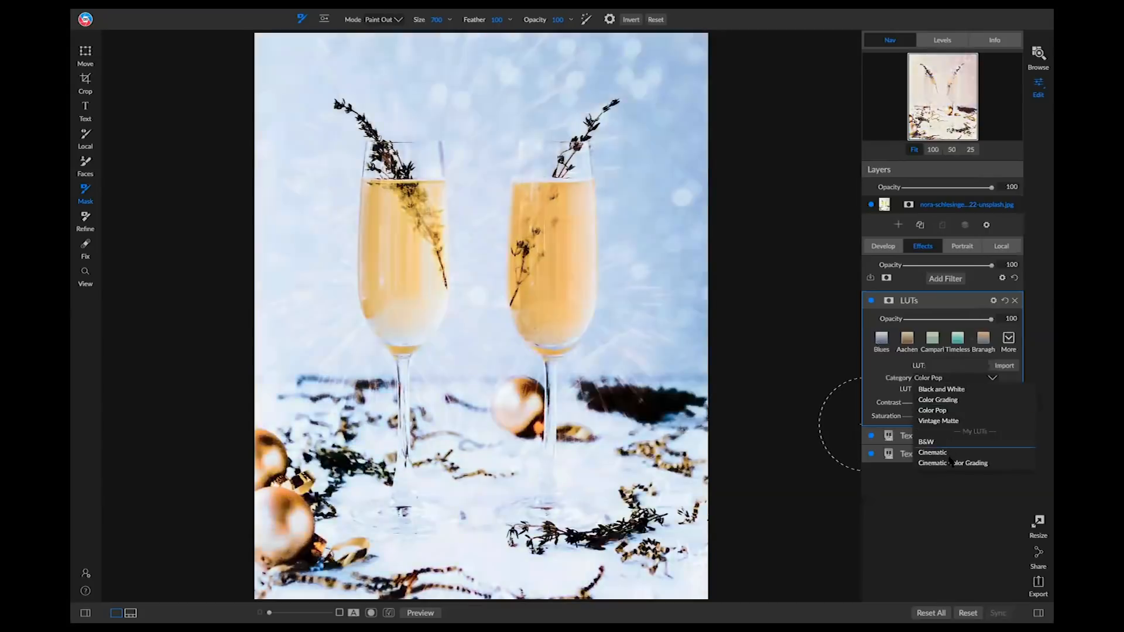
{"action": "left_click", "coordinate": [950, 462]}
Step: Choose the "Vibe - Color Boost - Colorful - Bright" LUT and compare the photo with the LUTs filter off and on
{"action": "left_click", "coordinate": [950, 390]}
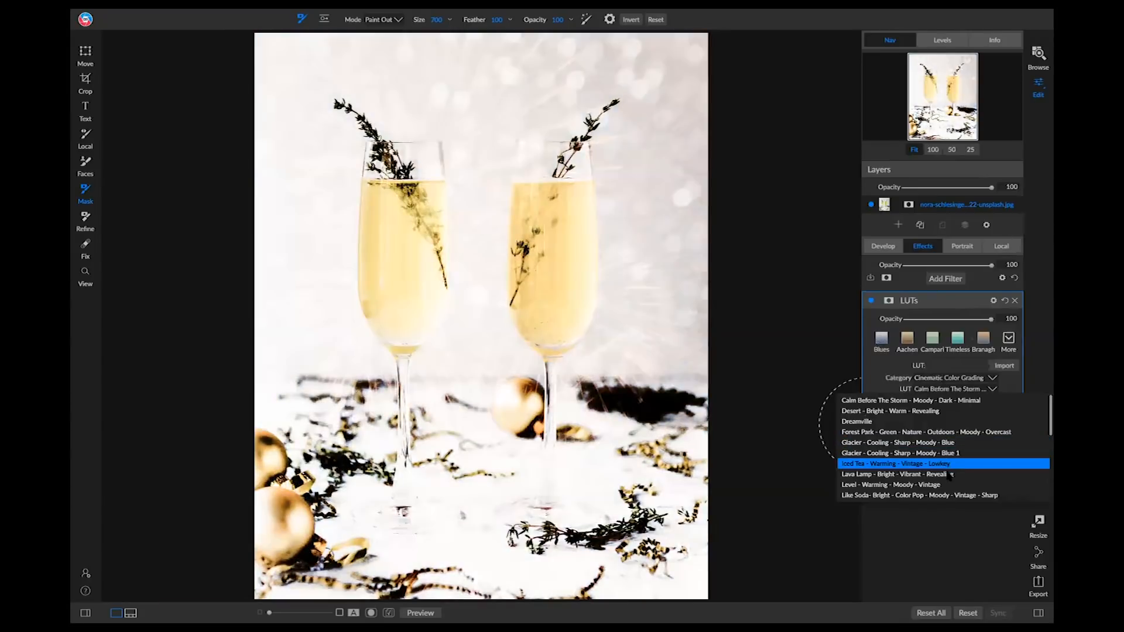
{"action": "scroll", "coordinate": [948, 485], "scroll_direction": "down", "scroll_amount": 1}
{"action": "scroll", "coordinate": [948, 485], "scroll_direction": "down", "scroll_amount": 2}
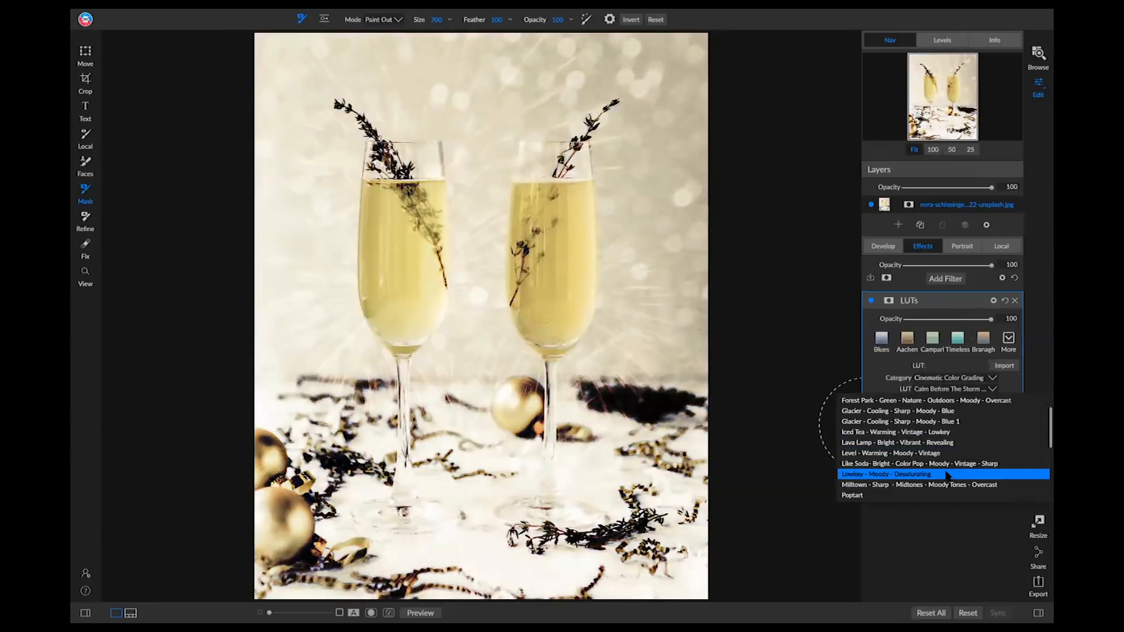
{"action": "scroll", "coordinate": [951, 485], "scroll_direction": "down", "scroll_amount": 5}
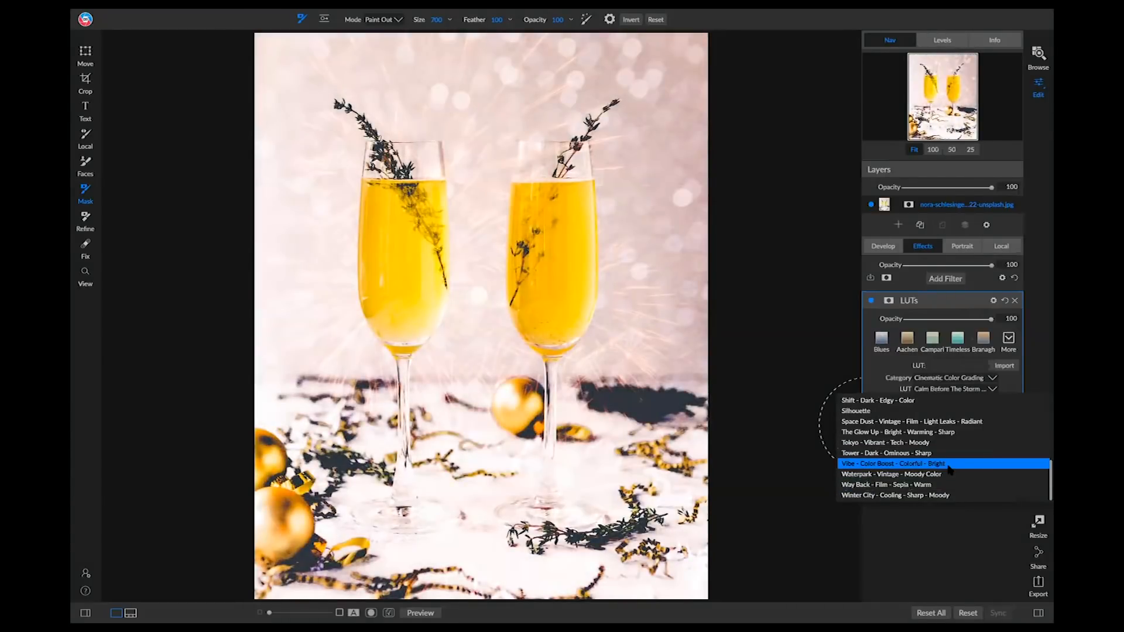
{"action": "left_click", "coordinate": [949, 464]}
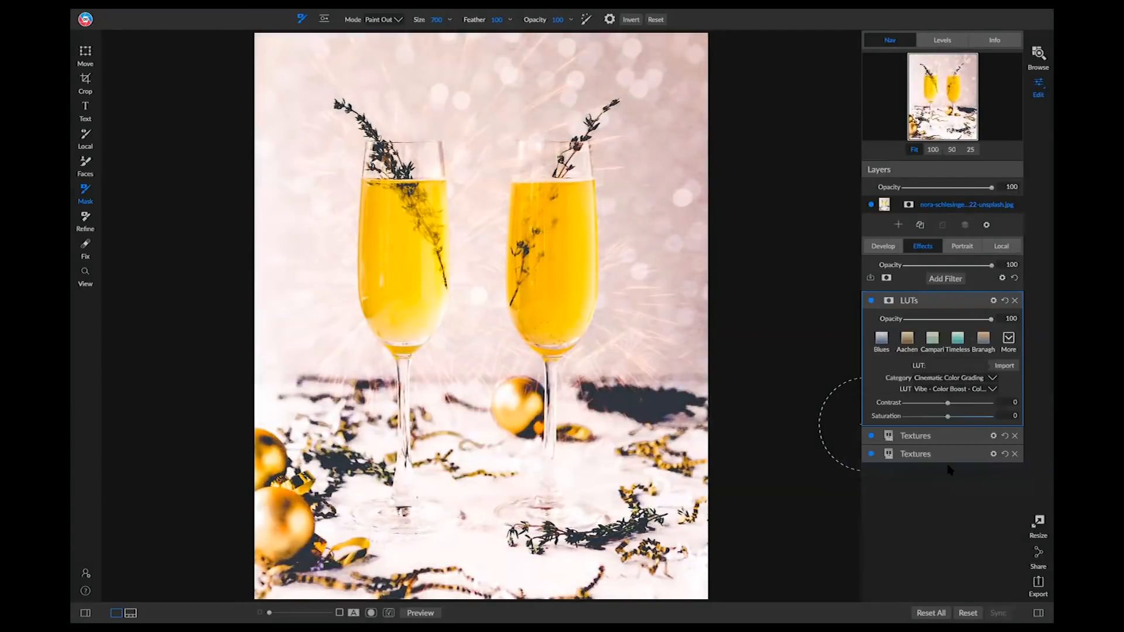
{"action": "left_click", "coordinate": [872, 301]}
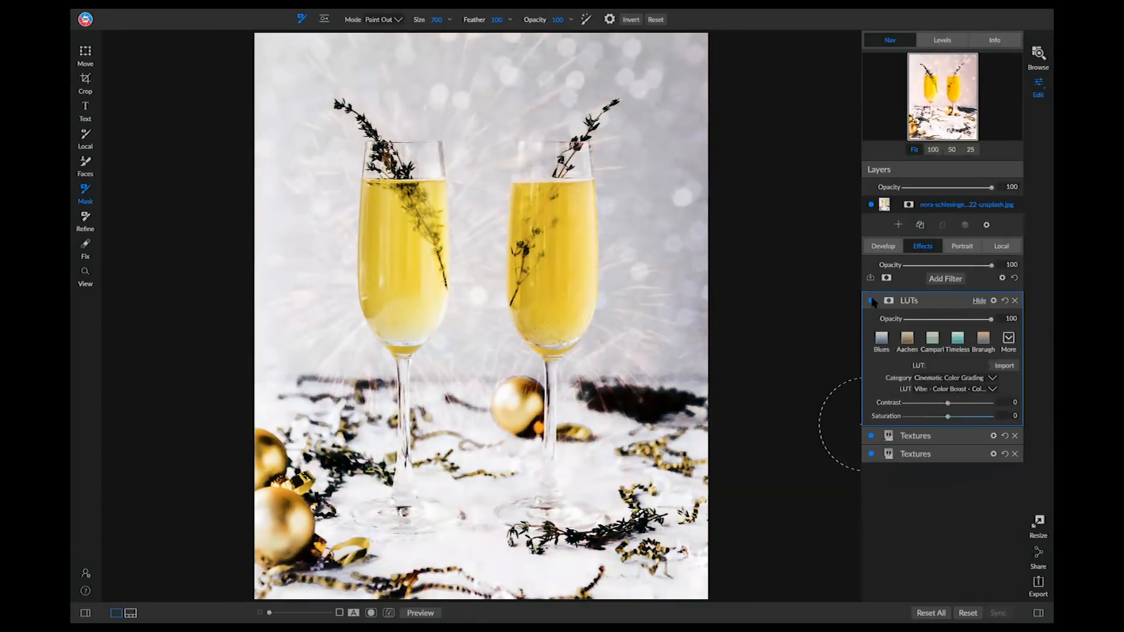
{"action": "left_click", "coordinate": [871, 300]}
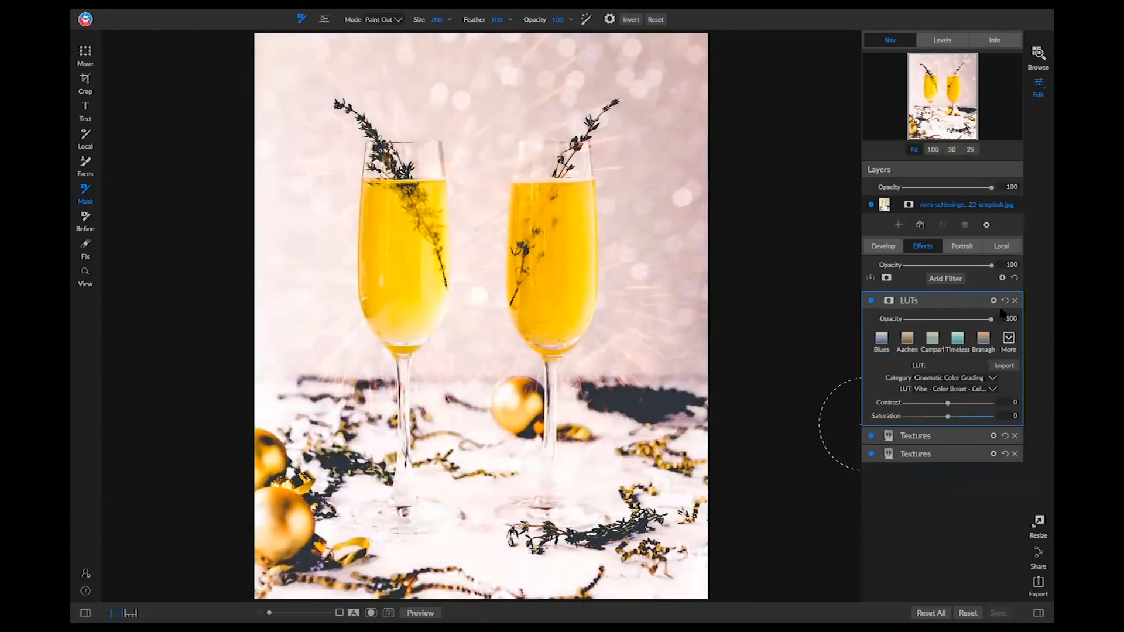
Step: Add a Vignette filter with the Big Softy preset and a Borders filter with the White Square border
{"action": "left_click", "coordinate": [955, 280]}
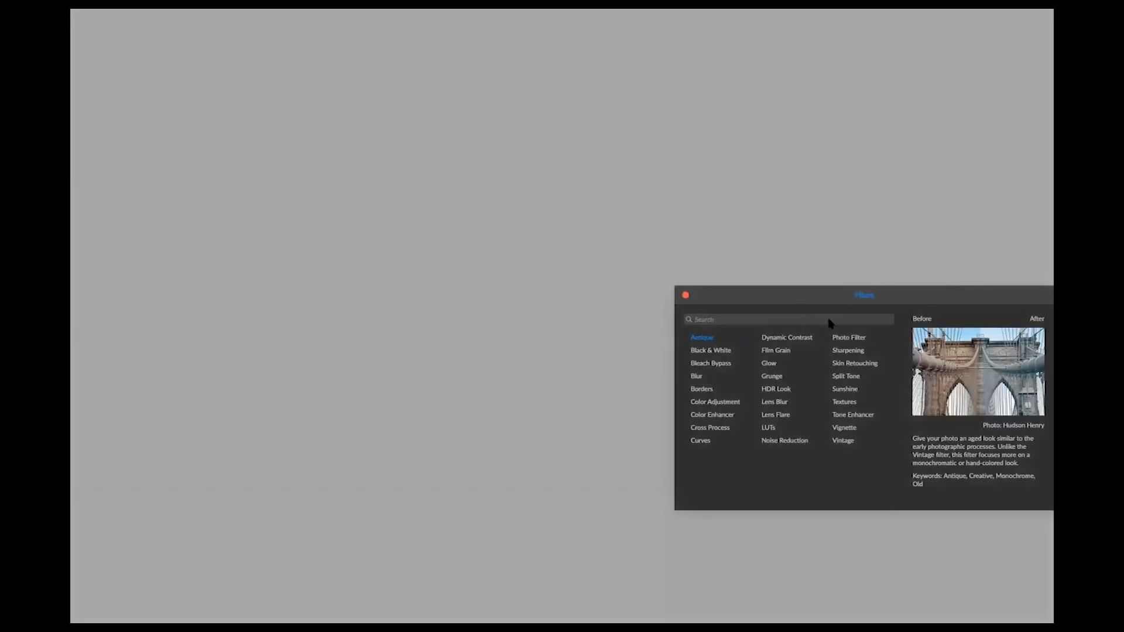
{"action": "left_click", "coordinate": [850, 429]}
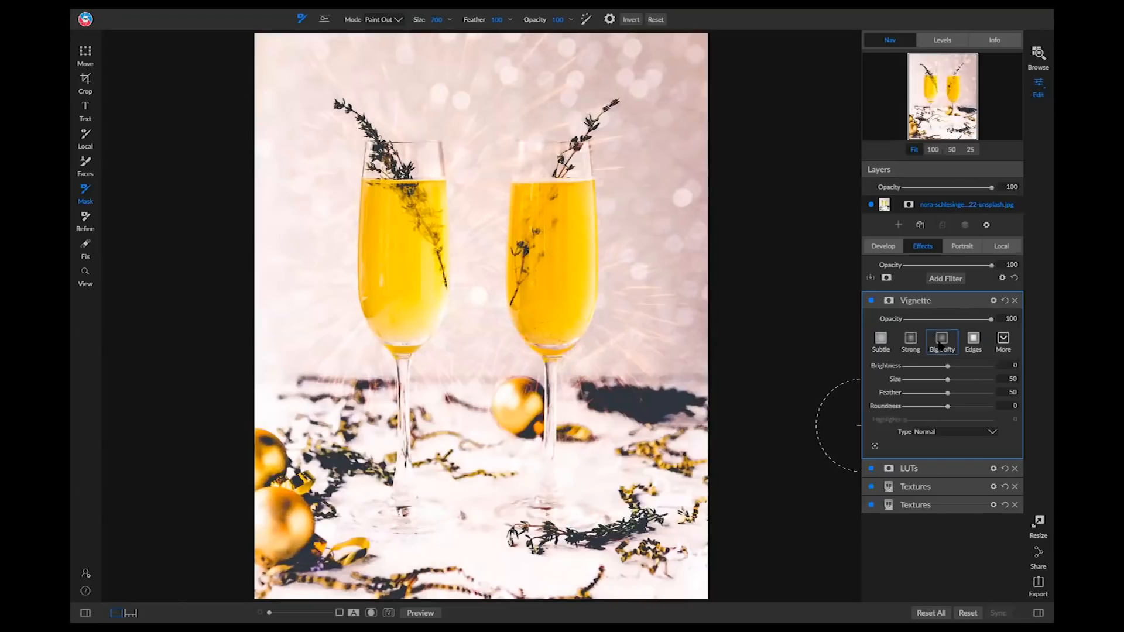
{"action": "left_click", "coordinate": [941, 339]}
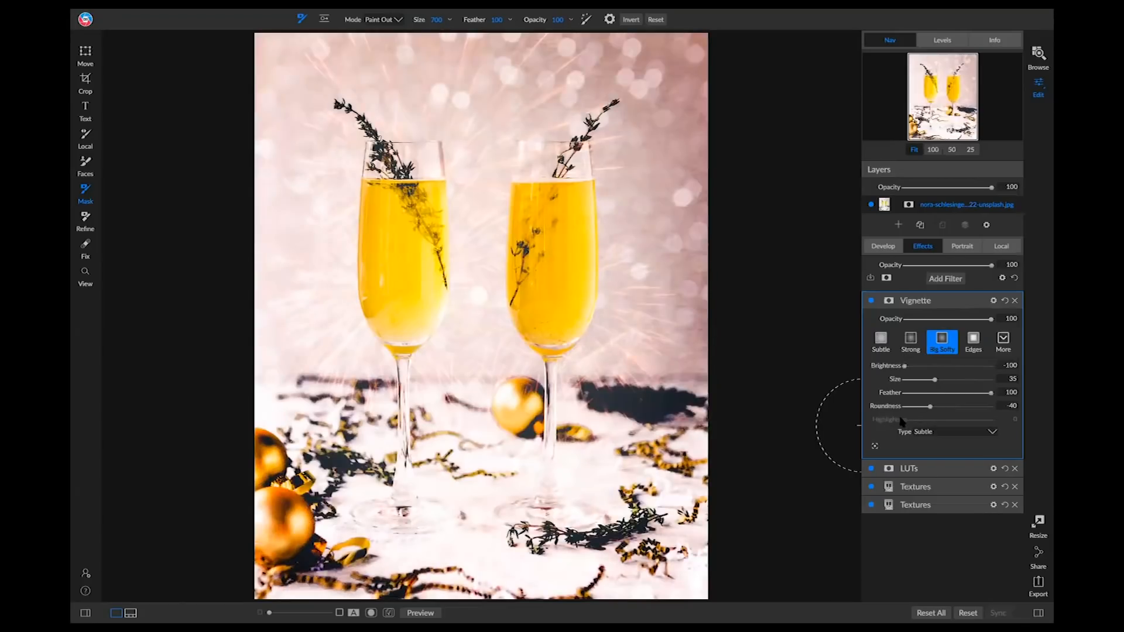
{"action": "left_click", "coordinate": [950, 279]}
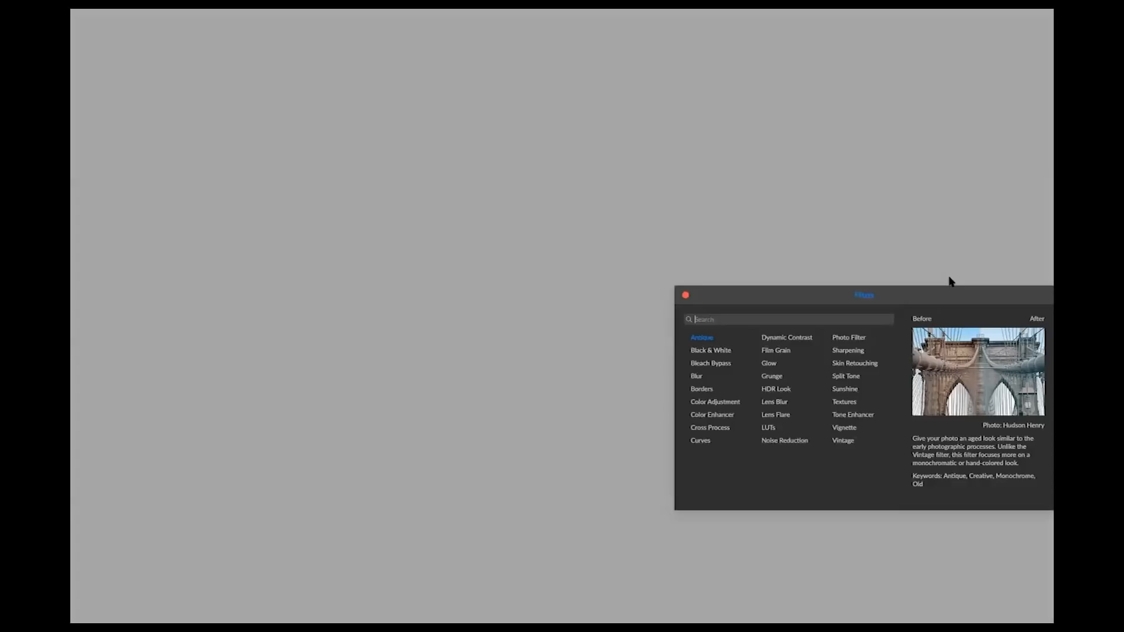
{"action": "left_click", "coordinate": [709, 391]}
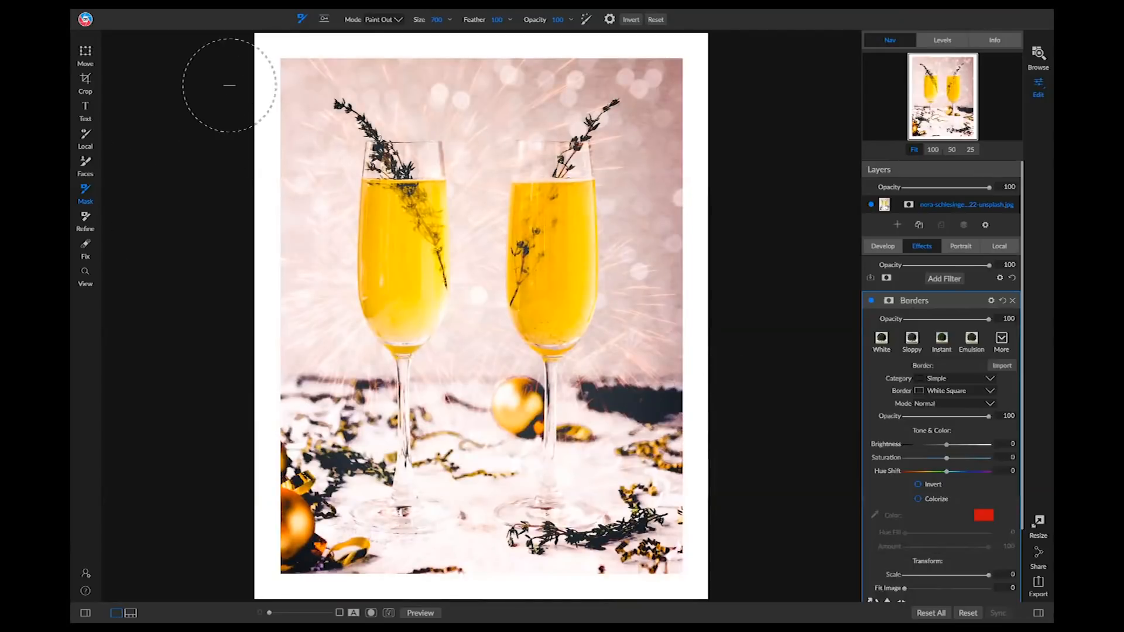
Step: Add the text "Happy New Year" to the champagne photo and select all of it
{"action": "left_click", "coordinate": [86, 109]}
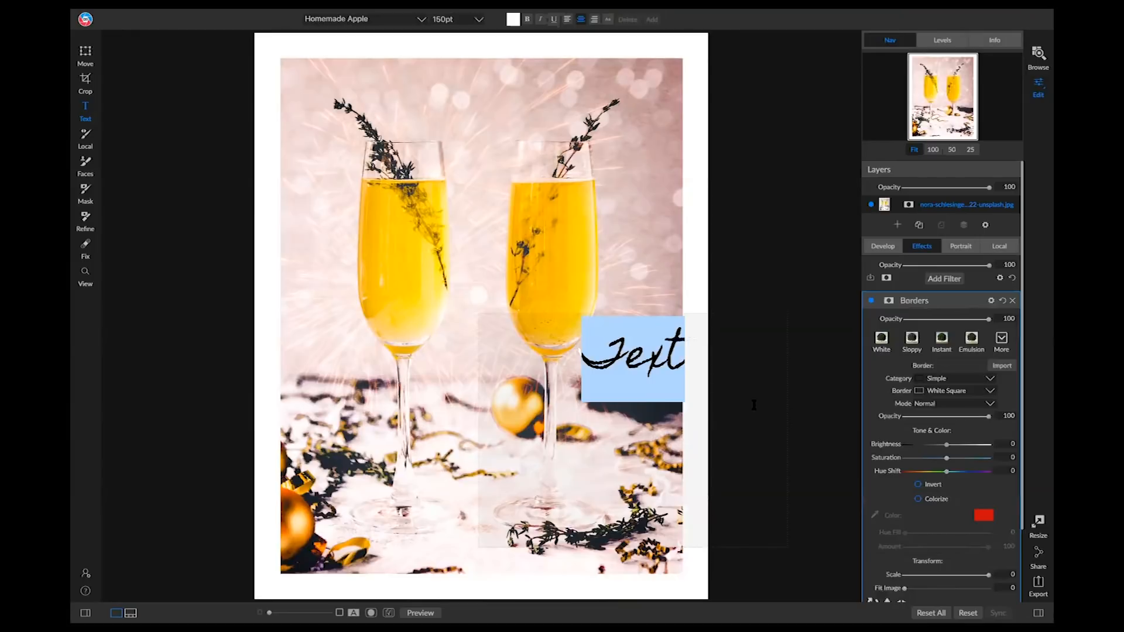
{"action": "type", "text": "Happy"}
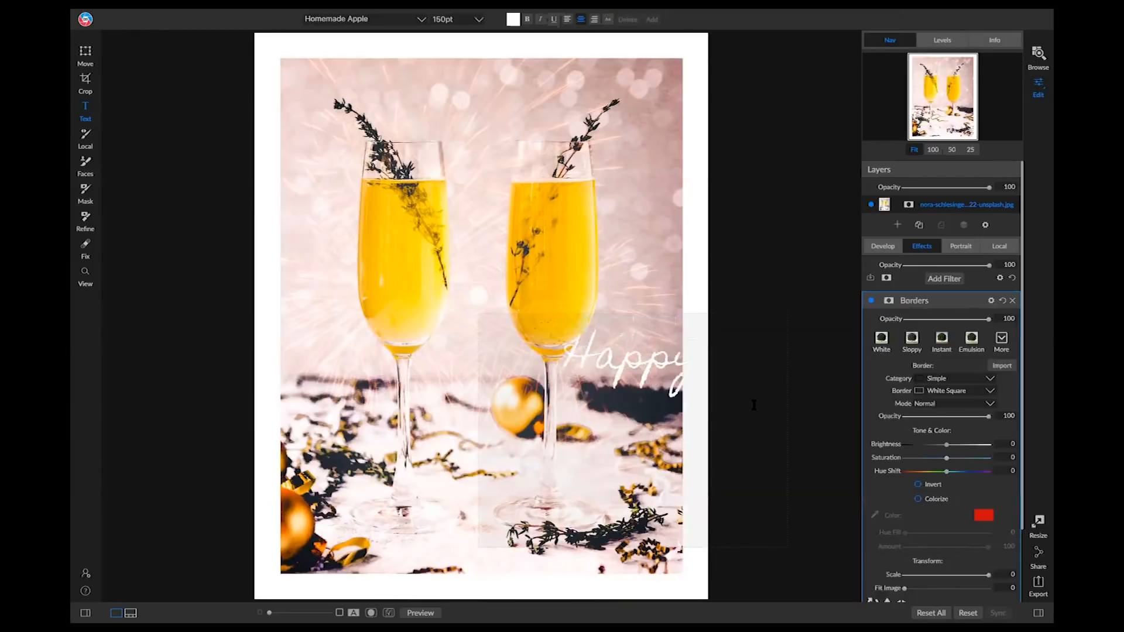
{"action": "type", "text": " New Year"}
{"action": "key", "text": "ctrl+a"}
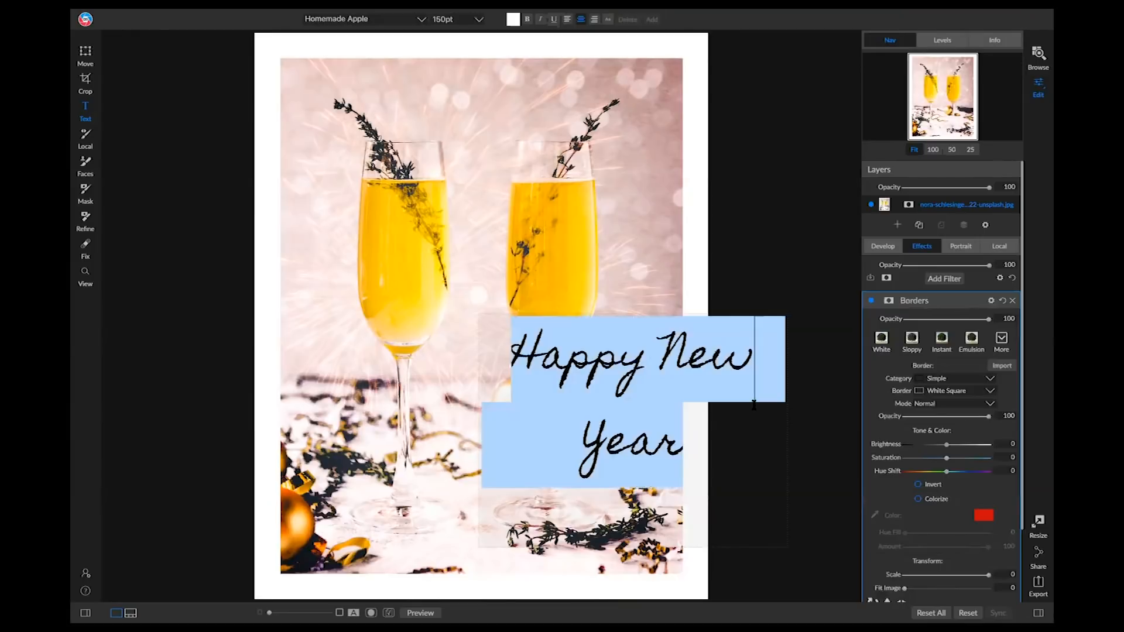
Step: Change the greeting's font to CuisineOT and insert a line break before the text
{"action": "left_click", "coordinate": [421, 19]}
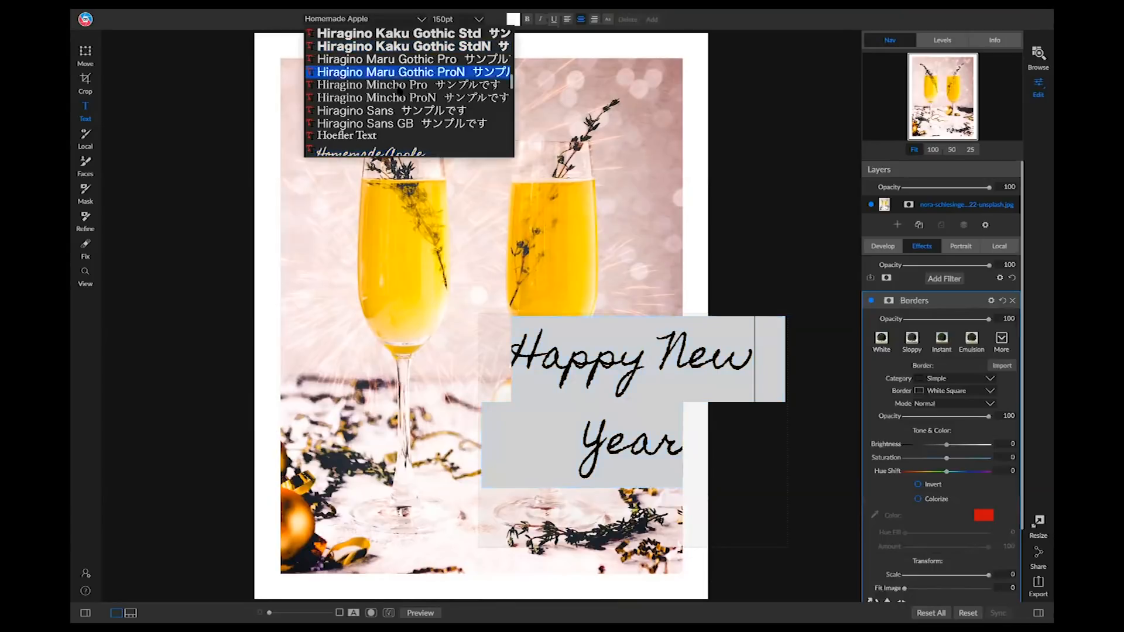
{"action": "scroll", "coordinate": [399, 95], "scroll_direction": "down", "scroll_amount": 3}
{"action": "scroll", "coordinate": [399, 94], "scroll_direction": "up", "scroll_amount": 10}
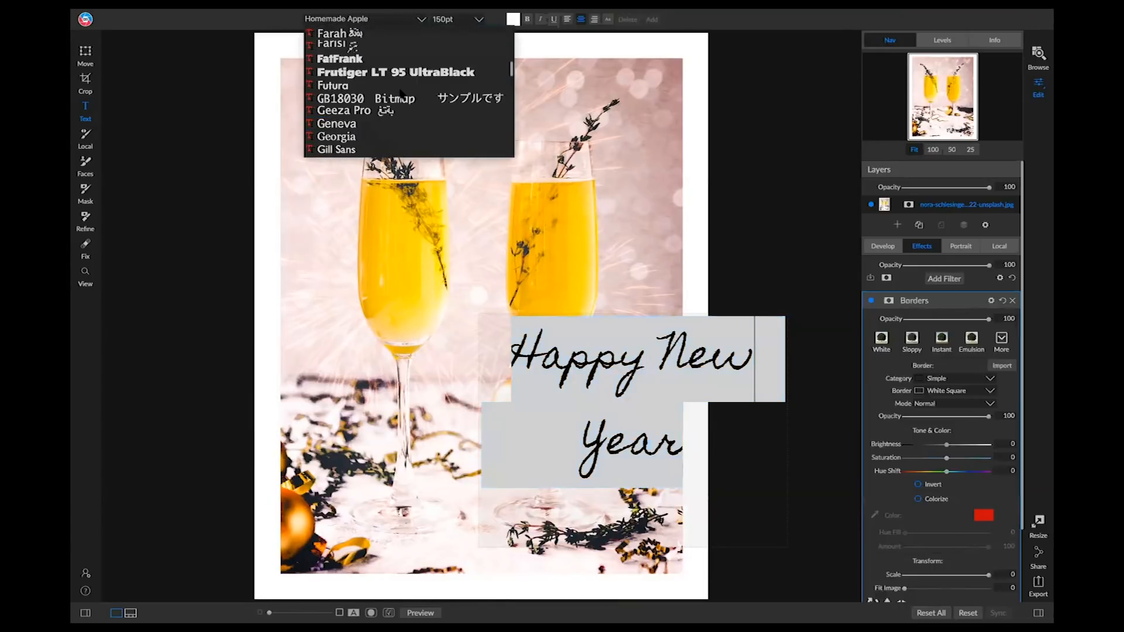
{"action": "scroll", "coordinate": [402, 95], "scroll_direction": "up", "scroll_amount": 4}
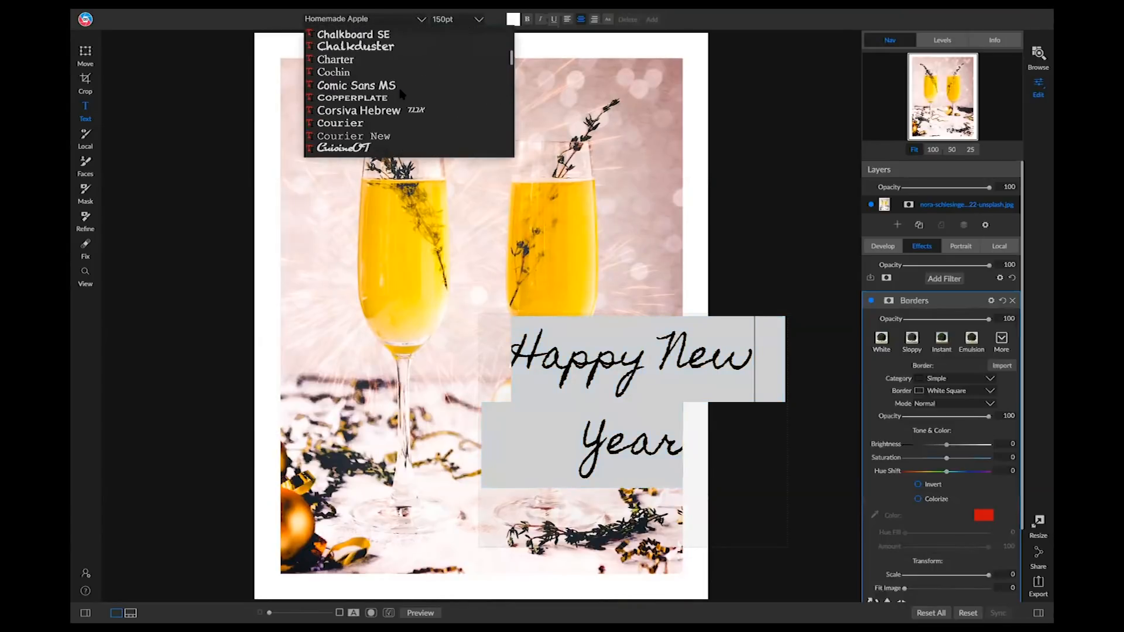
{"action": "scroll", "coordinate": [367, 88], "scroll_direction": "up", "scroll_amount": 3}
{"action": "scroll", "coordinate": [367, 87], "scroll_direction": "down", "scroll_amount": 3}
{"action": "scroll", "coordinate": [367, 87], "scroll_direction": "down", "scroll_amount": 4}
{"action": "left_click", "coordinate": [363, 92]}
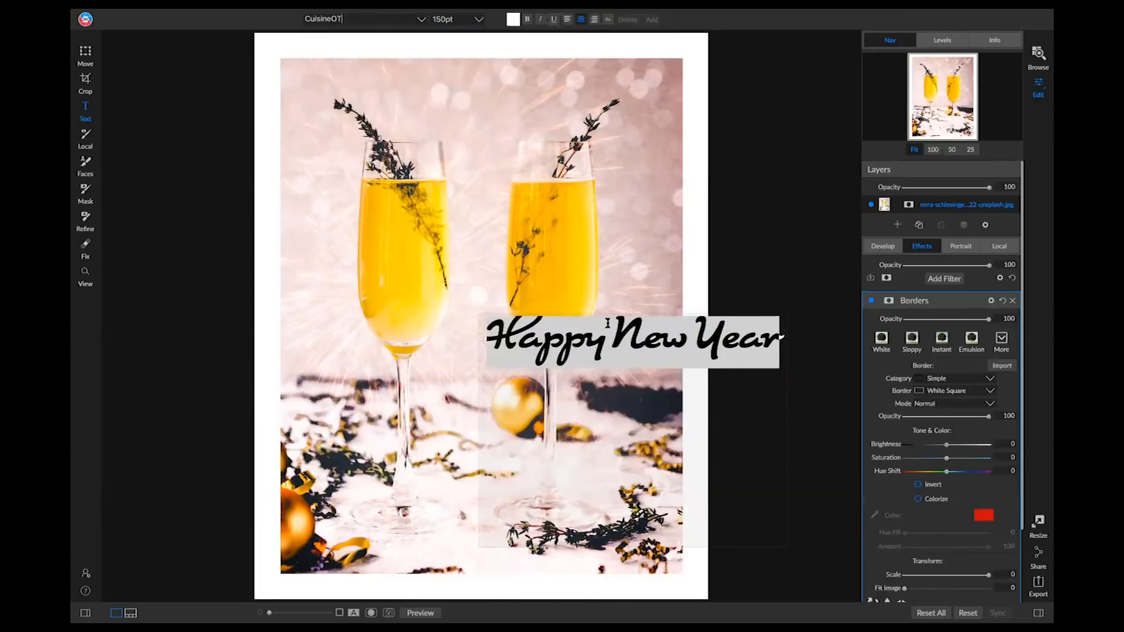
{"action": "left_click", "coordinate": [489, 334]}
{"action": "key", "text": "Return"}
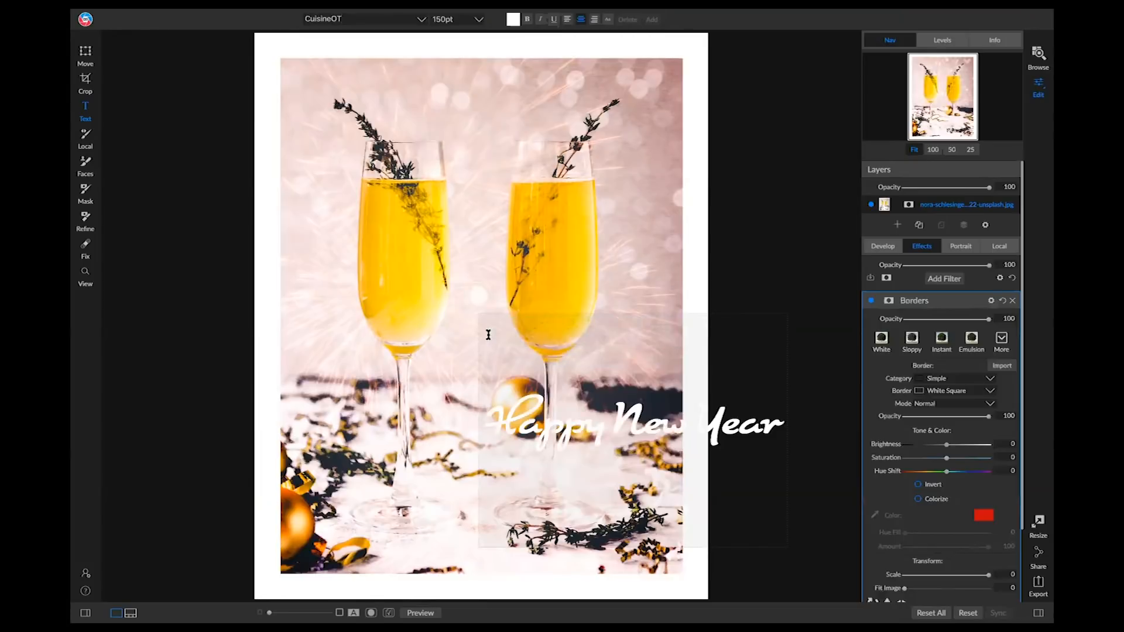
Step: Select the whole greeting and recolor it to a darkened blue
{"action": "double_click", "coordinate": [644, 418]}
{"action": "key", "text": "ctrl+a"}
{"action": "left_click", "coordinate": [513, 19]}
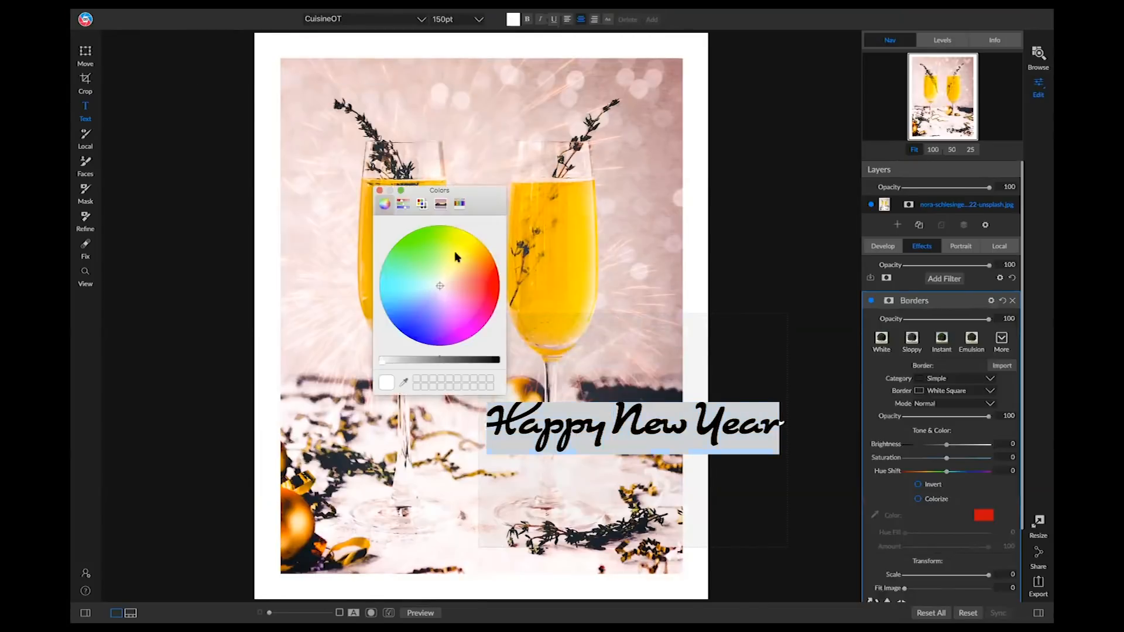
{"action": "left_click", "coordinate": [469, 286]}
{"action": "left_click", "coordinate": [416, 324]}
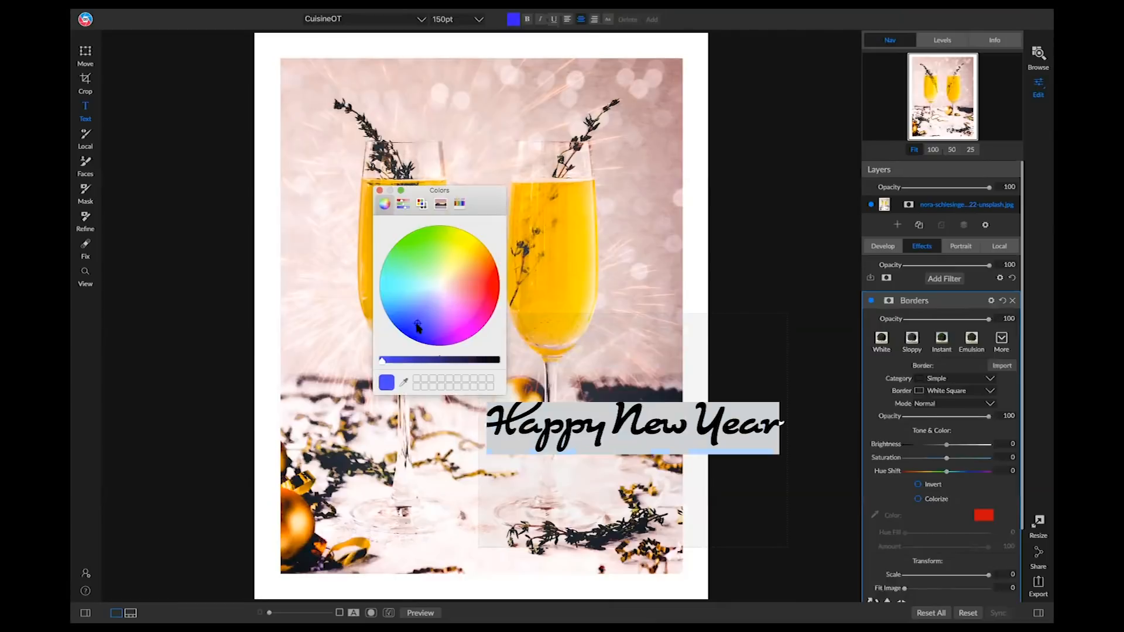
{"action": "left_click_drag", "start_coordinate": [384, 360], "coordinate": [423, 359]}
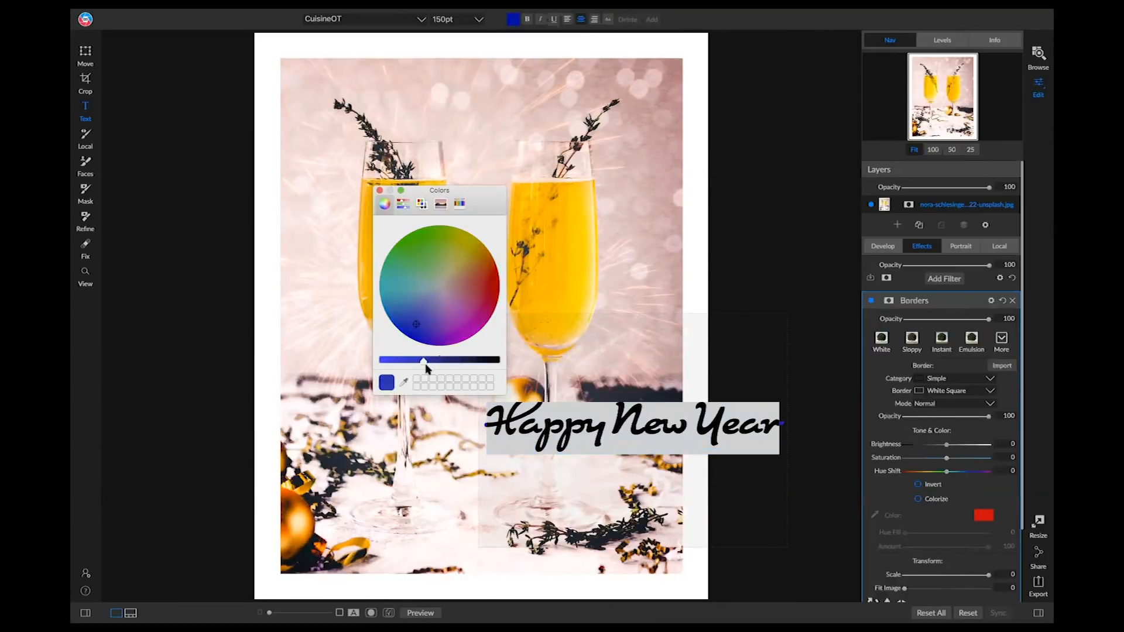
Step: Move the greeting above the champagne glasses, centered across the photo's upper edge, and close the color picker
{"action": "left_click", "coordinate": [747, 273]}
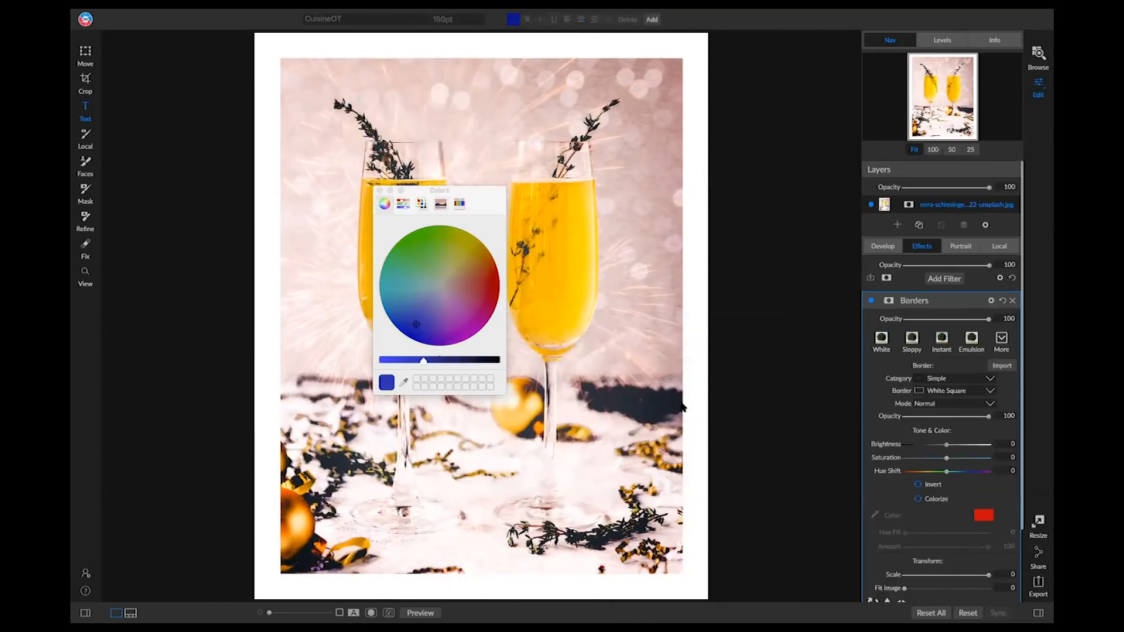
{"action": "left_click_drag", "start_coordinate": [683, 383], "coordinate": [532, 74]}
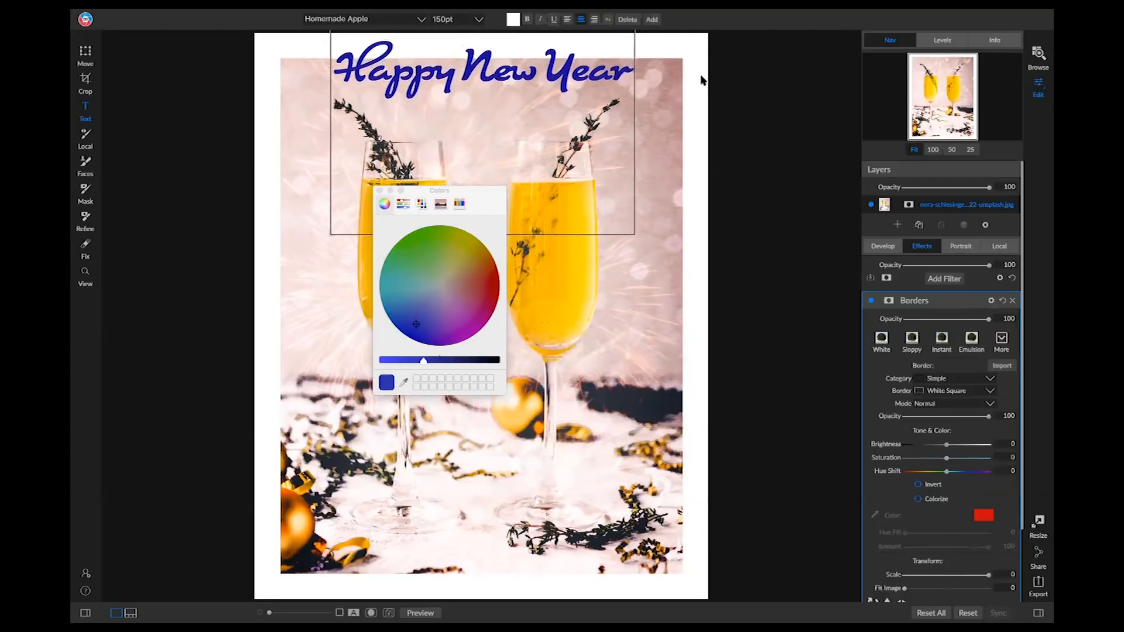
{"action": "left_click", "coordinate": [719, 109]}
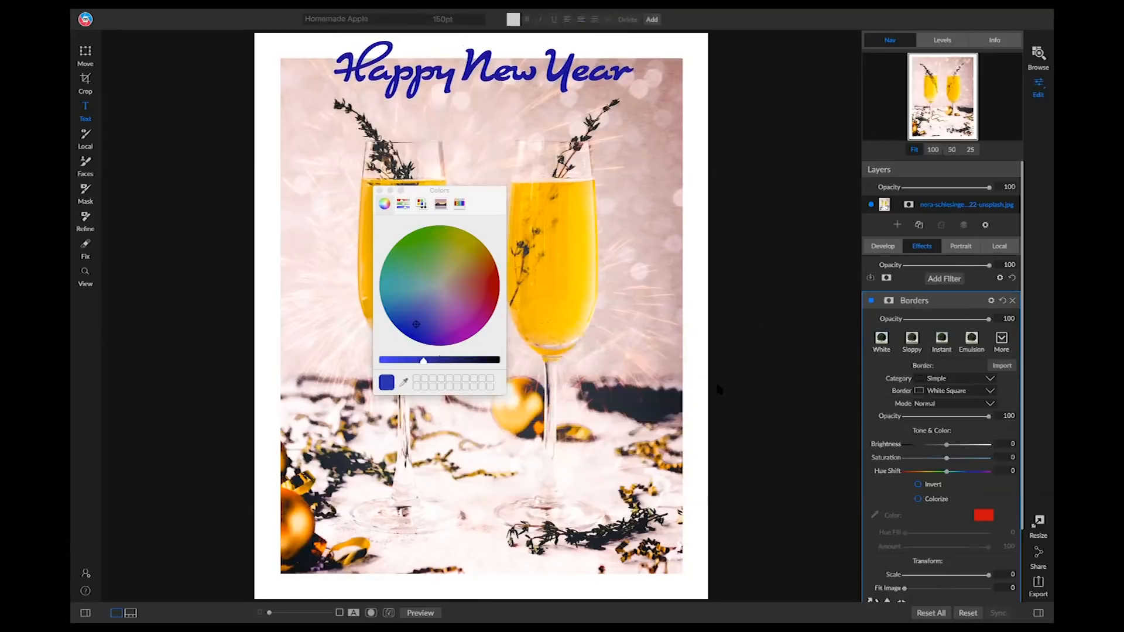
{"action": "left_click", "coordinate": [380, 190]}
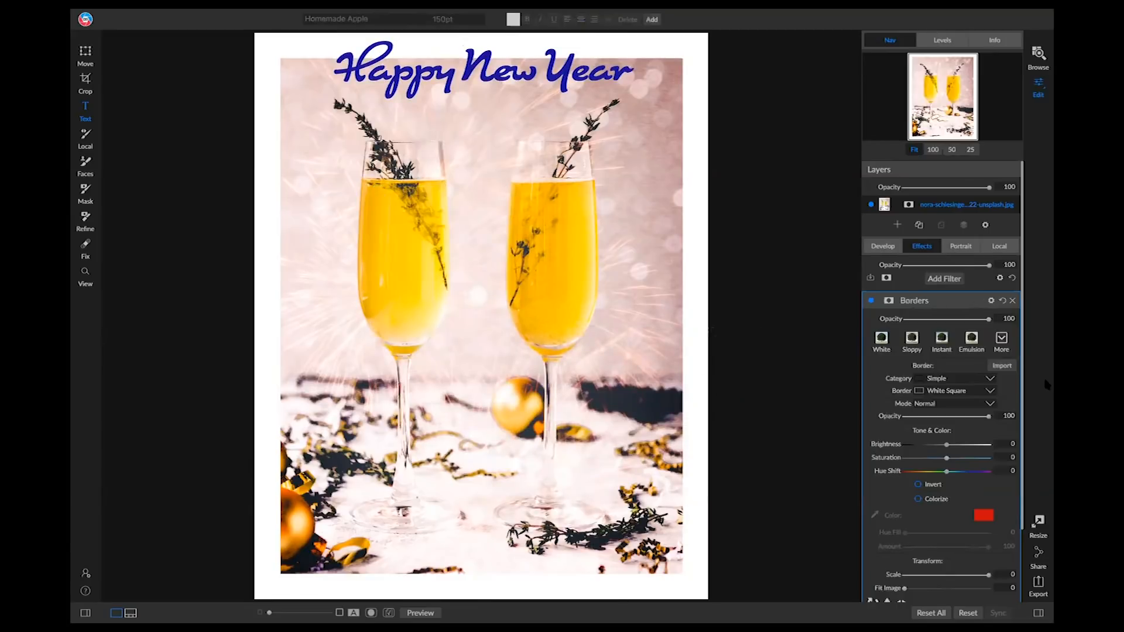
Step: Compare the edited photo with the original and remove the "Happy New Year" text
{"action": "key", "text": "super+p"}
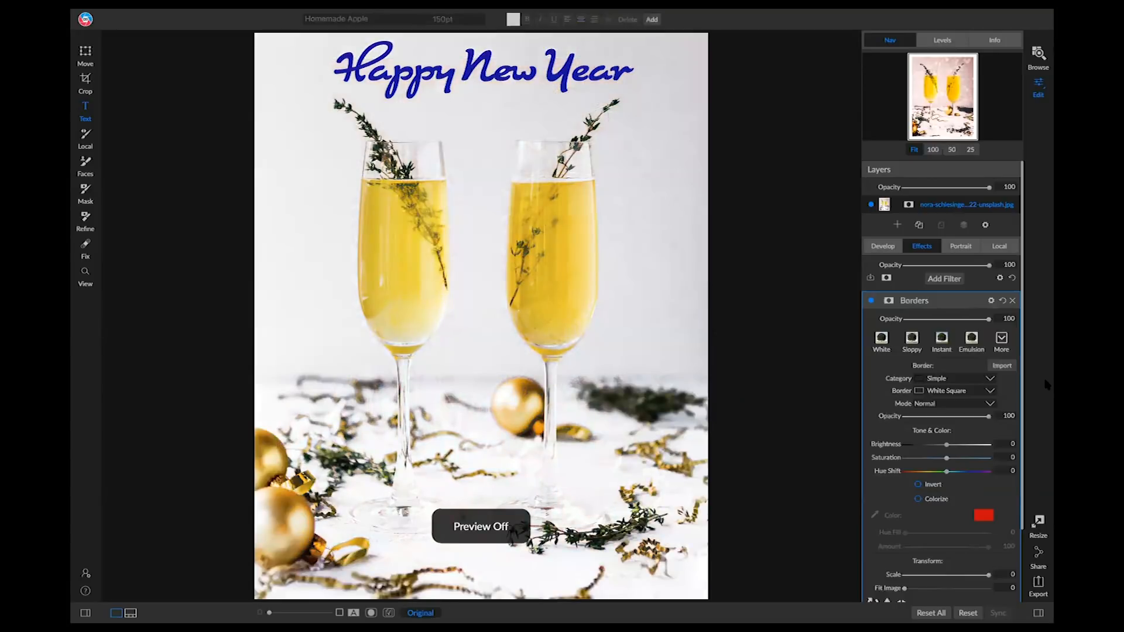
{"action": "key", "text": "super+p"}
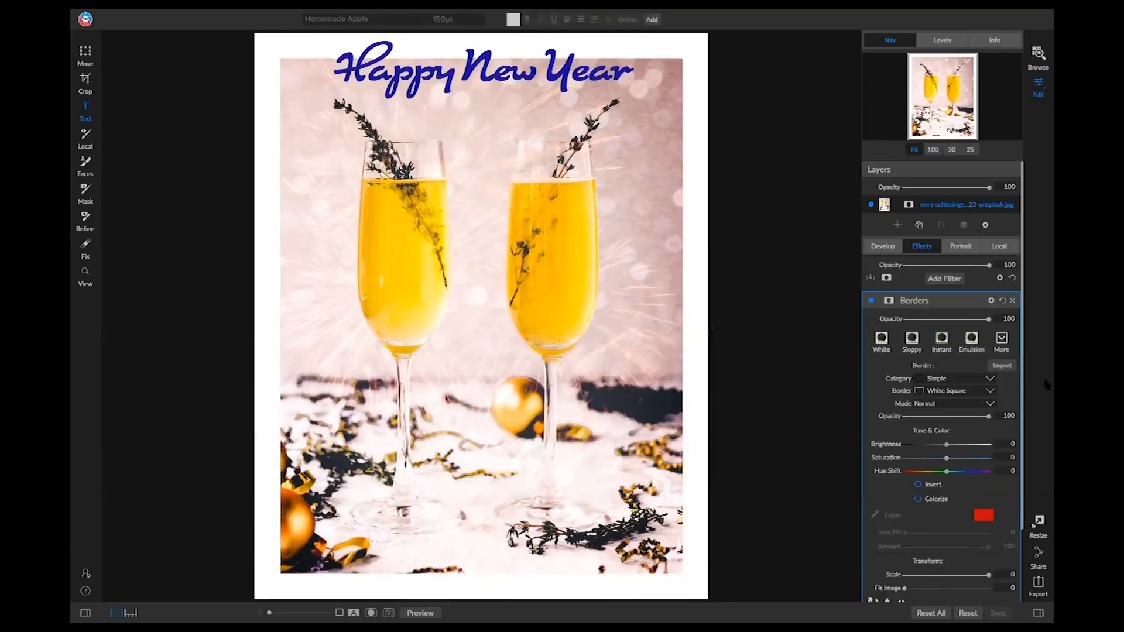
{"action": "left_click", "coordinate": [605, 81]}
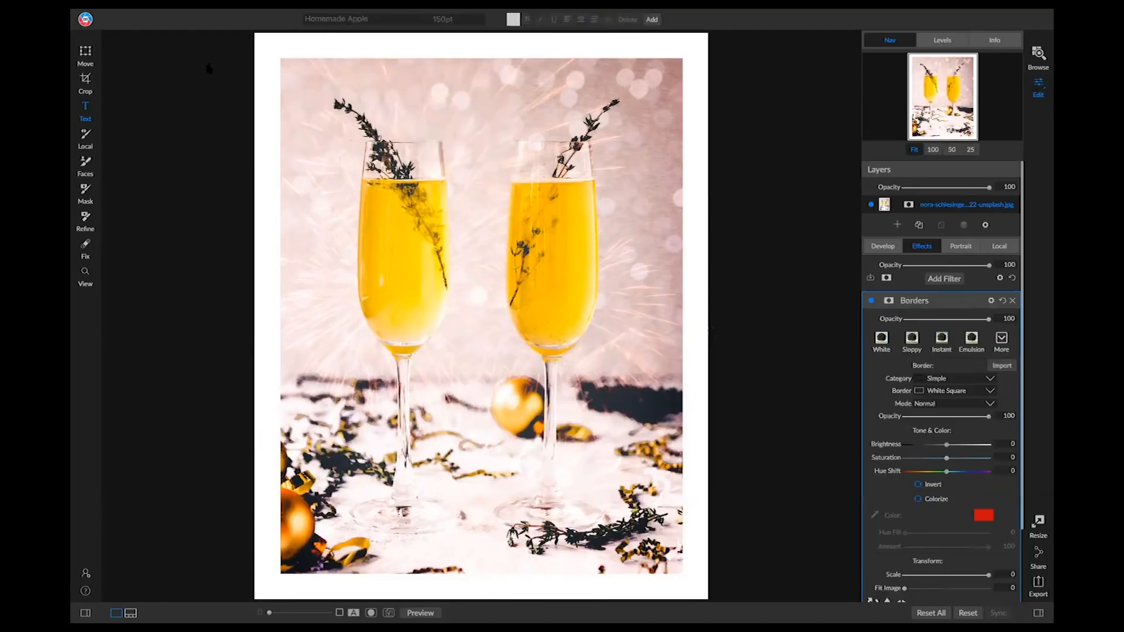
Step: Add HappyNewYear.jpg as a new layer from the Holiday Overlays folder in the Extras 2019 backgrounds
{"action": "left_click", "coordinate": [898, 226]}
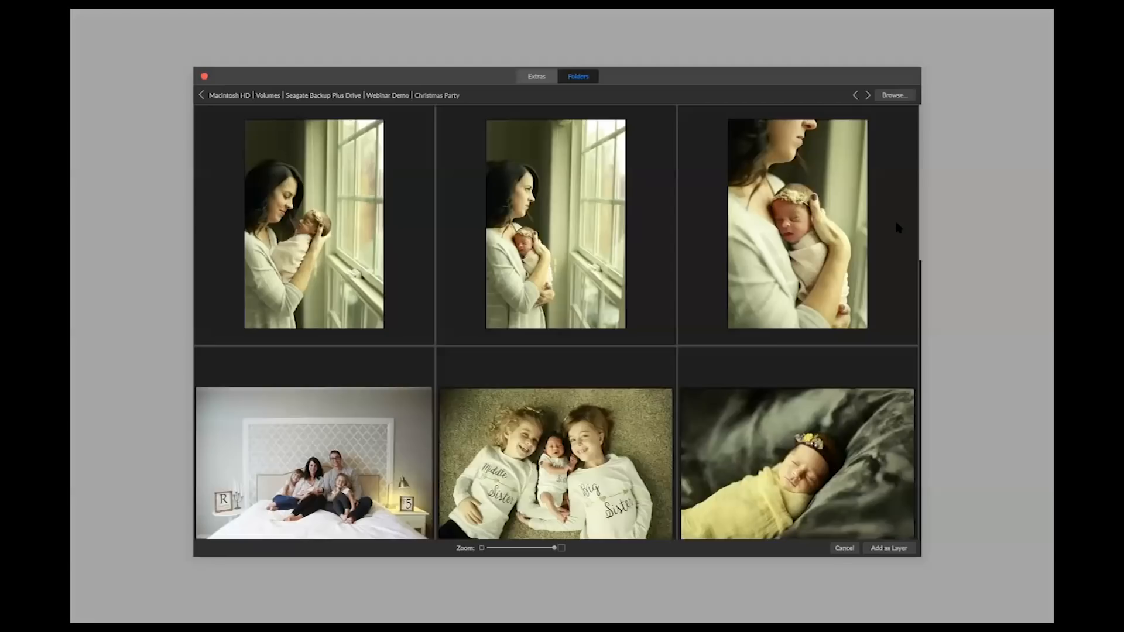
{"action": "left_click", "coordinate": [548, 77]}
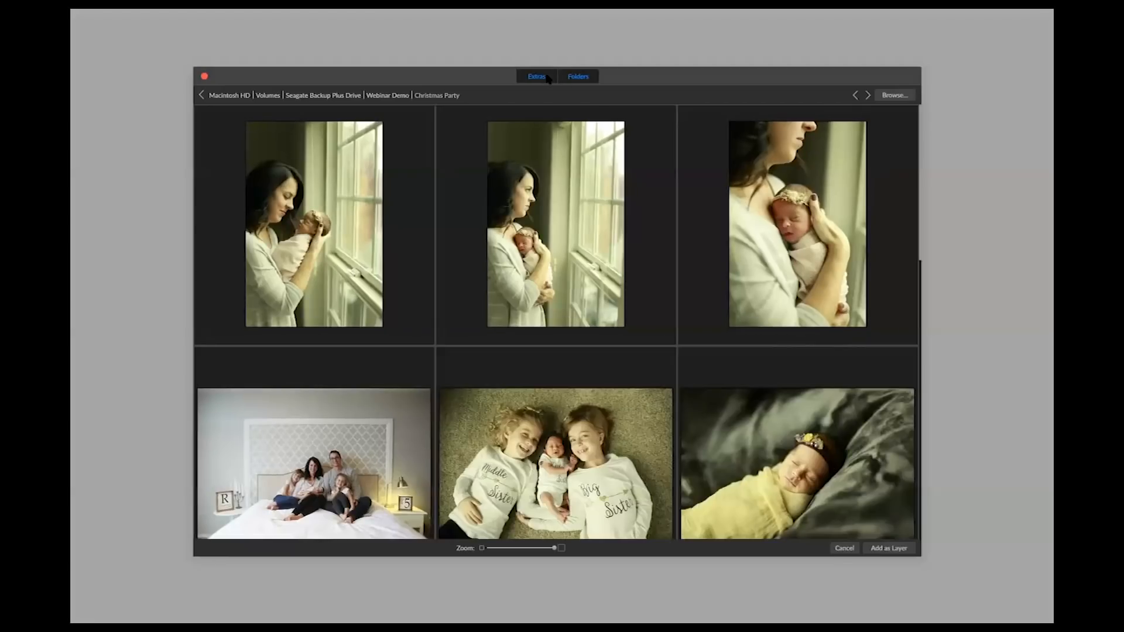
{"action": "left_click", "coordinate": [400, 185]}
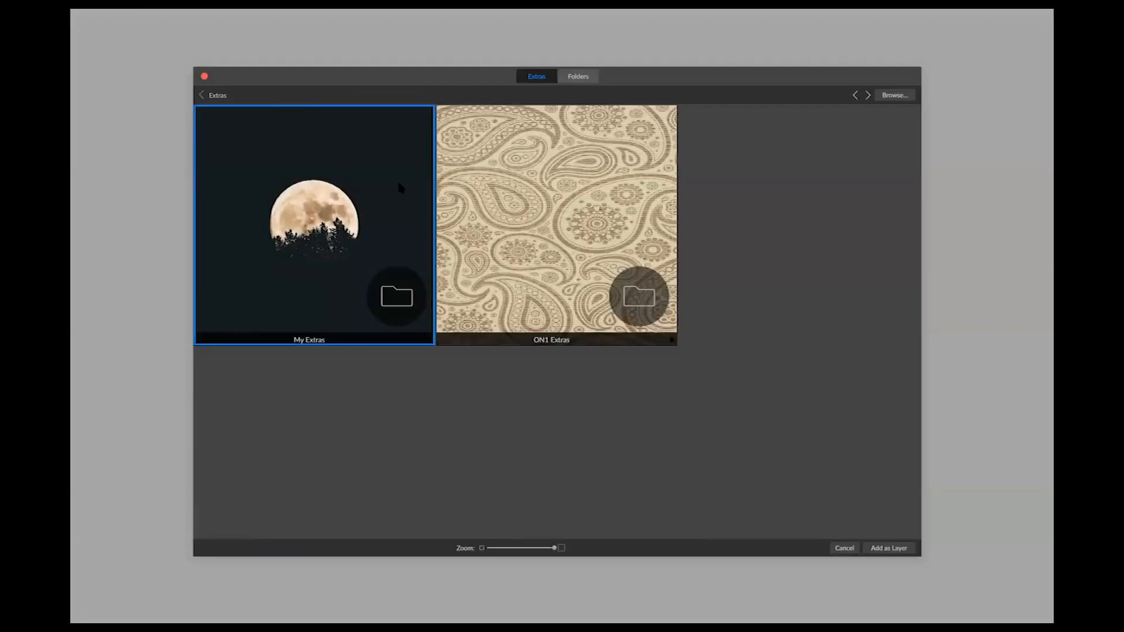
{"action": "double_click", "coordinate": [398, 185]}
{"action": "double_click", "coordinate": [392, 187]}
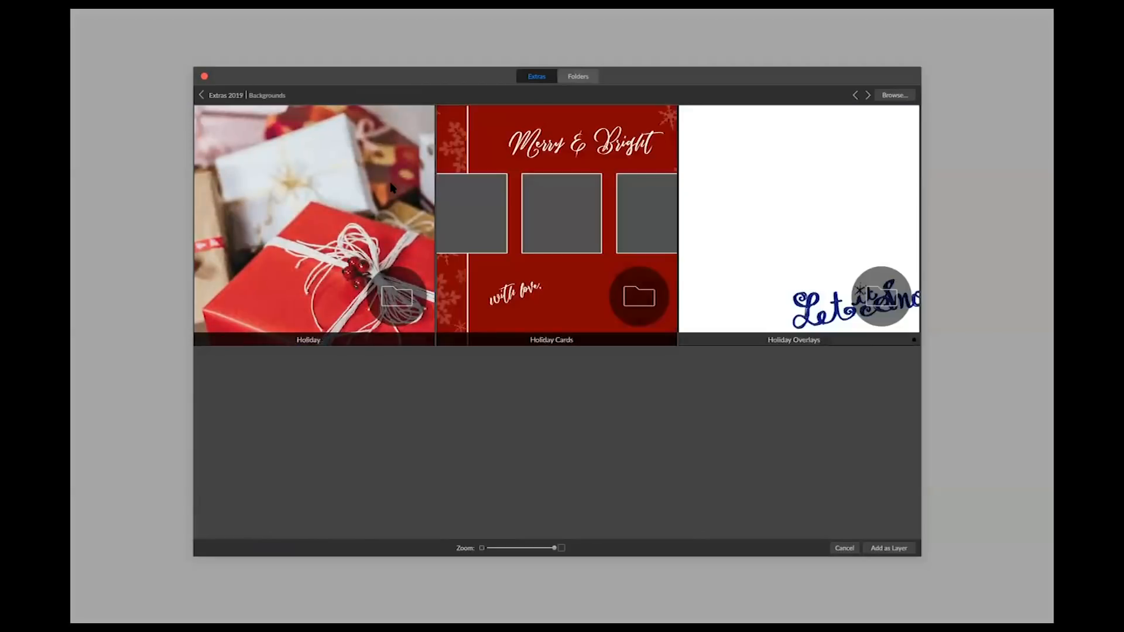
{"action": "left_click", "coordinate": [789, 187]}
{"action": "double_click", "coordinate": [791, 187]}
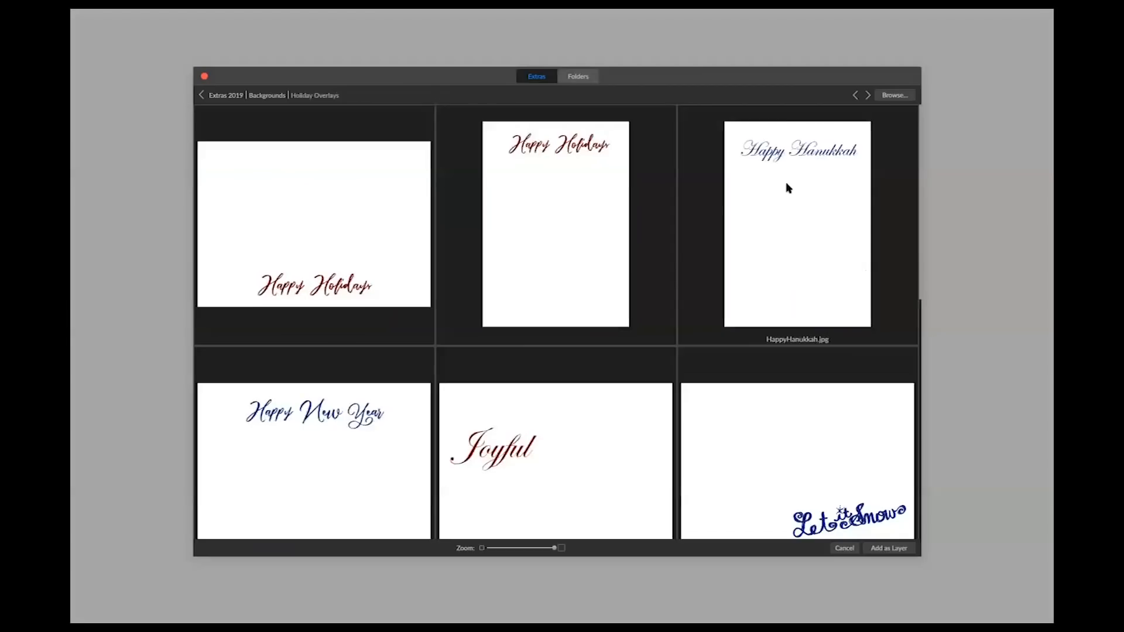
{"action": "scroll", "coordinate": [527, 293], "scroll_direction": "down", "scroll_amount": 1}
{"action": "scroll", "coordinate": [377, 328], "scroll_direction": "down", "scroll_amount": 2}
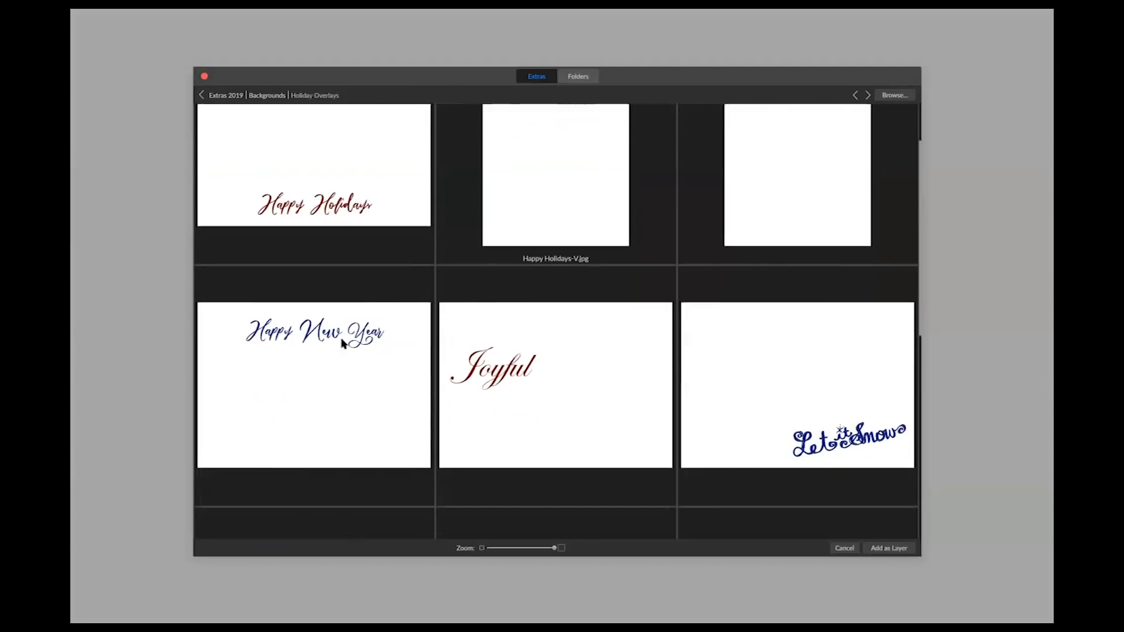
{"action": "left_click", "coordinate": [338, 343]}
{"action": "double_click", "coordinate": [337, 342]}
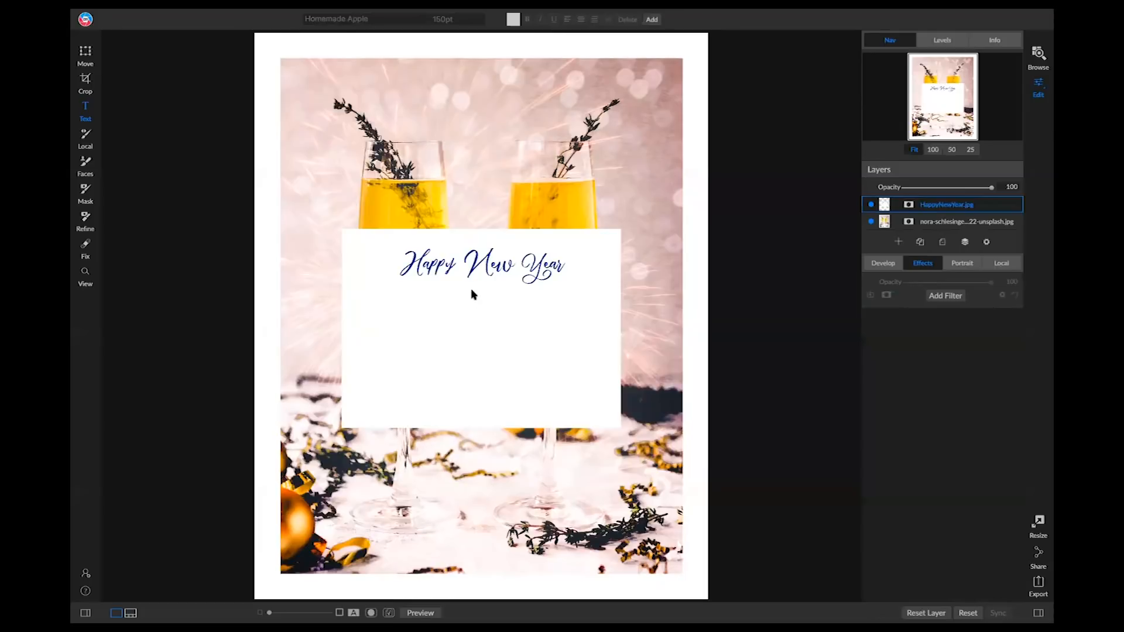
{"action": "key", "text": "b"}
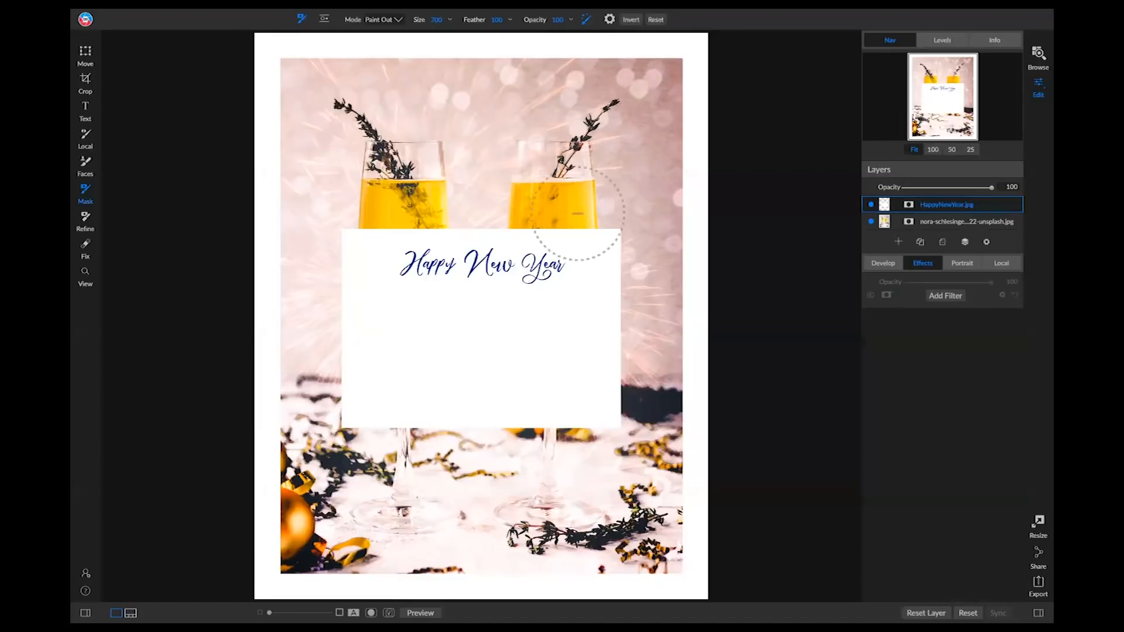
{"action": "left_click_drag", "start_coordinate": [585, 258], "coordinate": [598, 261]}
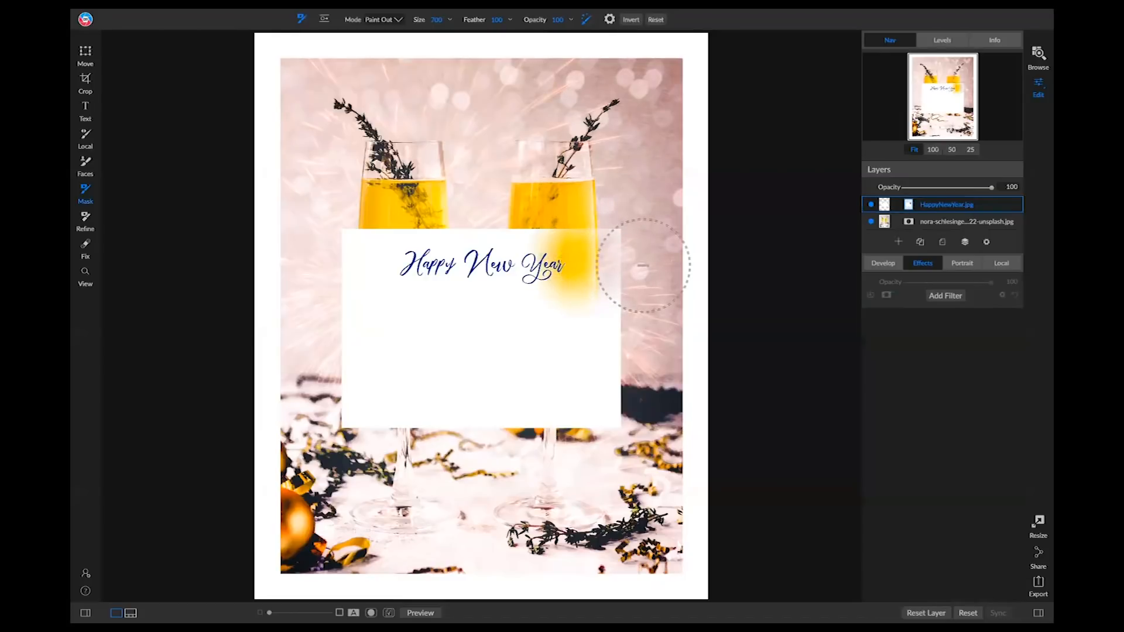
{"action": "key", "text": "ctrl+z"}
Step: Try to mask out the overlay's white background with a Color Range mask sampled from white, using ranges of 100 and 70
{"action": "left_click", "coordinate": [909, 204]}
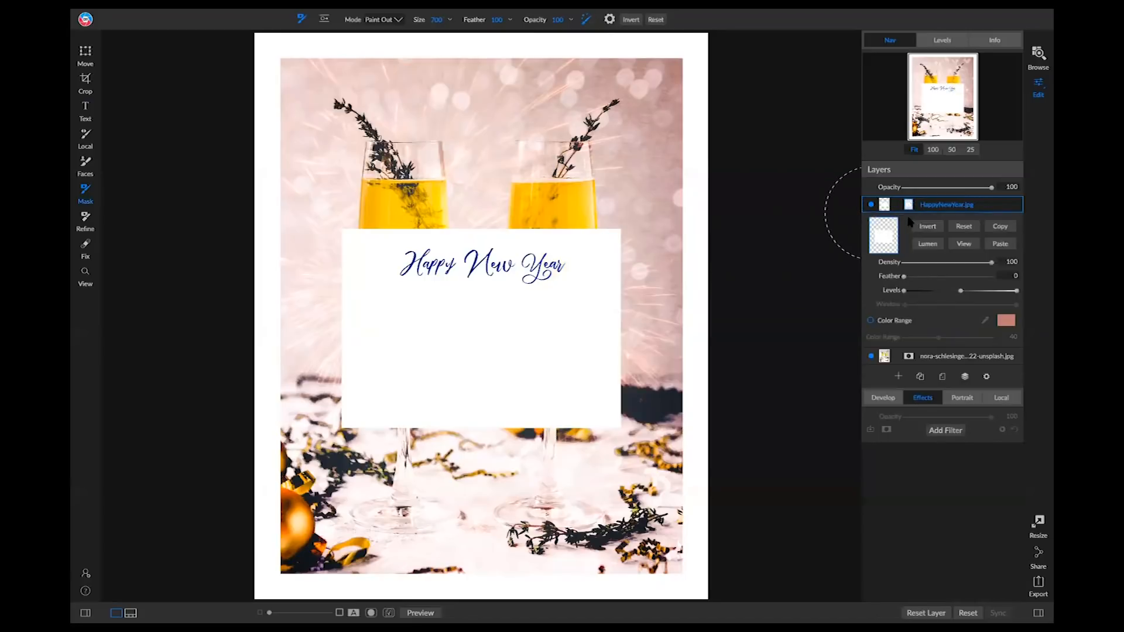
{"action": "left_click", "coordinate": [871, 320]}
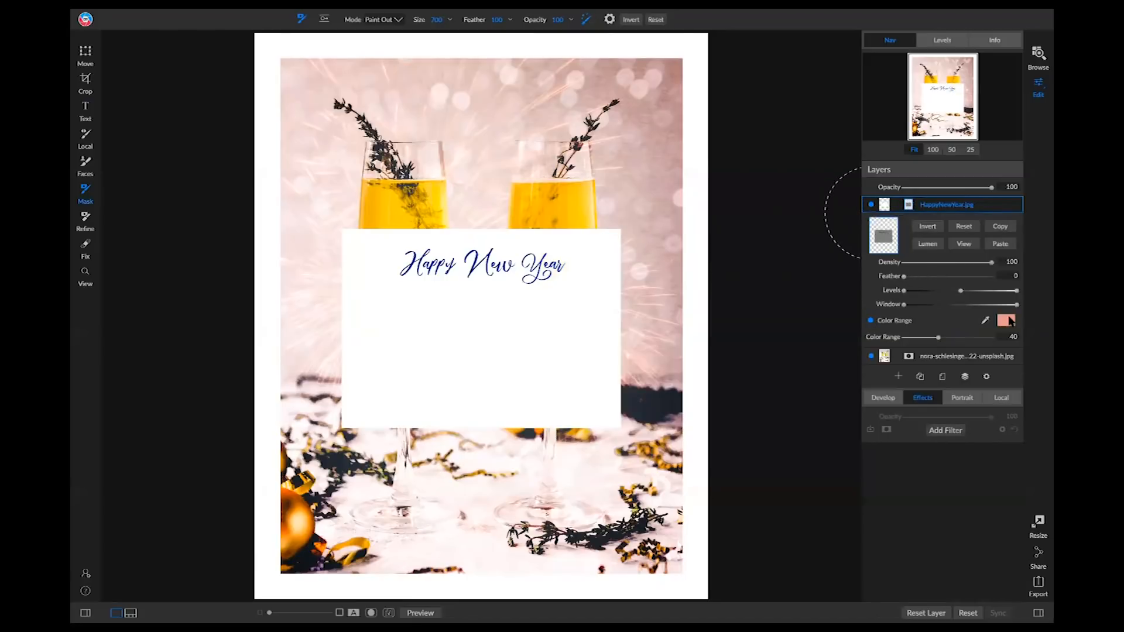
{"action": "left_click", "coordinate": [985, 321]}
{"action": "left_click", "coordinate": [597, 322]}
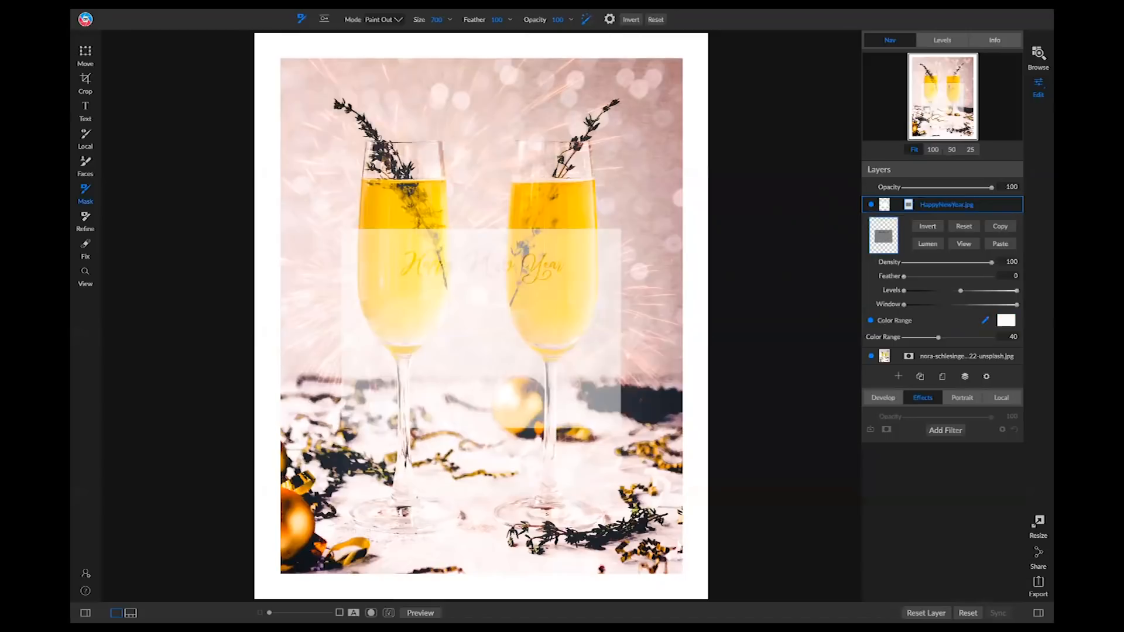
{"action": "left_click_drag", "start_coordinate": [935, 339], "coordinate": [1040, 332]}
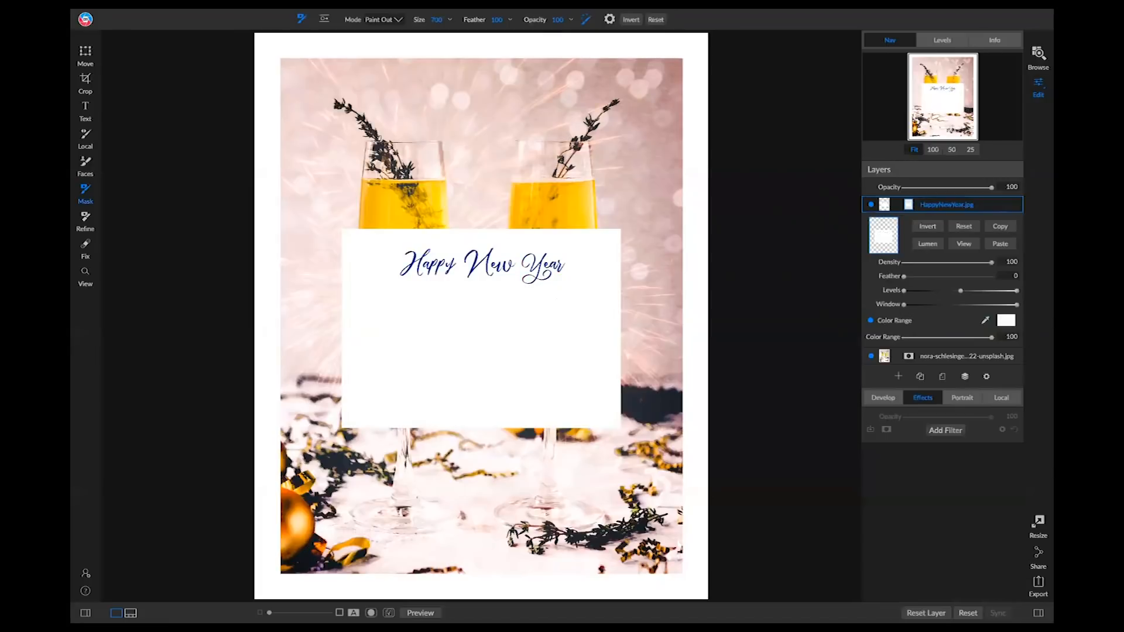
{"action": "left_click", "coordinate": [931, 230]}
{"action": "left_click", "coordinate": [931, 230]}
{"action": "left_click_drag", "start_coordinate": [984, 342], "coordinate": [958, 340]}
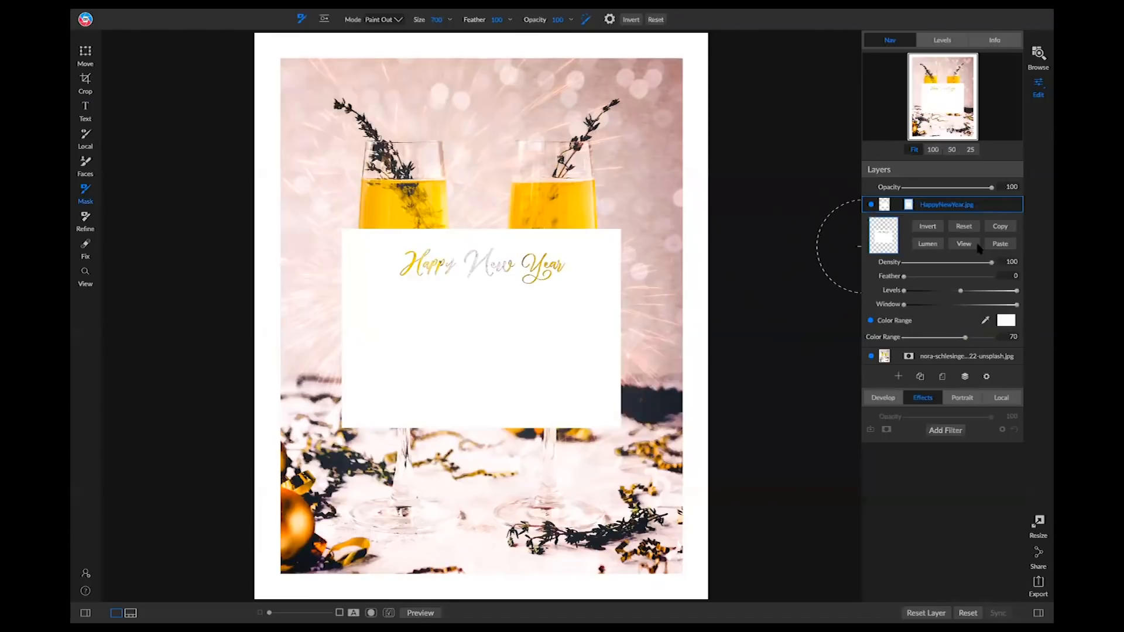
Step: Reset the overlay's mask and paint out the white background around the "Happy New Year" lettering
{"action": "left_click", "coordinate": [964, 227]}
{"action": "mouse_move", "coordinate": [572, 306]}
{"action": "left_mouse_down"}
{"action": "mouse_move", "coordinate": [594, 256]}
{"action": "mouse_move", "coordinate": [604, 377]}
{"action": "mouse_move", "coordinate": [605, 243]}
{"action": "mouse_move", "coordinate": [566, 235]}
{"action": "mouse_move", "coordinate": [523, 250]}
{"action": "mouse_move", "coordinate": [344, 250]}
{"action": "mouse_move", "coordinate": [349, 348]}
{"action": "mouse_move", "coordinate": [377, 405]}
{"action": "mouse_move", "coordinate": [617, 398]}
{"action": "mouse_move", "coordinate": [620, 408]}
{"action": "mouse_move", "coordinate": [607, 372]}
{"action": "mouse_move", "coordinate": [522, 314]}
{"action": "mouse_move", "coordinate": [379, 310]}
{"action": "left_mouse_up"}
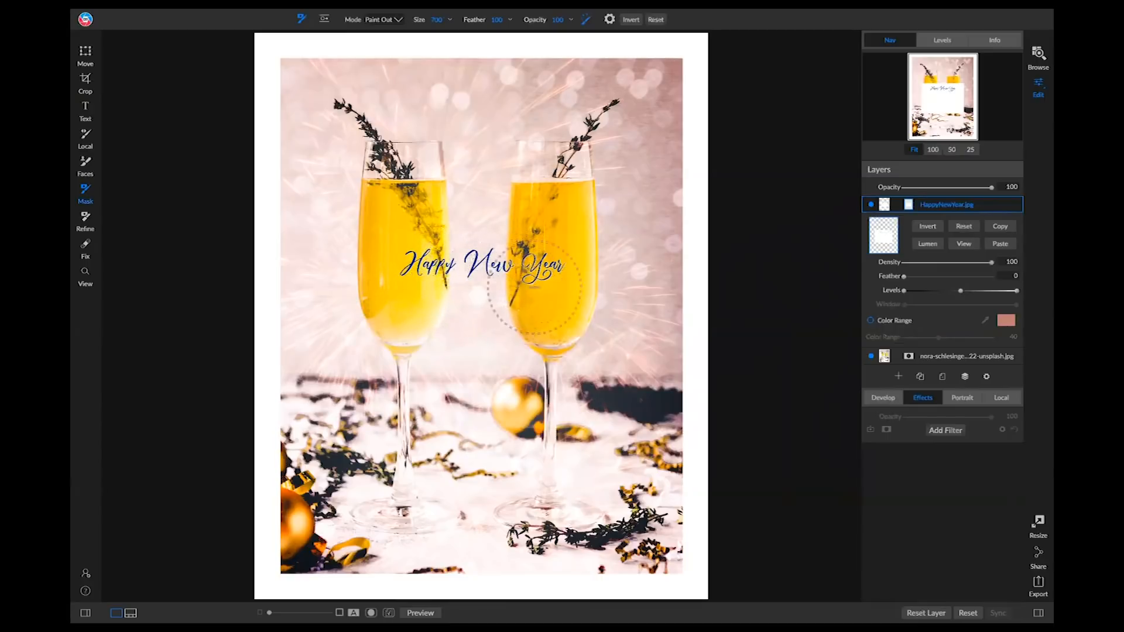
Step: Move the greeting above the champagne glasses and enlarge its layer to about 3318 by 2370, centered across the photo's upper edge
{"action": "key", "text": "v"}
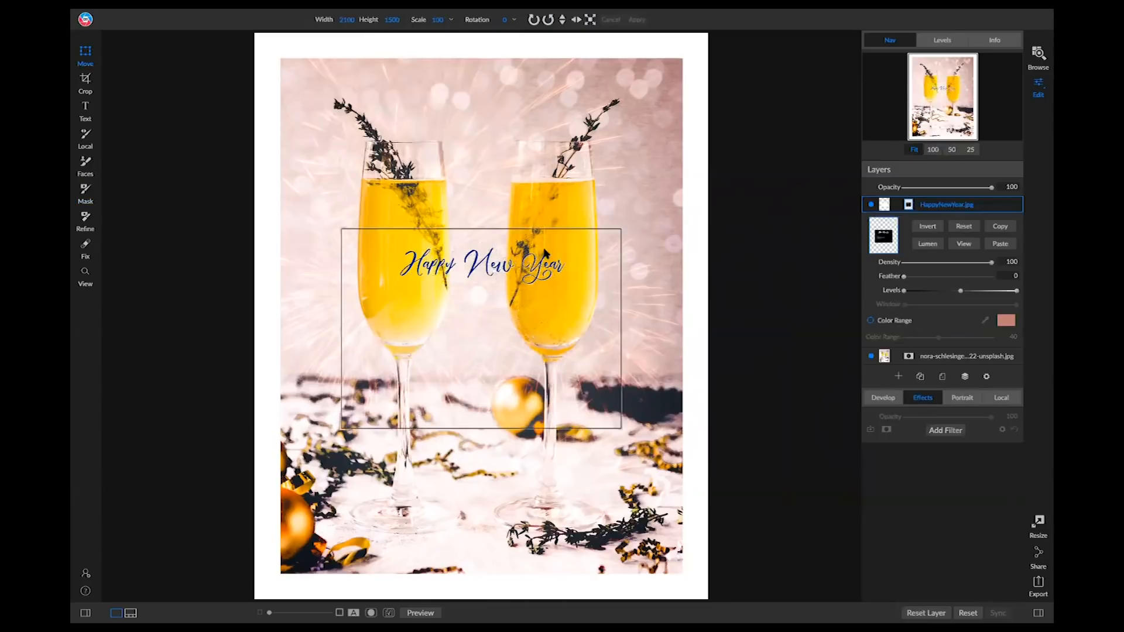
{"action": "left_click_drag", "start_coordinate": [551, 273], "coordinate": [538, 87]}
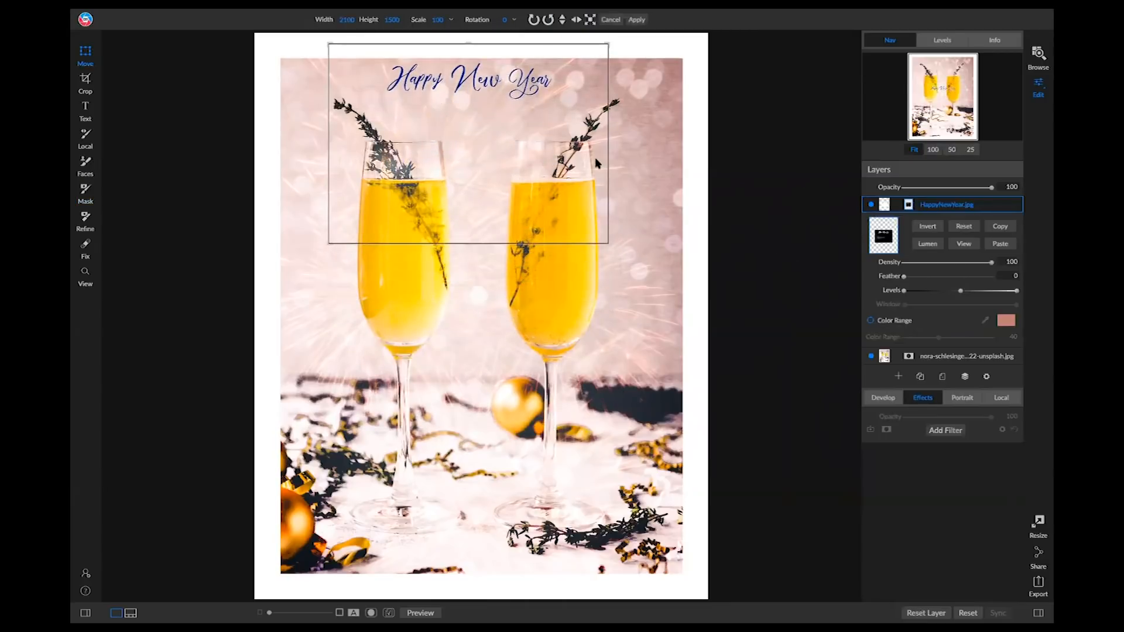
{"action": "left_click_drag", "start_coordinate": [609, 245], "coordinate": [673, 304]}
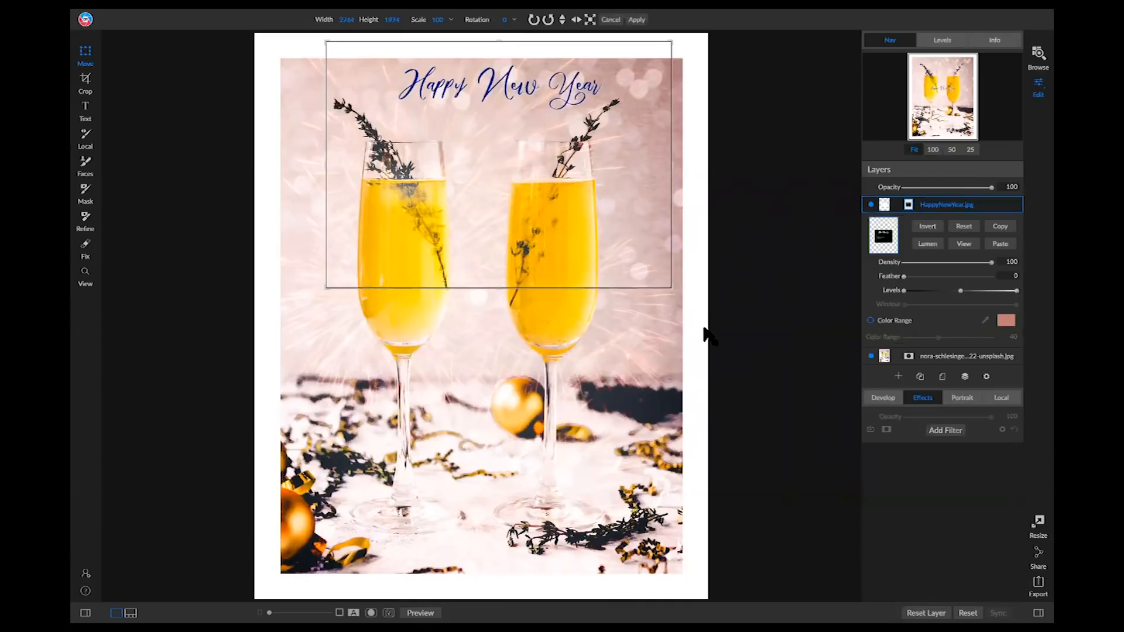
{"action": "left_click_drag", "start_coordinate": [726, 355], "coordinate": [757, 377]}
{"action": "left_click_drag", "start_coordinate": [573, 158], "coordinate": [518, 131]}
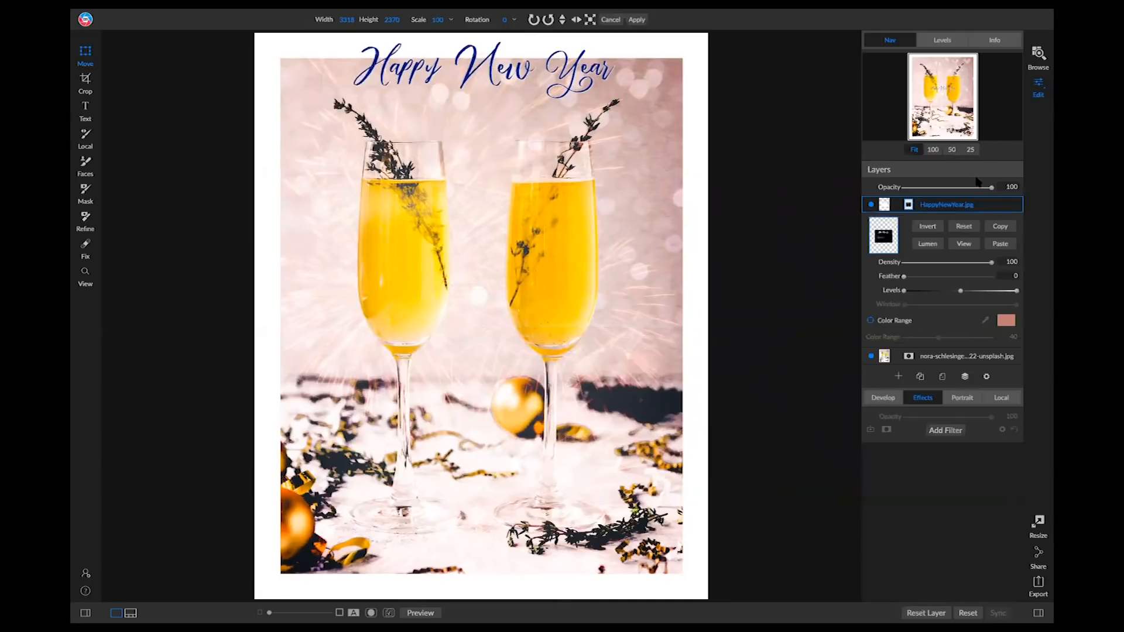
Step: Add a local adjustment to the greeting layer with Paint with Color enabled, using golden yellow sampled from the champagne
{"action": "left_click", "coordinate": [1002, 398]}
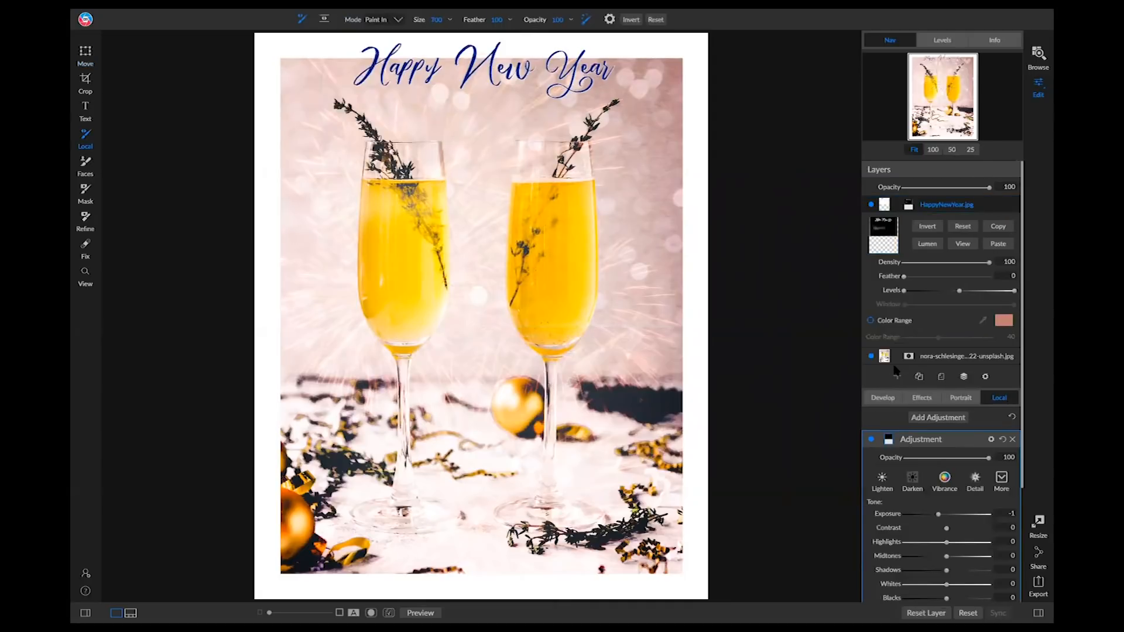
{"action": "key", "text": "b"}
{"action": "scroll", "coordinate": [955, 430], "scroll_direction": "down", "scroll_amount": 5}
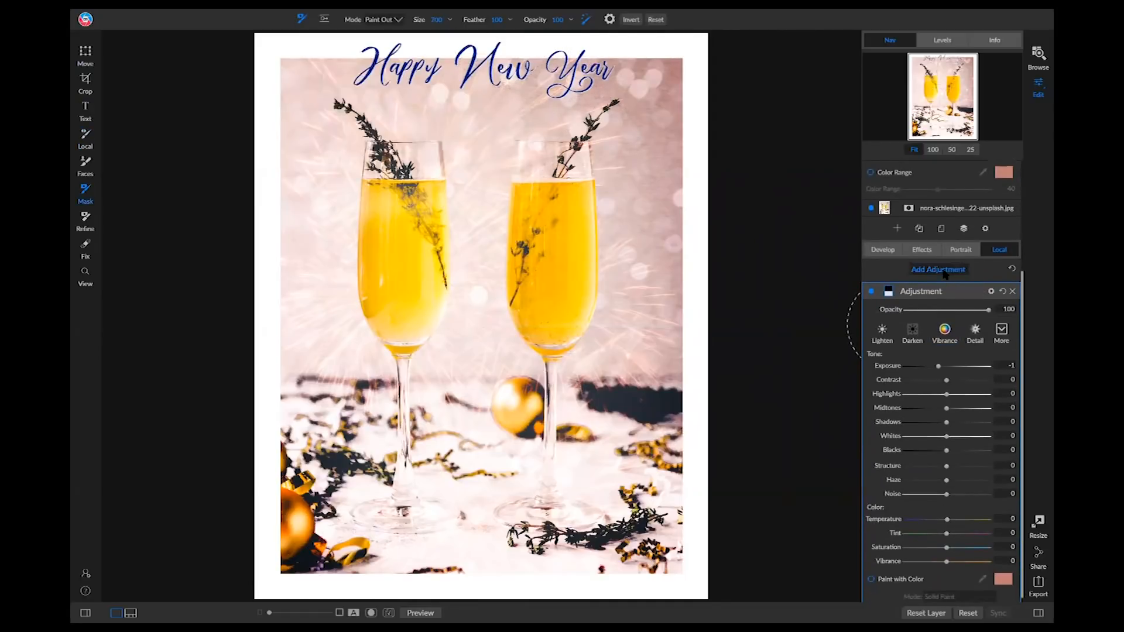
{"action": "left_click", "coordinate": [943, 270]}
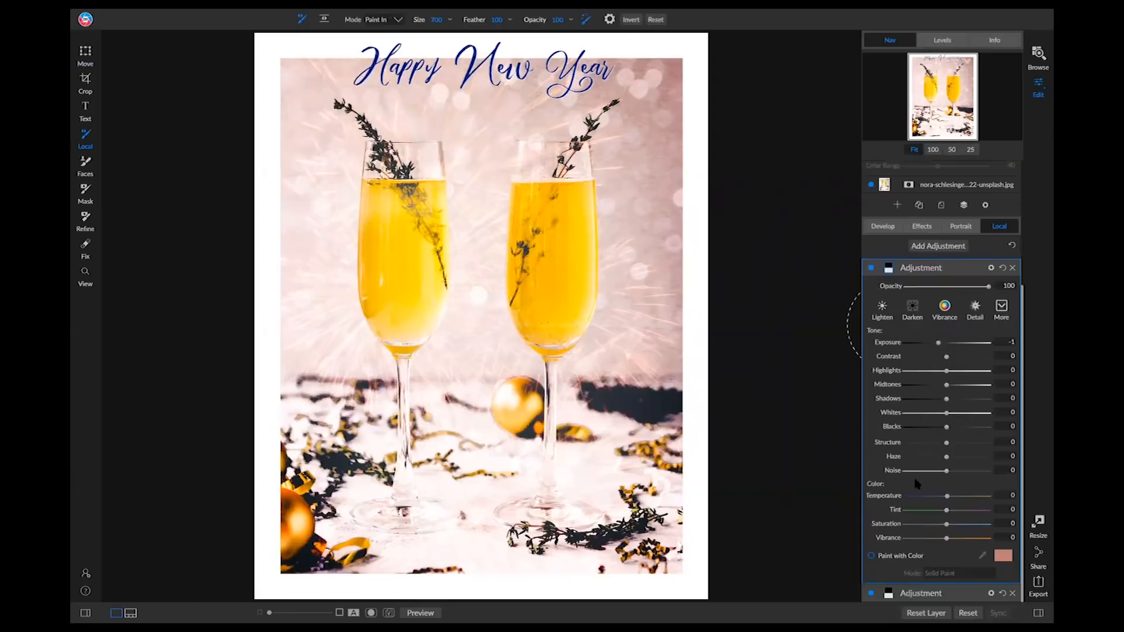
{"action": "left_click", "coordinate": [872, 556]}
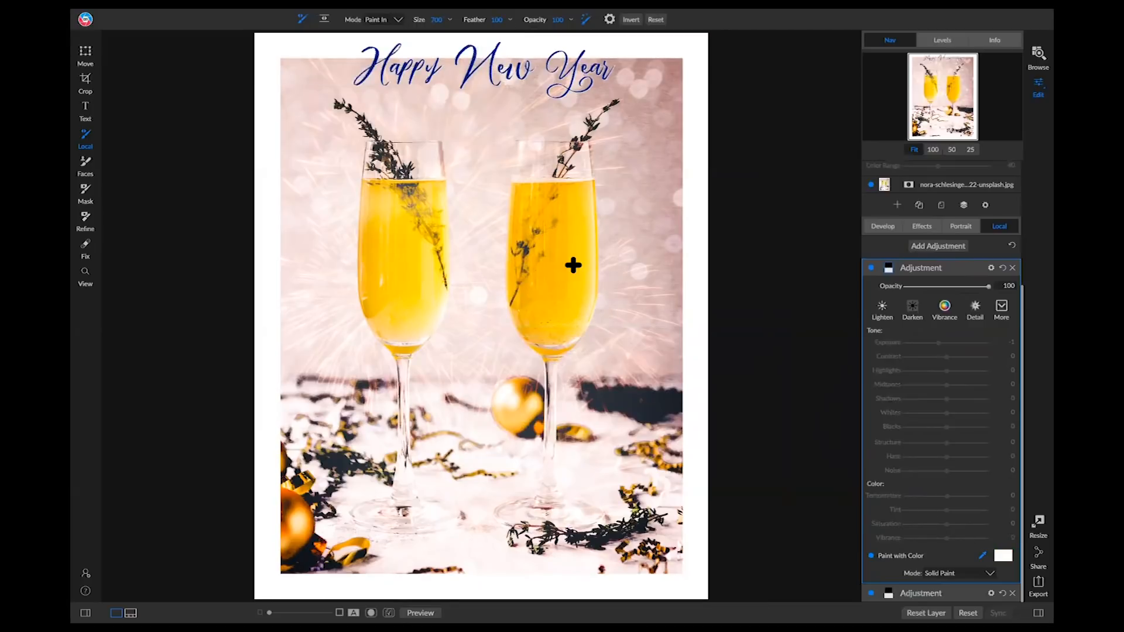
{"action": "left_click", "coordinate": [1003, 555]}
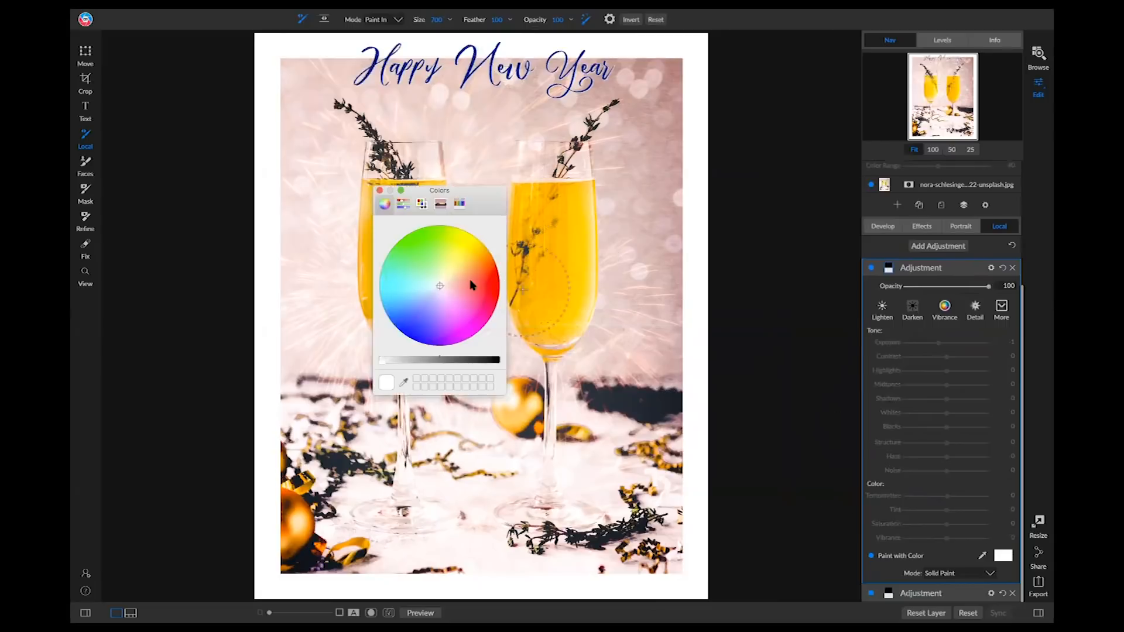
{"action": "left_click", "coordinate": [404, 381]}
{"action": "left_click", "coordinate": [576, 258]}
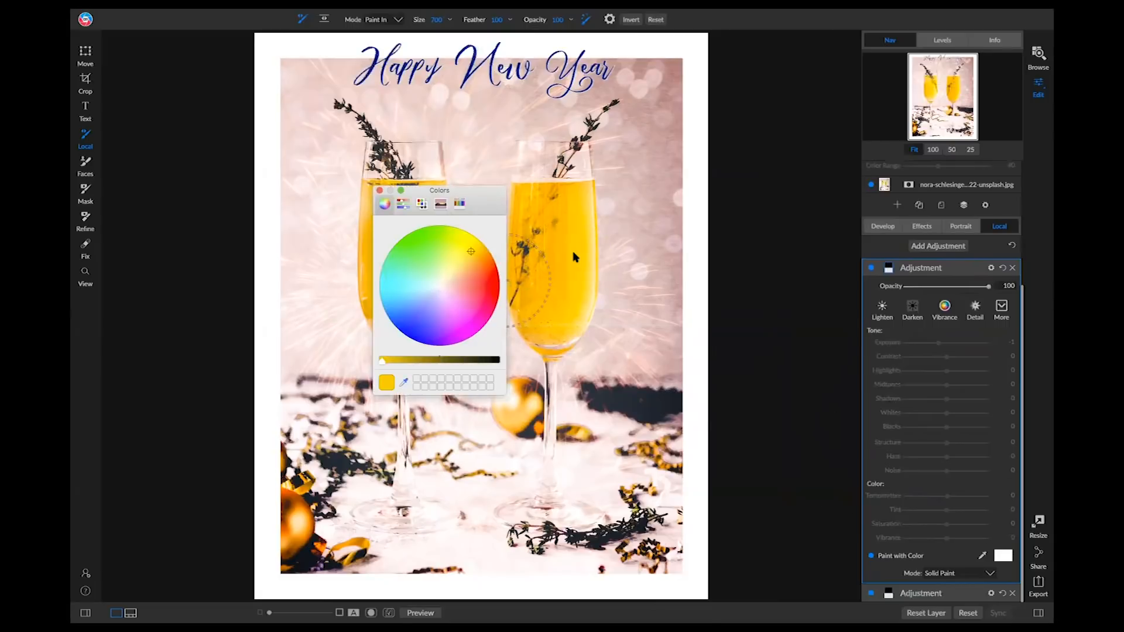
{"action": "left_click", "coordinate": [379, 190]}
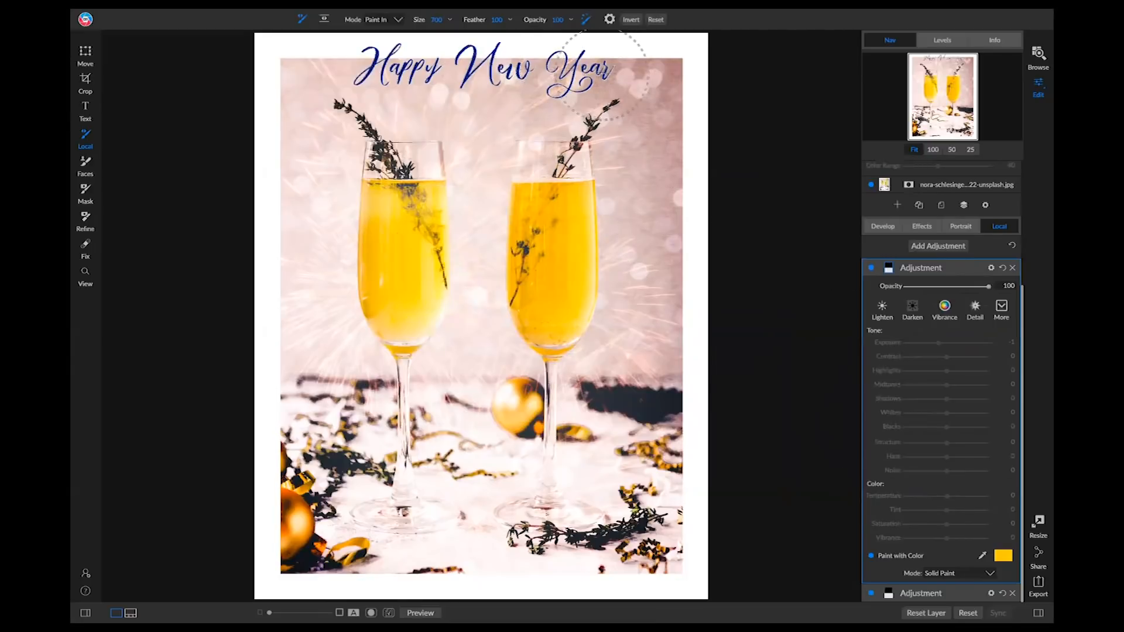
Step: Set the paint mode to Replace Color, toggle the Perfect Brush off, and paint over the whole greeting
{"action": "left_click", "coordinate": [959, 574]}
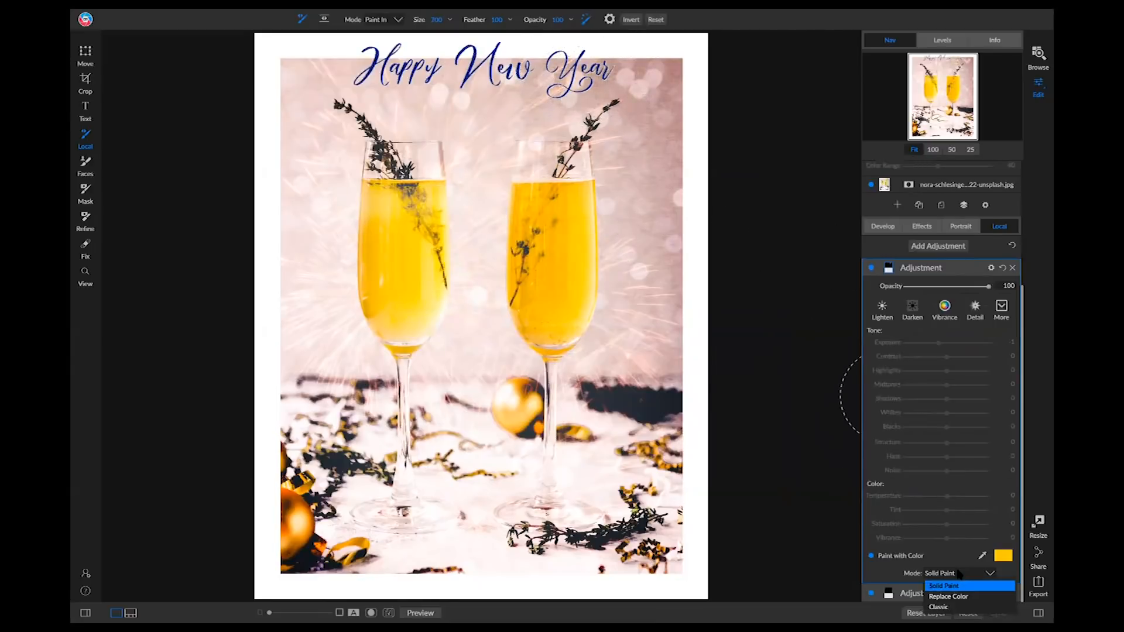
{"action": "left_click", "coordinate": [957, 597]}
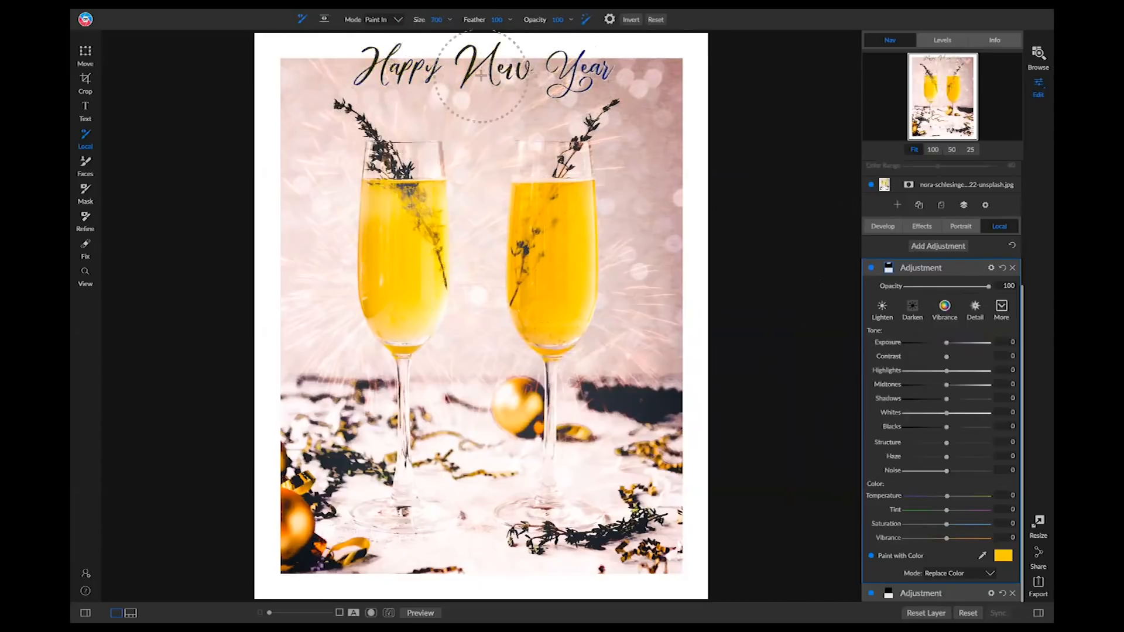
{"action": "left_click", "coordinate": [586, 19]}
{"action": "mouse_move", "coordinate": [581, 68]}
{"action": "left_mouse_down"}
{"action": "mouse_move", "coordinate": [612, 63]}
{"action": "mouse_move", "coordinate": [371, 70]}
{"action": "mouse_move", "coordinate": [694, 58]}
{"action": "left_mouse_up"}
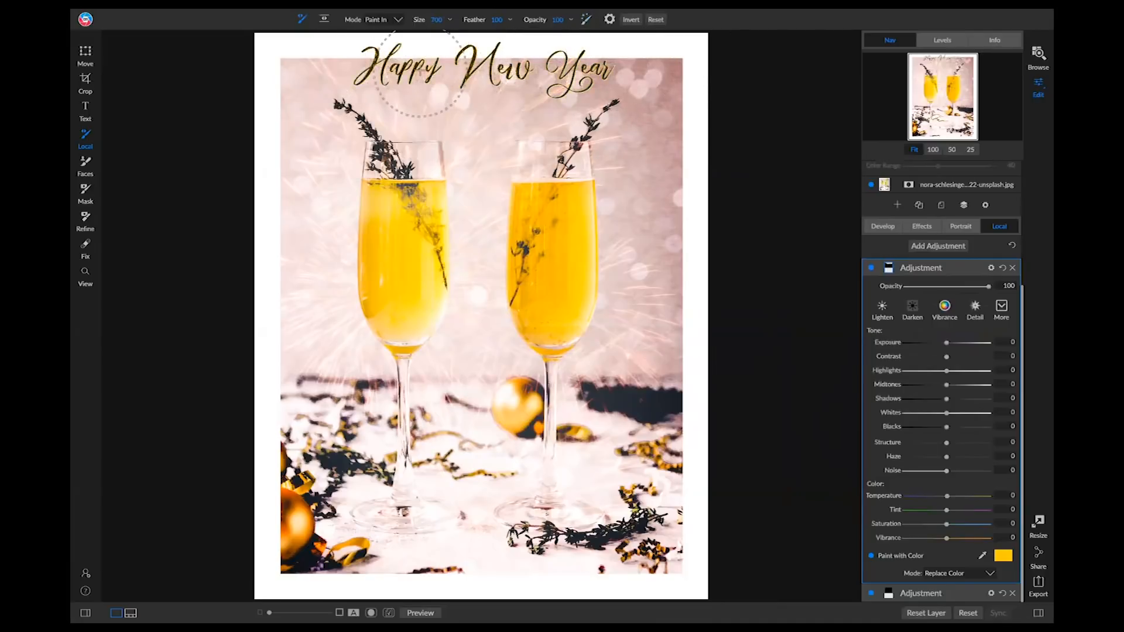
Step: Switch the paint mode to Solid Paint and shift the greeting slightly down and left on the photo
{"action": "left_click", "coordinate": [959, 573]}
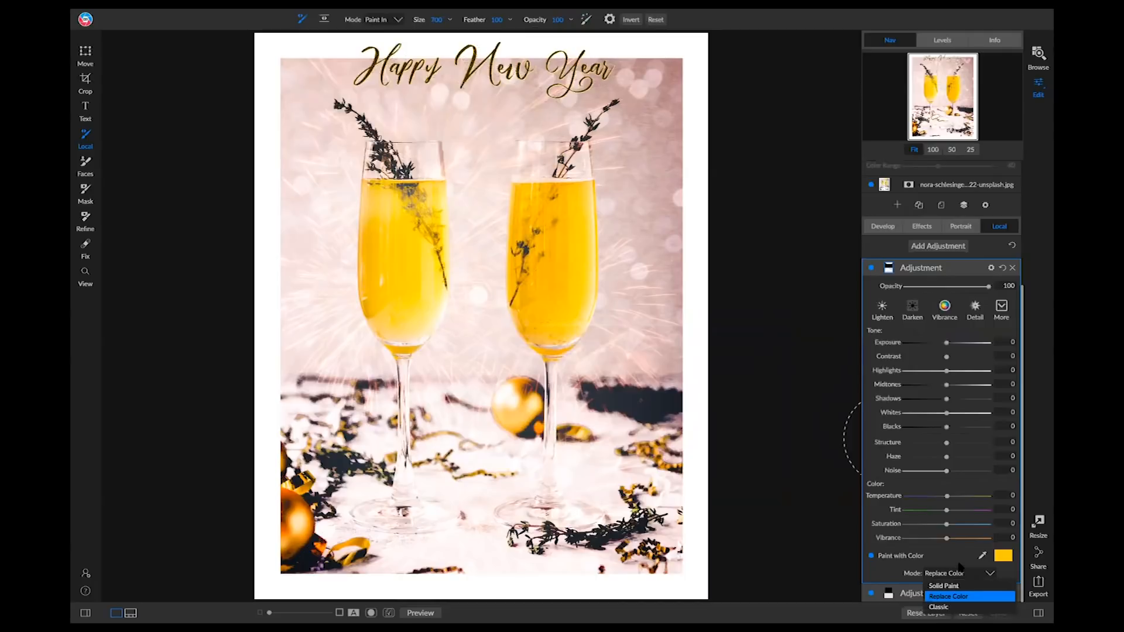
{"action": "left_click", "coordinate": [937, 586]}
{"action": "key", "text": "v"}
{"action": "mouse_move", "coordinate": [546, 62]}
{"action": "left_mouse_down"}
{"action": "mouse_move", "coordinate": [545, 320]}
{"action": "mouse_move", "coordinate": [565, 420]}
{"action": "mouse_move", "coordinate": [535, 71]}
{"action": "left_mouse_up"}
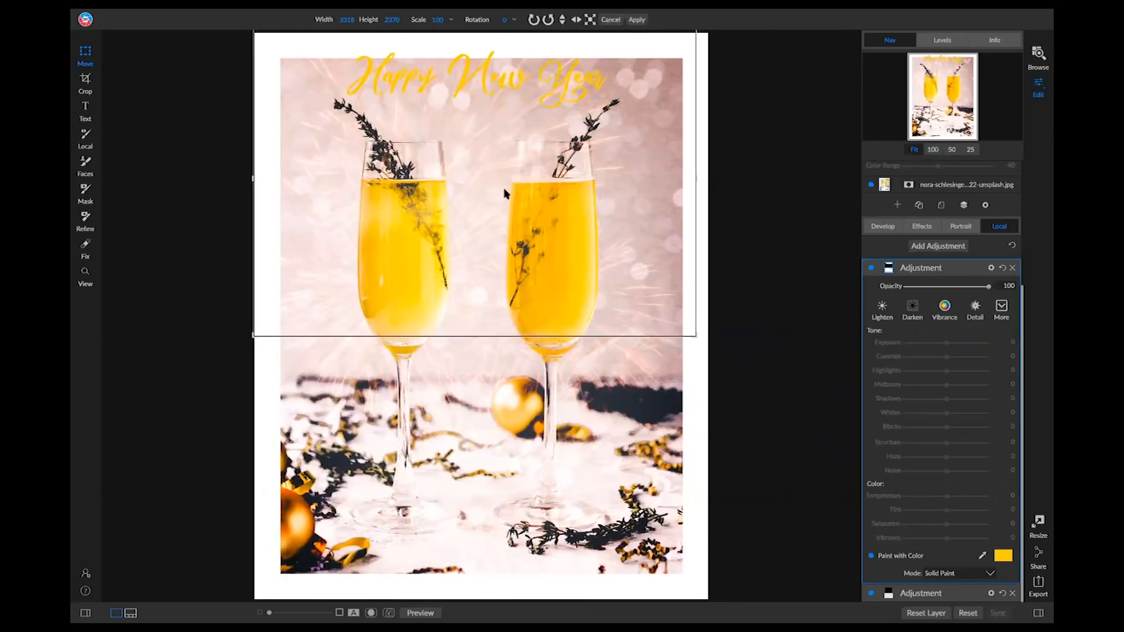
Step: Change the greeting's paint color to bright blue, close the color picker, and shift the text slightly right to center it over the glasses
{"action": "key", "text": "b"}
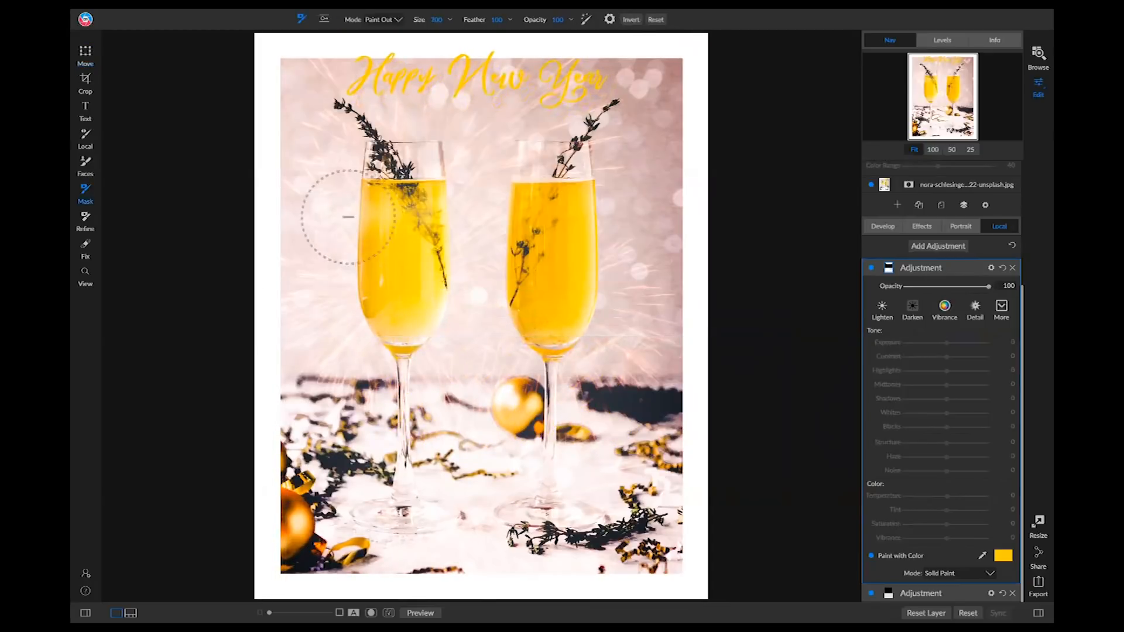
{"action": "left_click", "coordinate": [1002, 556]}
{"action": "left_click", "coordinate": [445, 297]}
{"action": "left_click", "coordinate": [424, 312]}
{"action": "left_click", "coordinate": [410, 312]}
{"action": "left_click", "coordinate": [397, 318]}
{"action": "left_click", "coordinate": [411, 327]}
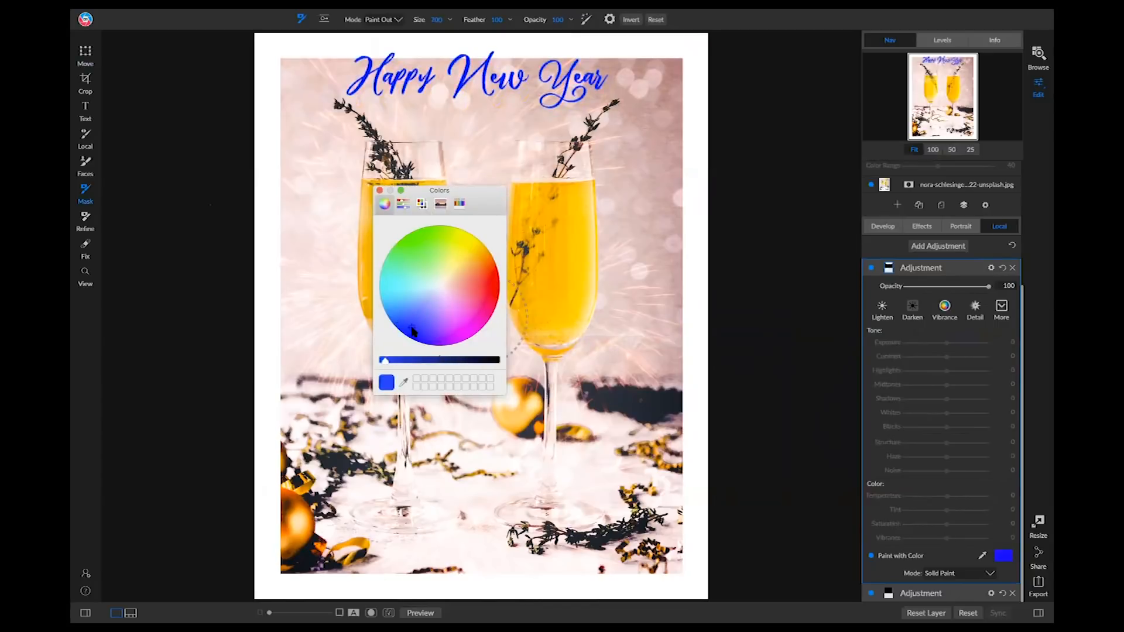
{"action": "left_click", "coordinate": [678, 129]}
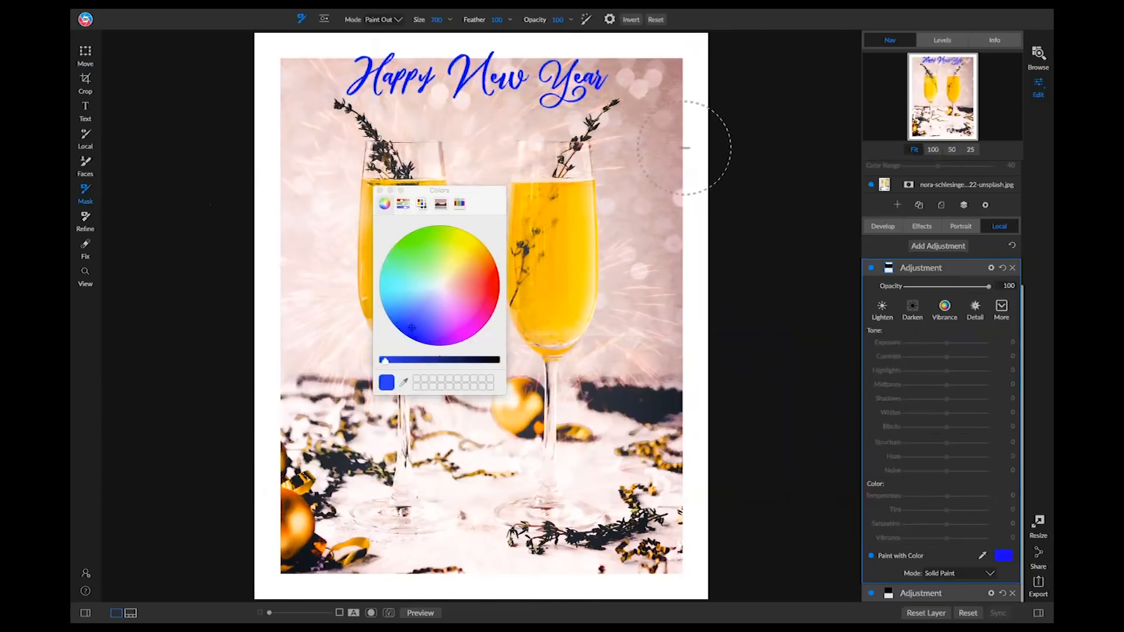
{"action": "left_click", "coordinate": [381, 190]}
{"action": "key", "text": "v"}
{"action": "mouse_move", "coordinate": [479, 80]}
{"action": "left_mouse_down"}
{"action": "mouse_move", "coordinate": [500, 80]}
{"action": "mouse_move", "coordinate": [489, 77]}
{"action": "left_mouse_up"}
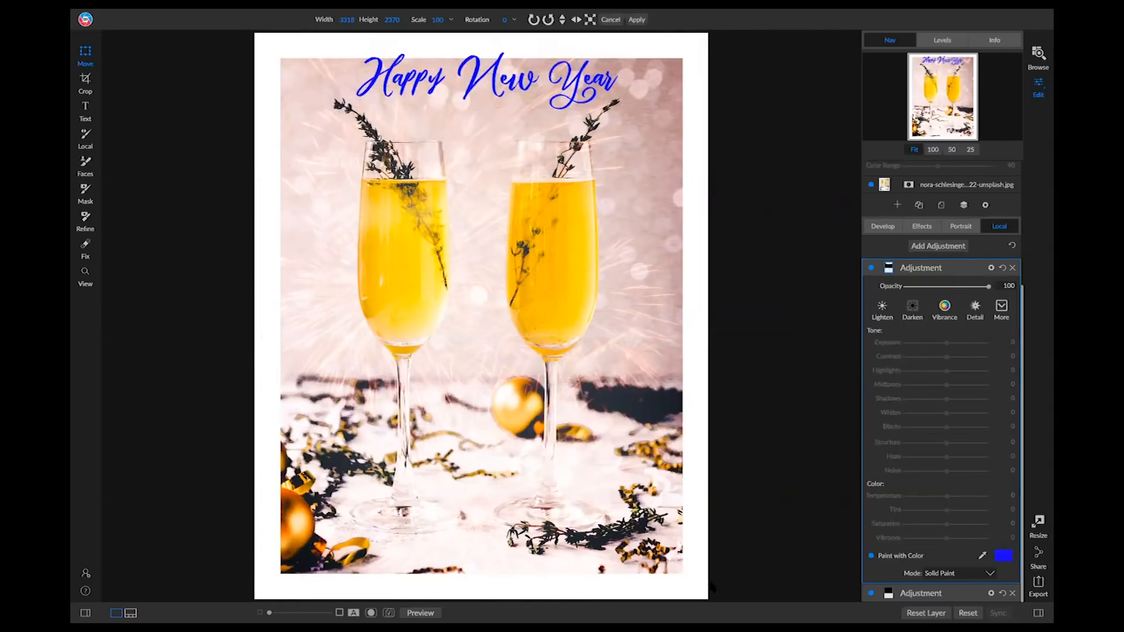
Step: Exit full screen and review the export options for file type, location and renaming, closing them without exporting
{"action": "mouse_move", "coordinate": [143, 13]}
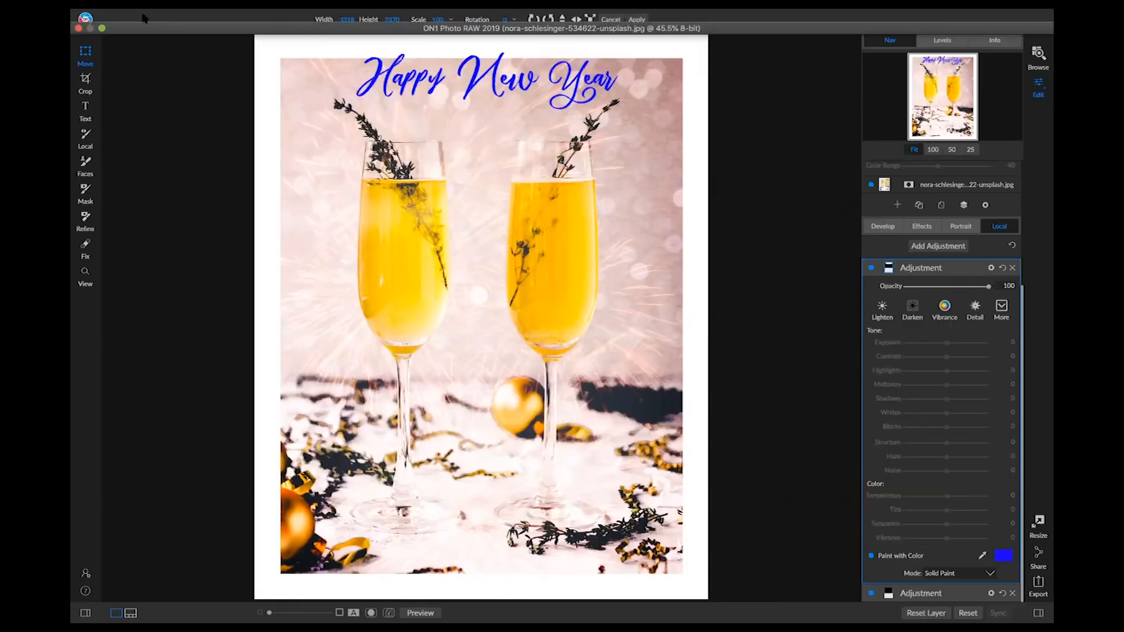
{"action": "left_click", "coordinate": [102, 27]}
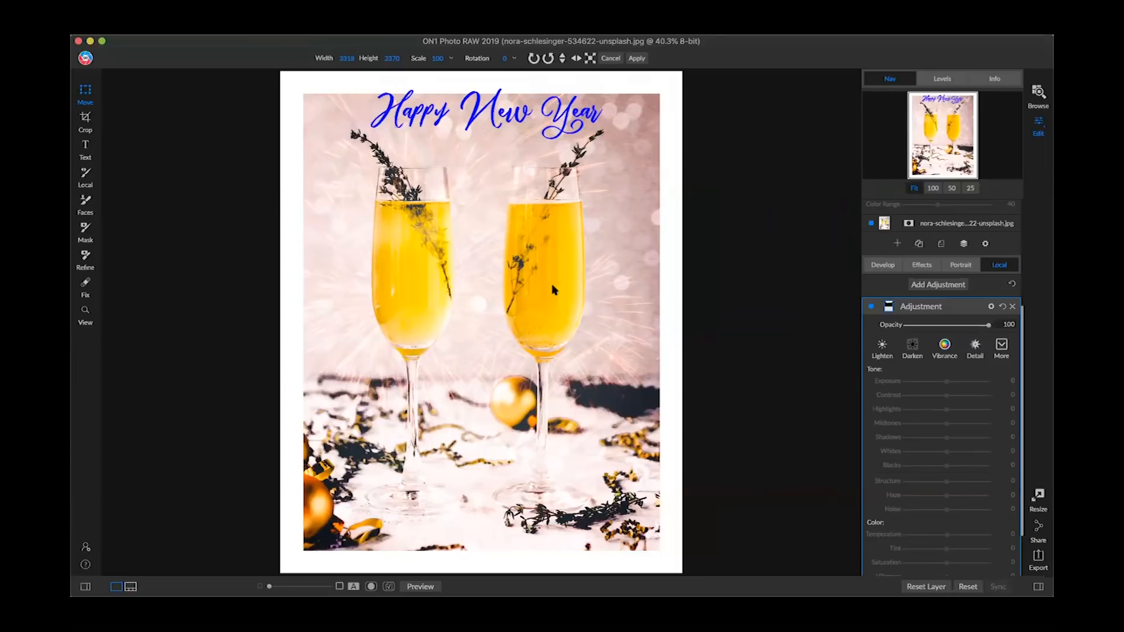
{"action": "left_click", "coordinate": [451, 98]}
{"action": "left_click", "coordinate": [1039, 564]}
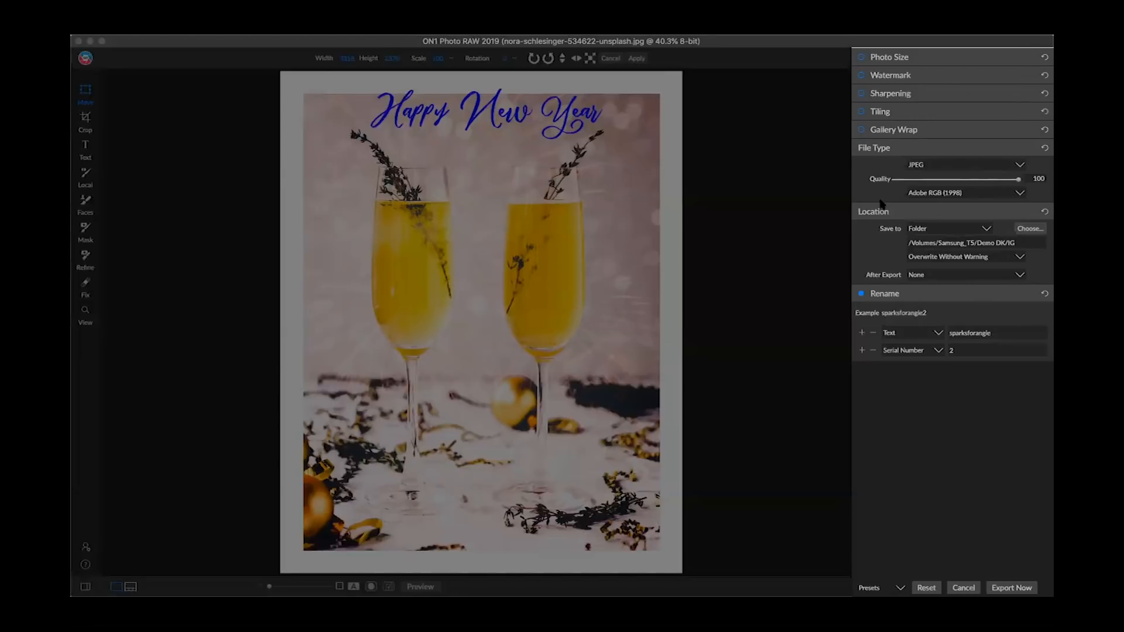
{"action": "left_click", "coordinate": [963, 588]}
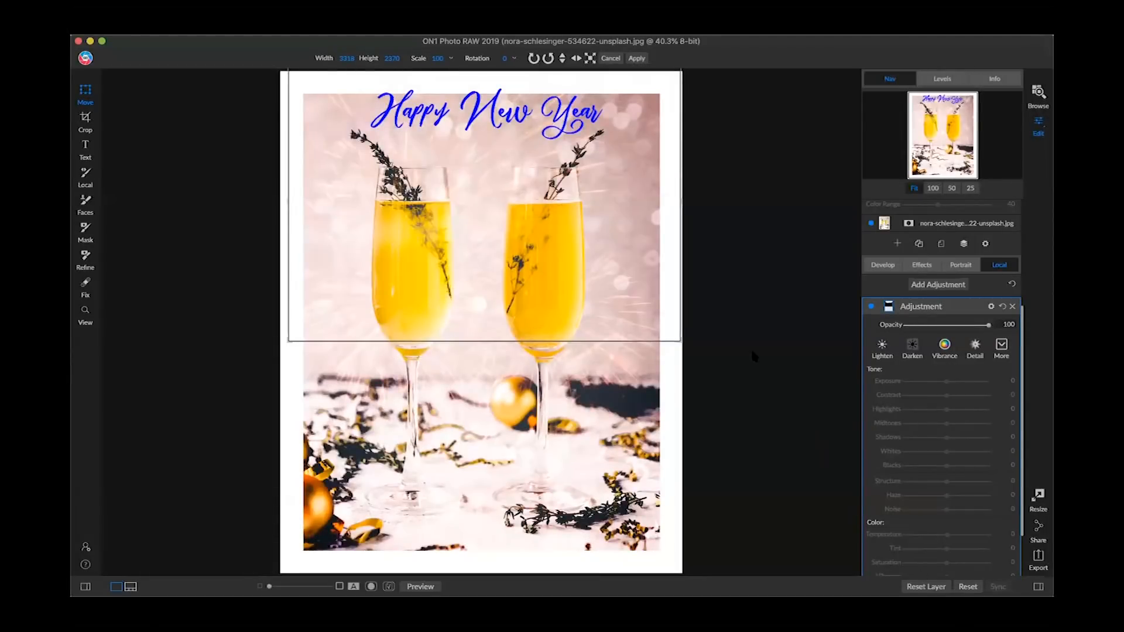
Step: Look over the available export and print commands, and return the window to full screen
{"action": "left_click", "coordinate": [205, 28]}
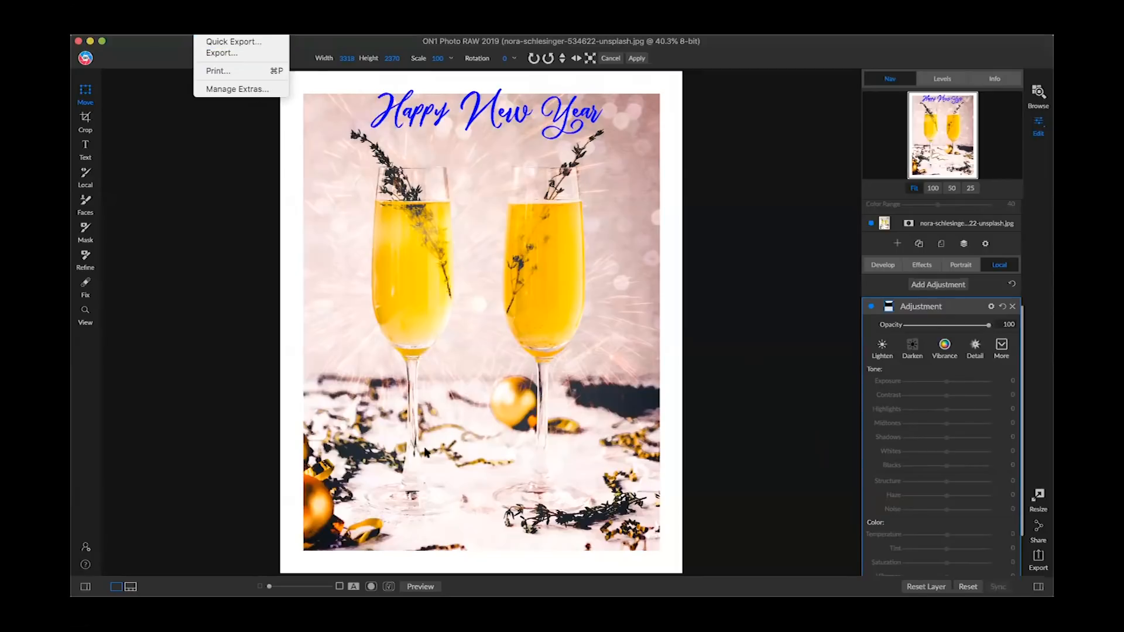
{"action": "left_click", "coordinate": [500, 577]}
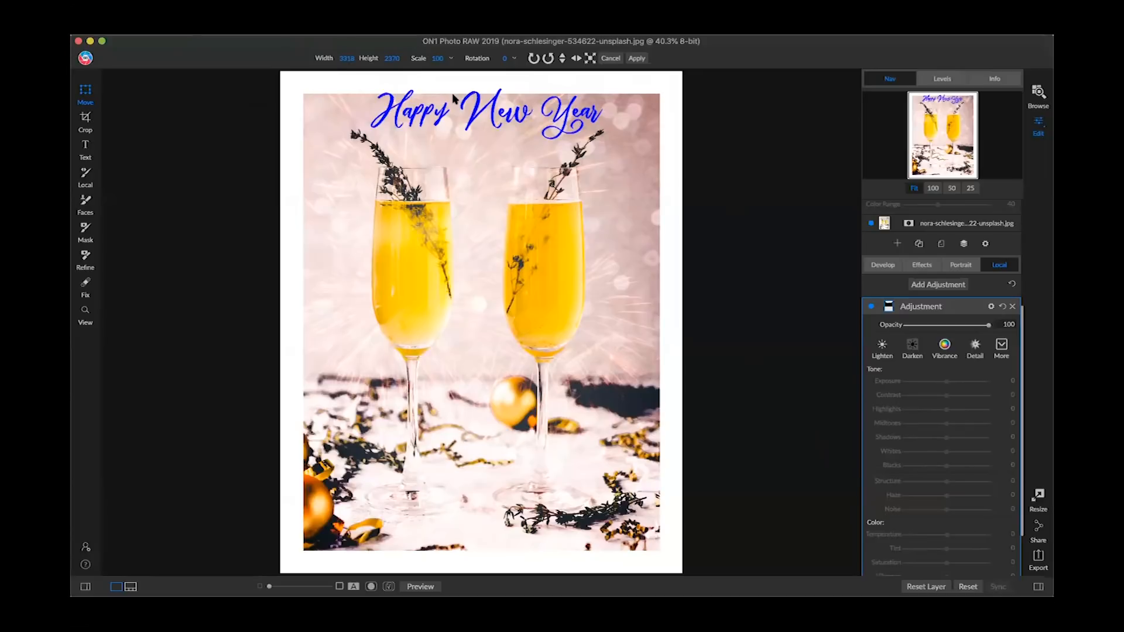
{"action": "left_click", "coordinate": [101, 41]}
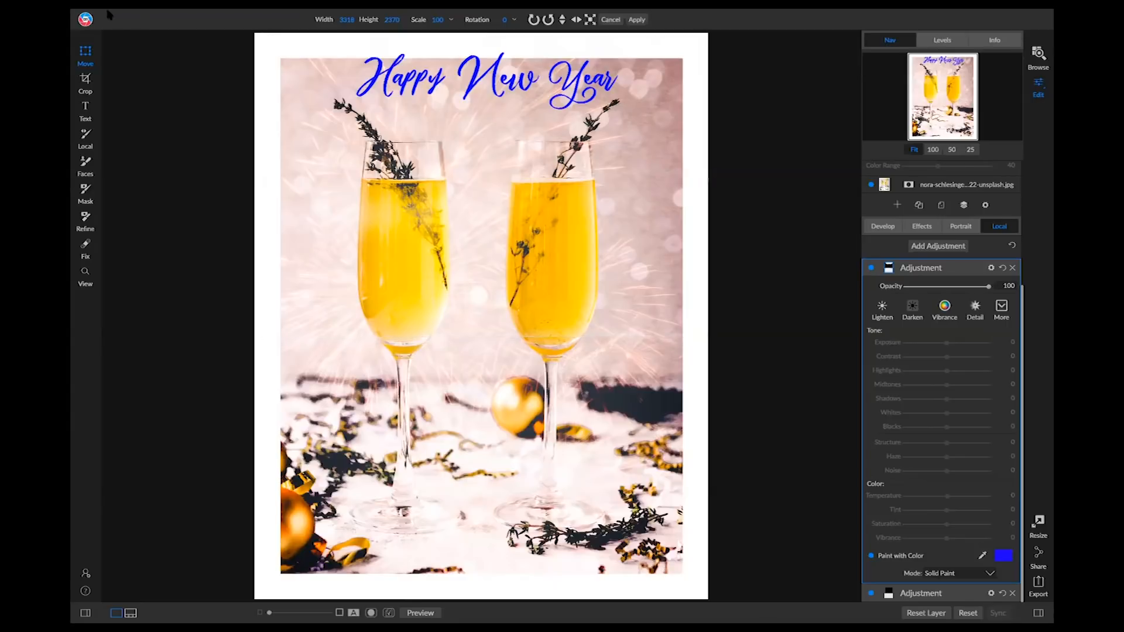
{"action": "mouse_move", "coordinate": [110, 16]}
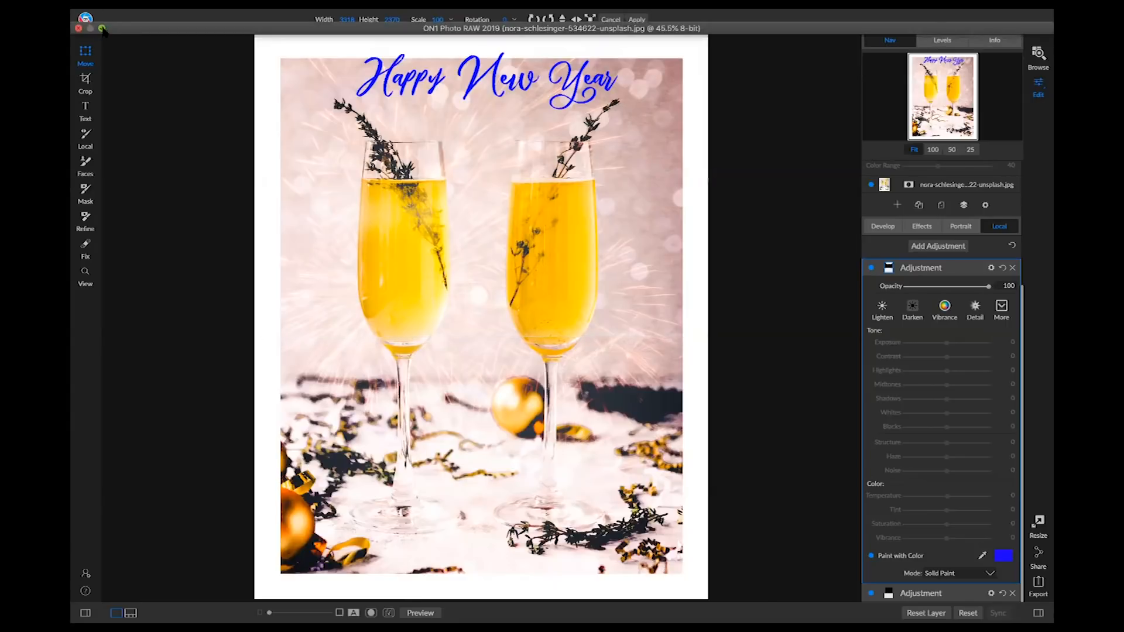